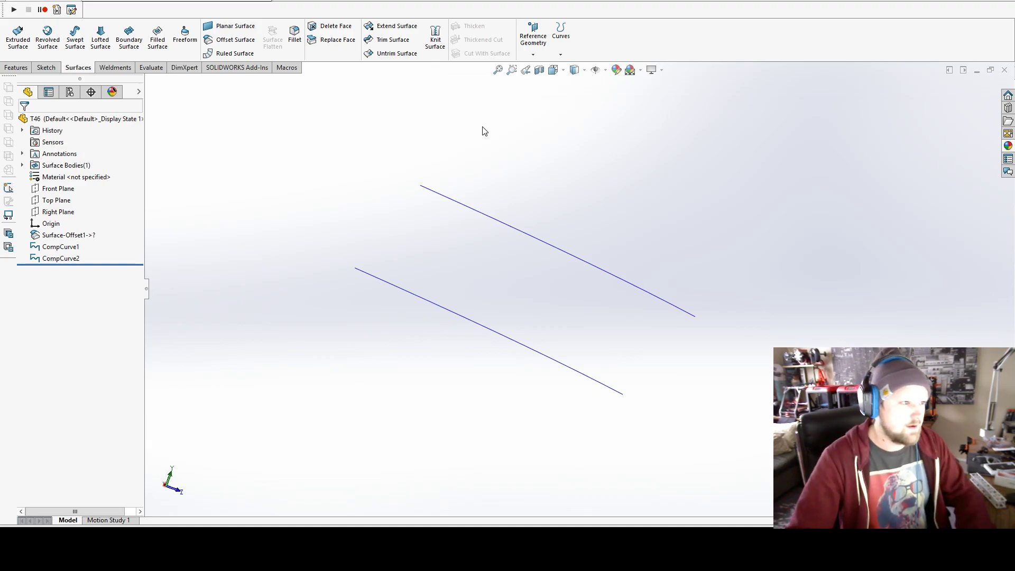
Step: Create a boundary surface spanning CompCurve1 and CompCurve2
{"action": "left_click", "coordinate": [129, 37]}
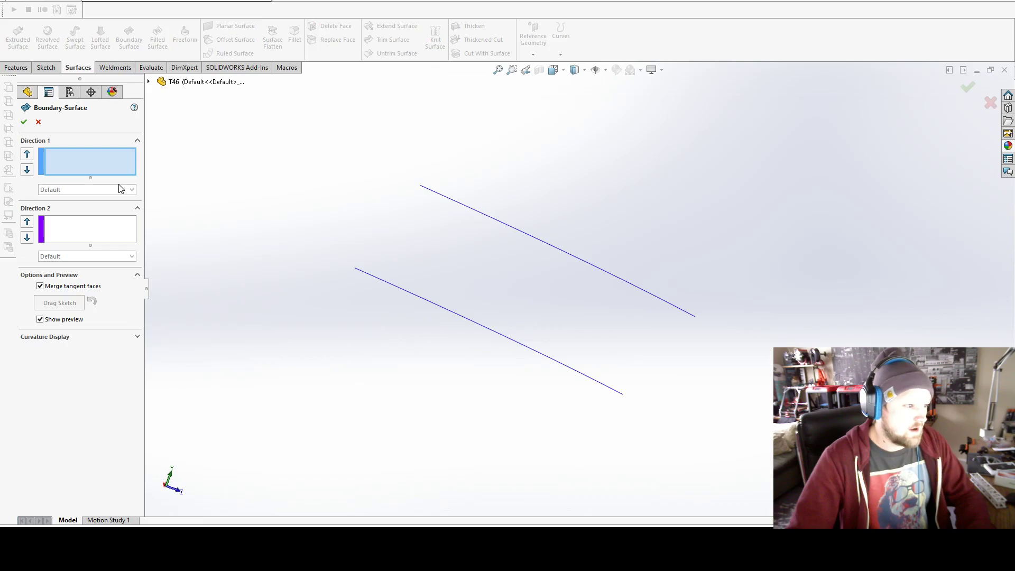
{"action": "left_click", "coordinate": [529, 238]}
{"action": "left_click", "coordinate": [480, 328]}
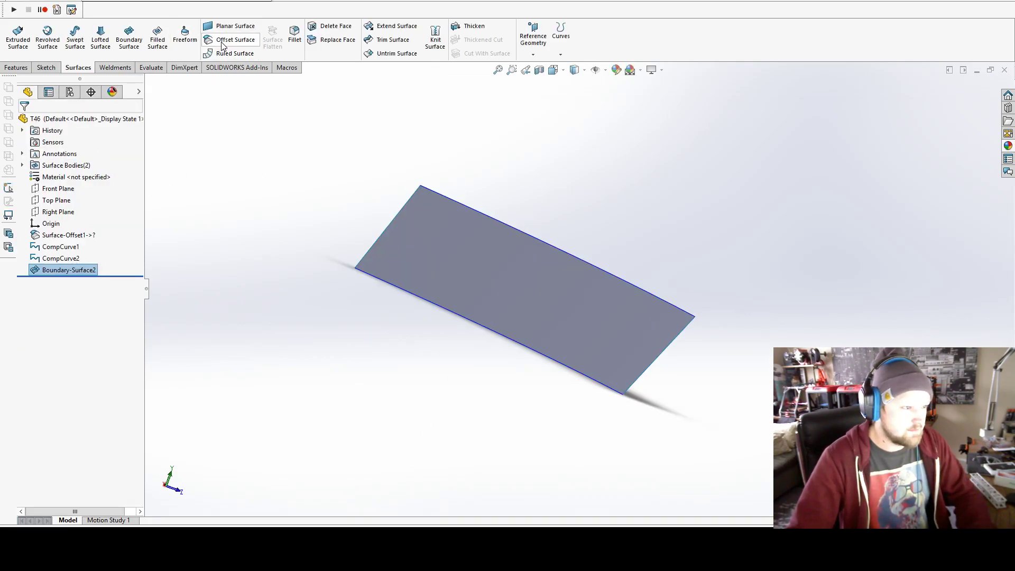
Step: Offset the boundary surface 1.25in to the opposite side as Surface-Offset3
{"action": "left_click", "coordinate": [222, 44]}
{"action": "type", "text": "1.25in"}
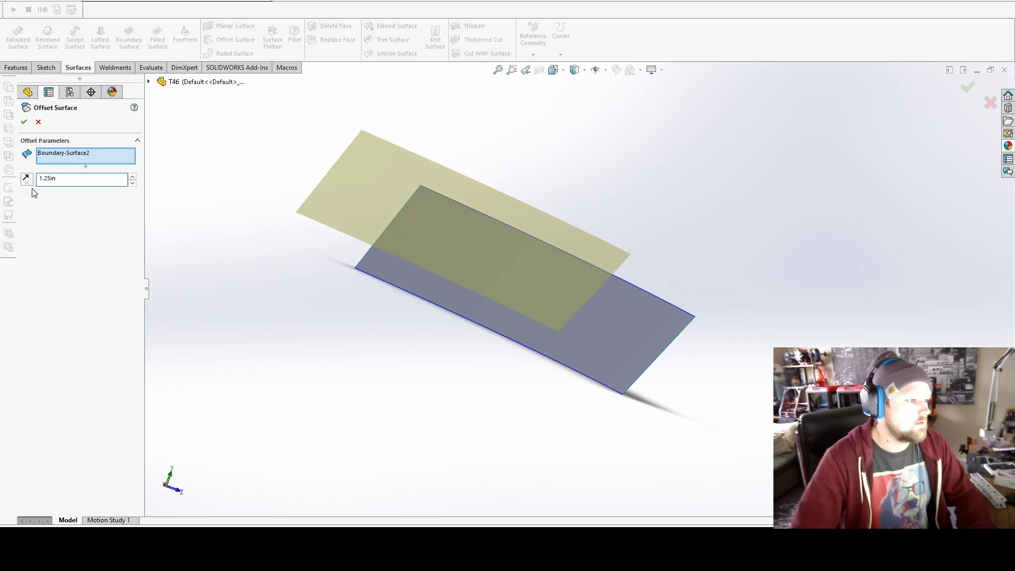
{"action": "left_click", "coordinate": [27, 179]}
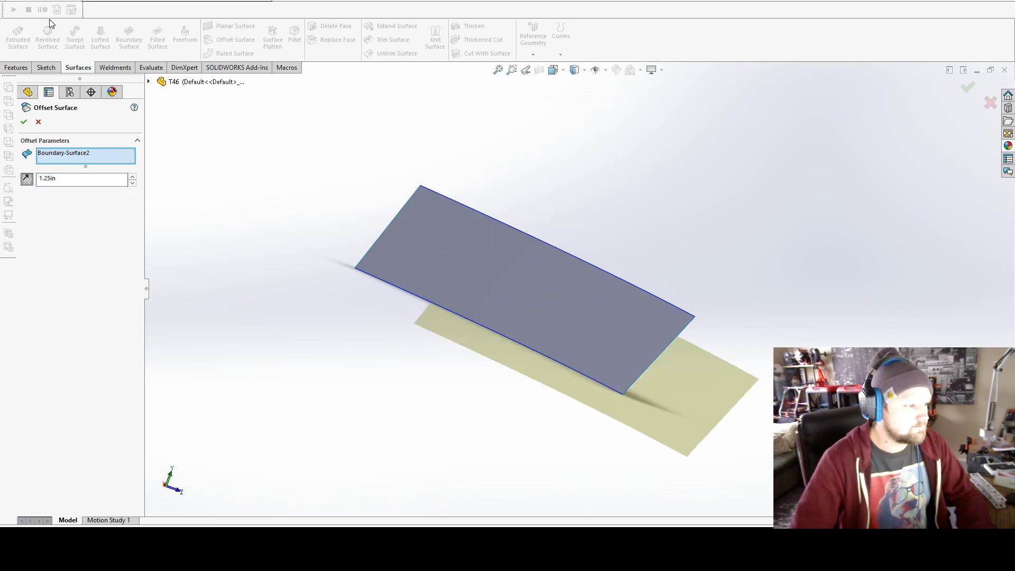
{"action": "key", "text": "Return"}
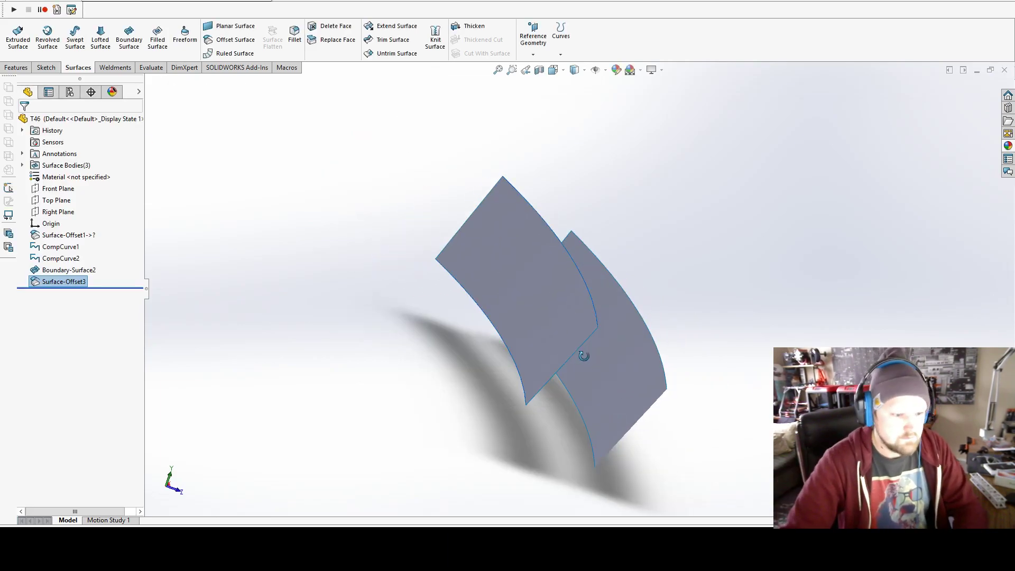
{"action": "middle_click_drag", "start_coordinate": [584, 370], "coordinate": [580, 359]}
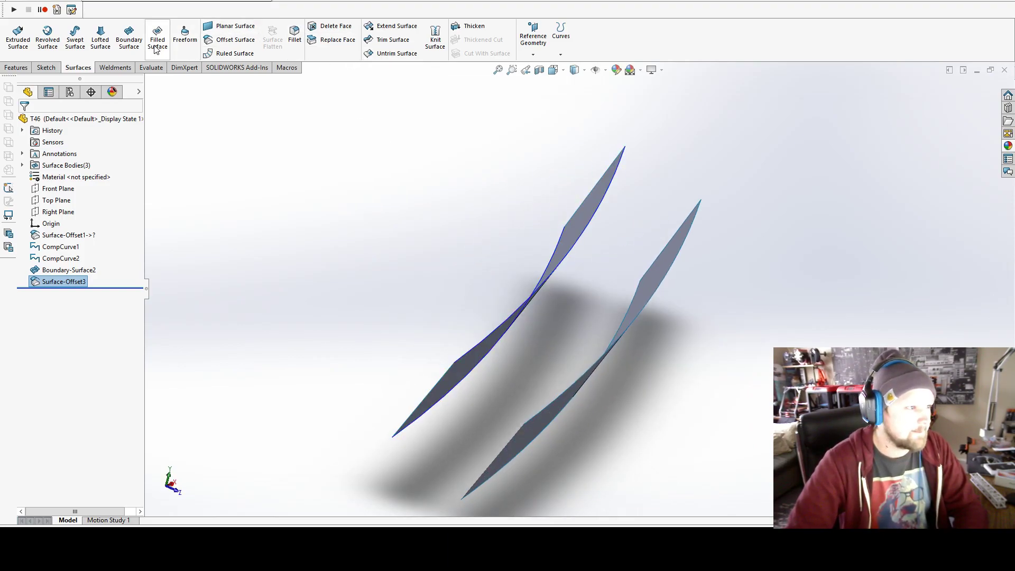
Step: Abandon a stray boundary-surface attempt and hide CompCurve1 and CompCurve2
{"action": "left_click", "coordinate": [129, 37]}
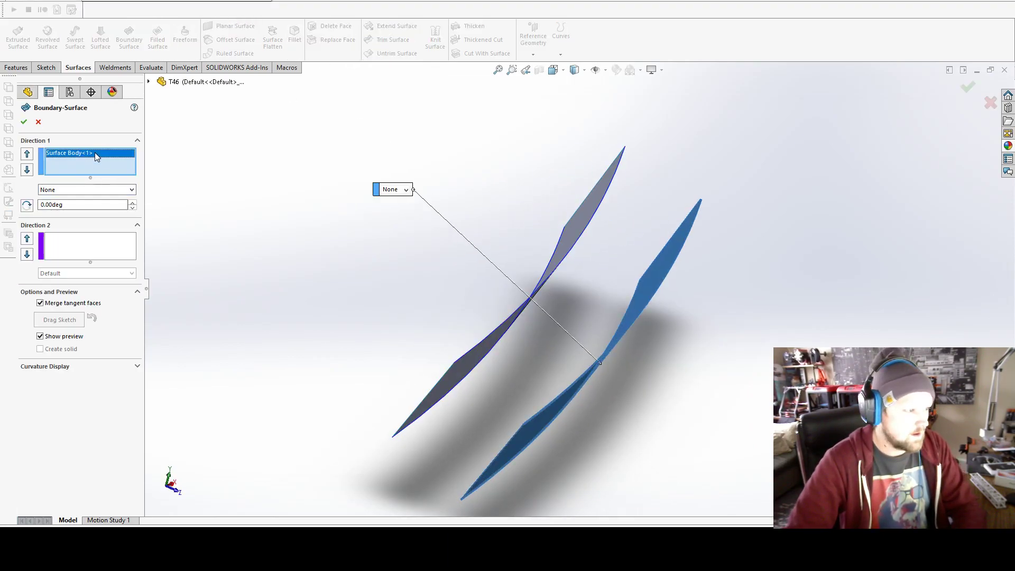
{"action": "key", "text": "Delete"}
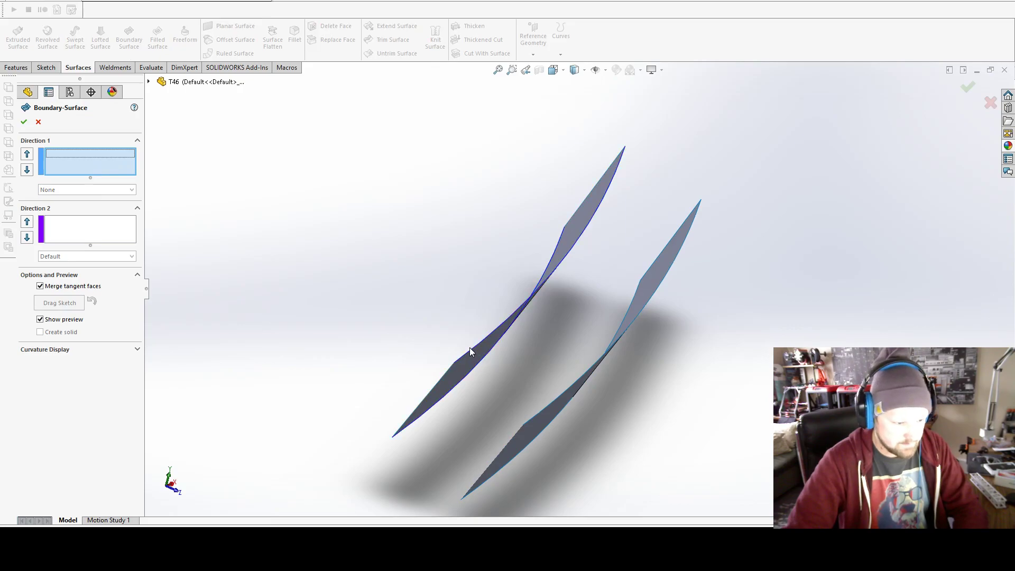
{"action": "middle_click_drag", "start_coordinate": [497, 371], "coordinate": [506, 385]}
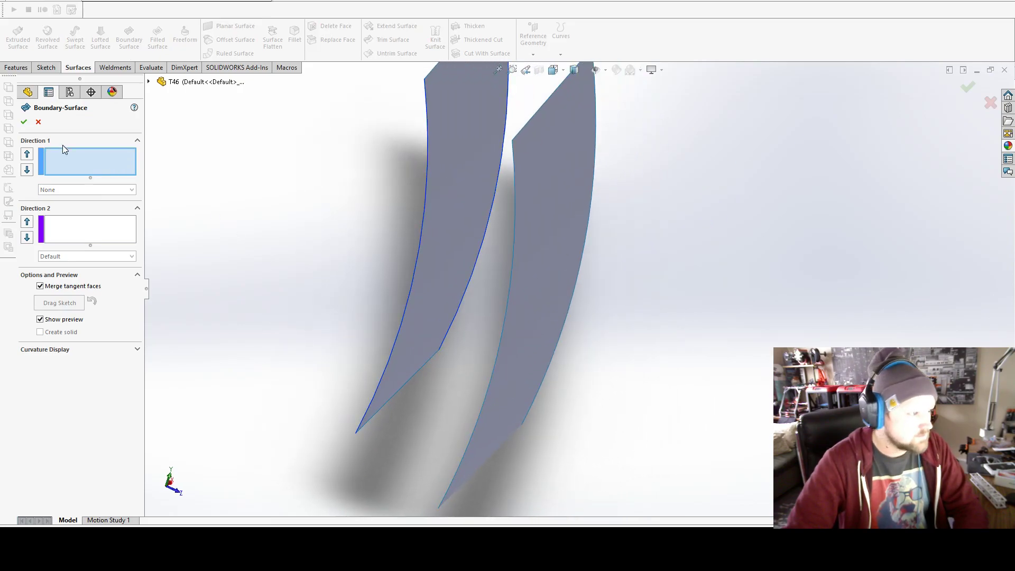
{"action": "key", "text": "Escape"}
{"action": "left_click", "coordinate": [53, 246]}
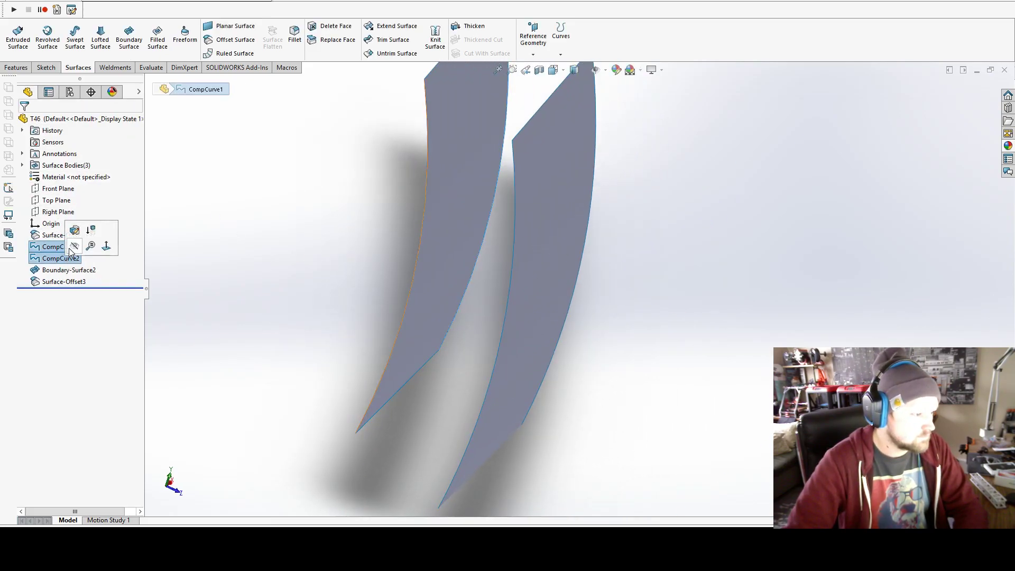
{"action": "left_click", "coordinate": [72, 247]}
Step: Join the two strips' inner edges with boundary surface Boundary-Surface3
{"action": "left_click", "coordinate": [129, 37]}
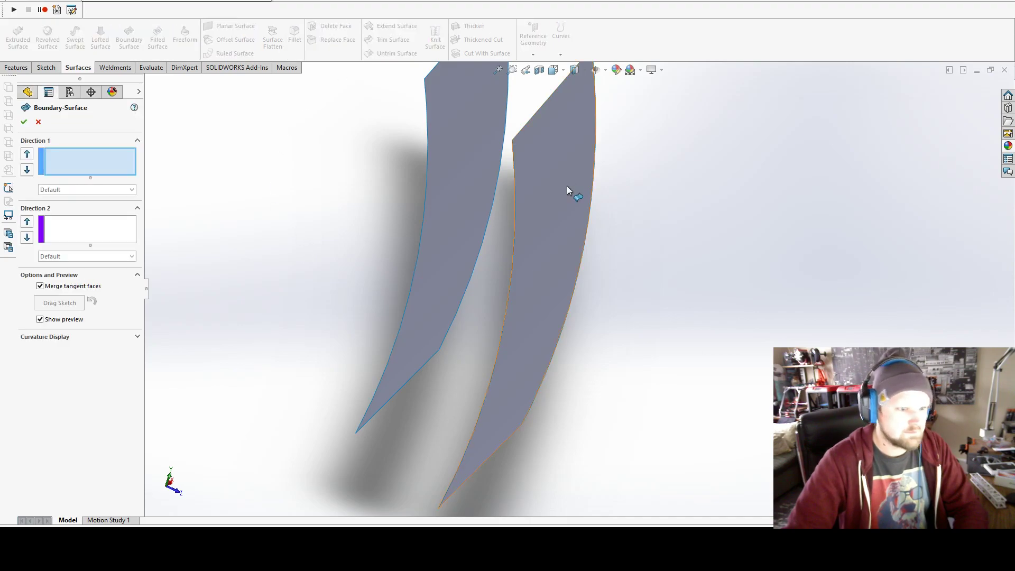
{"action": "left_click", "coordinate": [497, 193]}
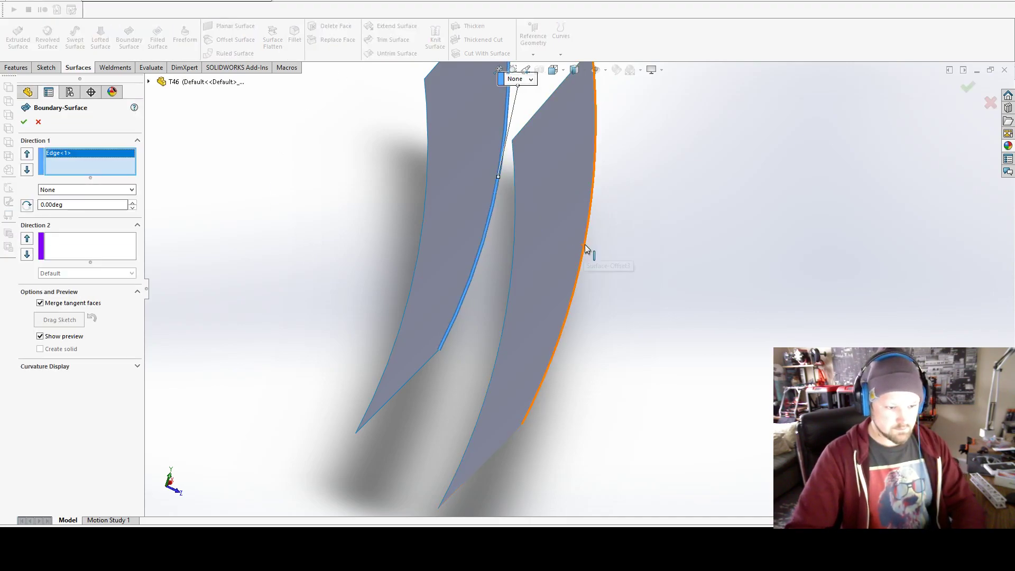
{"action": "left_click", "coordinate": [585, 244]}
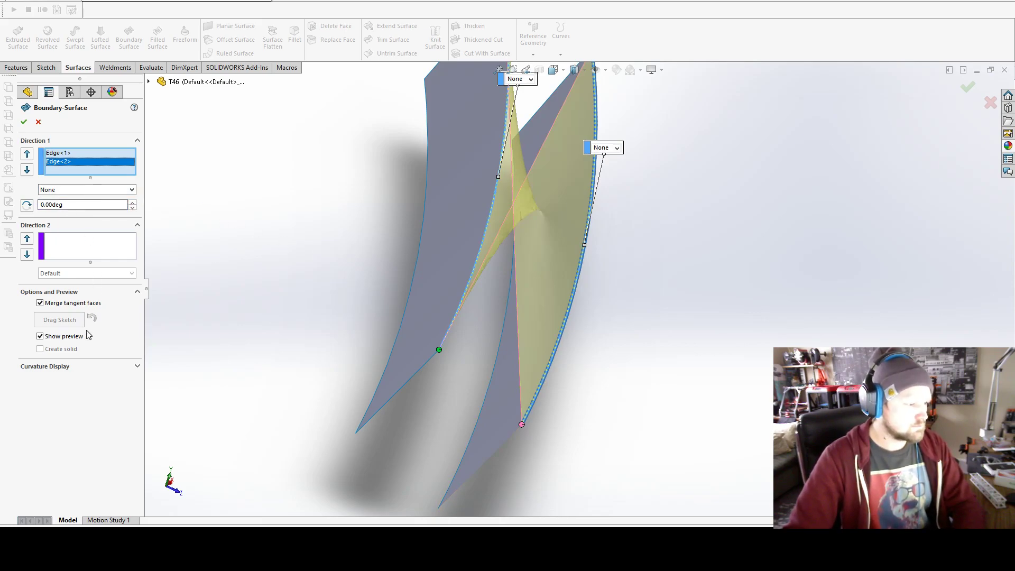
{"action": "left_click", "coordinate": [38, 121]}
{"action": "left_click", "coordinate": [129, 37]}
{"action": "mouse_move", "coordinate": [575, 221]}
{"action": "middle_mouse_down"}
{"action": "mouse_move", "coordinate": [507, 347]}
{"action": "mouse_move", "coordinate": [478, 361]}
{"action": "mouse_move", "coordinate": [383, 315]}
{"action": "middle_mouse_up"}
{"action": "left_click", "coordinate": [362, 307]}
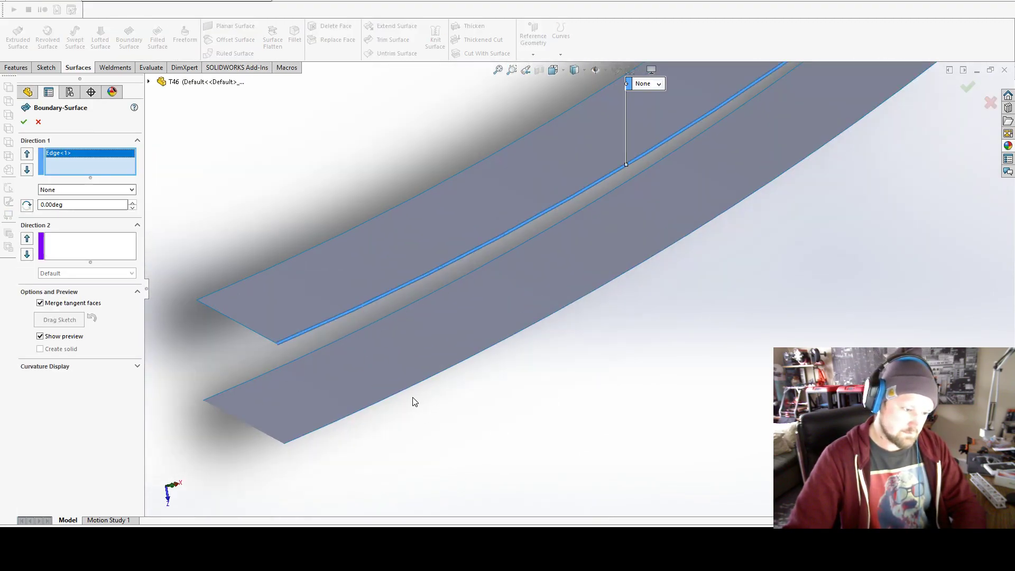
{"action": "left_click", "coordinate": [413, 394]}
{"action": "scroll", "coordinate": [630, 274], "scroll_direction": "up", "scroll_amount": 5}
{"action": "key", "text": "Return"}
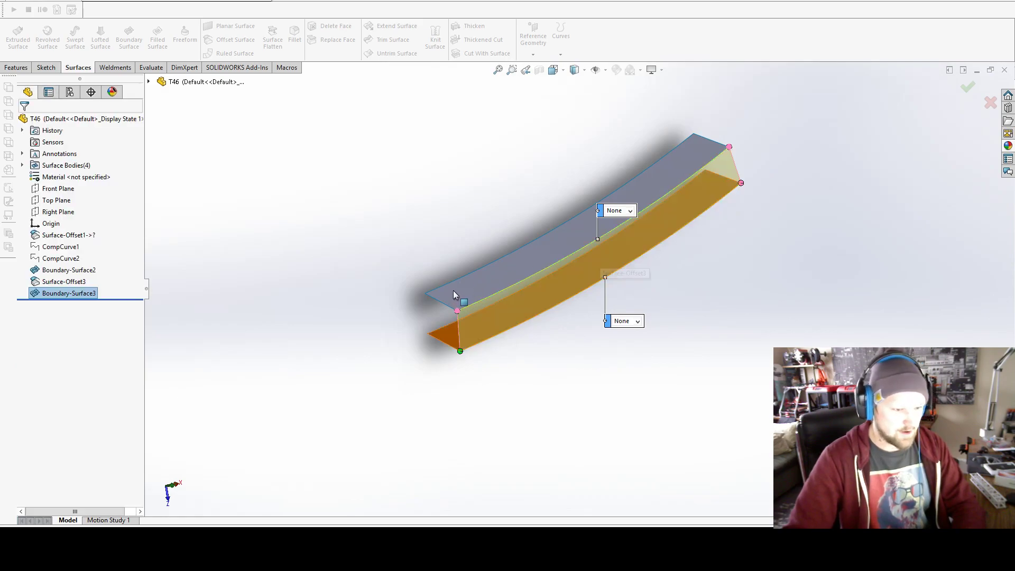
Step: Join the two strips' outer edges with boundary surface Boundary-Surface4
{"action": "mouse_move", "coordinate": [453, 290]}
{"action": "middle_mouse_down"}
{"action": "mouse_move", "coordinate": [409, 256]}
{"action": "mouse_move", "coordinate": [539, 218]}
{"action": "mouse_move", "coordinate": [541, 238]}
{"action": "mouse_move", "coordinate": [445, 218]}
{"action": "middle_mouse_up"}
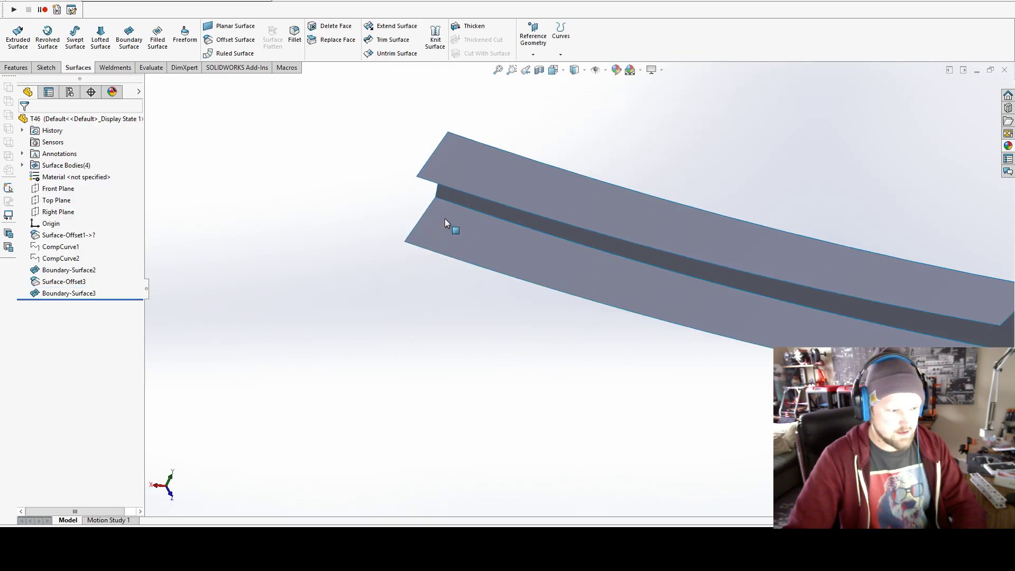
{"action": "key", "text": "Return"}
{"action": "left_click", "coordinate": [496, 202]}
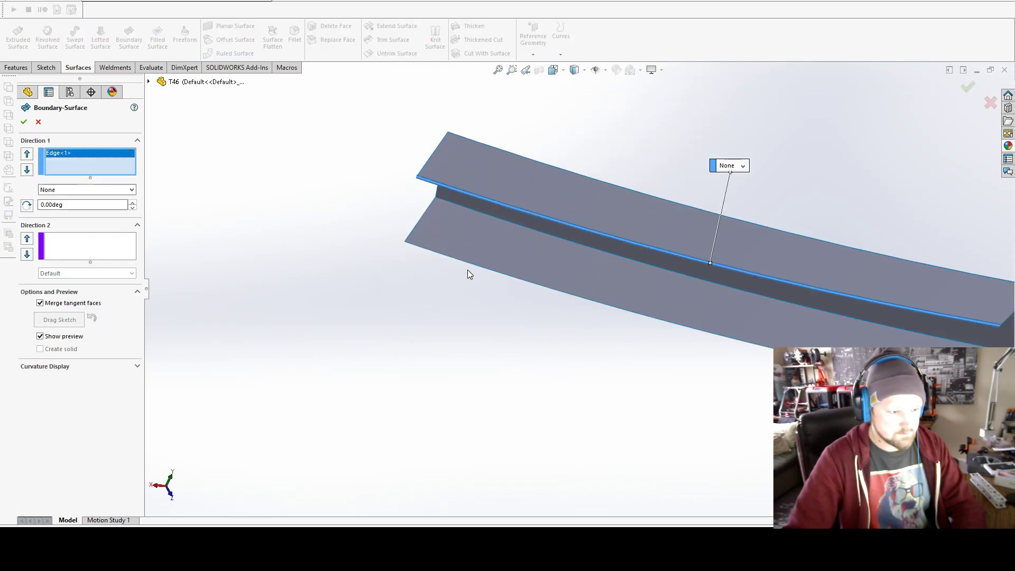
{"action": "left_click", "coordinate": [471, 271]}
{"action": "key", "text": "Return"}
{"action": "scroll", "coordinate": [640, 306], "scroll_direction": "up", "scroll_amount": 5}
{"action": "mouse_move", "coordinate": [639, 306]}
{"action": "middle_mouse_down"}
{"action": "mouse_move", "coordinate": [557, 283]}
{"action": "mouse_move", "coordinate": [389, 204]}
{"action": "mouse_move", "coordinate": [360, 99]}
{"action": "middle_mouse_up"}
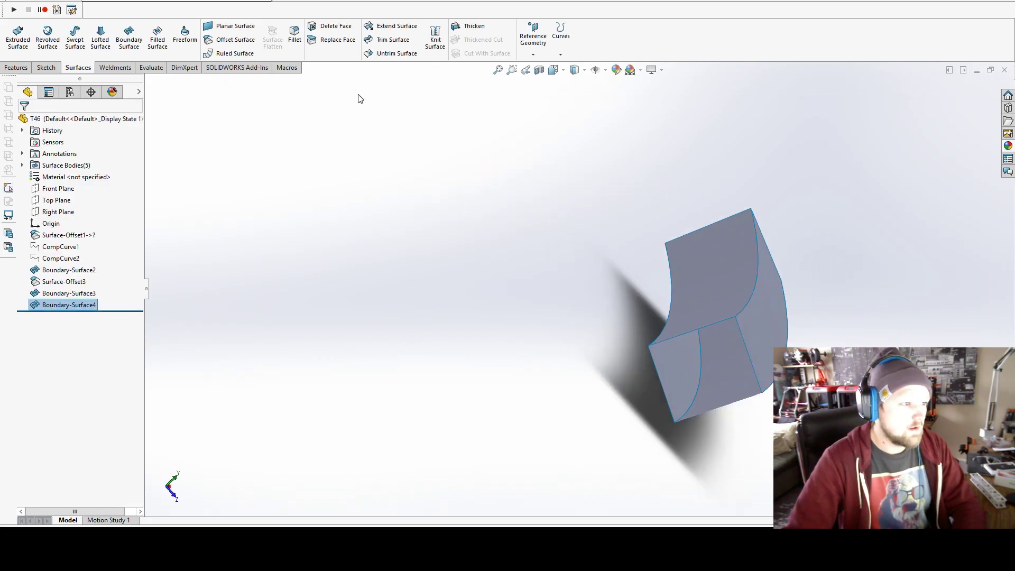
Step: Offset Boundary-Surface4 by 0.25in as Surface-Offset4
{"action": "left_click", "coordinate": [233, 40]}
{"action": "type", "text": "."}
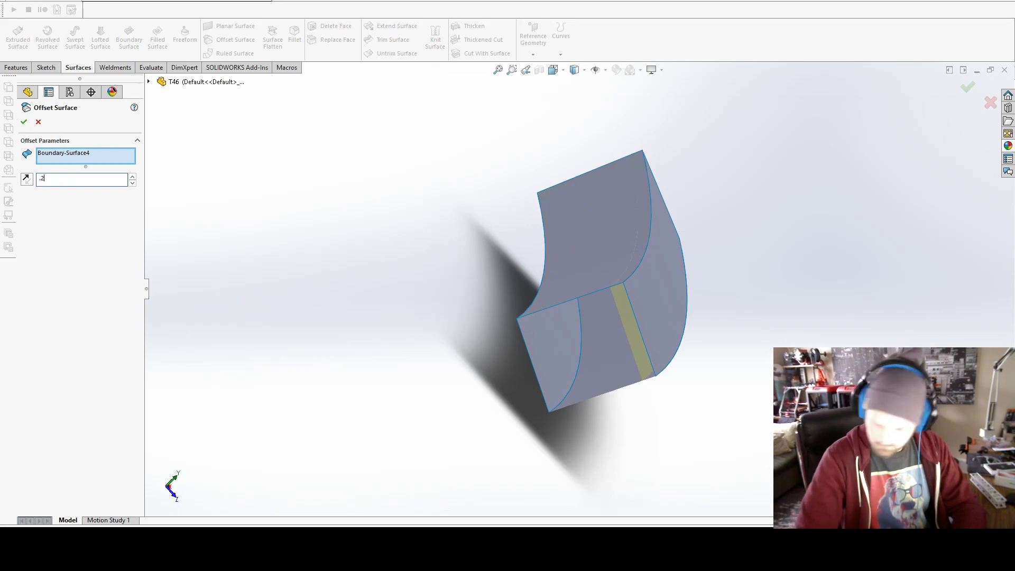
{"action": "type", "text": "25"}
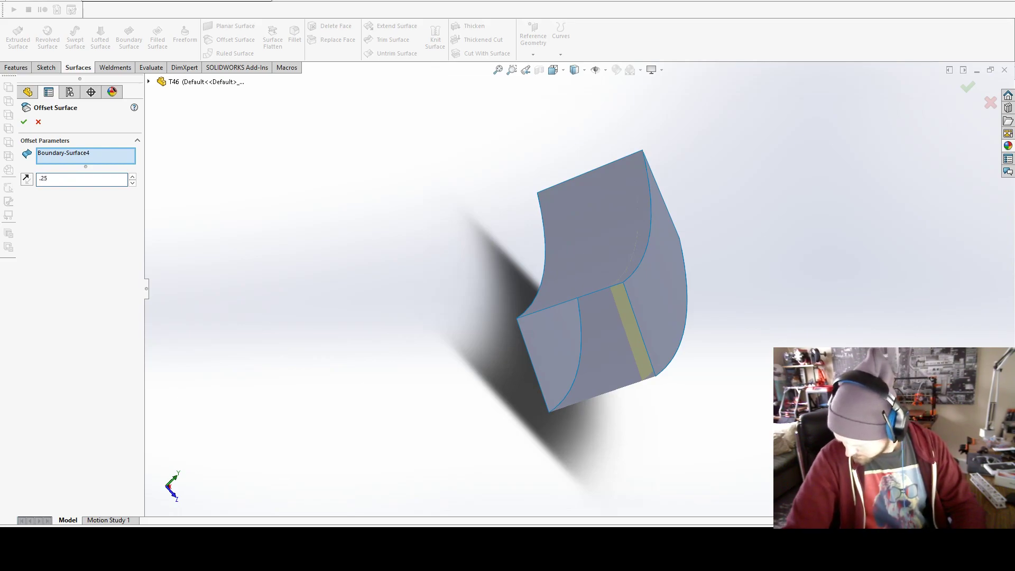
{"action": "left_click", "coordinate": [23, 122]}
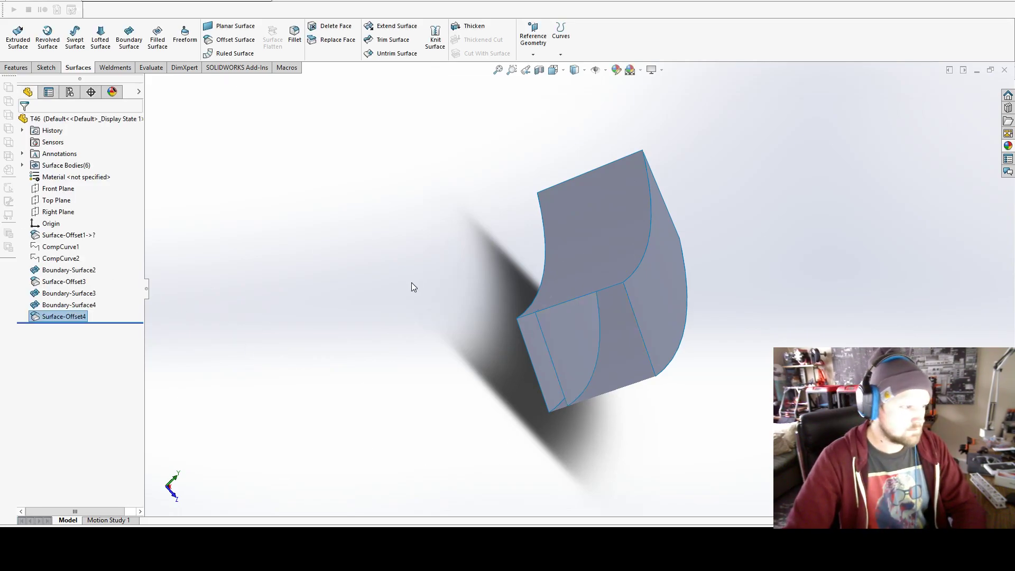
Step: Offset the end face by 0.25in as Surface-Offset5
{"action": "key", "text": "Return"}
{"action": "middle_click_drag", "start_coordinate": [608, 306], "coordinate": [639, 290]}
{"action": "left_click", "coordinate": [713, 329]}
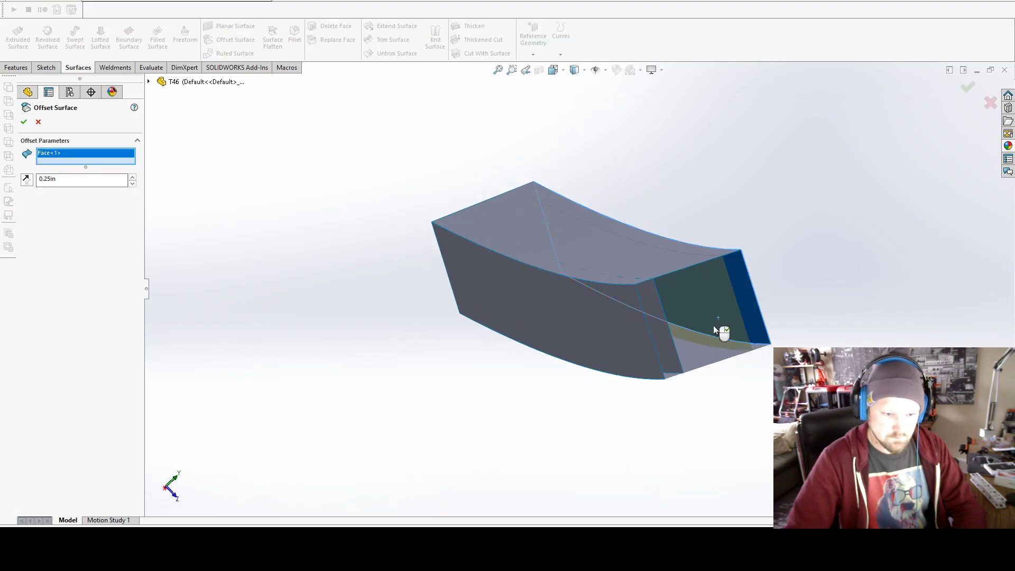
{"action": "left_click", "coordinate": [24, 122]}
Step: Offset the end face by 0.46429in as Surface-Offset6
{"action": "key", "text": "Return"}
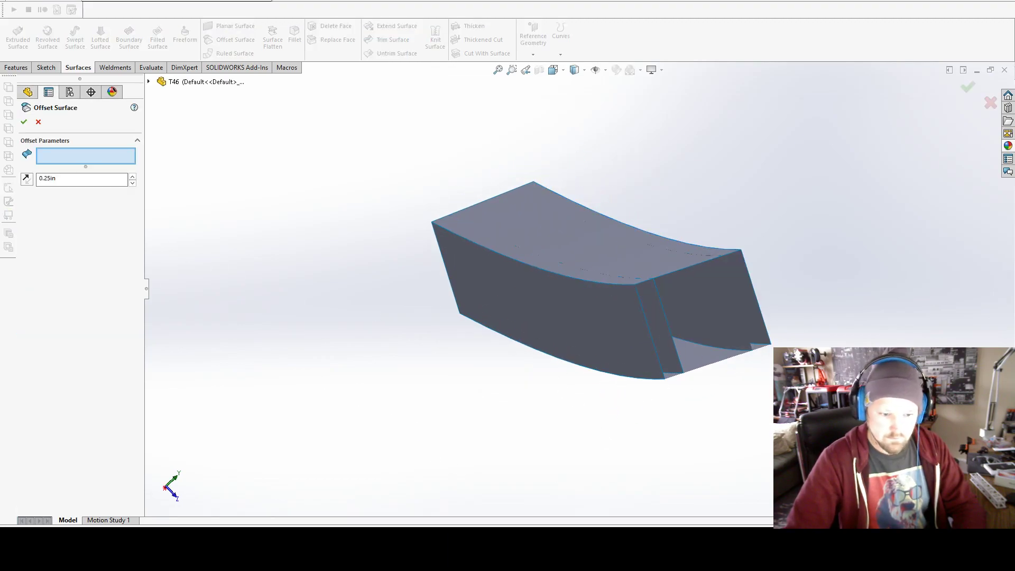
{"action": "left_click", "coordinate": [698, 312]}
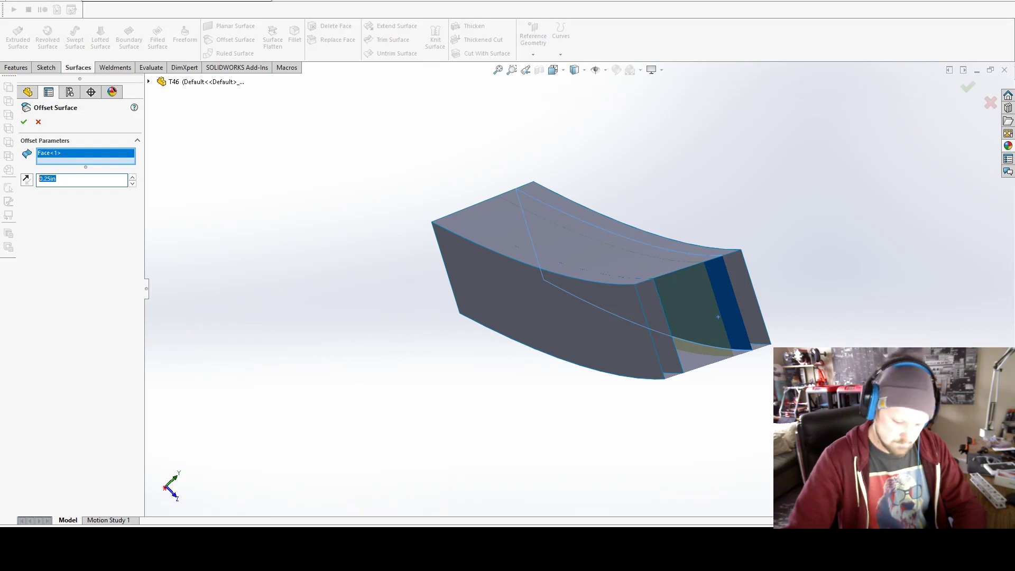
{"action": "type", "text": ".46429"}
{"action": "key", "text": "Return"}
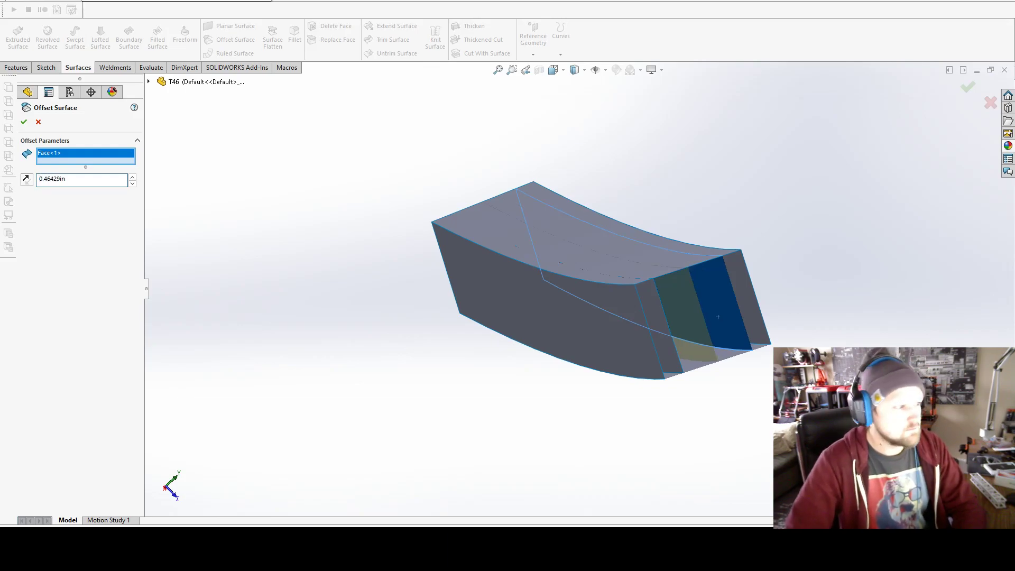
{"action": "left_click", "coordinate": [29, 119]}
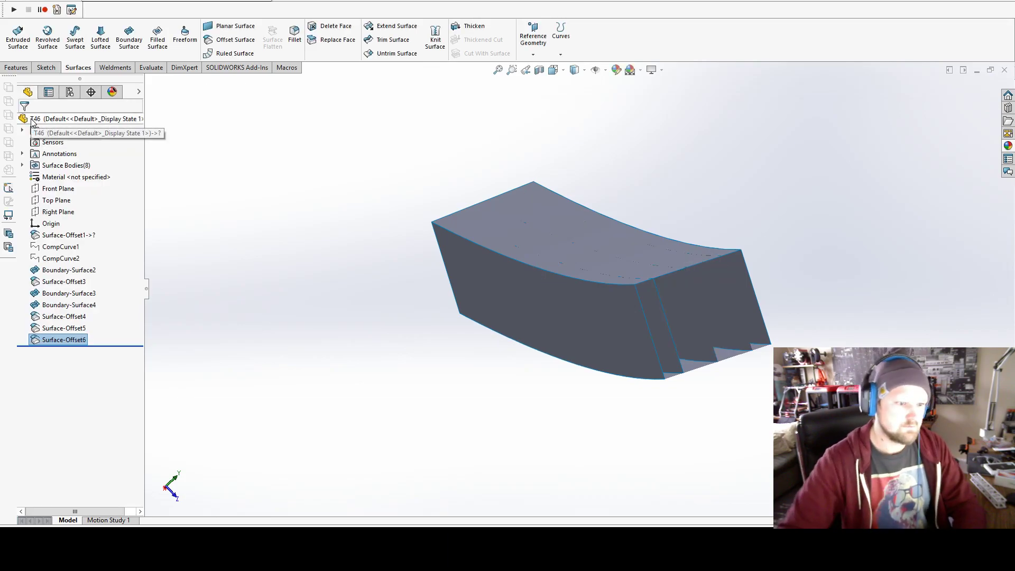
Step: Hide the top boundary surface to expose the inner walls
{"action": "left_click", "coordinate": [571, 242]}
{"action": "left_click", "coordinate": [618, 210]}
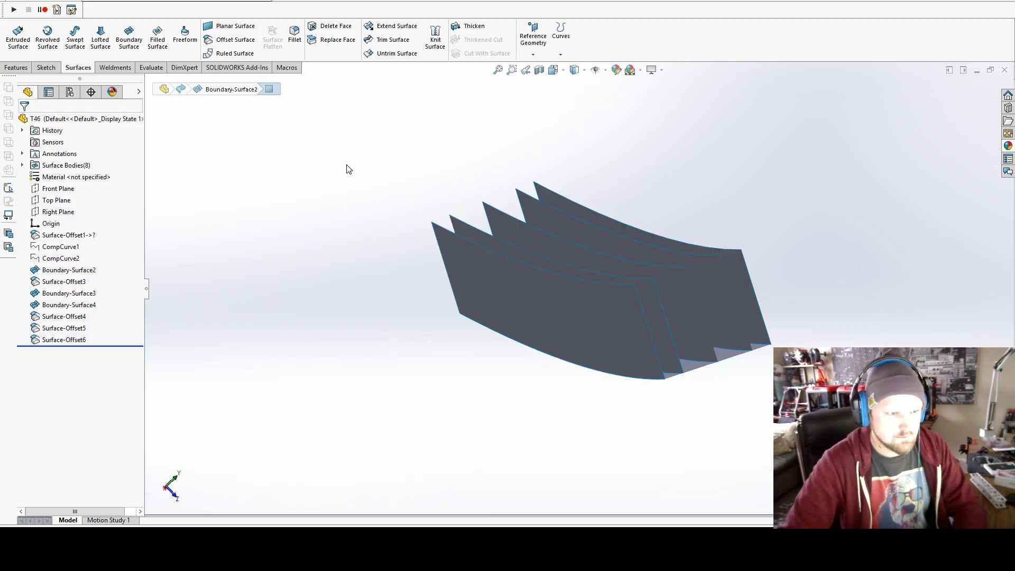
{"action": "mouse_move", "coordinate": [664, 298]}
{"action": "middle_mouse_down"}
{"action": "mouse_move", "coordinate": [654, 305]}
{"action": "mouse_move", "coordinate": [679, 280]}
{"action": "middle_mouse_up"}
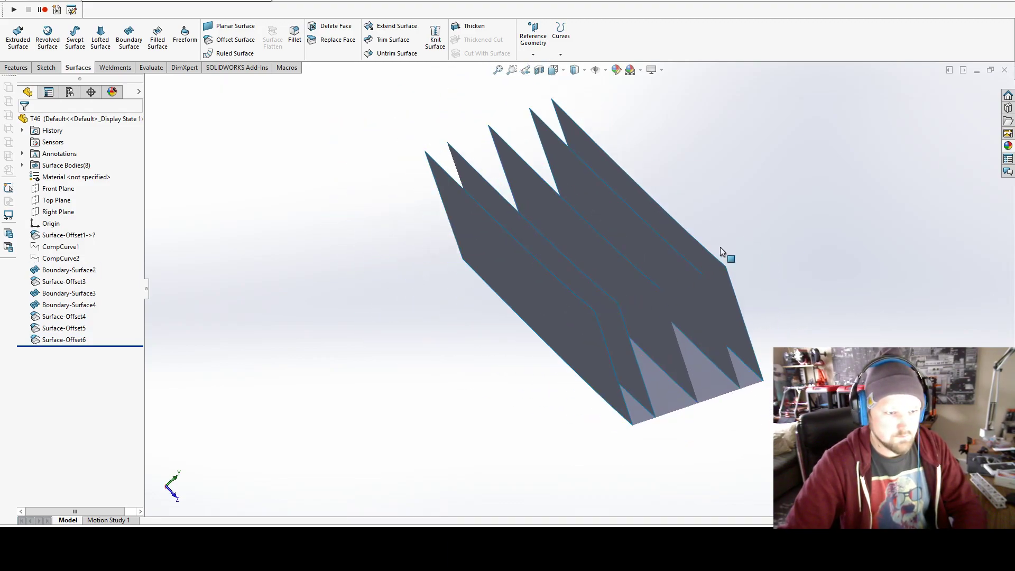
Step: Build composite curves along the remaining zigzag valley edges, ending with CompCurve8
{"action": "left_click", "coordinate": [560, 36]}
{"action": "left_click", "coordinate": [590, 97]}
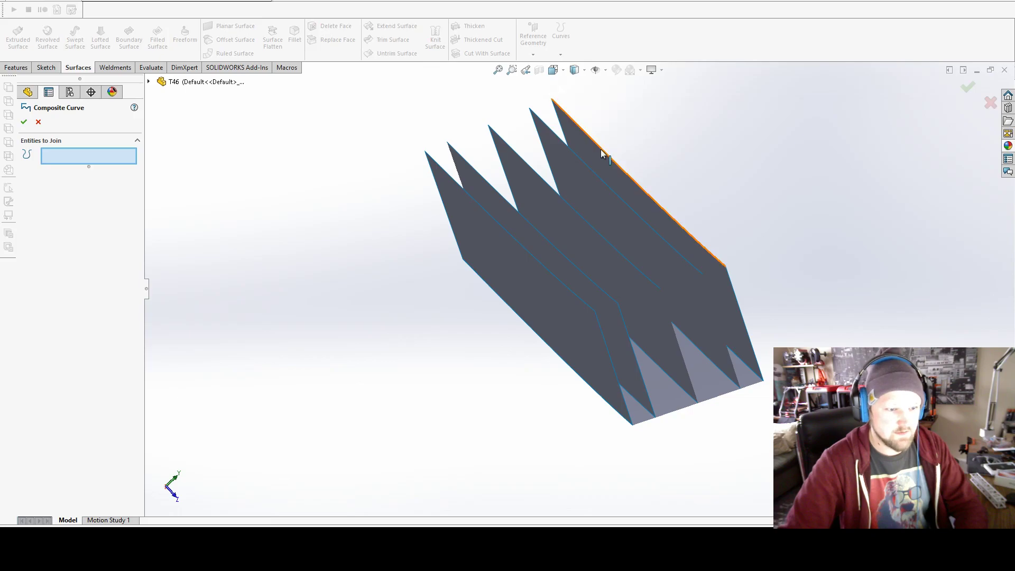
{"action": "left_click", "coordinate": [495, 219]}
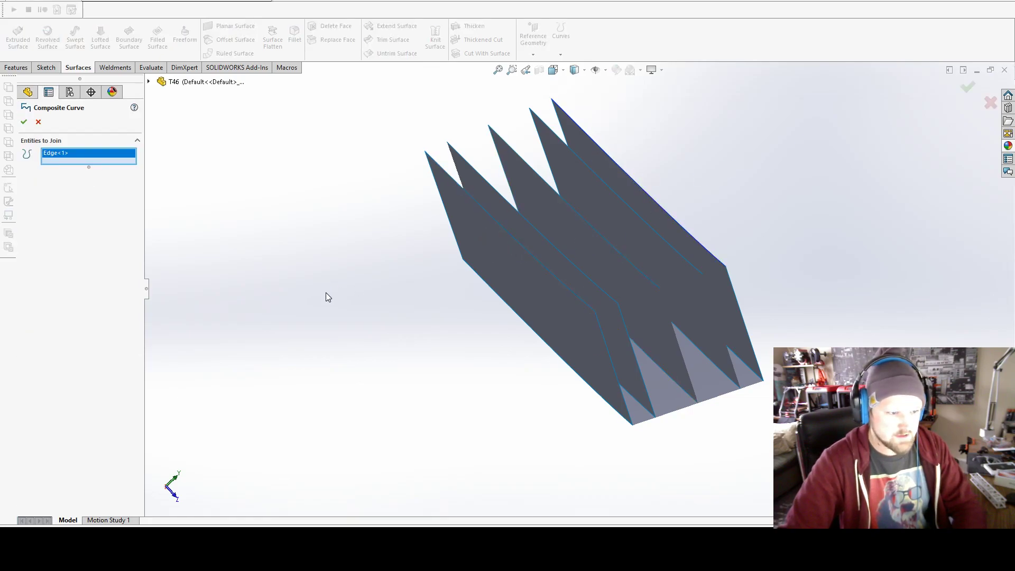
{"action": "left_click", "coordinate": [564, 200]}
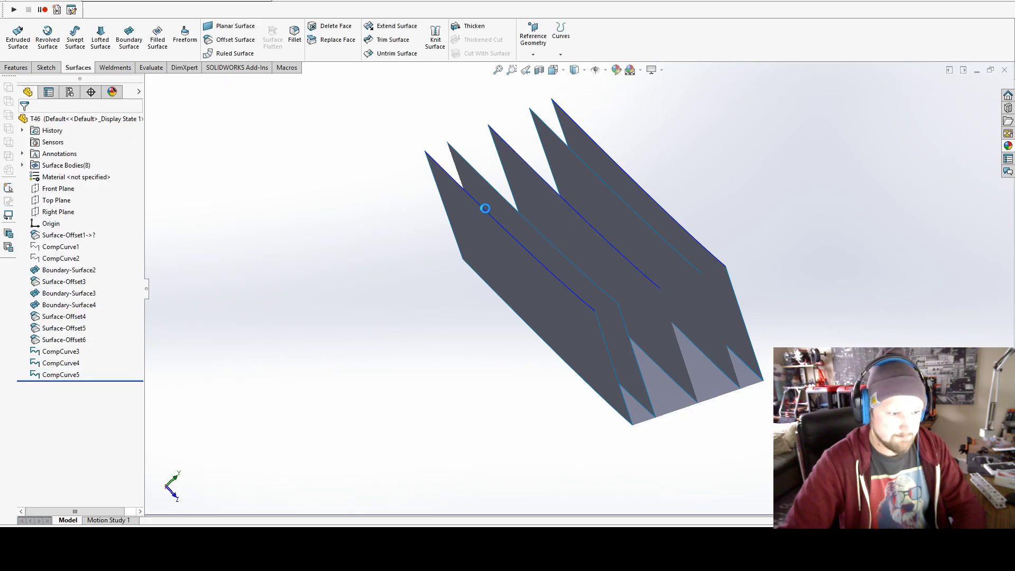
{"action": "left_click", "coordinate": [634, 214]}
{"action": "key", "text": "Escape"}
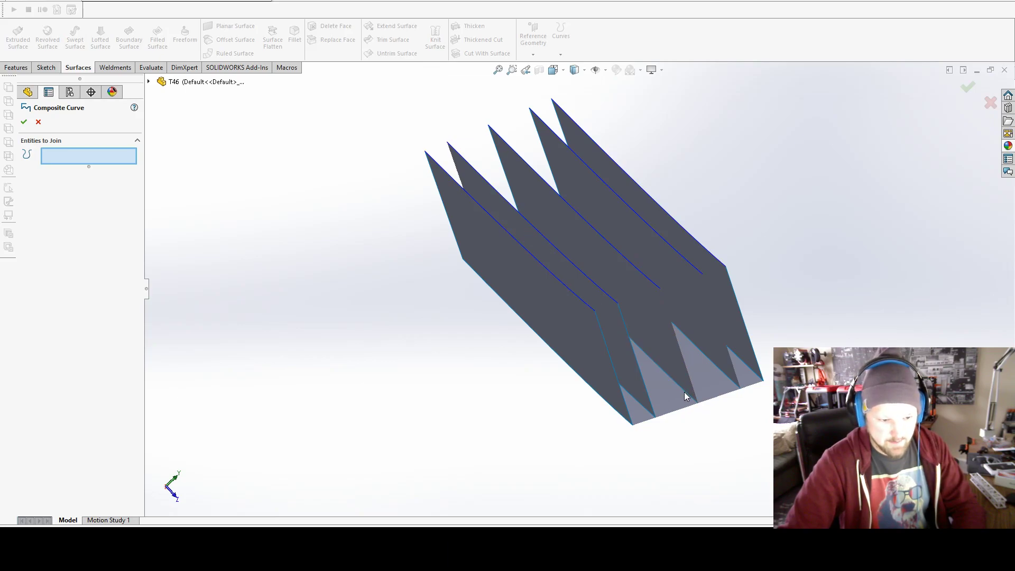
{"action": "left_click", "coordinate": [684, 392]}
{"action": "key", "text": "Return"}
{"action": "left_click", "coordinate": [625, 433]}
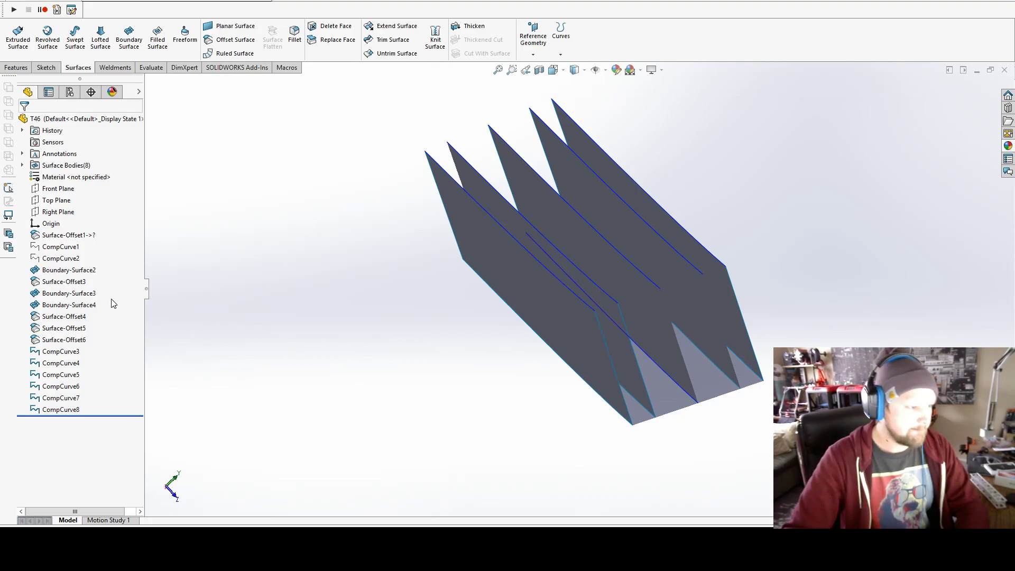
Step: Show Boundary-Surface2 again and rotate to view the closed curved top
{"action": "left_click", "coordinate": [72, 271]}
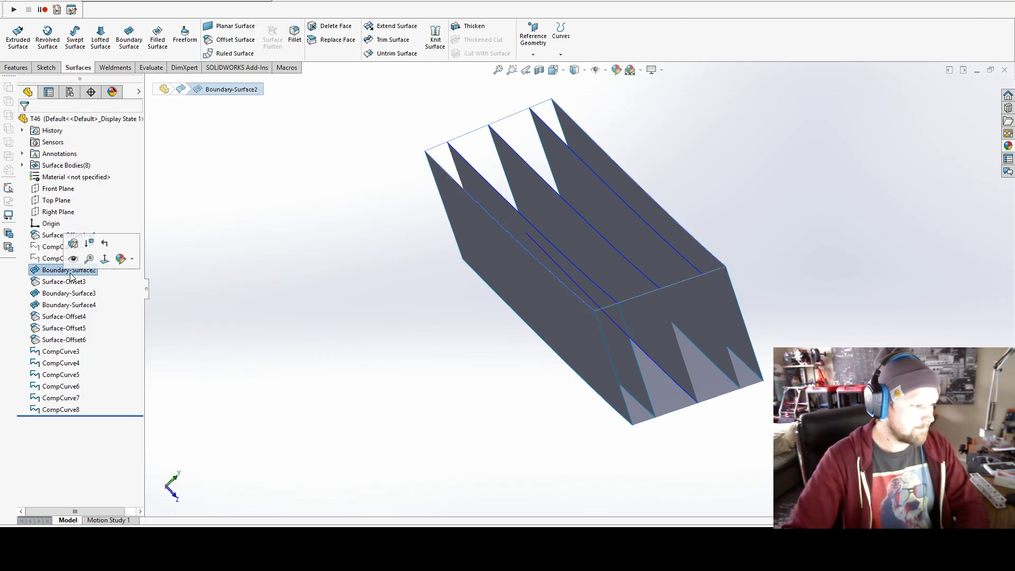
{"action": "left_click", "coordinate": [74, 261]}
{"action": "middle_click_drag", "start_coordinate": [657, 381], "coordinate": [734, 265]}
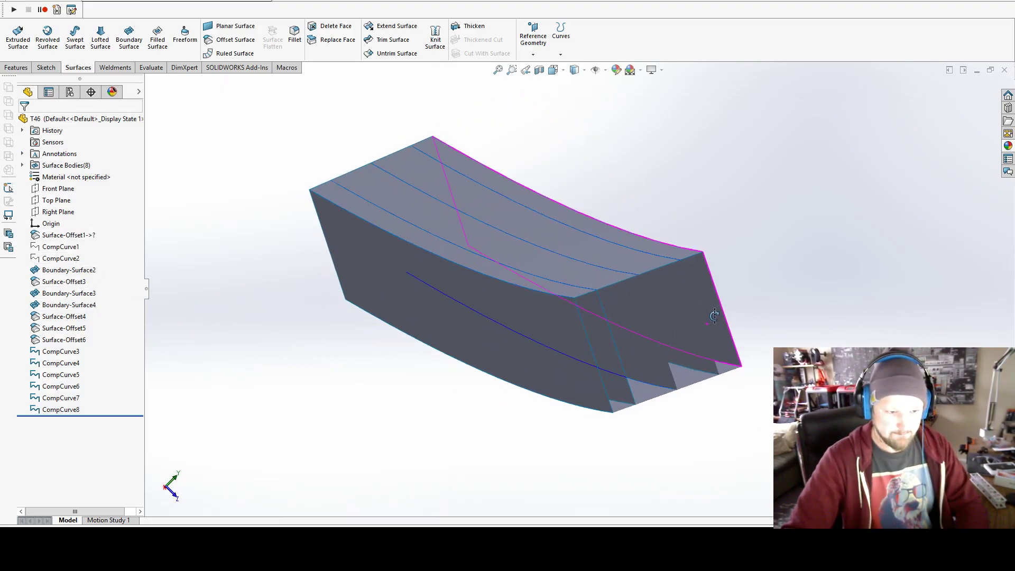
Step: Place evenly distributed reference points along the first two curves
{"action": "left_click", "coordinate": [532, 54]}
{"action": "left_click", "coordinate": [545, 103]}
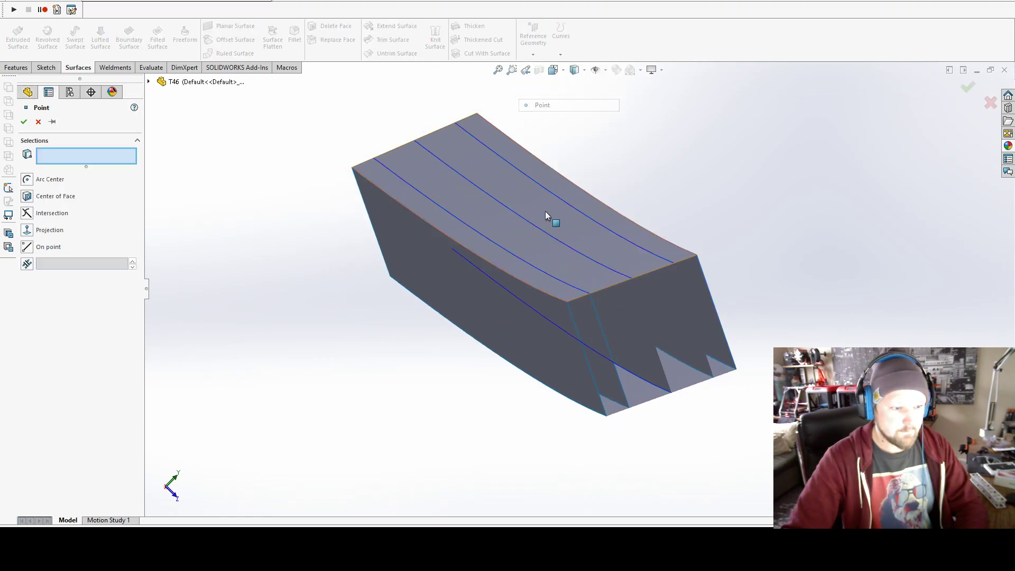
{"action": "left_click", "coordinate": [538, 227]}
{"action": "key", "text": "Return"}
{"action": "key", "text": "Return"}
{"action": "left_click", "coordinate": [572, 207]}
{"action": "key", "text": "Return"}
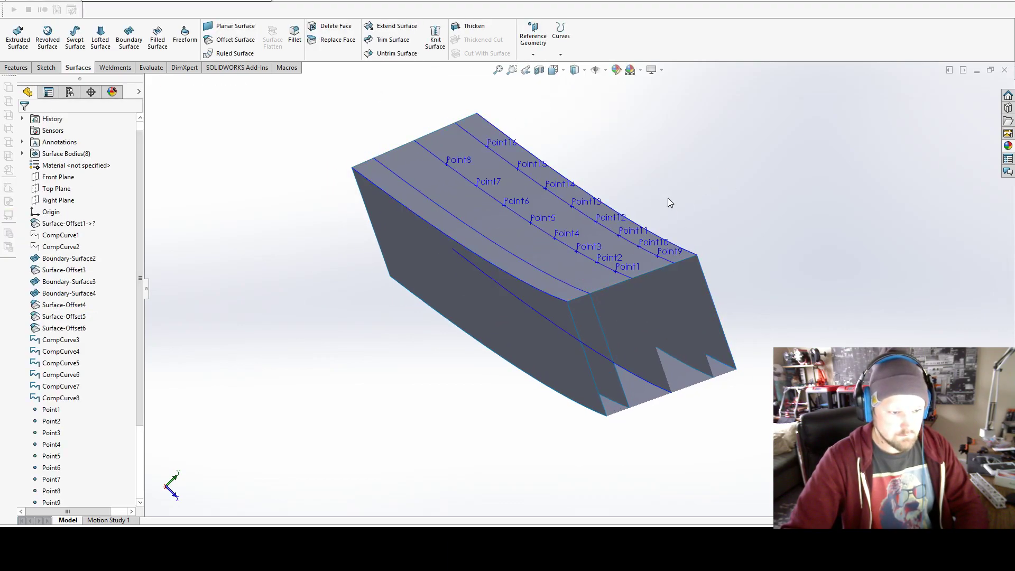
{"action": "key", "text": "Return"}
Step: Add evenly spaced reference points along the beam's top and side edges
{"action": "left_click", "coordinate": [607, 207]}
{"action": "mouse_move", "coordinate": [468, 175]}
{"action": "middle_mouse_down"}
{"action": "mouse_move", "coordinate": [482, 222]}
{"action": "mouse_move", "coordinate": [611, 198]}
{"action": "middle_mouse_up"}
{"action": "key", "text": "Delete"}
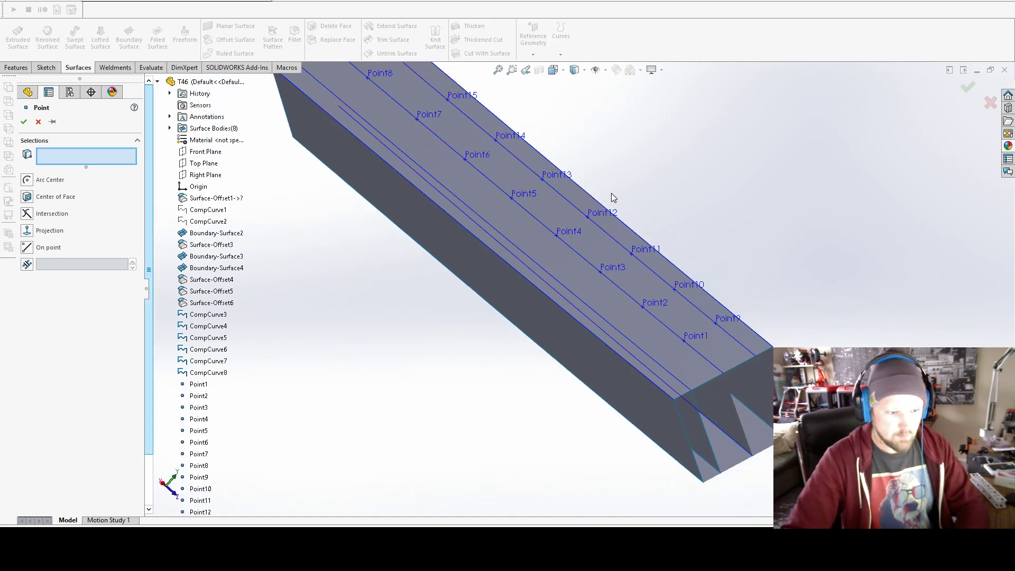
{"action": "left_click", "coordinate": [588, 195]}
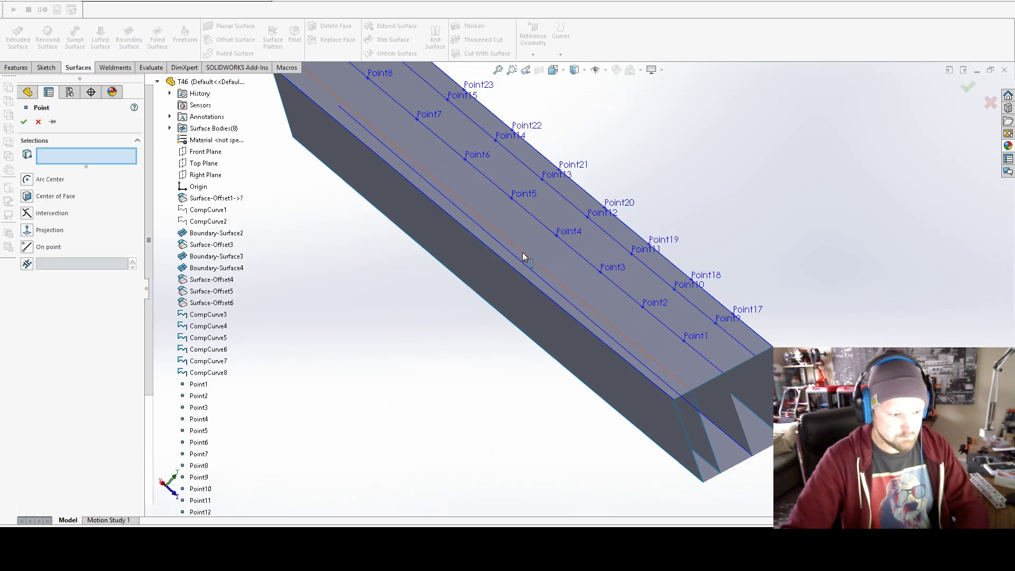
{"action": "key", "text": "Return"}
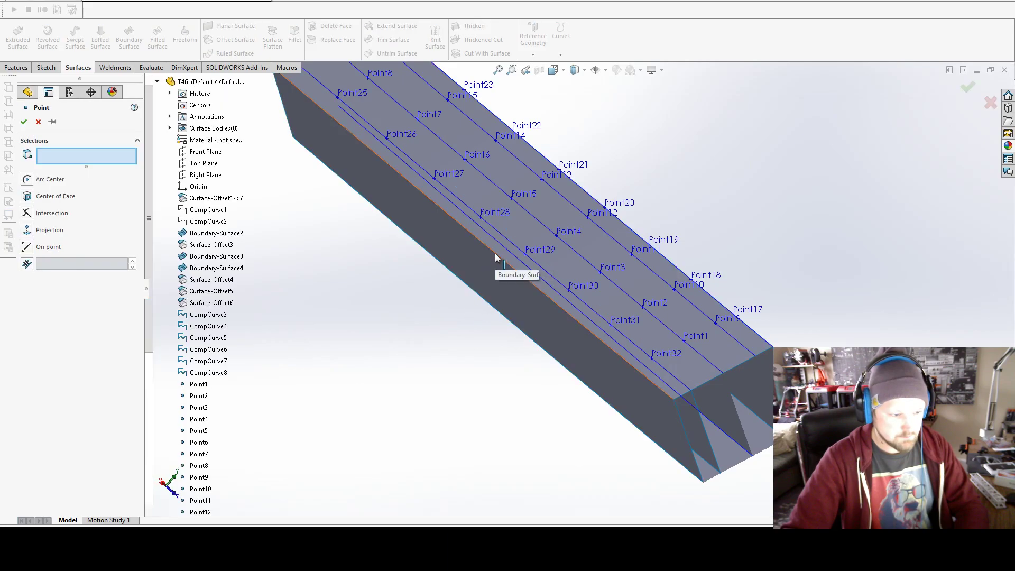
{"action": "left_click", "coordinate": [495, 253]}
{"action": "key", "text": "Return"}
{"action": "key", "text": "Return"}
{"action": "scroll", "coordinate": [578, 325], "scroll_direction": "up", "scroll_amount": 3}
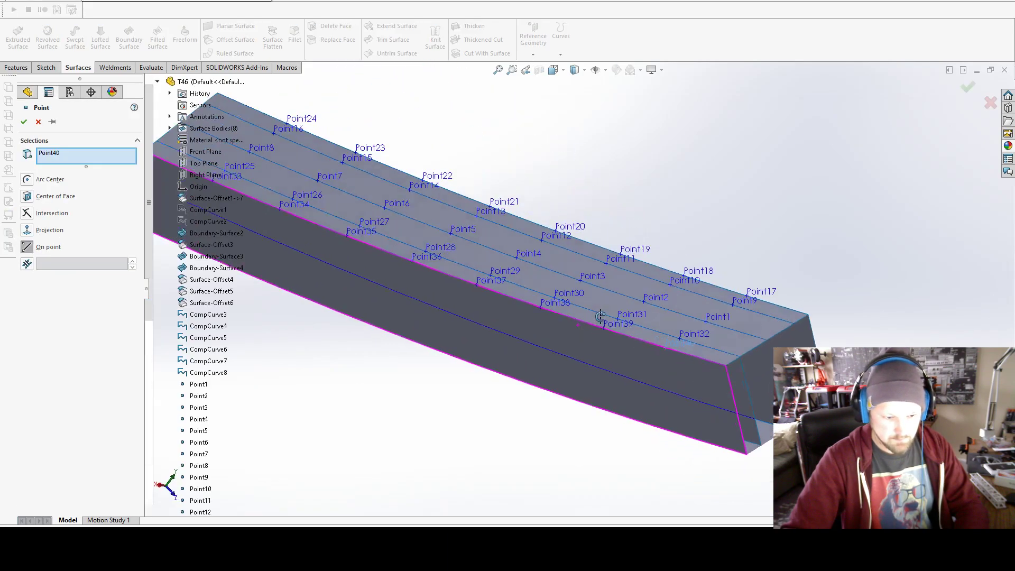
{"action": "scroll", "coordinate": [604, 341], "scroll_direction": "up", "scroll_amount": 2}
{"action": "scroll", "coordinate": [604, 341], "scroll_direction": "down", "scroll_amount": 2}
{"action": "scroll", "coordinate": [582, 303], "scroll_direction": "down", "scroll_amount": 2}
Step: Project Point1 through Point5 onto the slot faces, creating Point41 through Point45
{"action": "left_click", "coordinate": [566, 299]}
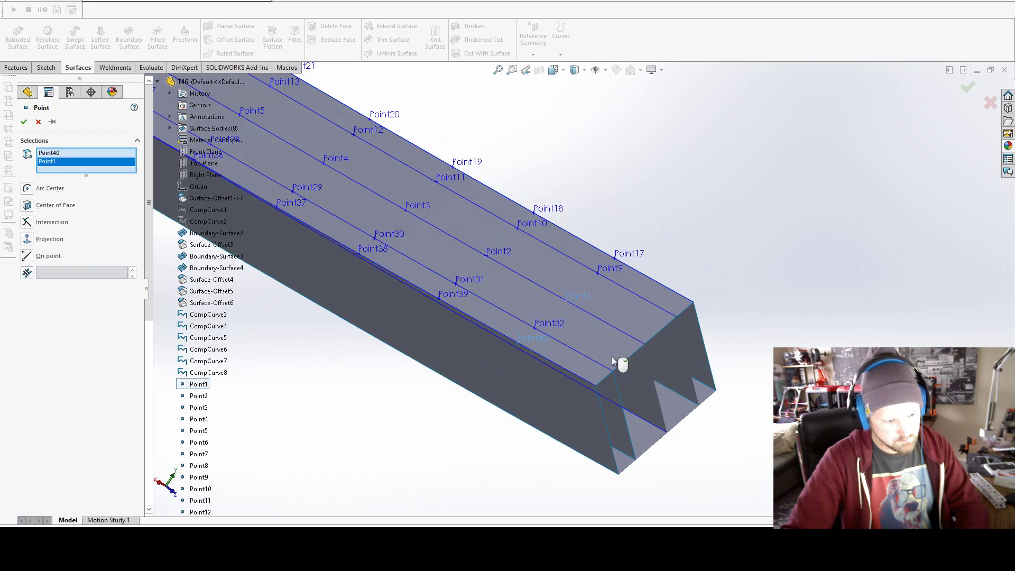
{"action": "left_click", "coordinate": [678, 409]}
{"action": "key", "text": "Return"}
{"action": "left_click", "coordinate": [486, 252]}
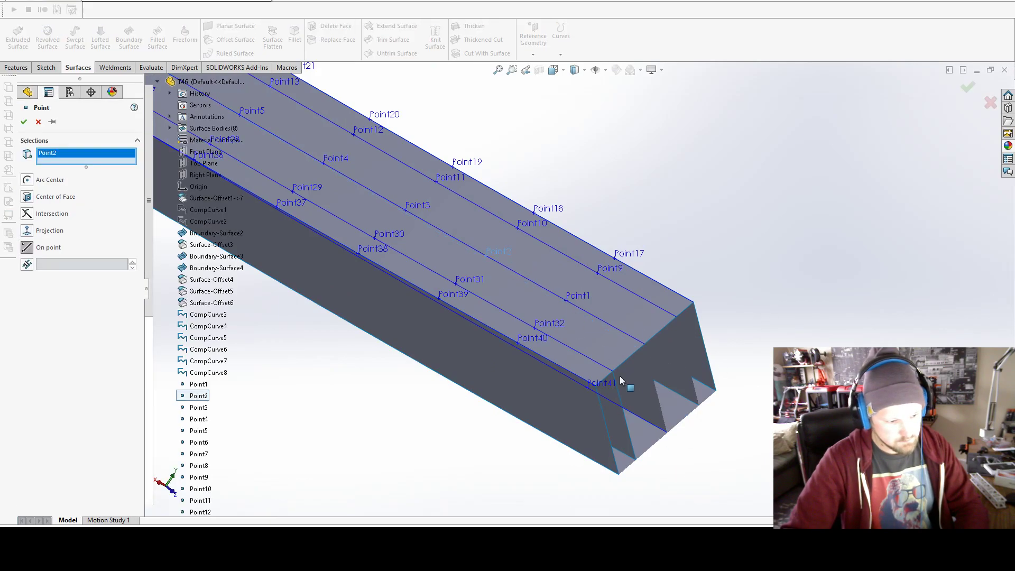
{"action": "left_click", "coordinate": [665, 411]}
{"action": "key", "text": "Return"}
{"action": "left_click", "coordinate": [420, 208]}
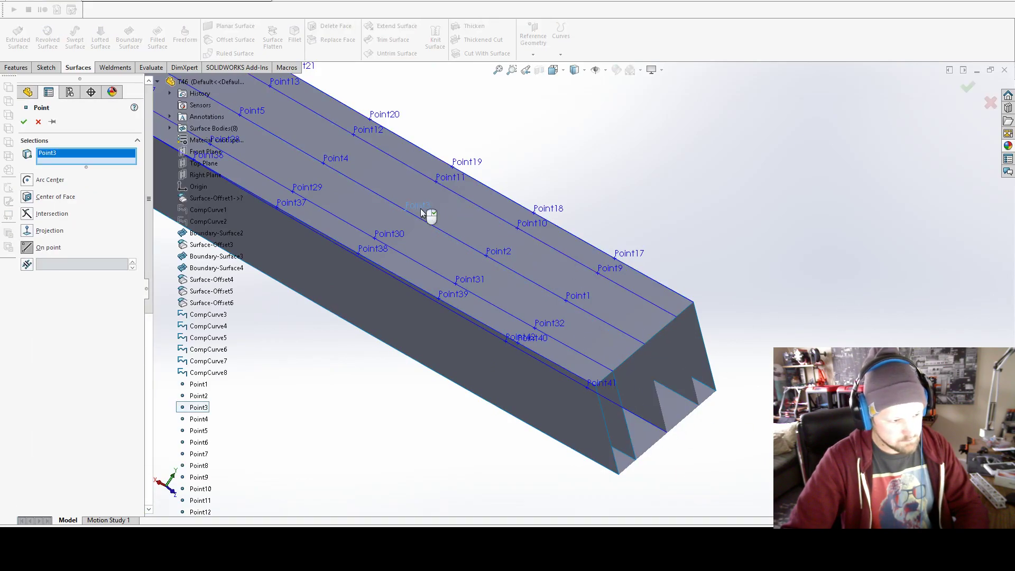
{"action": "left_click", "coordinate": [684, 408]}
{"action": "key", "text": "Return"}
{"action": "left_click", "coordinate": [331, 159]}
{"action": "left_click", "coordinate": [685, 418]}
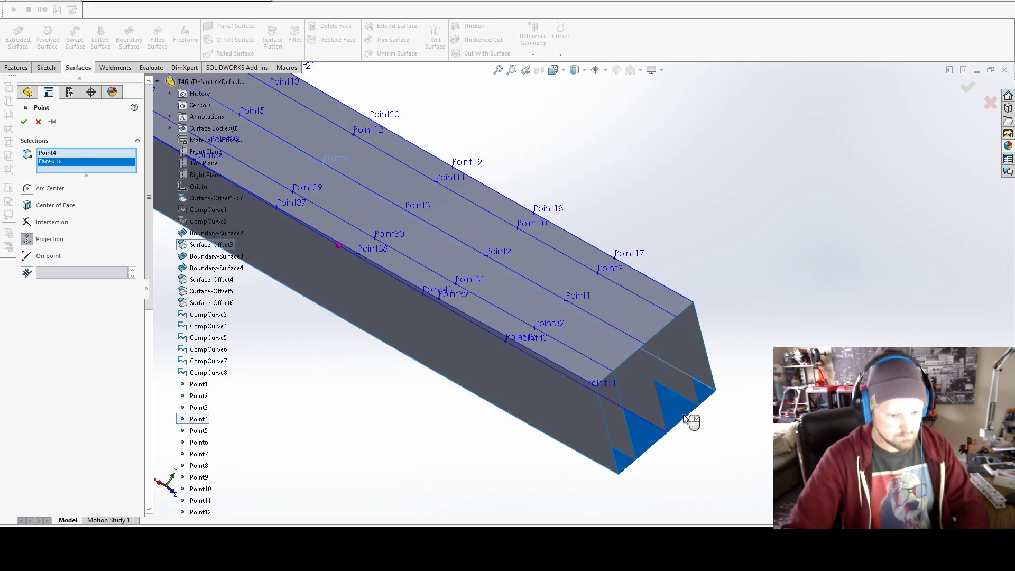
{"action": "key", "text": "Return"}
{"action": "left_click", "coordinate": [240, 114]}
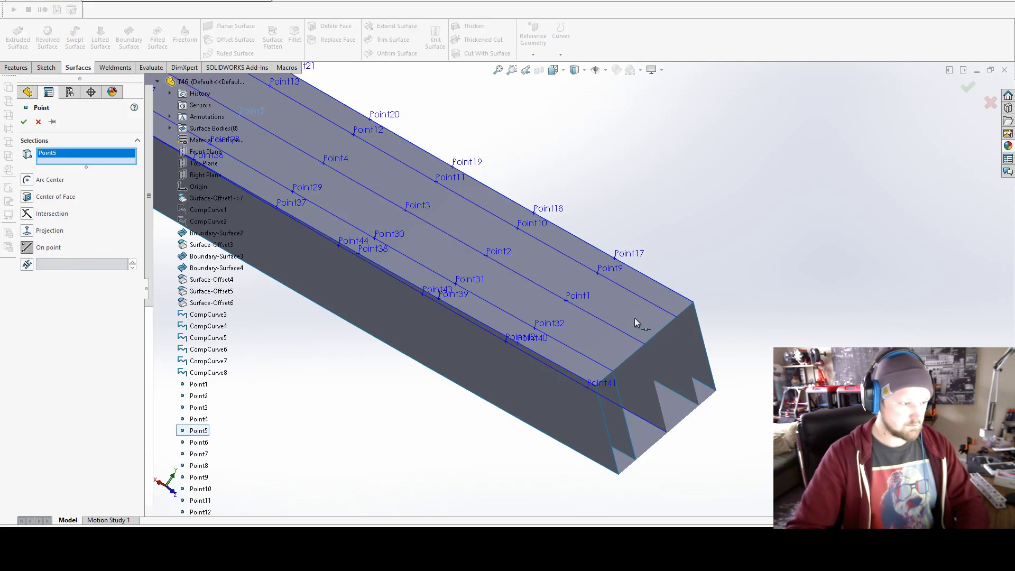
{"action": "left_click", "coordinate": [684, 418]}
{"action": "scroll", "coordinate": [666, 402], "scroll_direction": "up", "scroll_amount": 3}
{"action": "key", "text": "Return"}
Step: Project Point6 through Point8 onto the slot face, creating Point46 through Point48
{"action": "scroll", "coordinate": [350, 166], "scroll_direction": "down", "scroll_amount": 2}
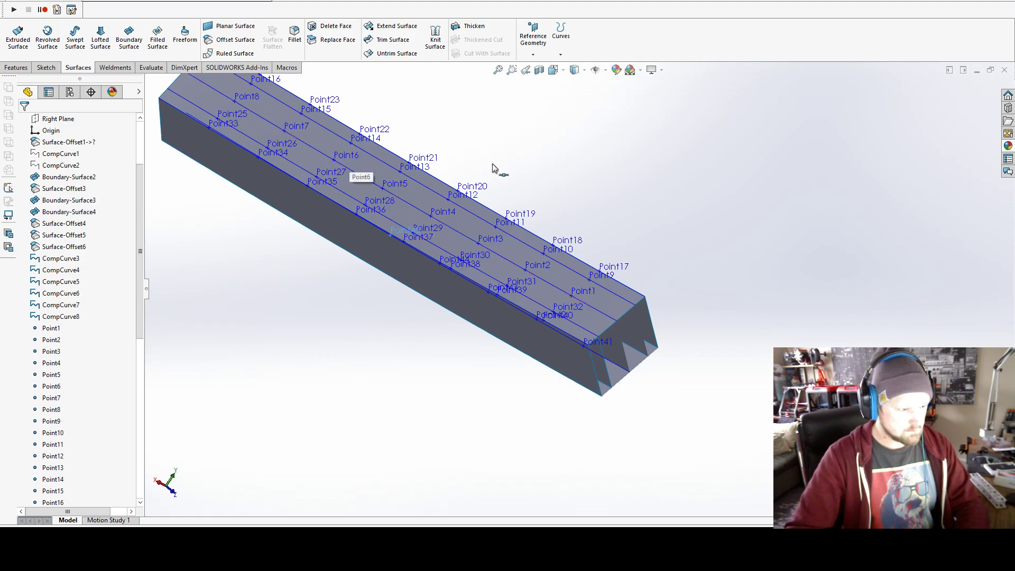
{"action": "left_click", "coordinate": [351, 157]}
{"action": "key", "text": "Return"}
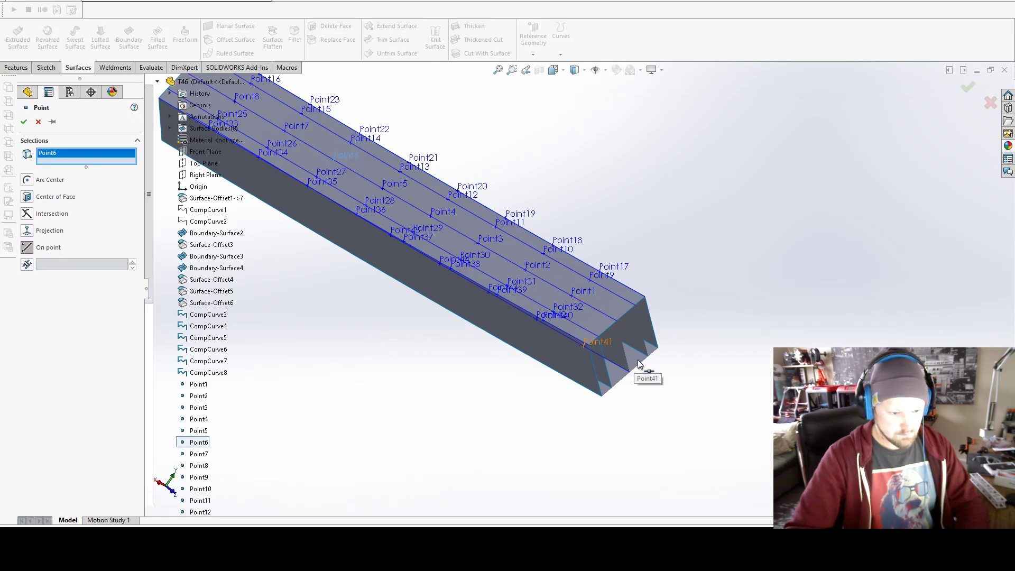
{"action": "left_click", "coordinate": [640, 364]}
{"action": "scroll", "coordinate": [420, 217], "scroll_direction": "up", "scroll_amount": 3}
{"action": "scroll", "coordinate": [419, 217], "scroll_direction": "down", "scroll_amount": 3}
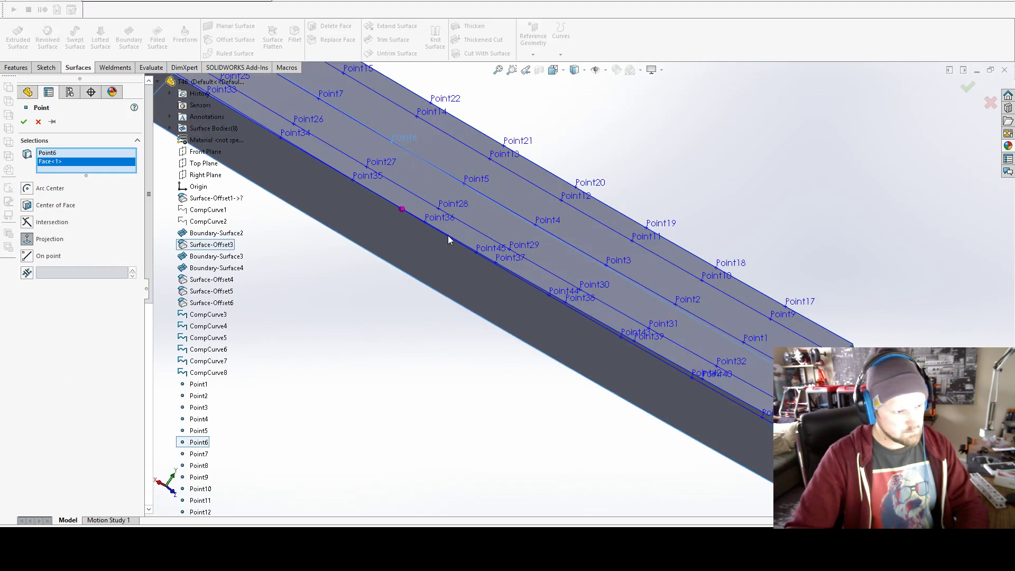
{"action": "scroll", "coordinate": [448, 237], "scroll_direction": "up", "scroll_amount": 3}
{"action": "key", "text": "Return"}
{"action": "key", "text": "Return"}
{"action": "left_click", "coordinate": [407, 154]}
{"action": "scroll", "coordinate": [407, 154], "scroll_direction": "down", "scroll_amount": 2}
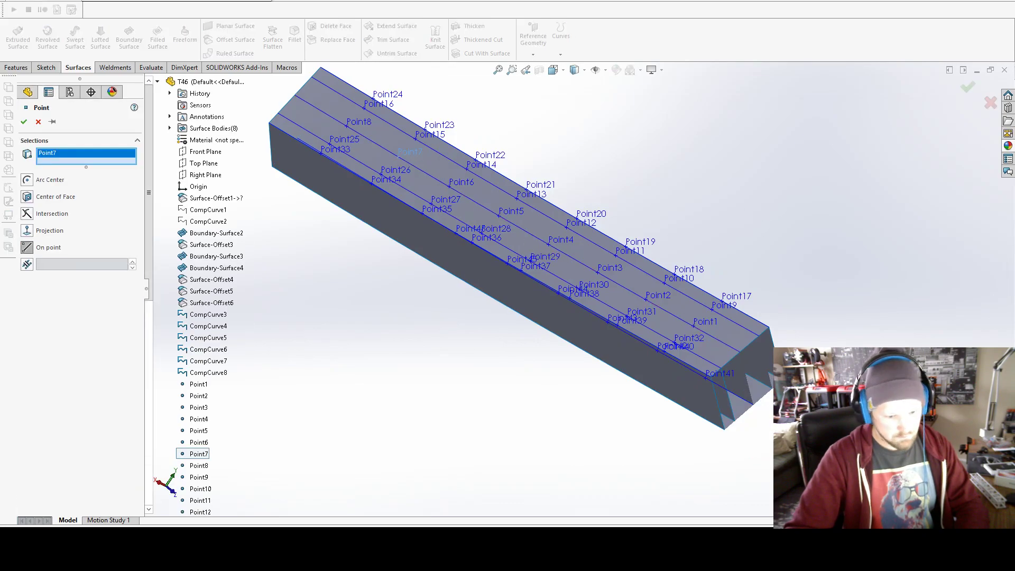
{"action": "left_click", "coordinate": [766, 387]}
{"action": "key", "text": "Return"}
{"action": "key", "text": "Return"}
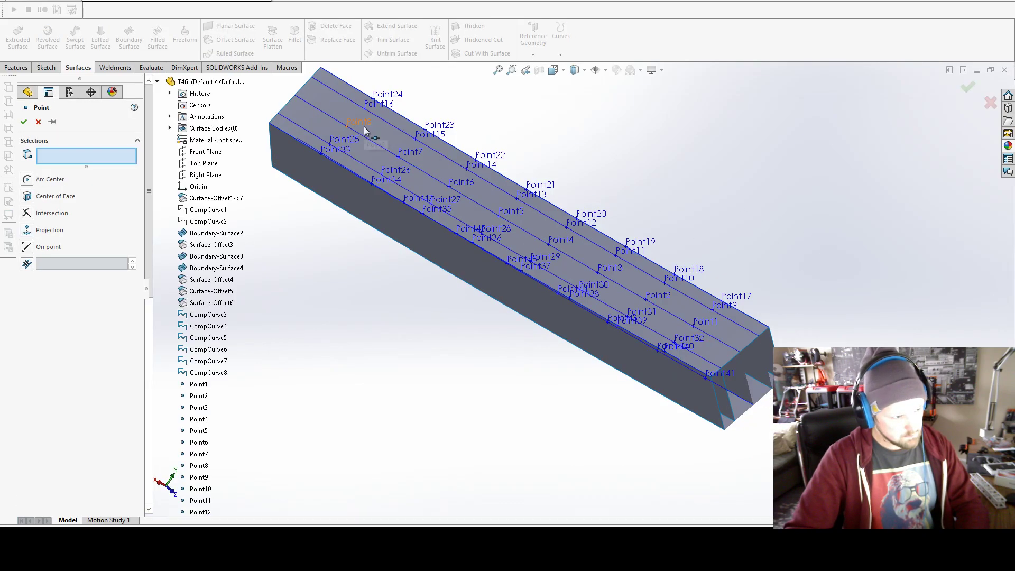
{"action": "left_click", "coordinate": [365, 131]}
{"action": "left_click", "coordinate": [766, 391]}
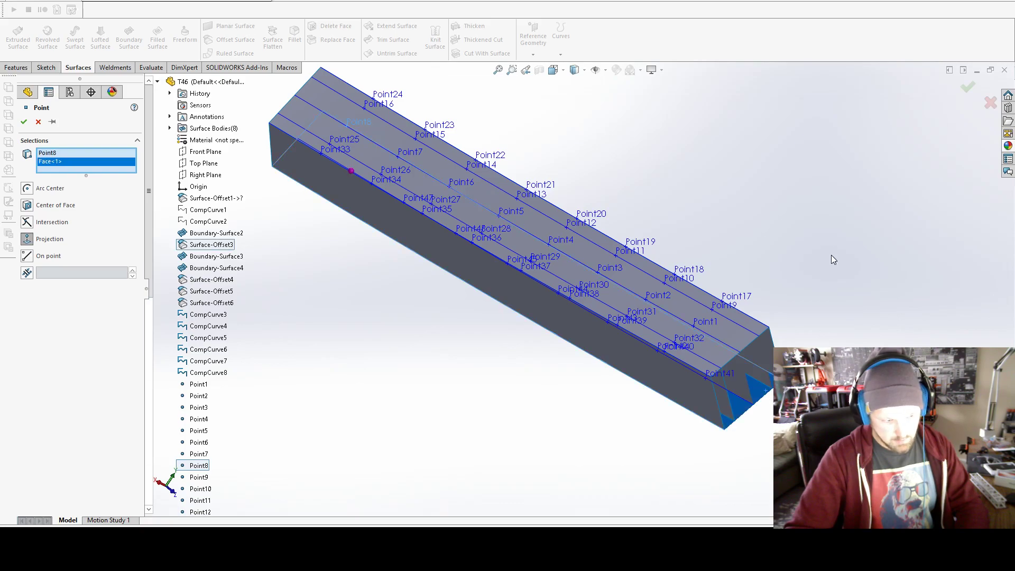
{"action": "key", "text": "Return"}
{"action": "scroll", "coordinate": [646, 275], "scroll_direction": "down", "scroll_amount": 5}
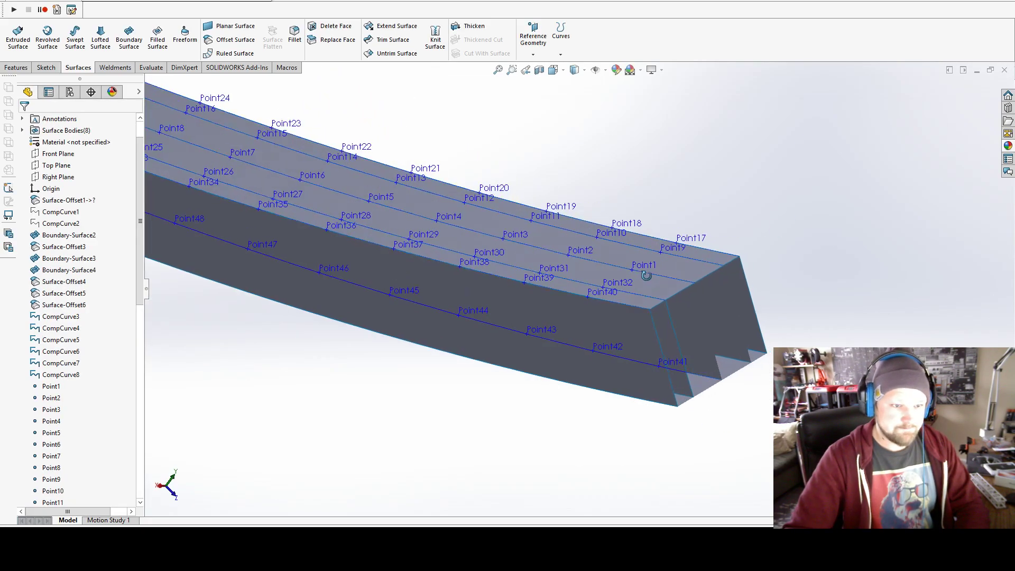
{"action": "scroll", "coordinate": [646, 274], "scroll_direction": "up", "scroll_amount": 5}
{"action": "scroll", "coordinate": [646, 275], "scroll_direction": "up", "scroll_amount": 2}
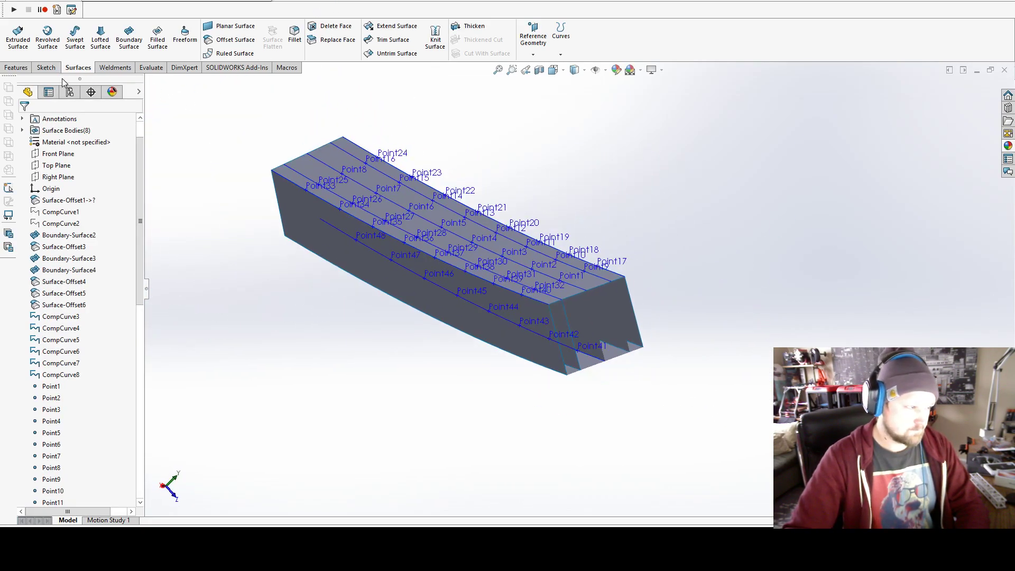
{"action": "left_click", "coordinate": [46, 67]}
Step: Start a 3D sketch and draw a line across the end's top edge
{"action": "left_click", "coordinate": [14, 54]}
{"action": "left_click", "coordinate": [29, 77]}
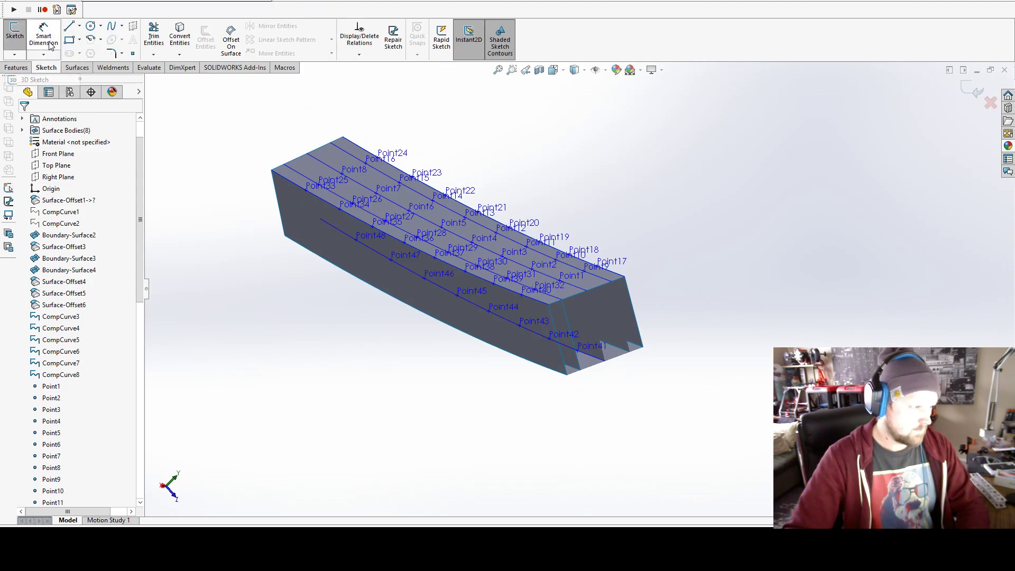
{"action": "left_click", "coordinate": [68, 26]}
{"action": "scroll", "coordinate": [600, 323], "scroll_direction": "down", "scroll_amount": 5}
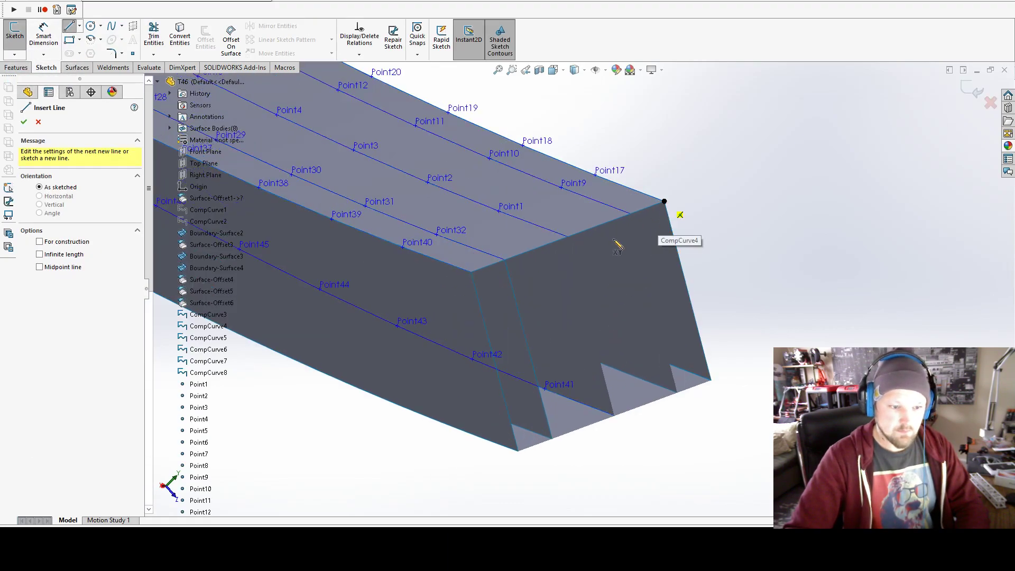
{"action": "left_click", "coordinate": [665, 202]}
{"action": "left_click", "coordinate": [471, 272]}
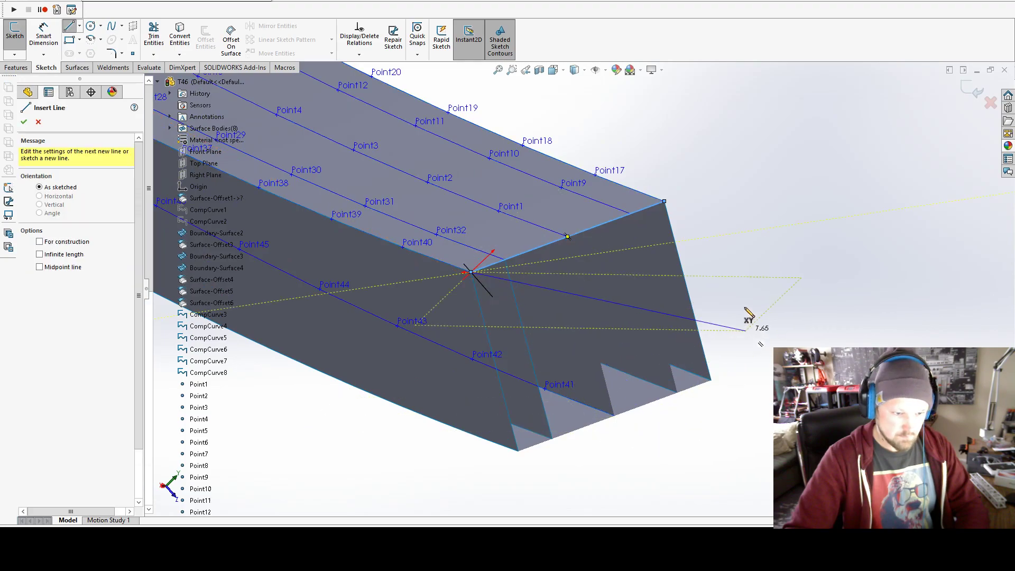
{"action": "key", "text": "Escape"}
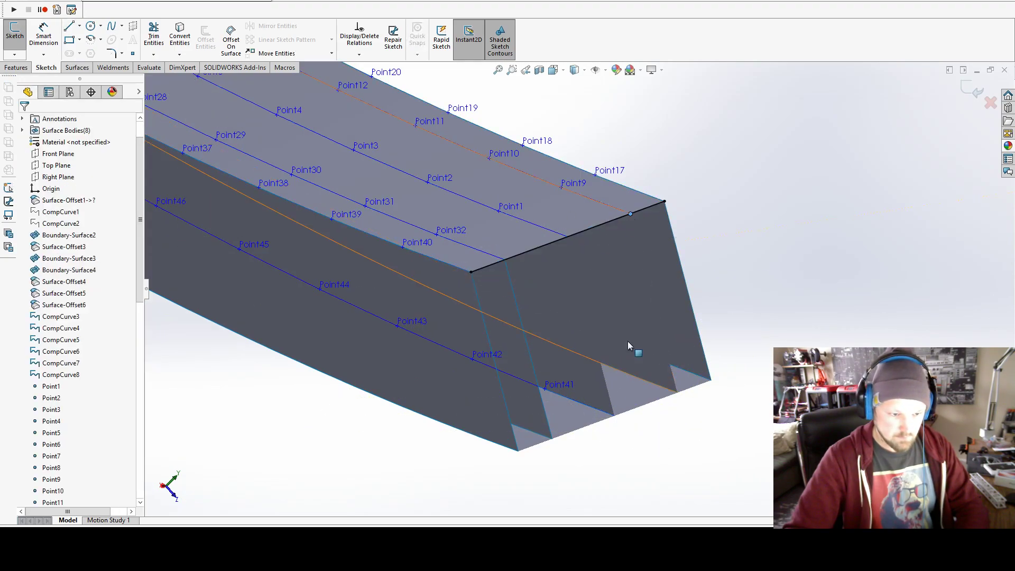
Step: Sketch the end-face diagonal from the top corner down to the bottom end point
{"action": "left_click", "coordinate": [68, 27]}
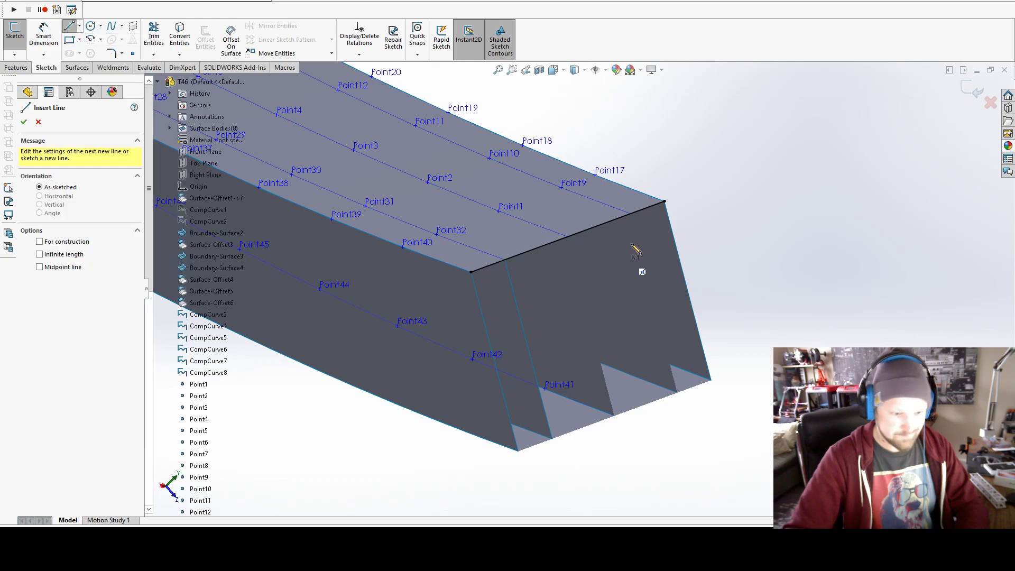
{"action": "left_click", "coordinate": [631, 215]}
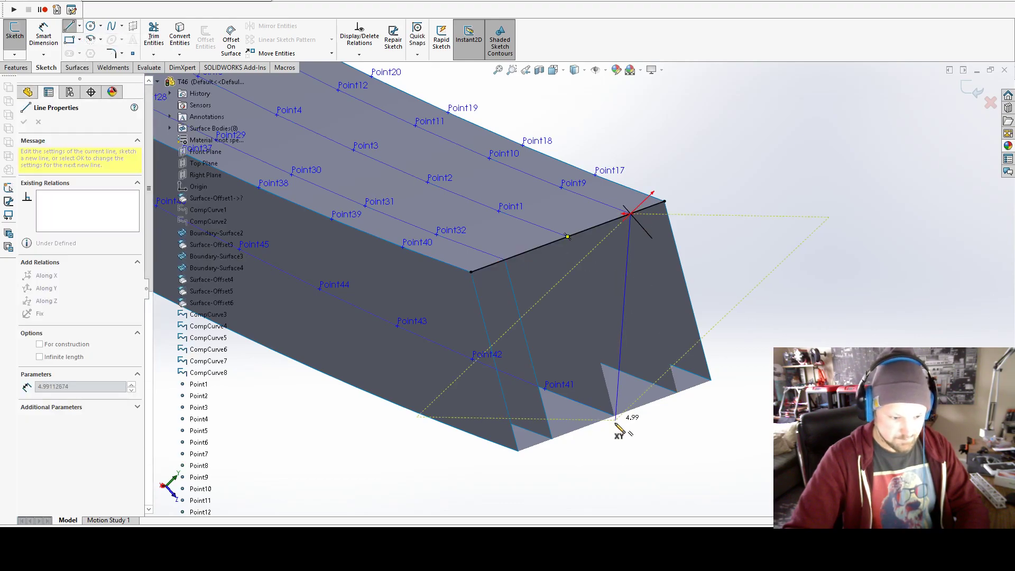
{"action": "left_click", "coordinate": [613, 415]}
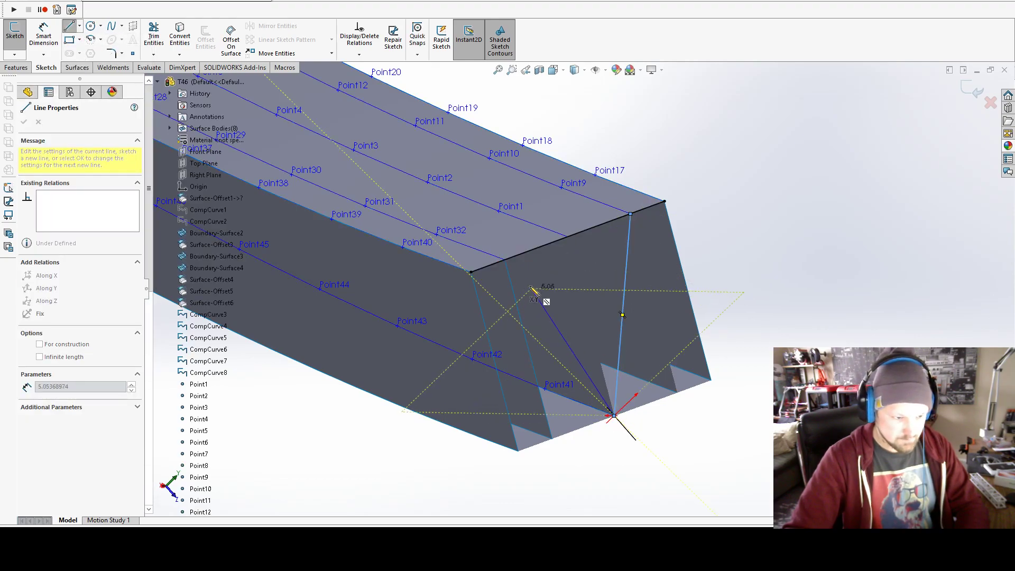
{"action": "left_click", "coordinate": [505, 259]}
{"action": "key", "text": "Escape"}
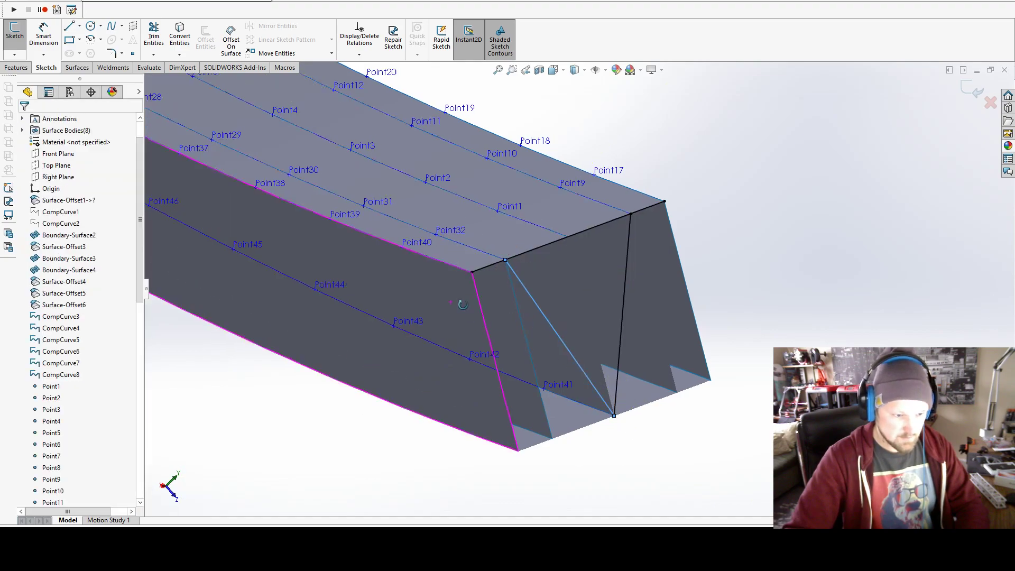
{"action": "middle_click_drag", "start_coordinate": [484, 323], "coordinate": [537, 256]}
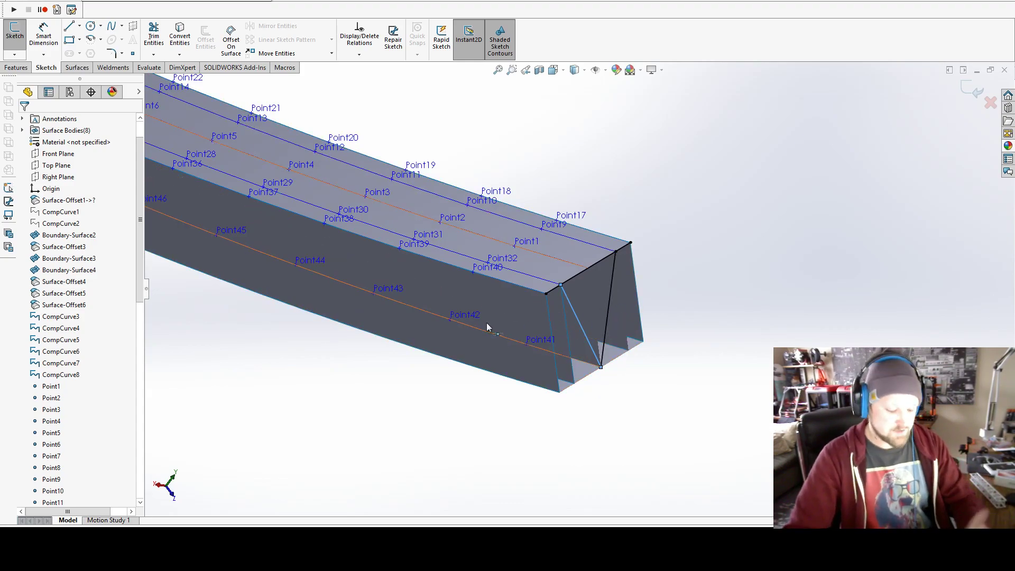
Step: Sketch the zigzag from Point9 down to Point41 and back up to Point40
{"action": "left_click", "coordinate": [69, 26]}
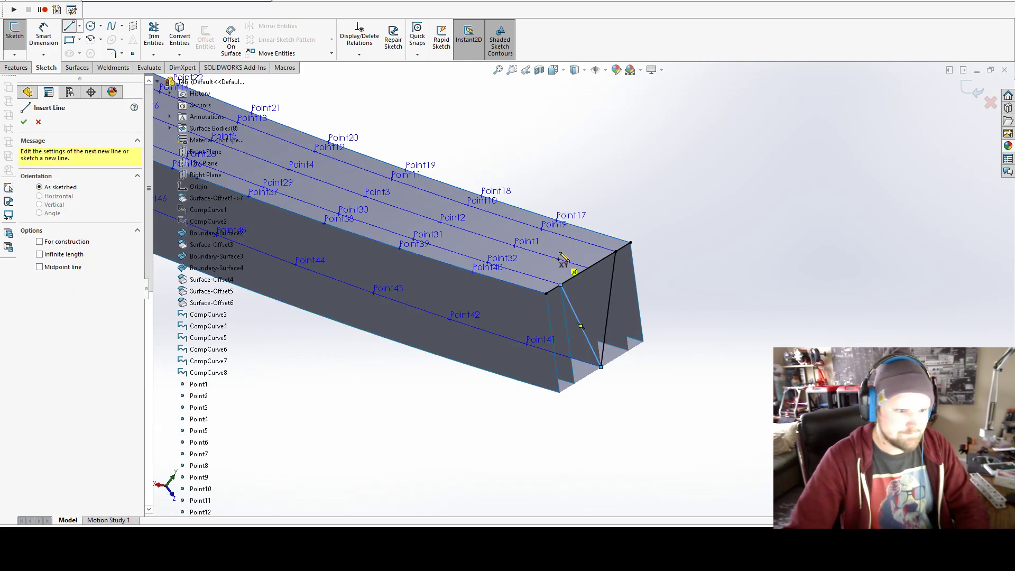
{"action": "left_click", "coordinate": [555, 219]}
{"action": "double_click", "coordinate": [473, 272]}
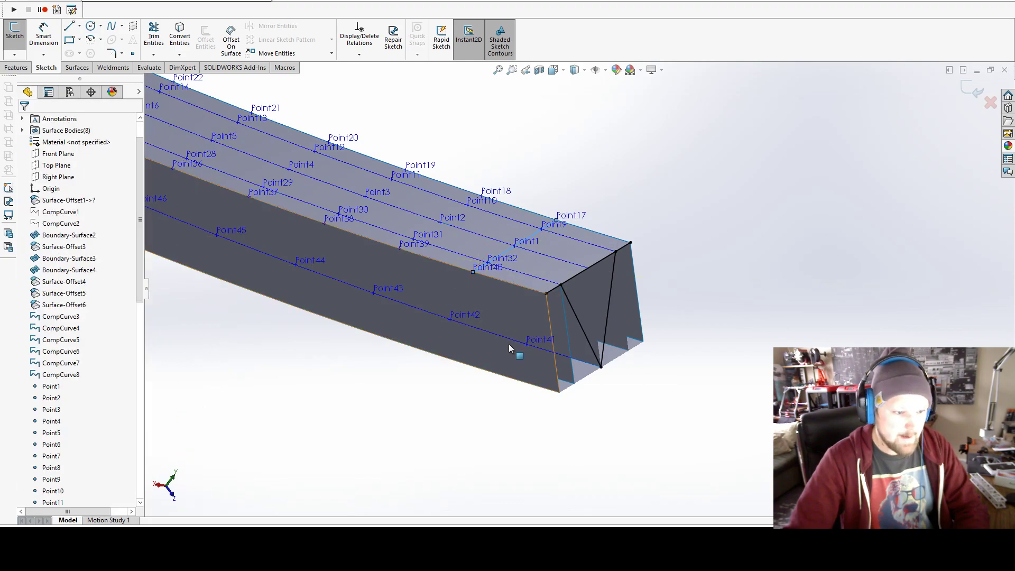
{"action": "left_click", "coordinate": [541, 229]}
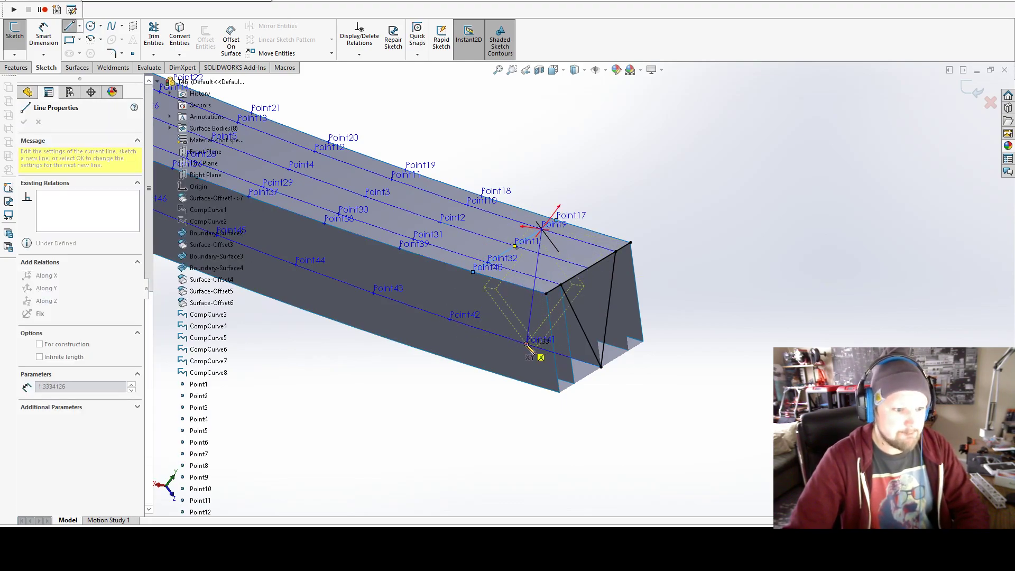
{"action": "left_click", "coordinate": [526, 343]}
{"action": "double_click", "coordinate": [489, 264]}
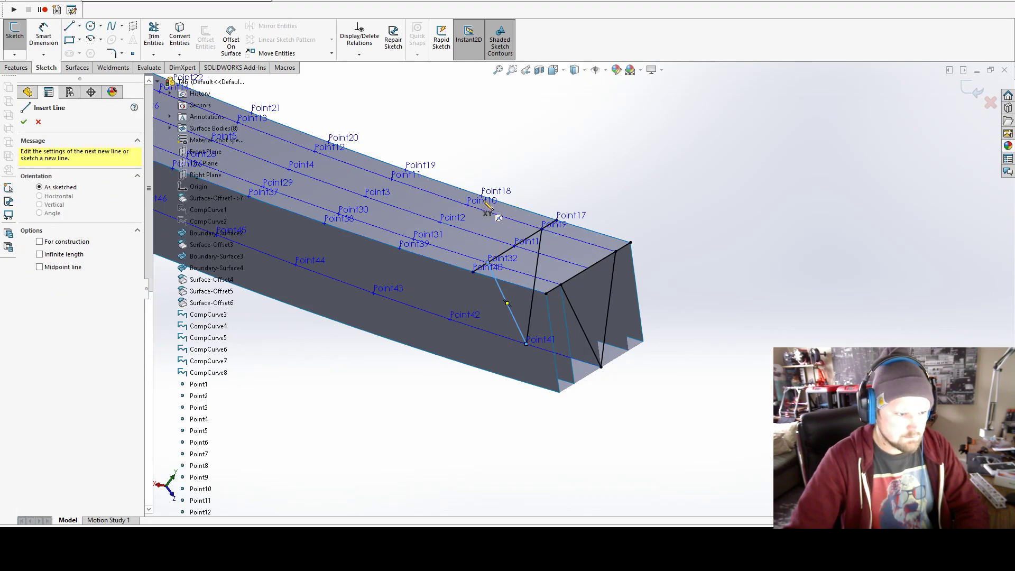
Step: Add diagonals Point10–Point42–Point39 and Point38–Point11–Point43 along the beam's side
{"action": "left_click", "coordinate": [479, 196]}
{"action": "key", "text": "Escape"}
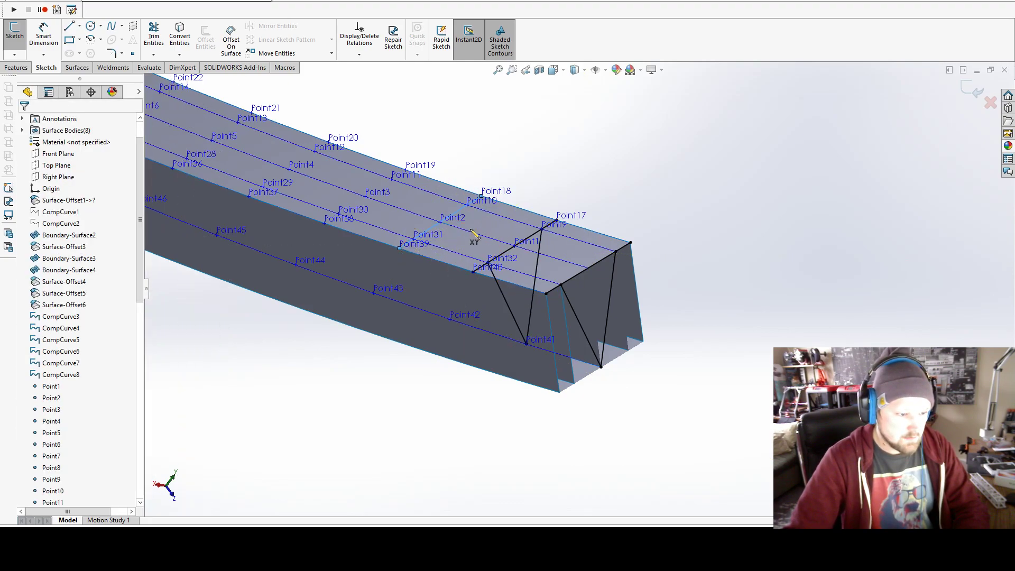
{"action": "key", "text": "l"}
{"action": "left_click", "coordinate": [465, 203]}
{"action": "left_click", "coordinate": [451, 319]}
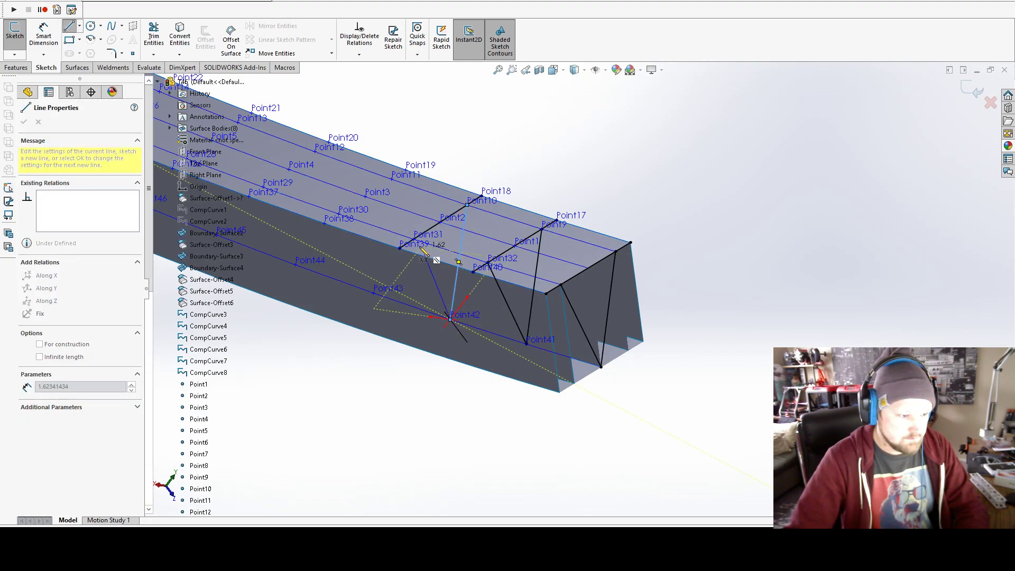
{"action": "double_click", "coordinate": [414, 240]}
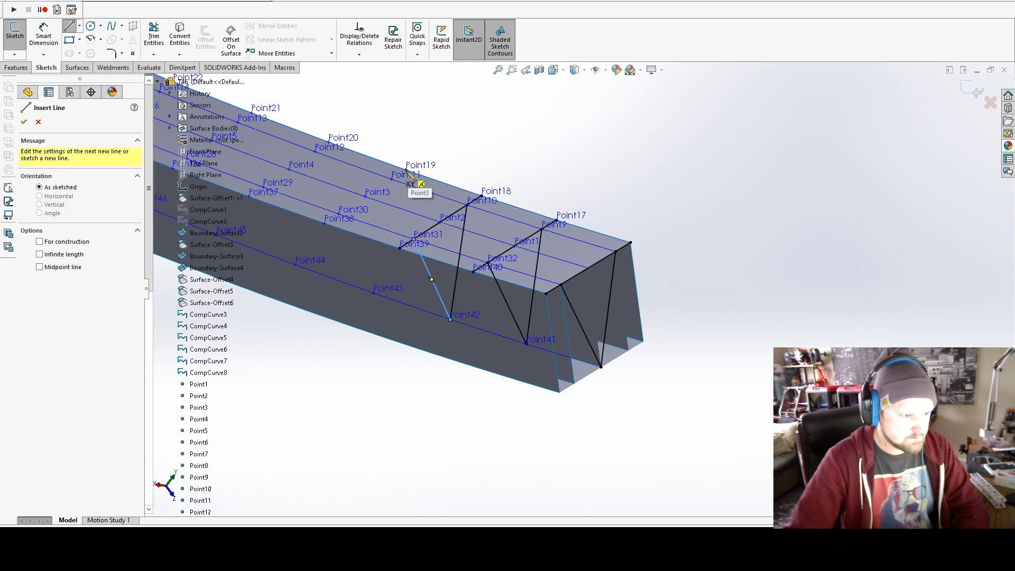
{"action": "left_click", "coordinate": [324, 223]}
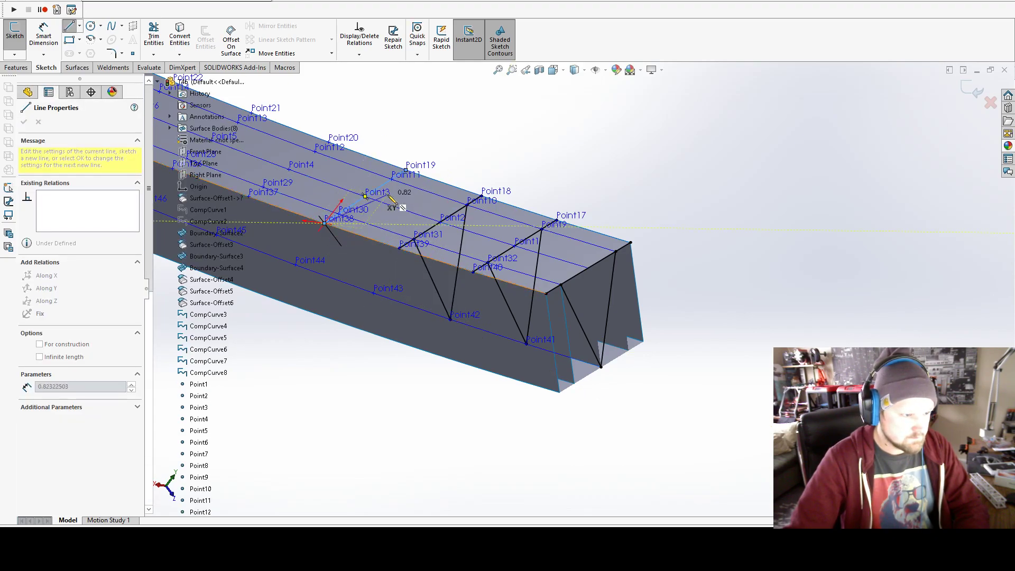
{"action": "left_click", "coordinate": [391, 178]}
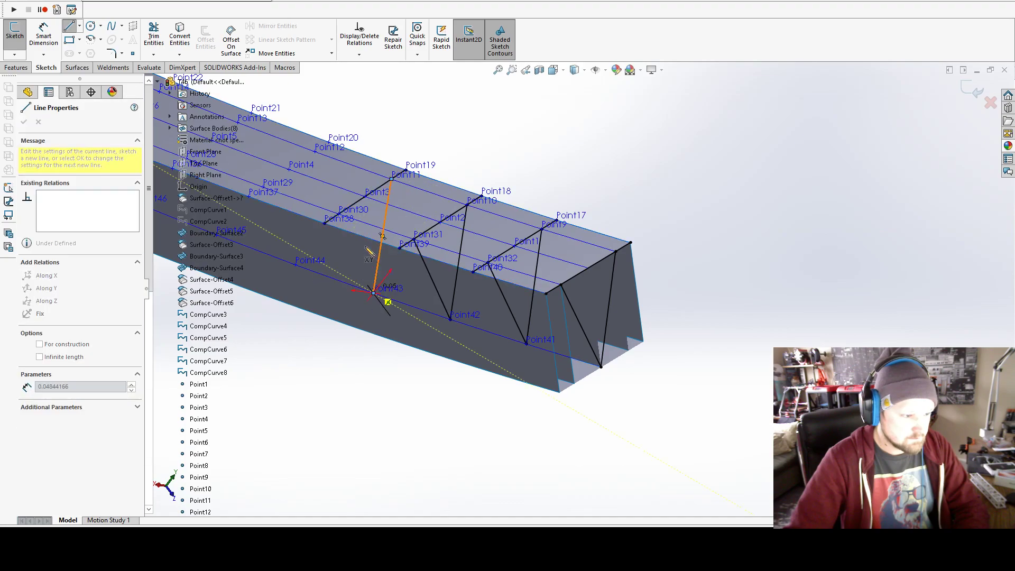
{"action": "left_click", "coordinate": [344, 217]}
Step: Draw the zigzag diagonals from Point12 down to Point44 and back to Point37
{"action": "scroll", "coordinate": [422, 236], "scroll_direction": "down", "scroll_amount": 1}
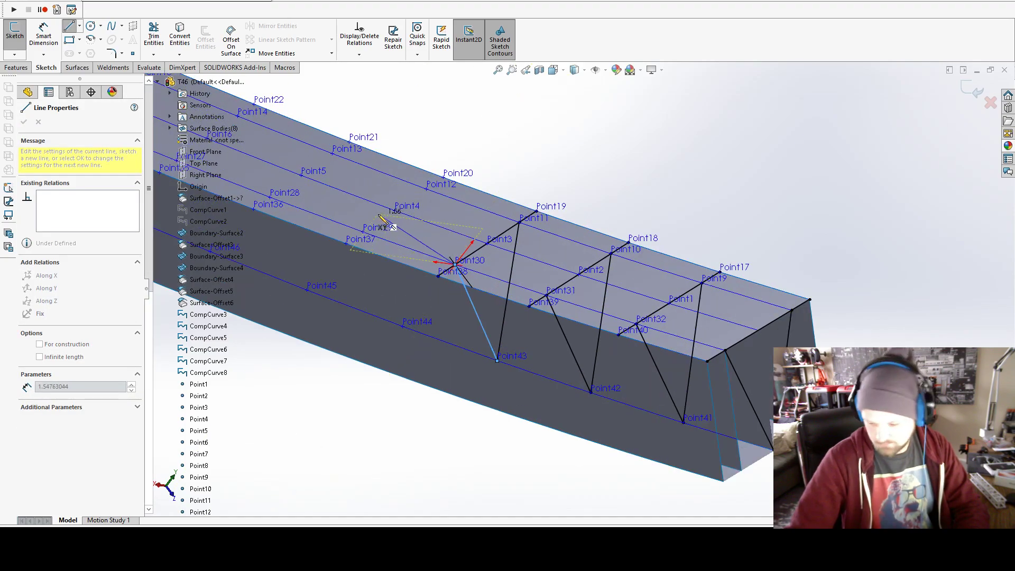
{"action": "scroll", "coordinate": [424, 241], "scroll_direction": "down", "scroll_amount": 1}
{"action": "scroll", "coordinate": [426, 248], "scroll_direction": "down", "scroll_amount": 1}
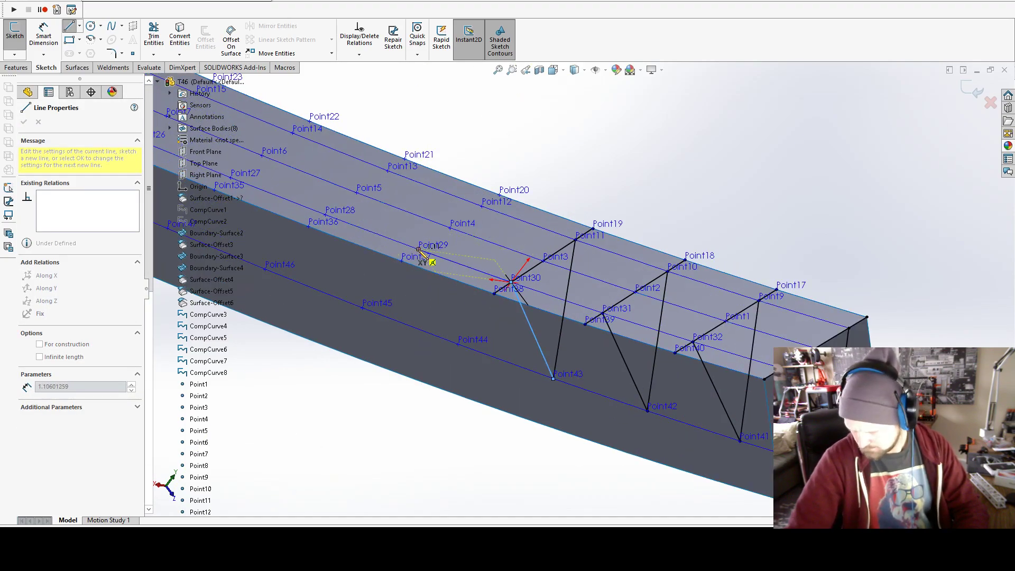
{"action": "scroll", "coordinate": [449, 248], "scroll_direction": "up", "scroll_amount": 2}
{"action": "scroll", "coordinate": [503, 238], "scroll_direction": "down", "scroll_amount": 1}
{"action": "key", "text": "Escape"}
{"action": "scroll", "coordinate": [540, 230], "scroll_direction": "down", "scroll_amount": 1}
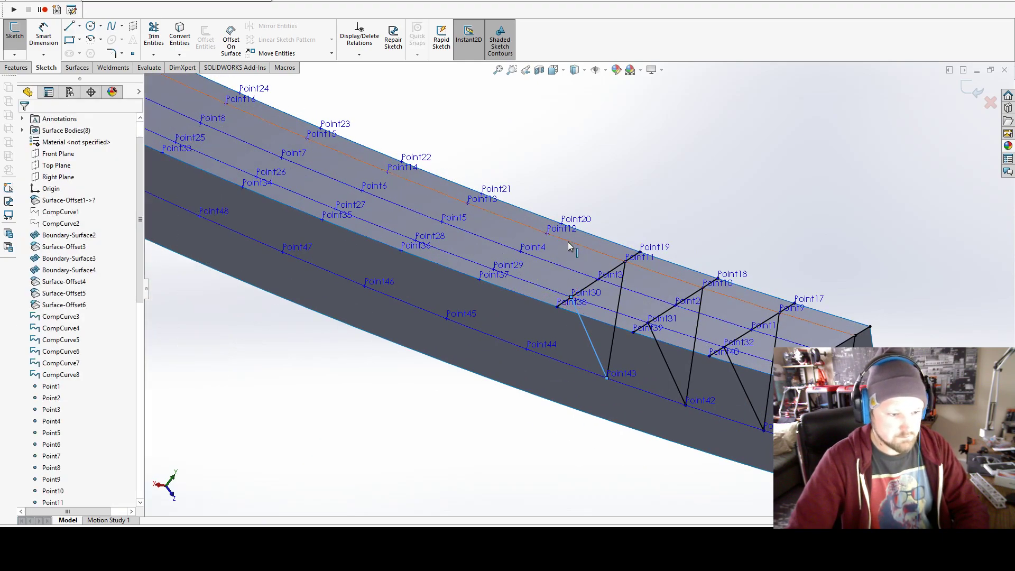
{"action": "scroll", "coordinate": [564, 226], "scroll_direction": "down", "scroll_amount": 1}
{"action": "left_click", "coordinate": [562, 229]}
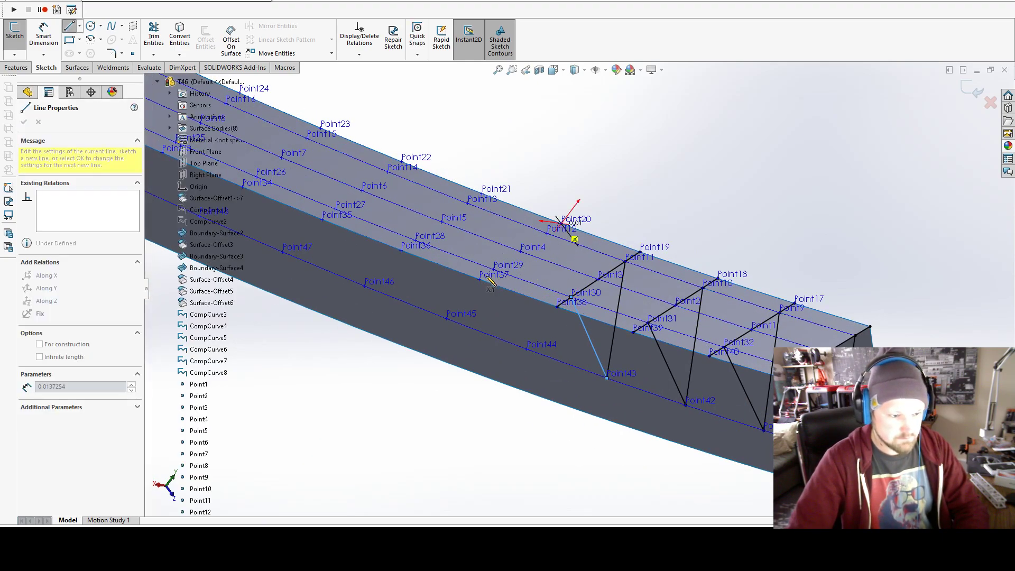
{"action": "left_click", "coordinate": [479, 279]}
{"action": "key", "text": "Escape"}
{"action": "key", "text": "l"}
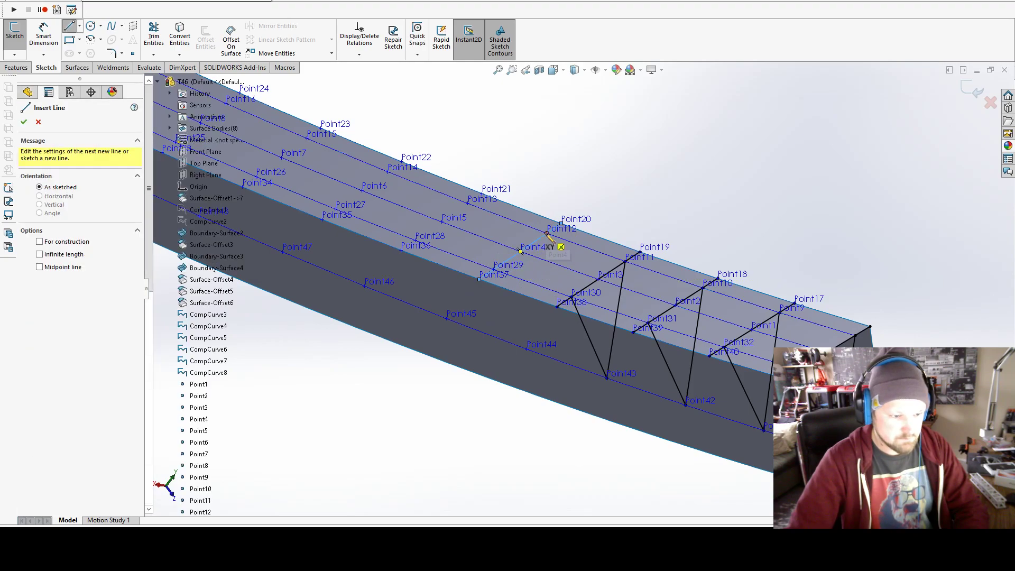
{"action": "left_click", "coordinate": [547, 232]}
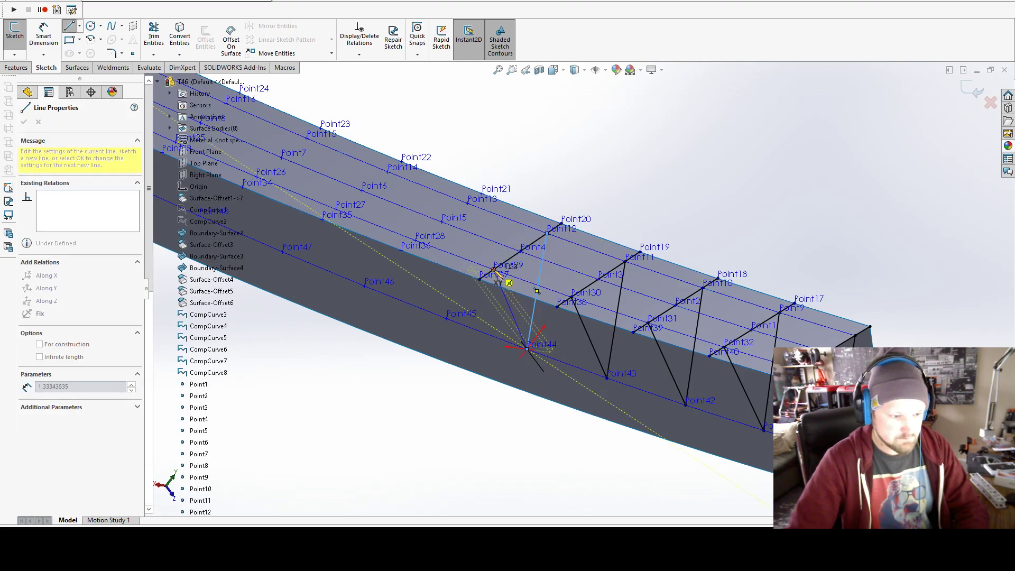
{"action": "double_click", "coordinate": [498, 280]}
{"action": "key", "text": "Escape"}
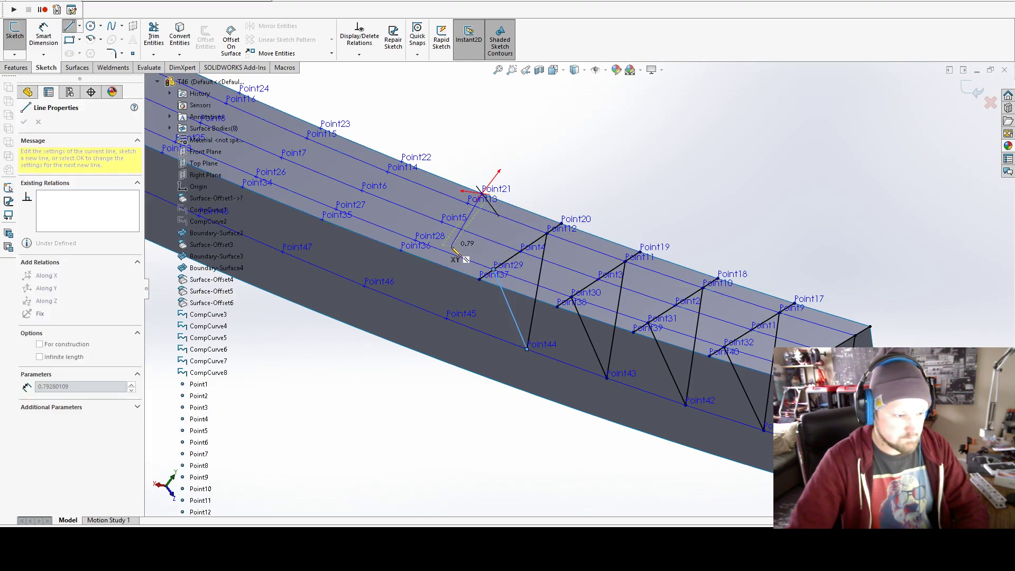
{"action": "key", "text": "Escape"}
Step: Draw the diagonals from Point13 down to Point45 and back up to Point36
{"action": "key", "text": "l"}
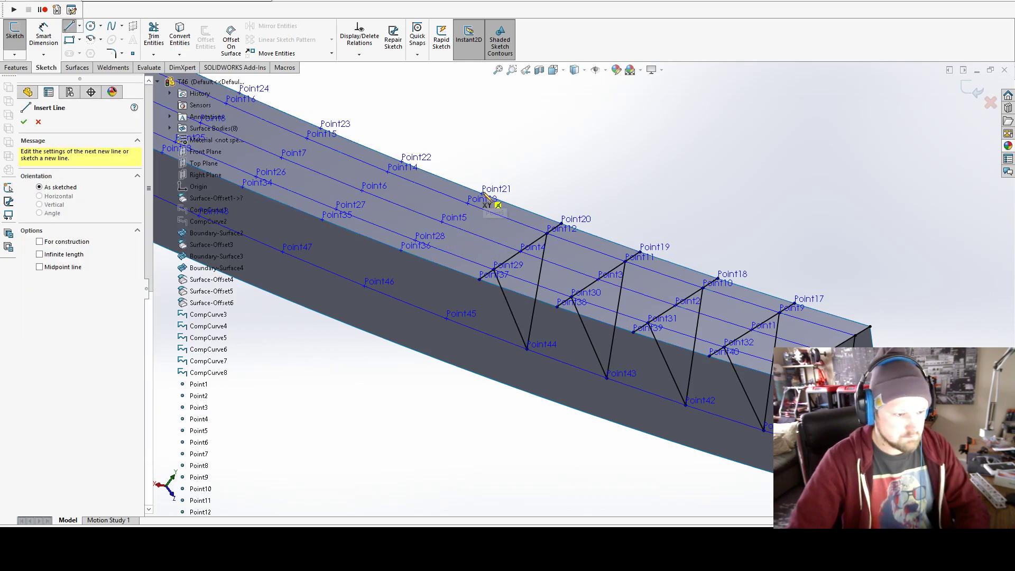
{"action": "left_click", "coordinate": [469, 202]}
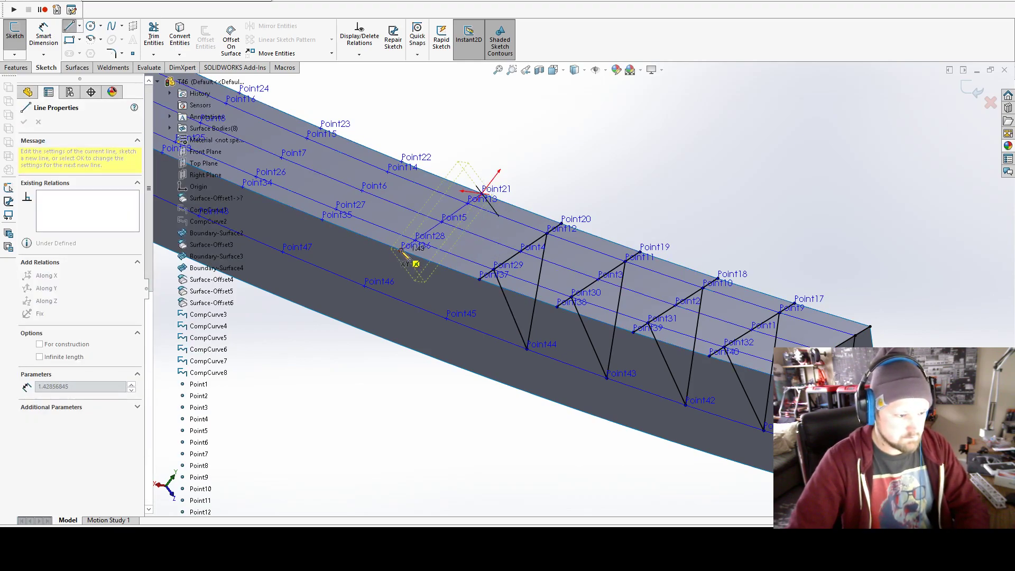
{"action": "double_click", "coordinate": [401, 250]}
{"action": "left_click", "coordinate": [468, 203]}
{"action": "left_click", "coordinate": [446, 317]}
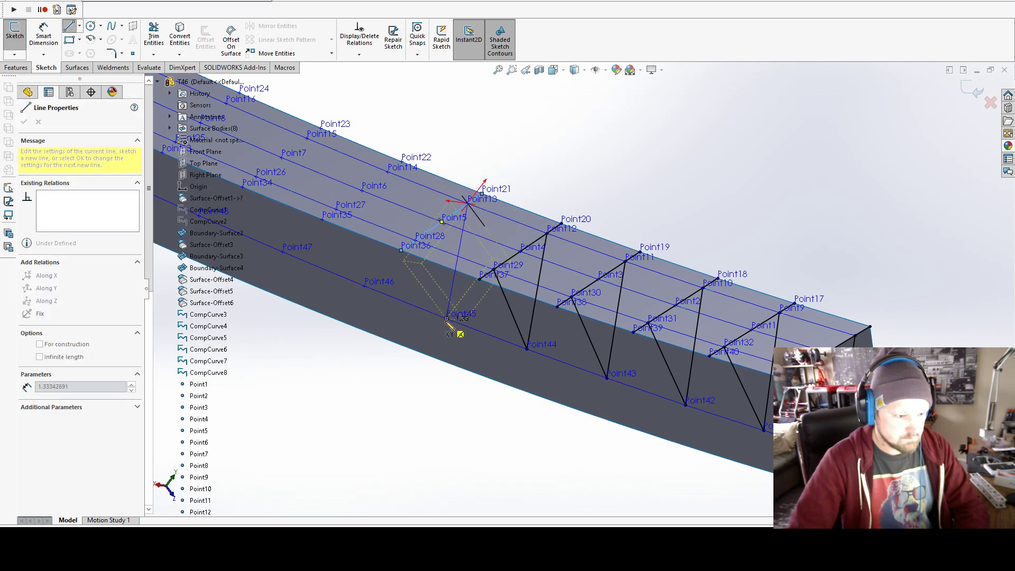
{"action": "double_click", "coordinate": [416, 243]}
{"action": "scroll", "coordinate": [476, 254], "scroll_direction": "down", "scroll_amount": 3}
{"action": "scroll", "coordinate": [523, 243], "scroll_direction": "up", "scroll_amount": 2}
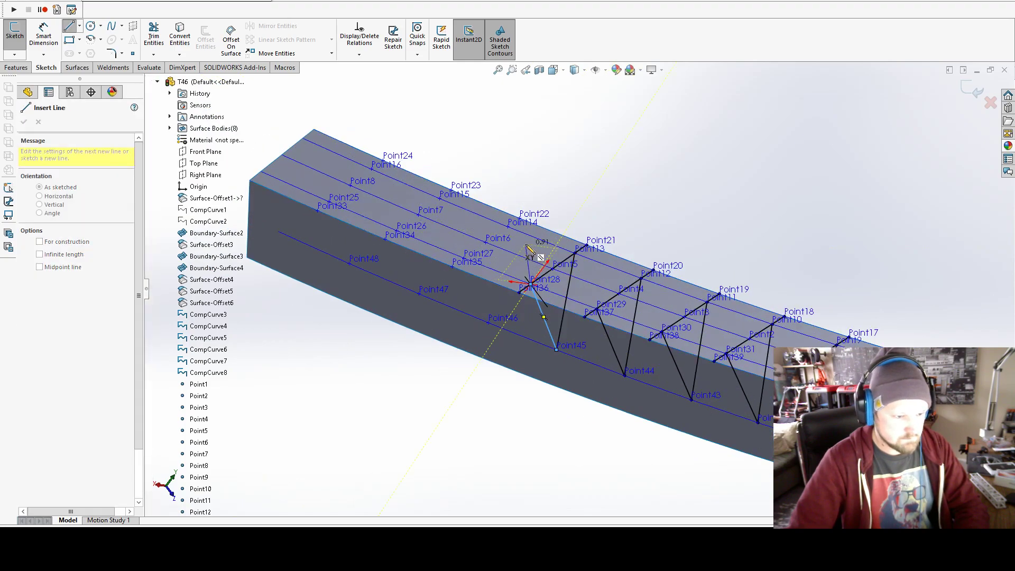
{"action": "key", "text": "Escape"}
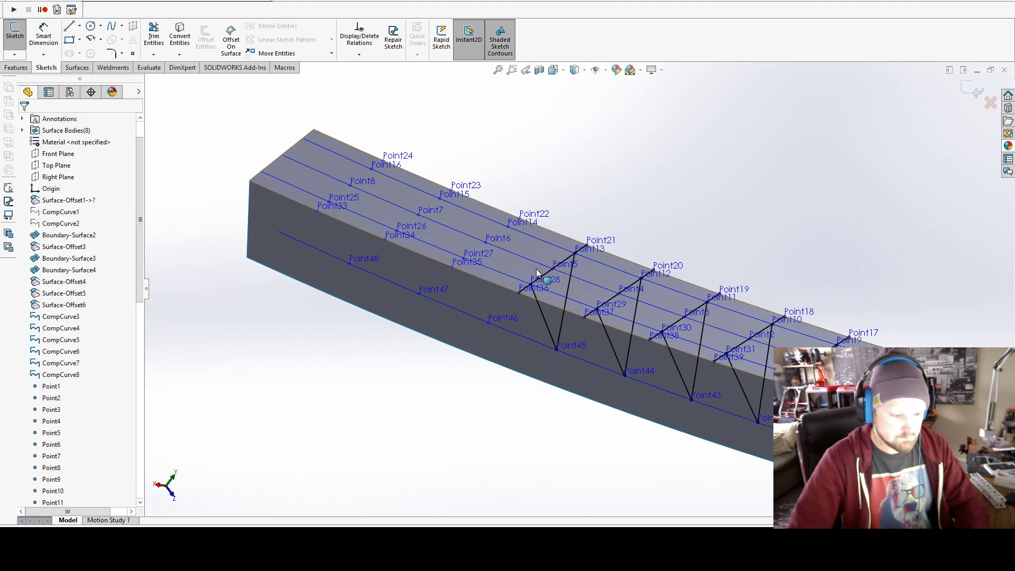
Step: Add a diagonal from Point14 to Point46 and a line from Point23 to Point34
{"action": "left_click", "coordinate": [72, 27]}
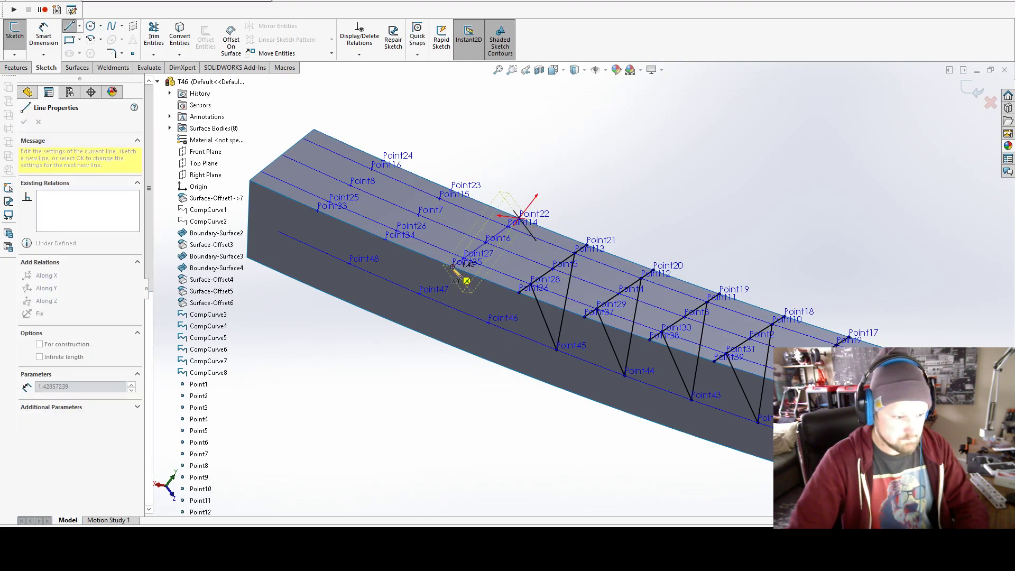
{"action": "key", "text": "Escape"}
{"action": "left_click", "coordinate": [508, 225]}
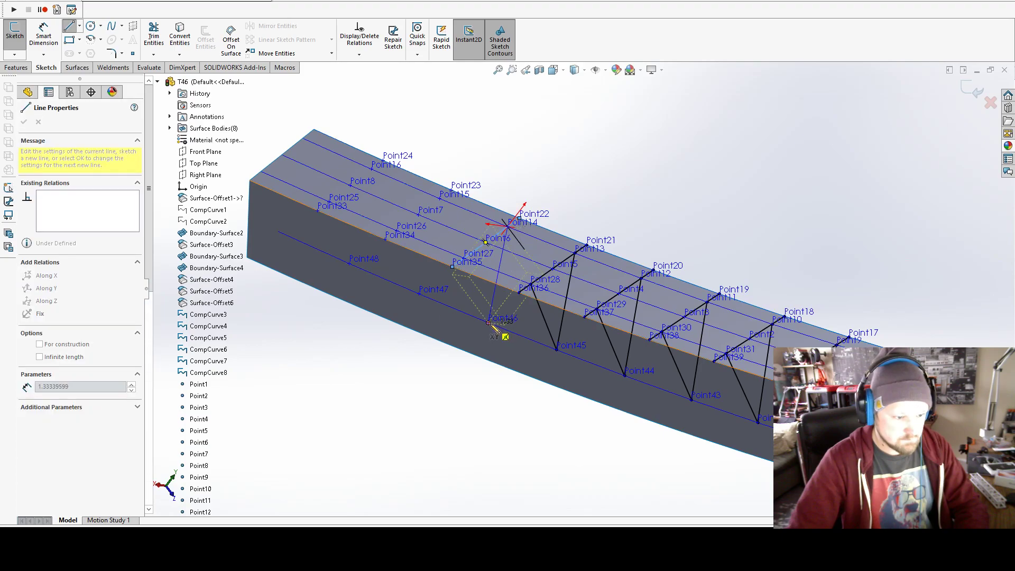
{"action": "left_click", "coordinate": [489, 322]}
{"action": "key", "text": "Escape"}
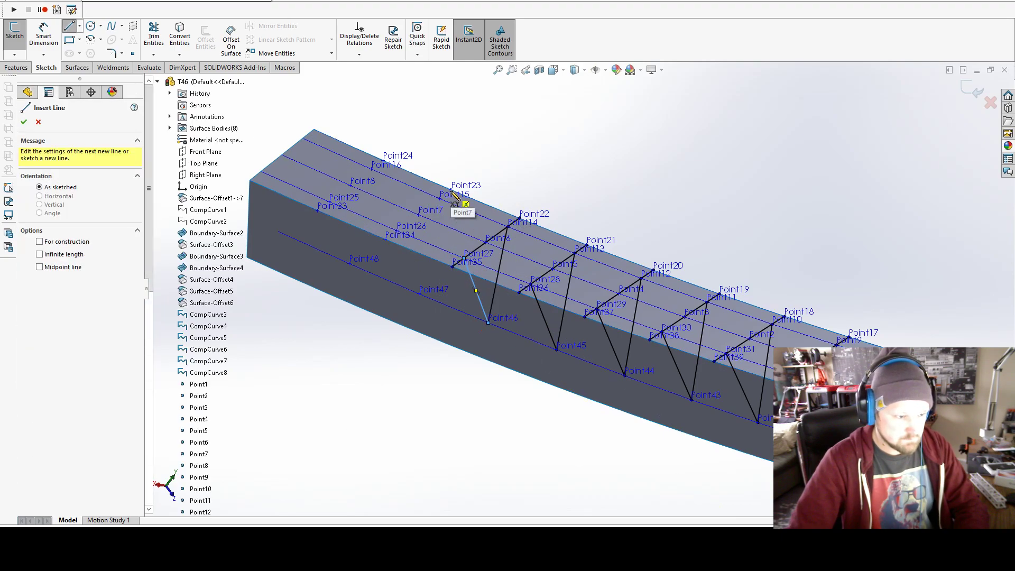
{"action": "left_click", "coordinate": [451, 190]}
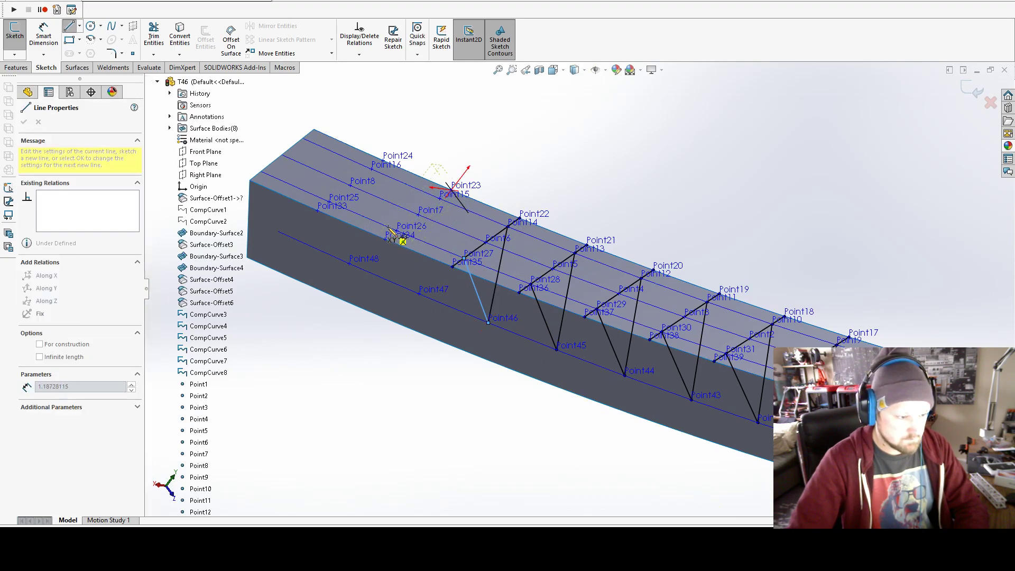
{"action": "left_click", "coordinate": [387, 237]}
Step: Draw diagonals Point15–Point47, Point47–Point26 and Point16–Point48 near the beam's end
{"action": "scroll", "coordinate": [449, 207], "scroll_direction": "down", "scroll_amount": 5}
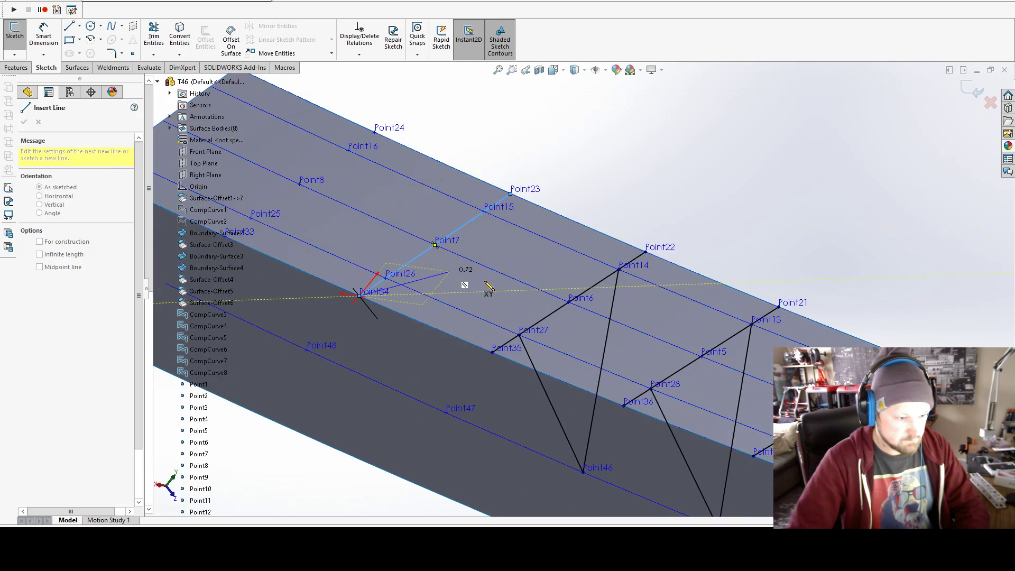
{"action": "left_click", "coordinate": [483, 212]}
{"action": "left_click", "coordinate": [447, 411]}
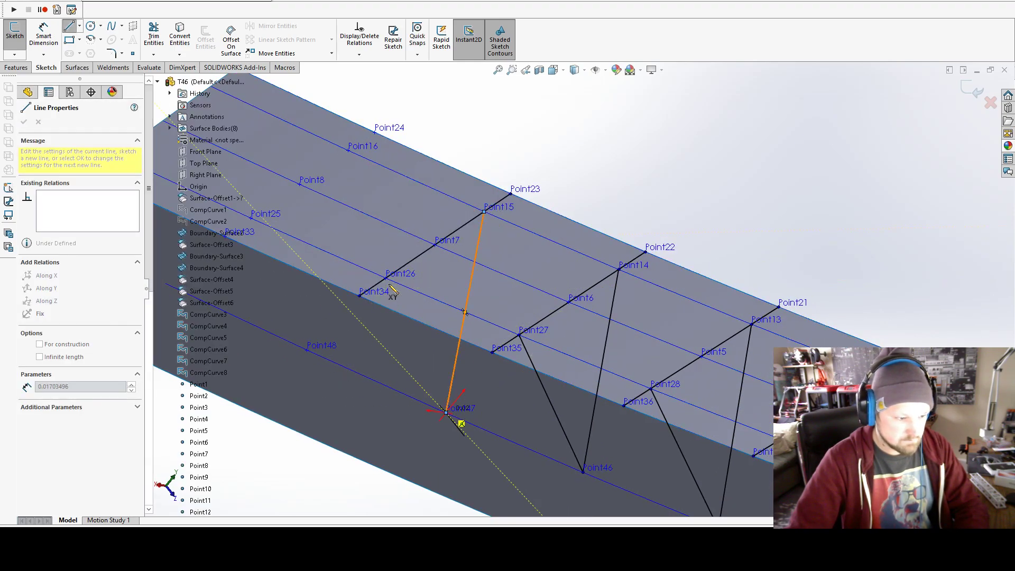
{"action": "left_click", "coordinate": [387, 278]}
{"action": "scroll", "coordinate": [387, 278], "scroll_direction": "up", "scroll_amount": 3}
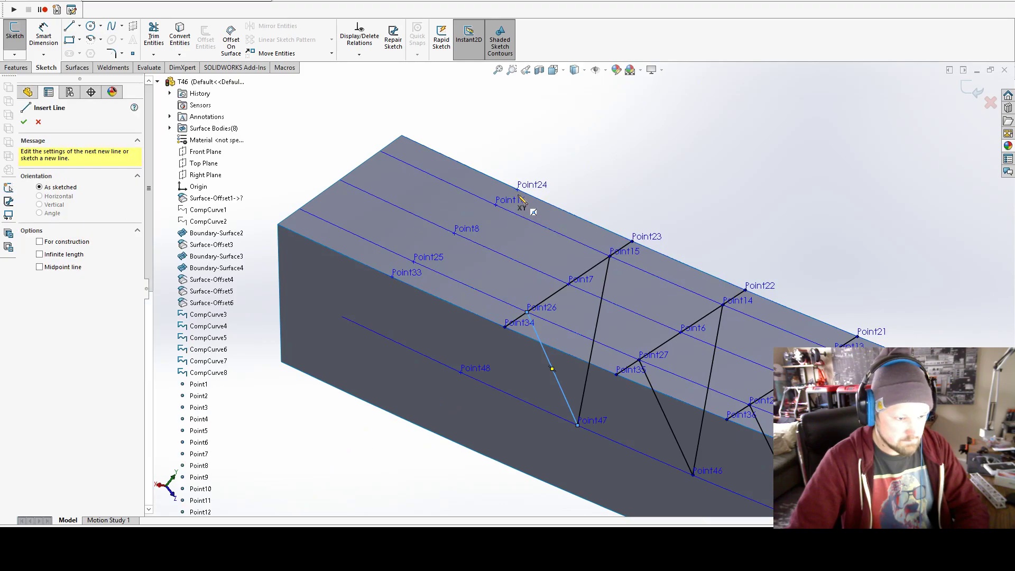
{"action": "left_click", "coordinate": [496, 205]}
{"action": "left_click", "coordinate": [392, 276]}
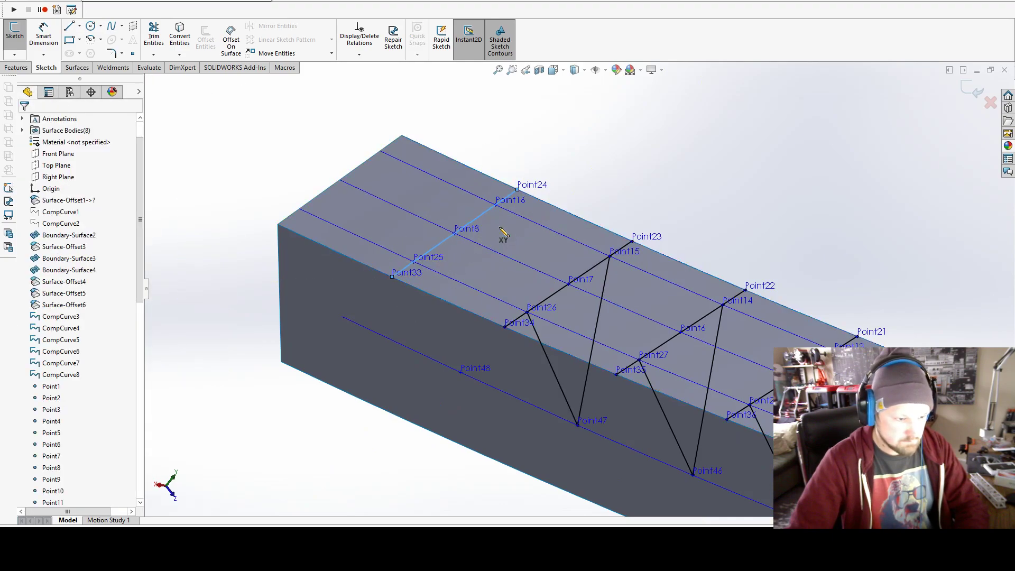
{"action": "left_click", "coordinate": [495, 205]}
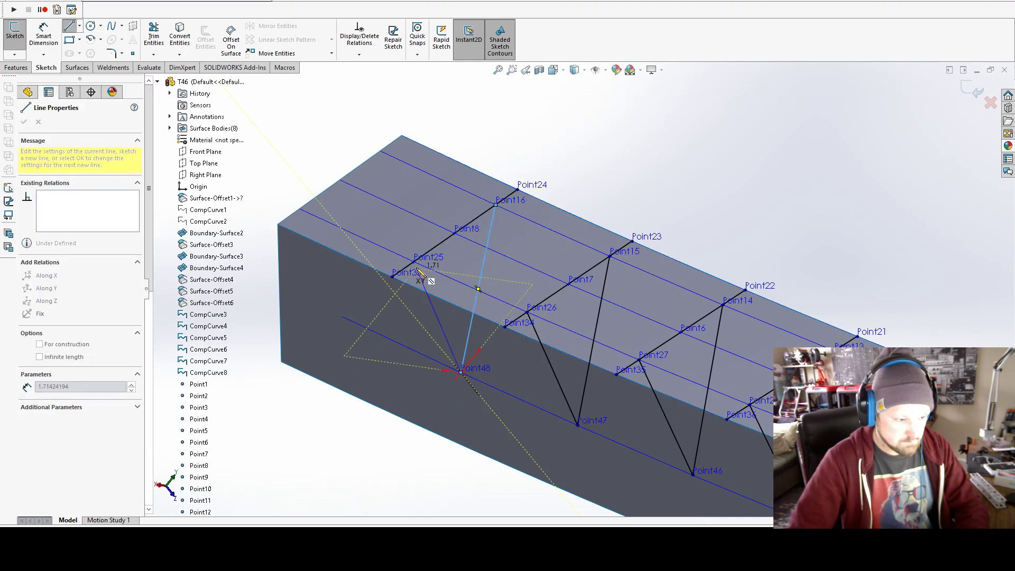
{"action": "double_click", "coordinate": [462, 374]}
{"action": "mouse_move", "coordinate": [449, 321]}
{"action": "middle_mouse_down"}
{"action": "mouse_move", "coordinate": [599, 291]}
{"action": "mouse_move", "coordinate": [442, 323]}
{"action": "middle_mouse_up"}
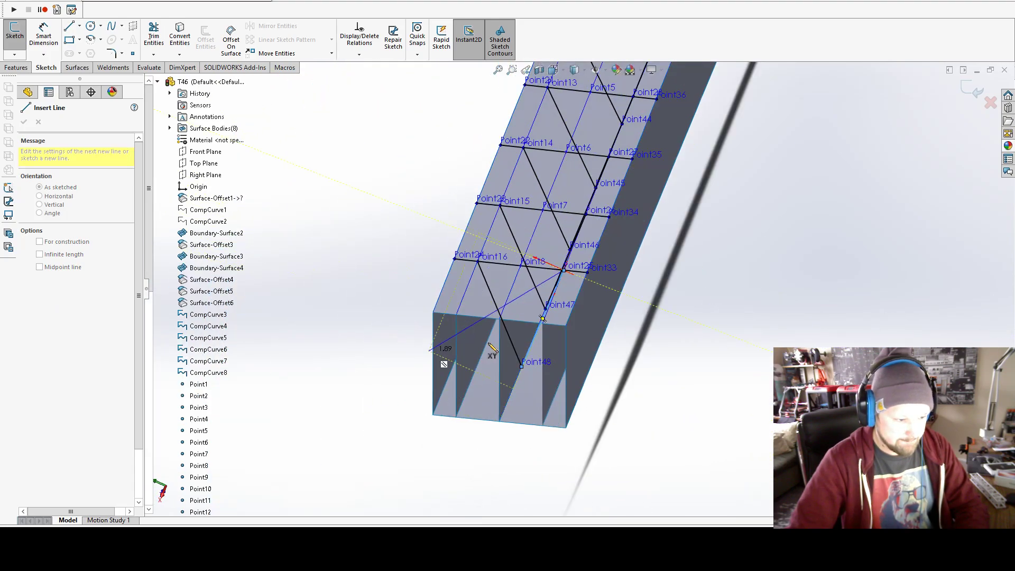
Step: Sketch a line along the end face's top edge and a diagonal down to its bottom edge
{"action": "left_click", "coordinate": [433, 313]}
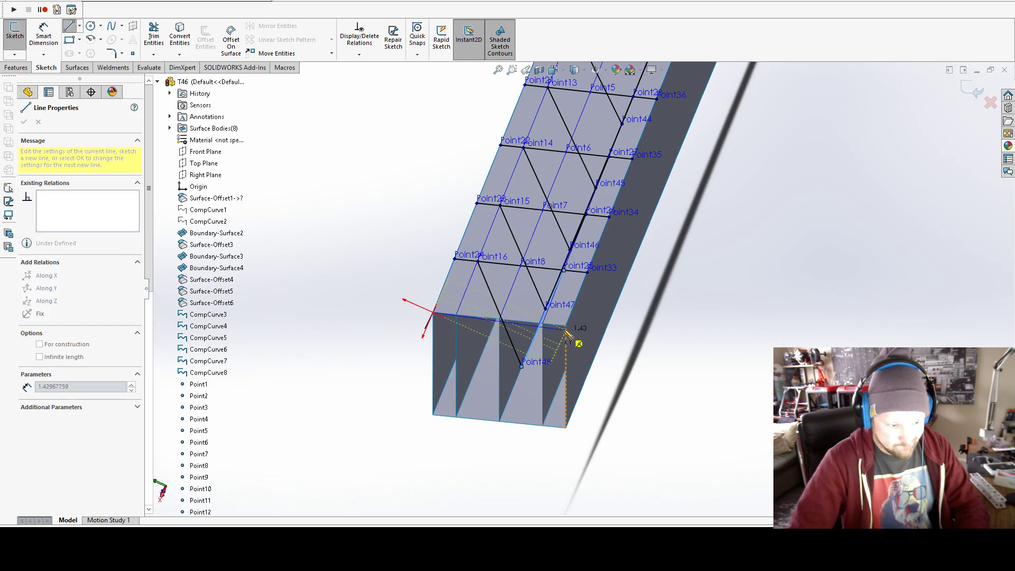
{"action": "double_click", "coordinate": [566, 325]}
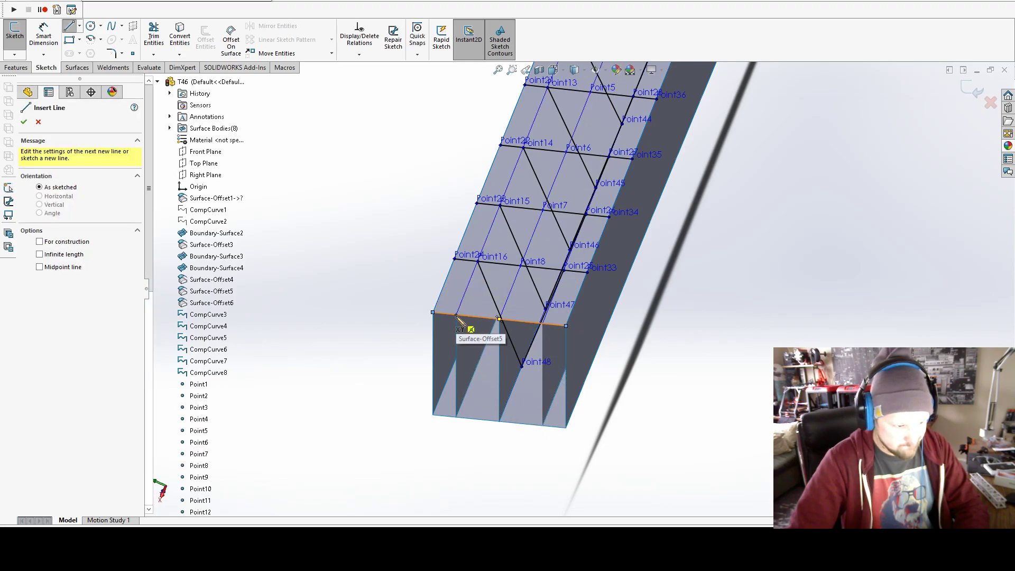
{"action": "left_click", "coordinate": [457, 316]}
{"action": "left_click", "coordinate": [499, 422]}
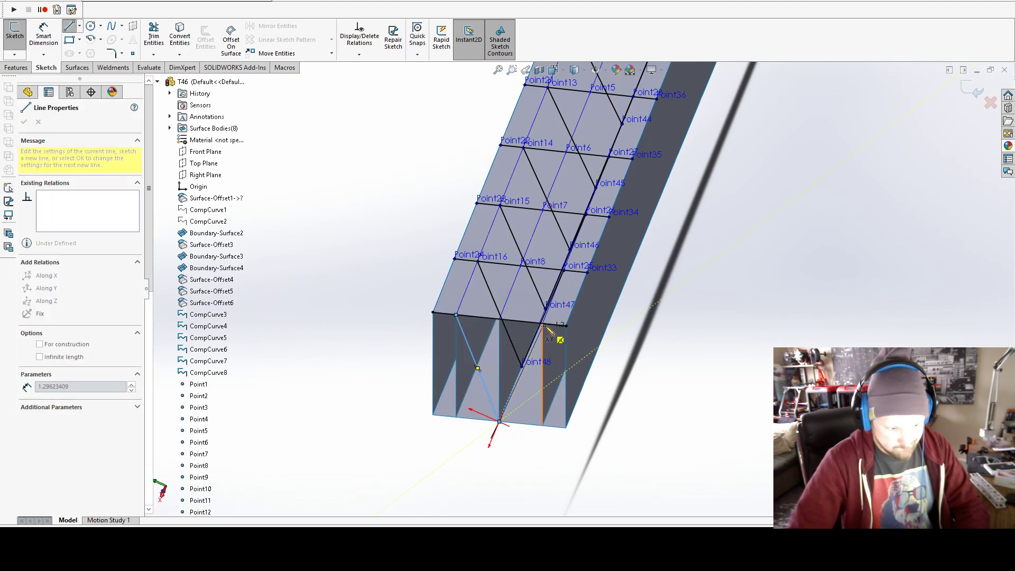
{"action": "middle_click_drag", "start_coordinate": [546, 334], "coordinate": [607, 303]}
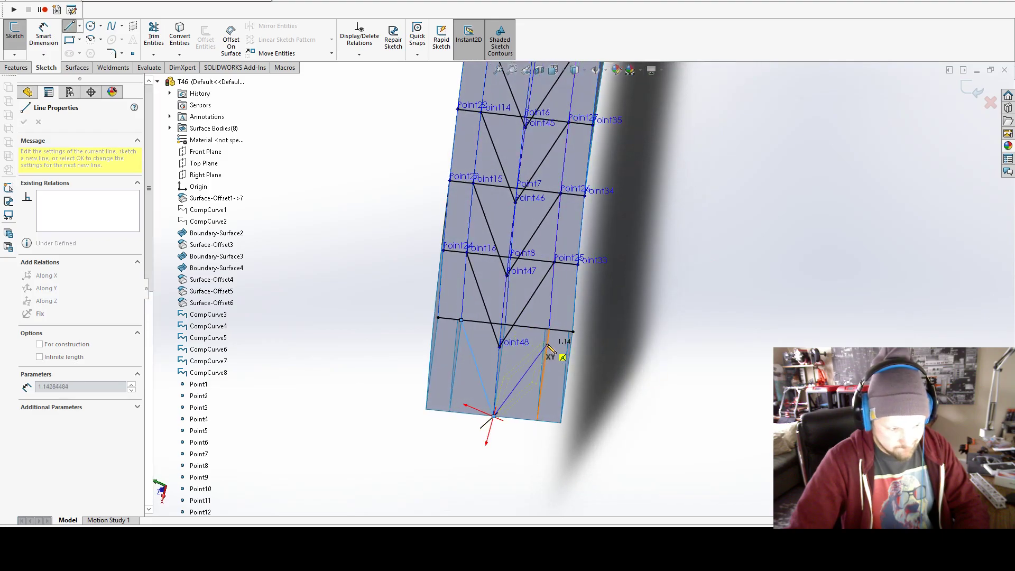
{"action": "key", "text": "Escape"}
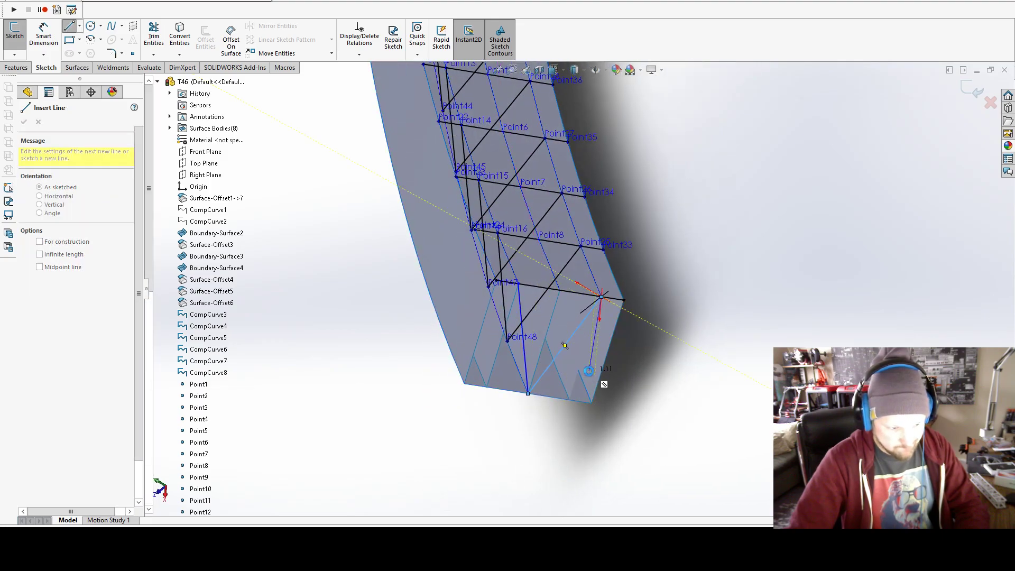
{"action": "key", "text": "Escape"}
{"action": "middle_click_drag", "start_coordinate": [603, 300], "coordinate": [370, 366]}
{"action": "scroll", "coordinate": [750, 316], "scroll_direction": "up", "scroll_amount": 3}
{"action": "scroll", "coordinate": [658, 300], "scroll_direction": "down", "scroll_amount": 5}
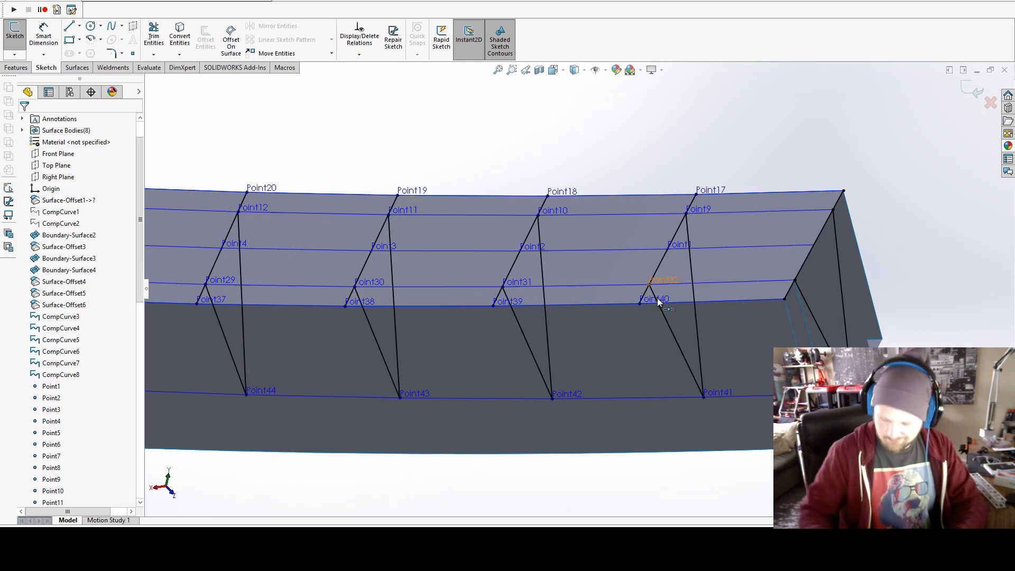
Step: Draw lines from Point32 to the far end corner and from that corner to Point9
{"action": "left_click", "coordinate": [74, 27]}
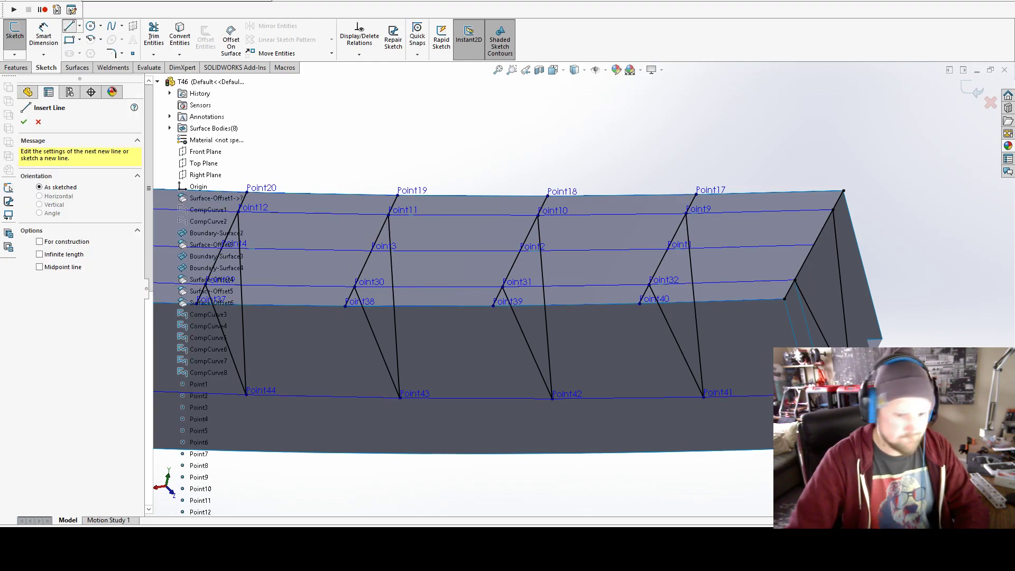
{"action": "left_click", "coordinate": [649, 285]}
{"action": "left_click", "coordinate": [751, 339]}
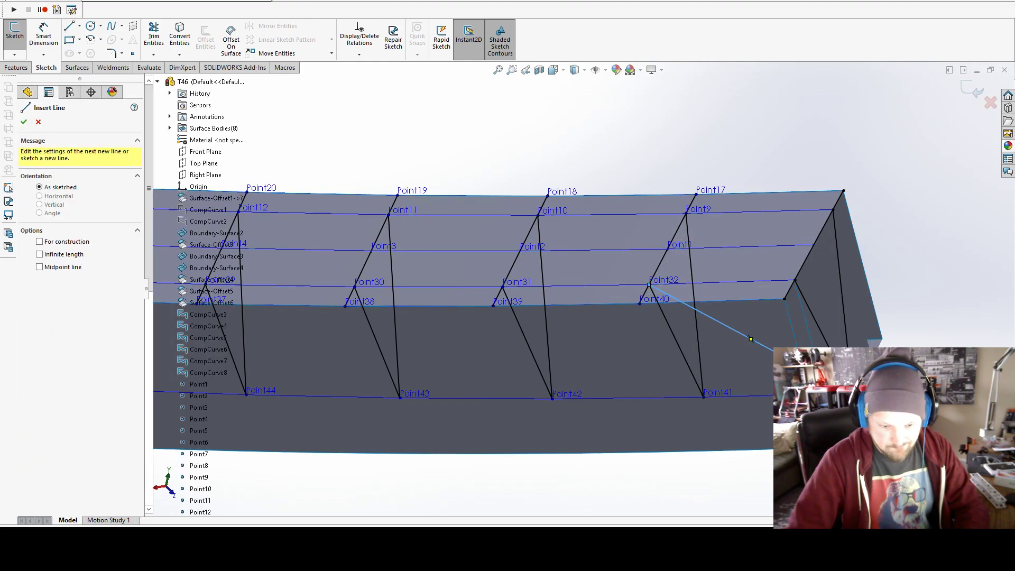
{"action": "left_click", "coordinate": [687, 214]}
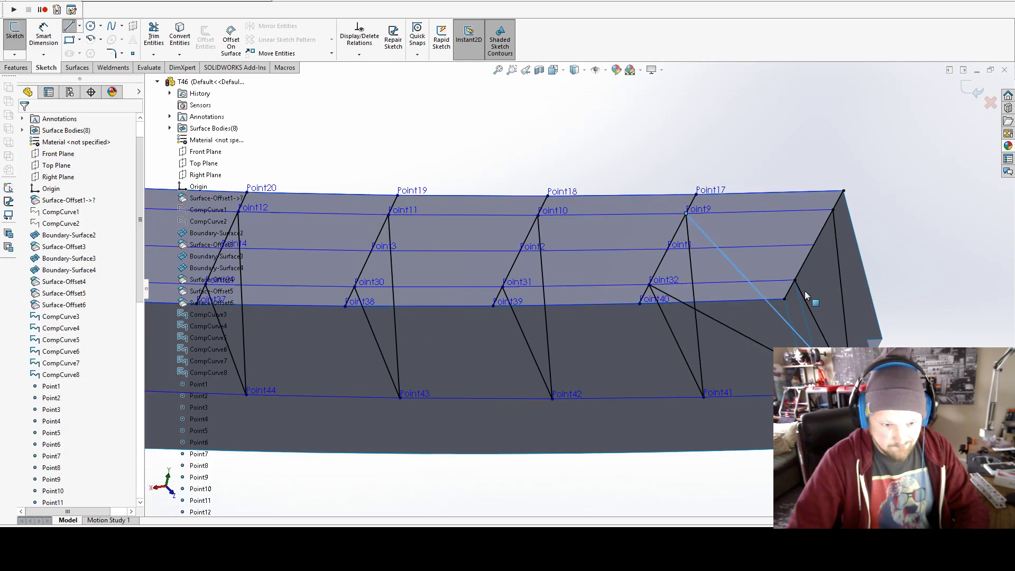
{"action": "left_click", "coordinate": [798, 281]}
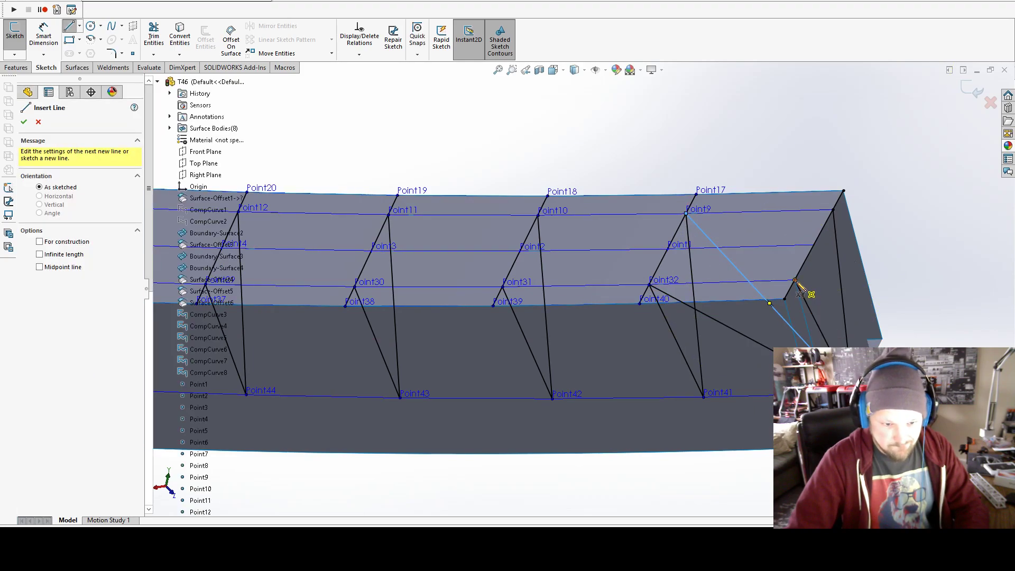
{"action": "left_click", "coordinate": [686, 214]}
Step: Draw diagonals from Point42 to Point32 and from Point9 to Point42
{"action": "left_click", "coordinate": [553, 397]}
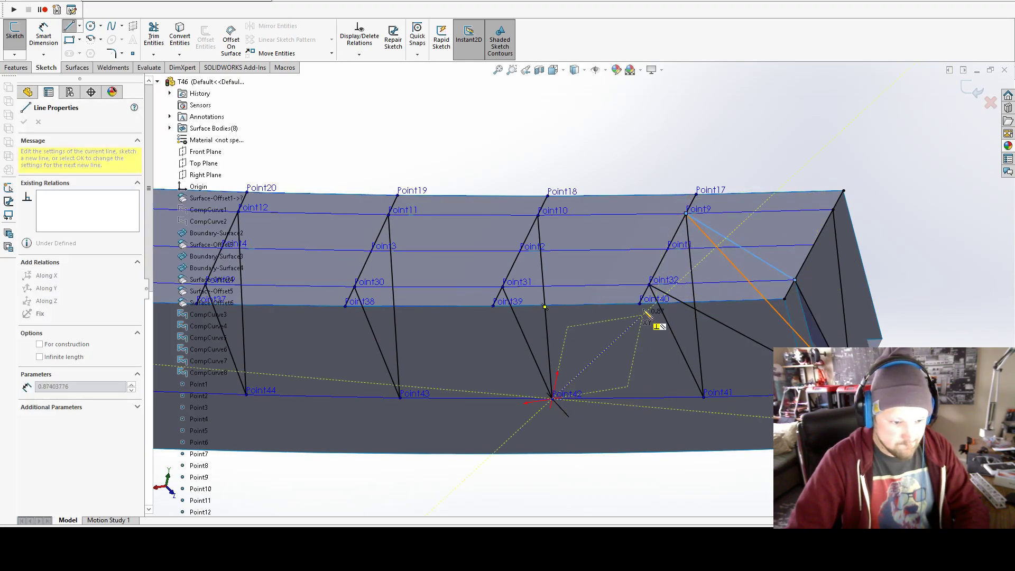
{"action": "key", "text": "ctrl+2"}
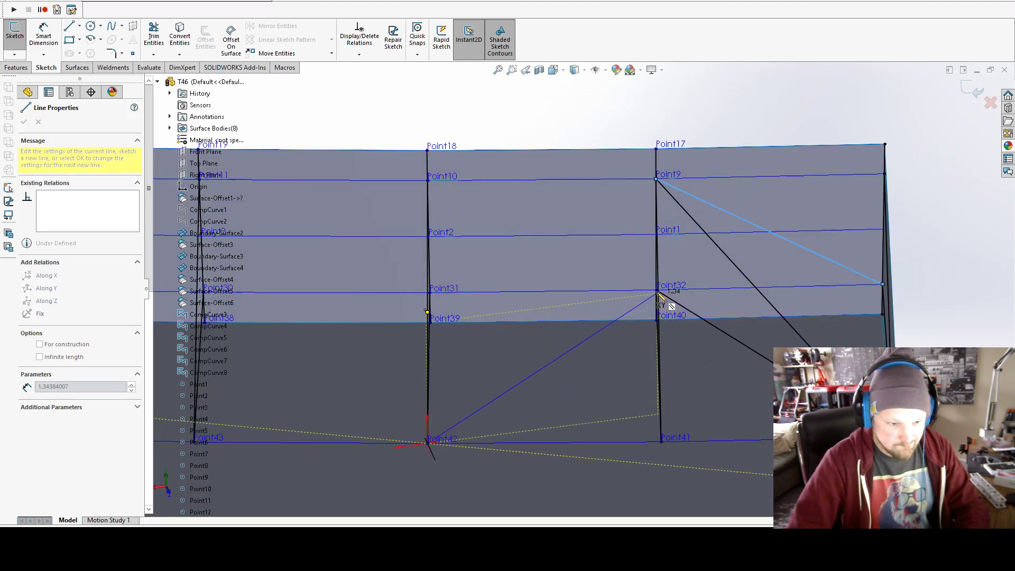
{"action": "left_click", "coordinate": [657, 290]}
{"action": "left_click", "coordinate": [657, 180]}
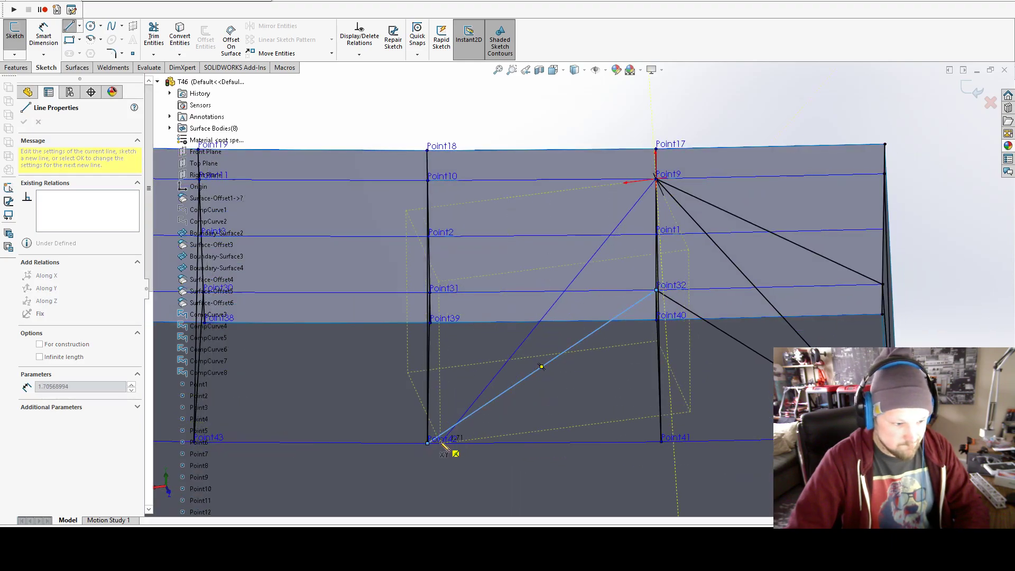
{"action": "left_click", "coordinate": [428, 443]}
{"action": "mouse_move", "coordinate": [451, 444]}
{"action": "middle_mouse_down"}
{"action": "mouse_move", "coordinate": [501, 320]}
{"action": "mouse_move", "coordinate": [732, 273]}
{"action": "middle_mouse_up"}
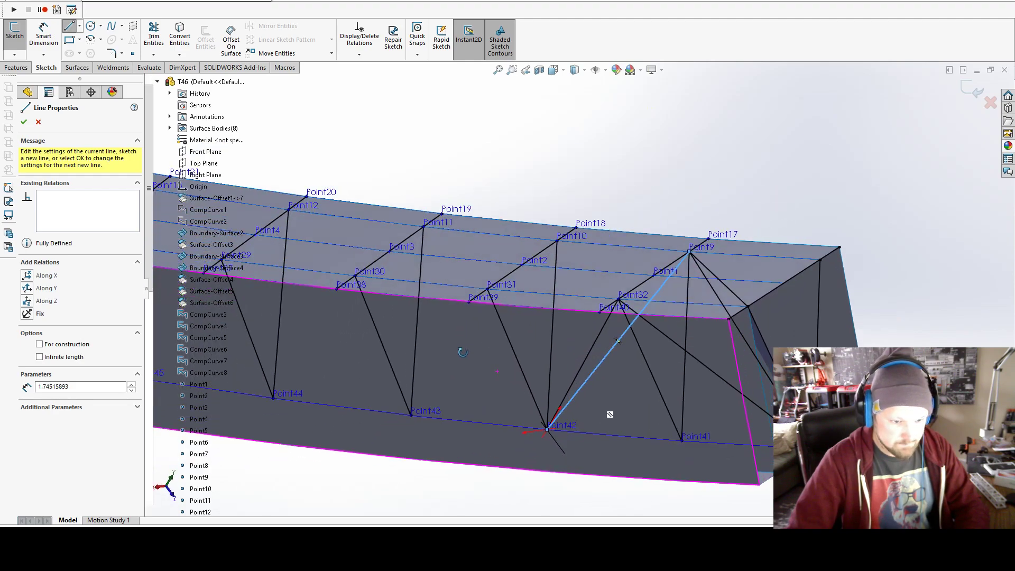
Step: Connect Point9 to Point31, and Point42 up to Point11 and Point30
{"action": "left_click", "coordinate": [690, 249]}
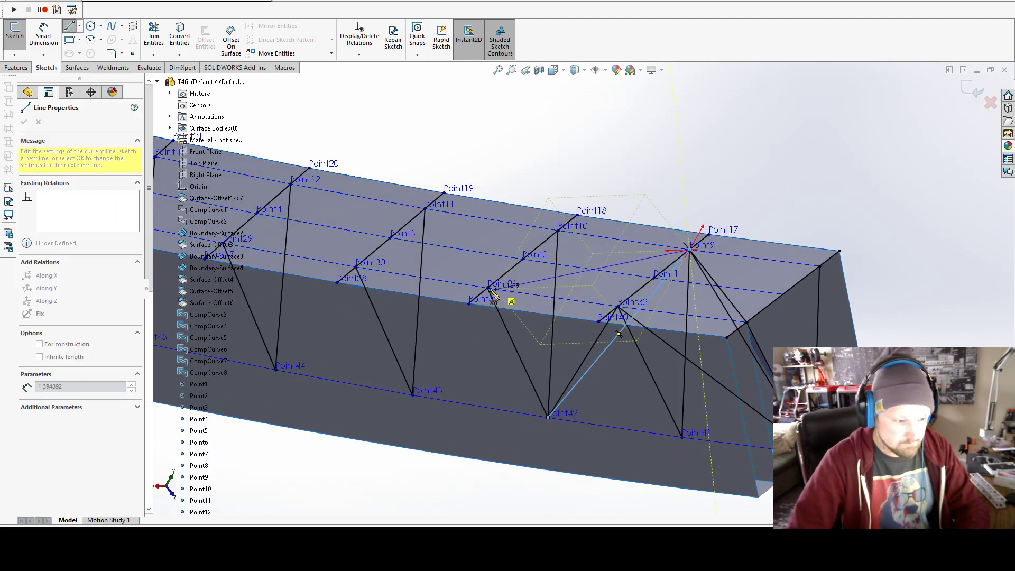
{"action": "left_click", "coordinate": [487, 288]}
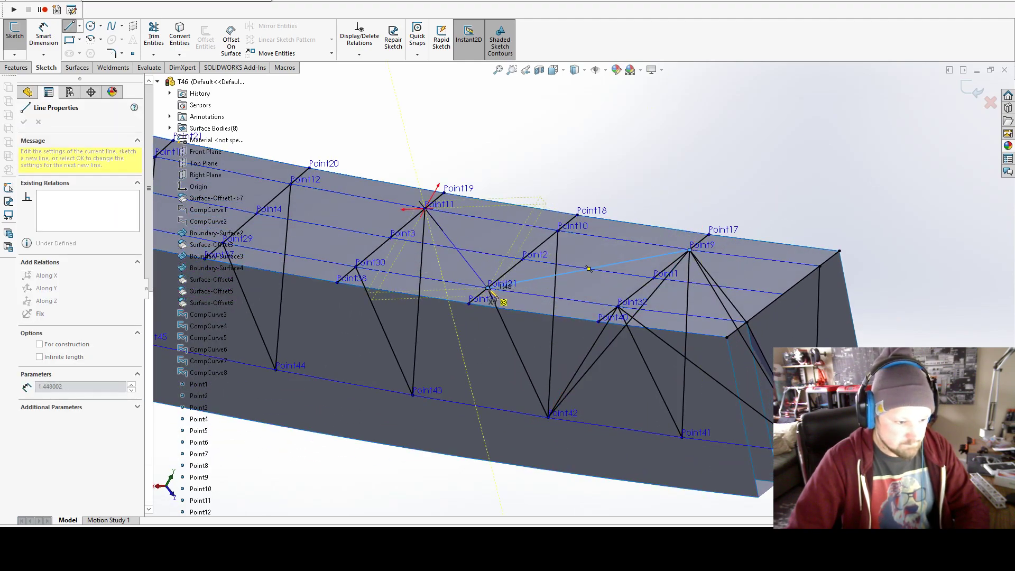
{"action": "left_click", "coordinate": [549, 418]}
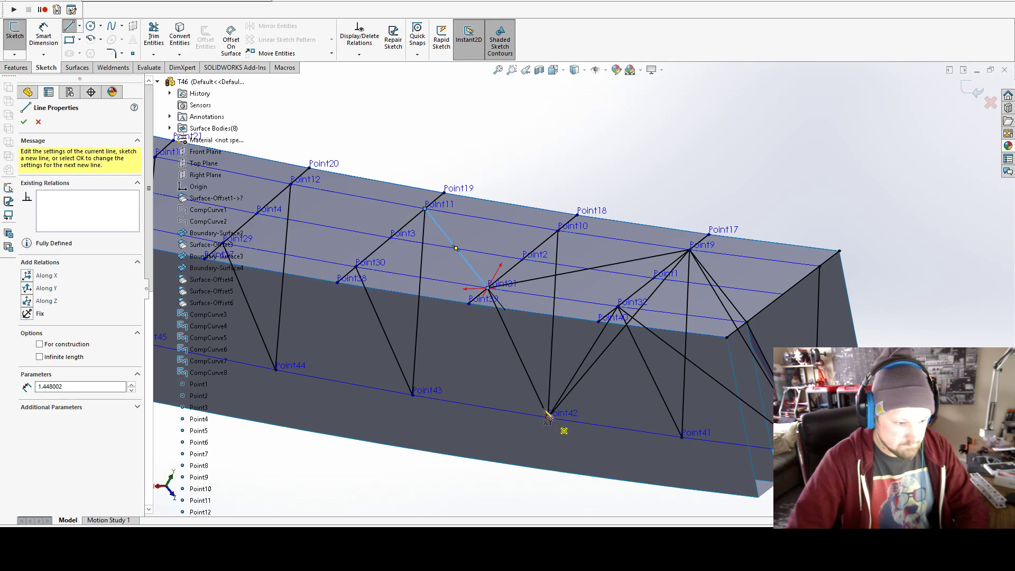
{"action": "double_click", "coordinate": [425, 208]}
{"action": "left_click", "coordinate": [548, 418]}
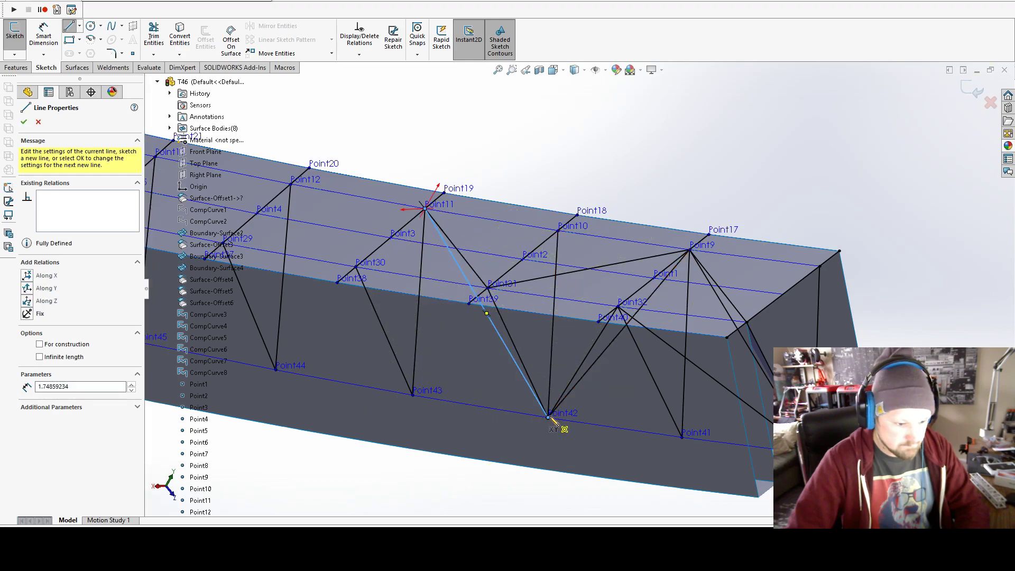
{"action": "double_click", "coordinate": [358, 267]}
Step: Draw web lines from Point11 to Point29 and from Point30 to Point44
{"action": "scroll", "coordinate": [517, 273], "scroll_direction": "up", "scroll_amount": 5}
{"action": "scroll", "coordinate": [382, 343], "scroll_direction": "down", "scroll_amount": 5}
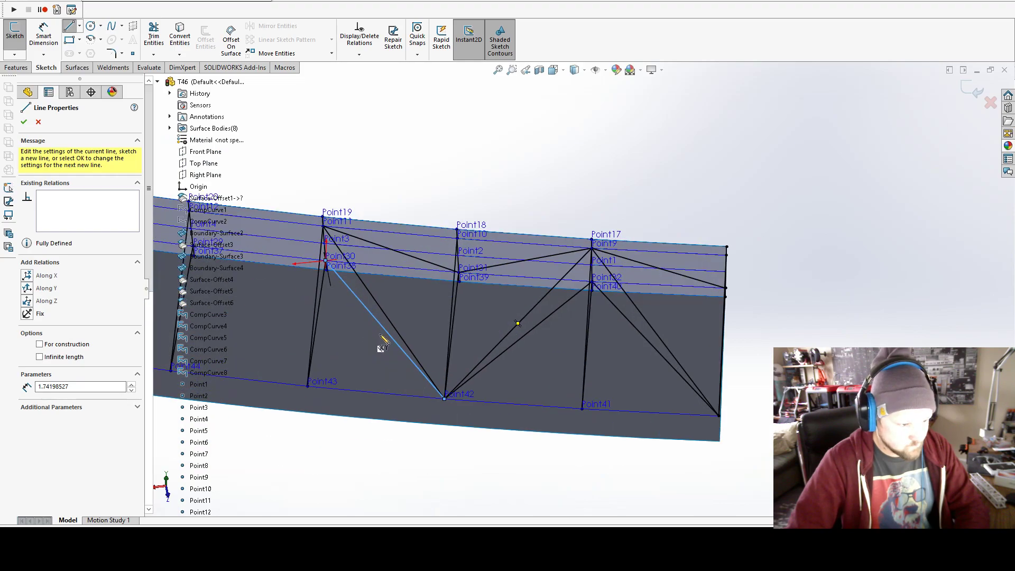
{"action": "scroll", "coordinate": [465, 294], "scroll_direction": "down", "scroll_amount": 2}
{"action": "scroll", "coordinate": [468, 295], "scroll_direction": "down", "scroll_amount": 2}
{"action": "scroll", "coordinate": [436, 248], "scroll_direction": "down", "scroll_amount": 2}
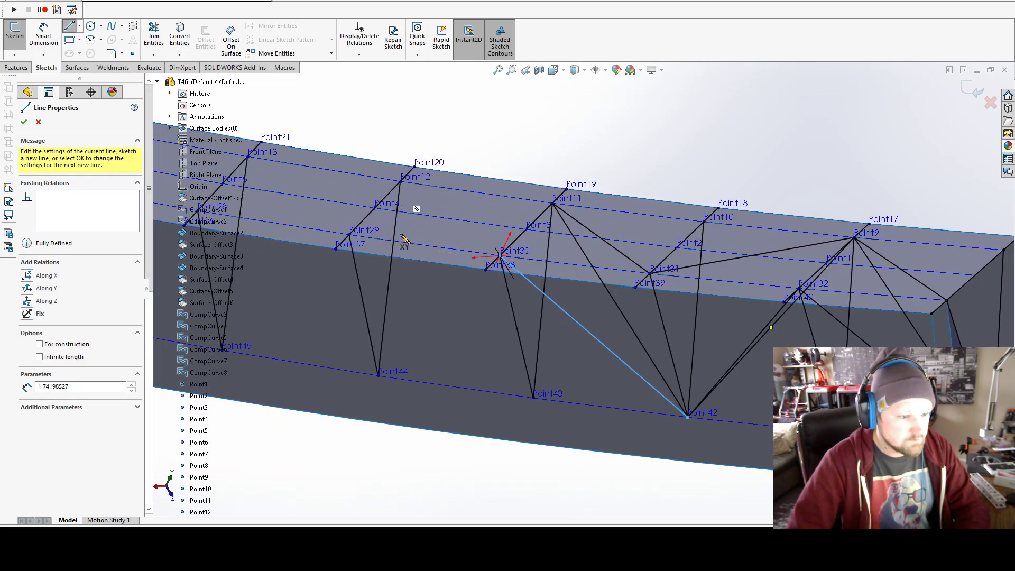
{"action": "left_click", "coordinate": [349, 233]}
{"action": "double_click", "coordinate": [552, 203]}
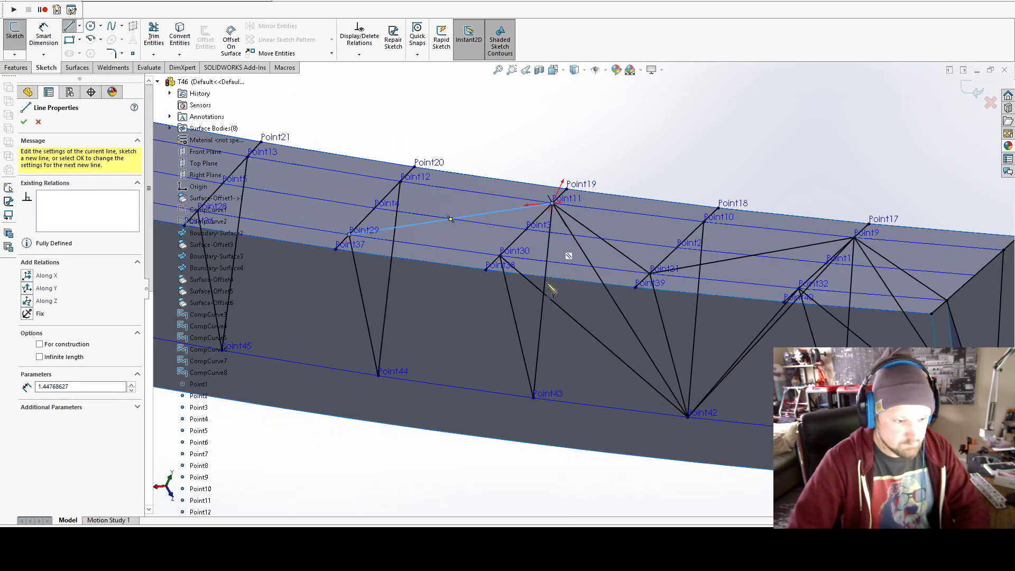
{"action": "left_click", "coordinate": [500, 257]}
{"action": "double_click", "coordinate": [378, 376]}
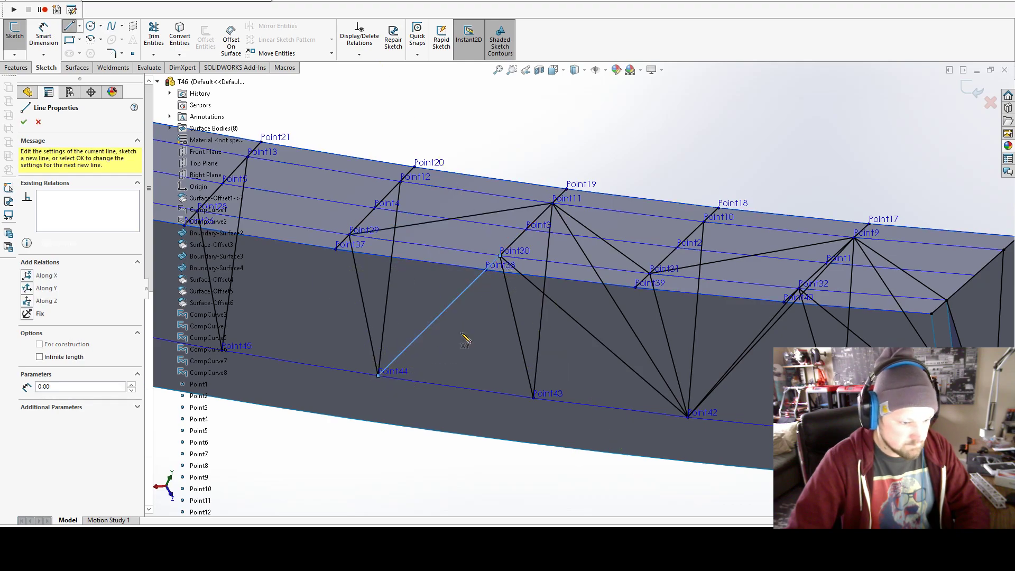
Step: Add diagonals Point13–Point44, Point28–Point44 and Point29–Point13
{"action": "scroll", "coordinate": [379, 376], "scroll_direction": "up", "scroll_amount": 3}
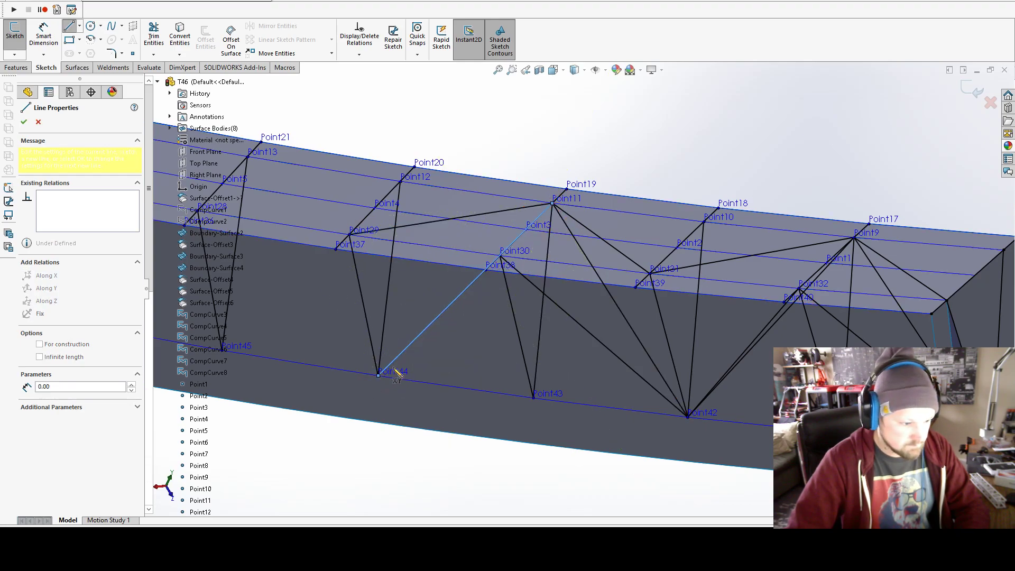
{"action": "scroll", "coordinate": [396, 370], "scroll_direction": "up", "scroll_amount": 2}
{"action": "scroll", "coordinate": [494, 277], "scroll_direction": "down", "scroll_amount": 2}
{"action": "scroll", "coordinate": [378, 195], "scroll_direction": "down", "scroll_amount": 3}
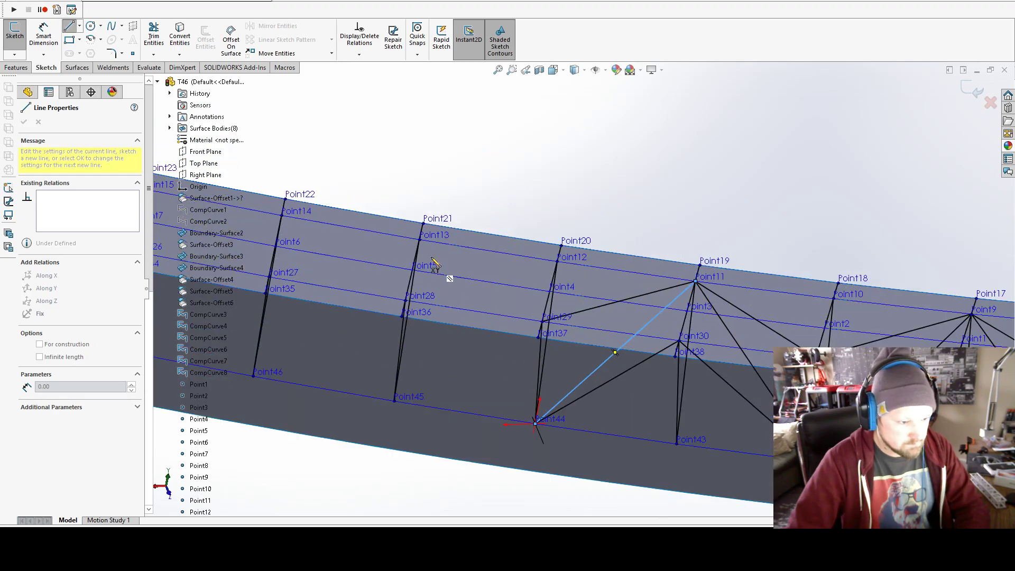
{"action": "middle_click_drag", "start_coordinate": [544, 414], "coordinate": [514, 400]}
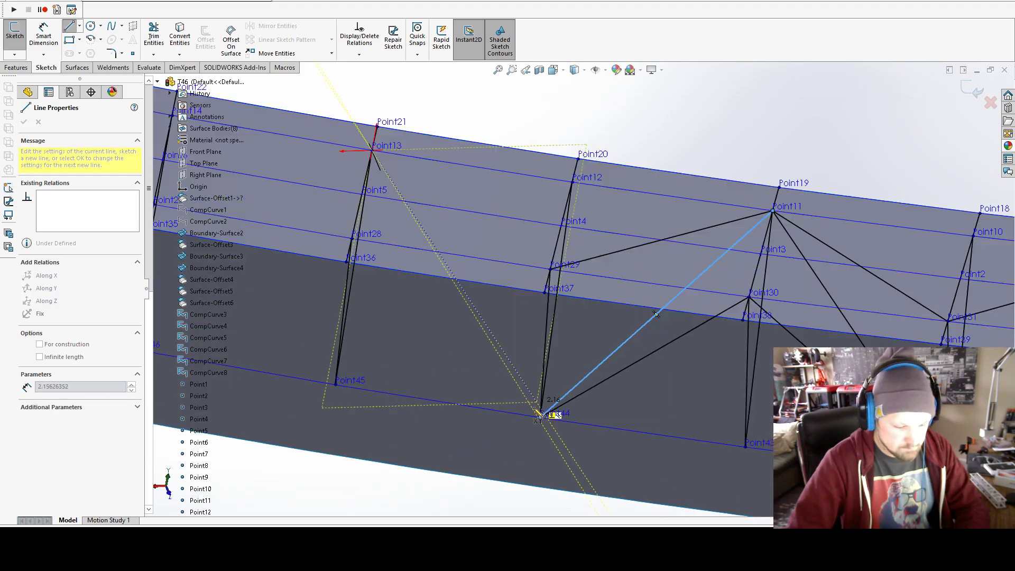
{"action": "left_click", "coordinate": [586, 423]}
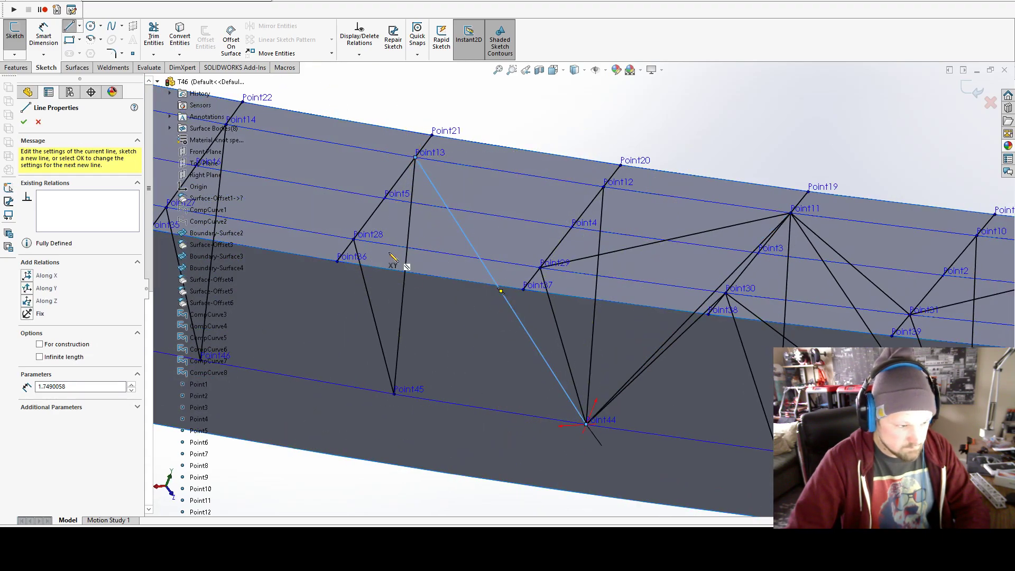
{"action": "left_click", "coordinate": [353, 239]}
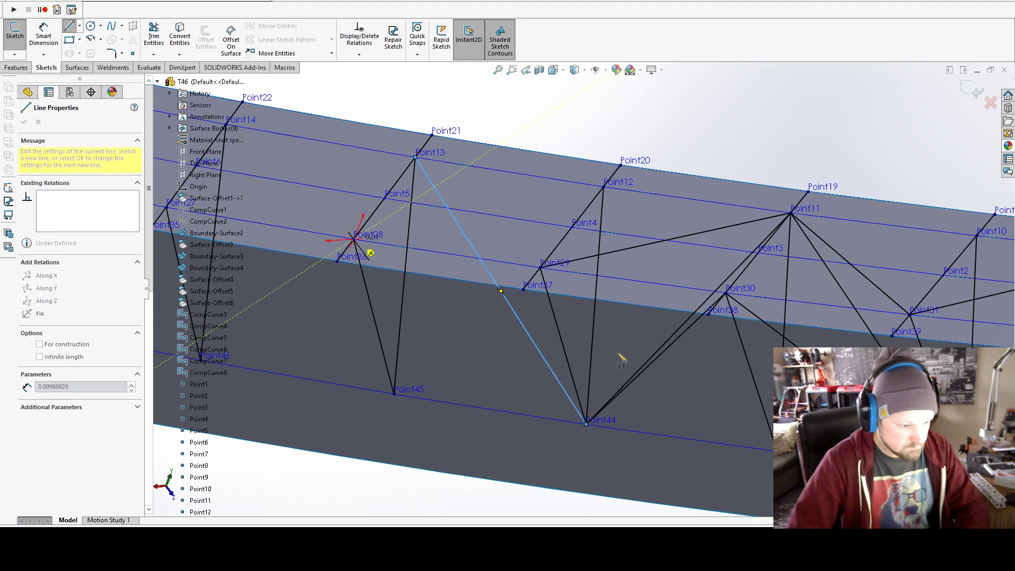
{"action": "double_click", "coordinate": [586, 424]}
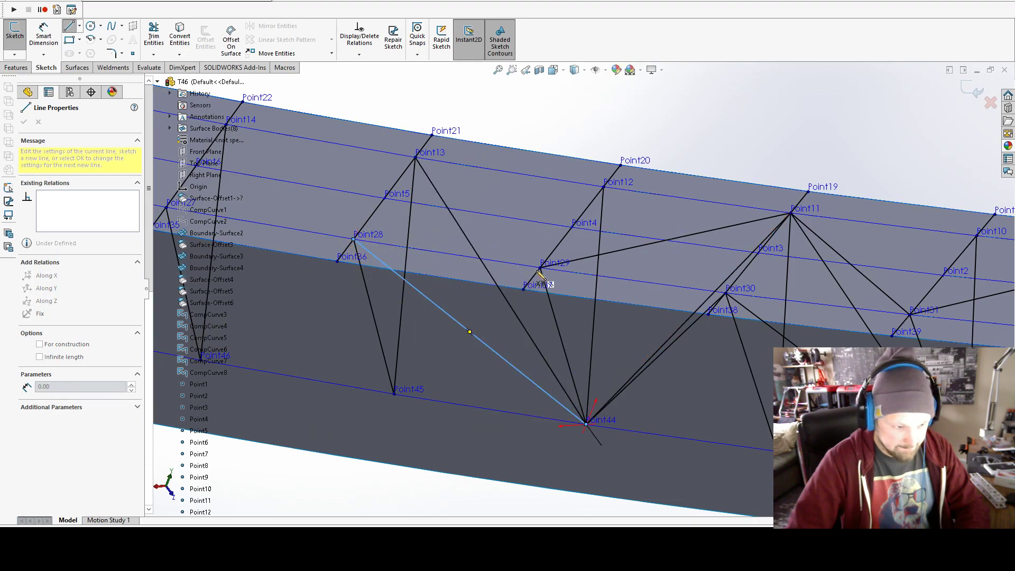
{"action": "left_click", "coordinate": [416, 157]}
{"action": "scroll", "coordinate": [819, 380], "scroll_direction": "up", "scroll_amount": 2}
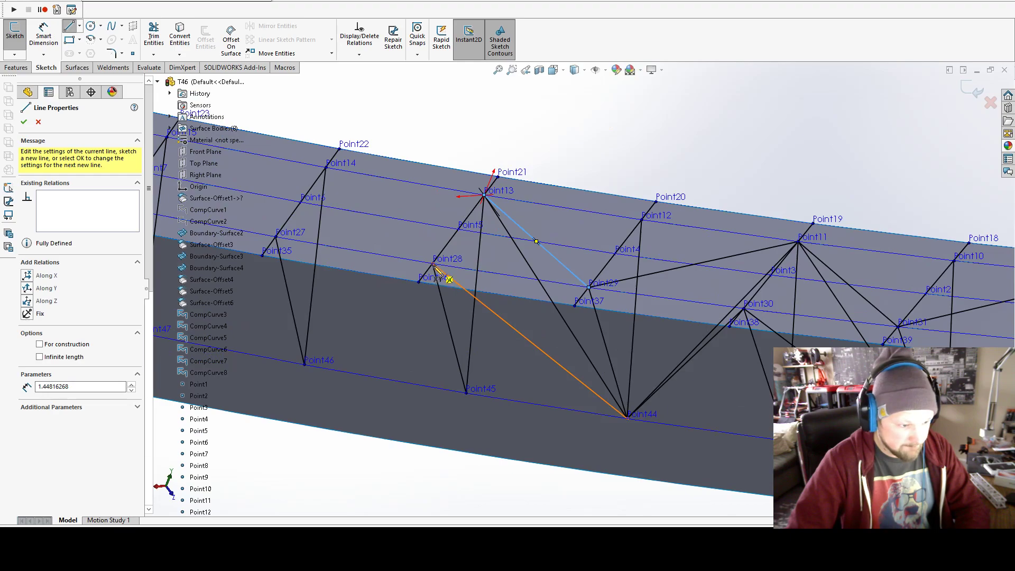
Step: Add diagonals Point28–Point46, Point13–Point46 and Point13–Point27
{"action": "left_click", "coordinate": [434, 264]}
{"action": "left_click", "coordinate": [305, 365]}
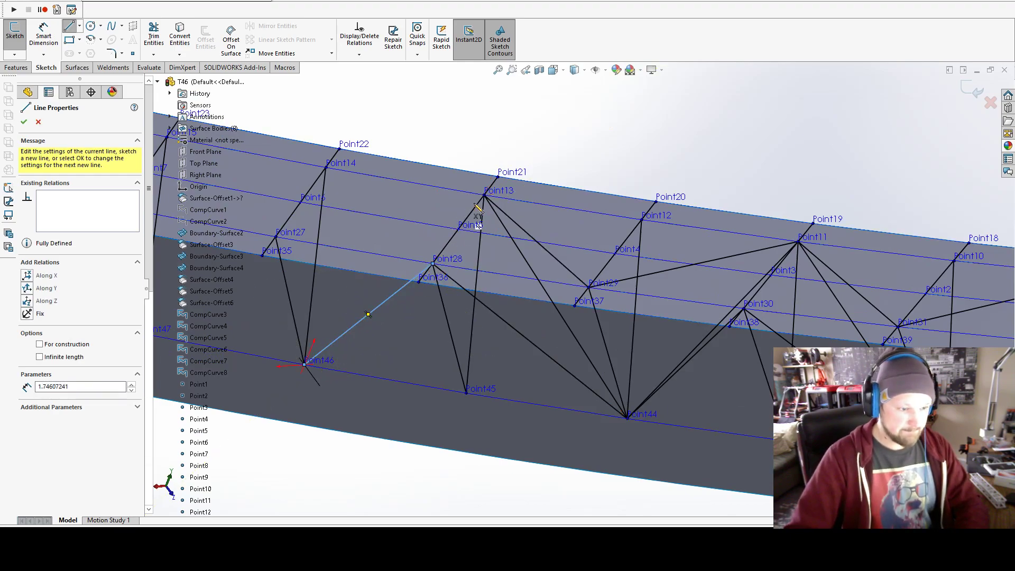
{"action": "left_click", "coordinate": [484, 196]}
{"action": "left_click", "coordinate": [305, 364]}
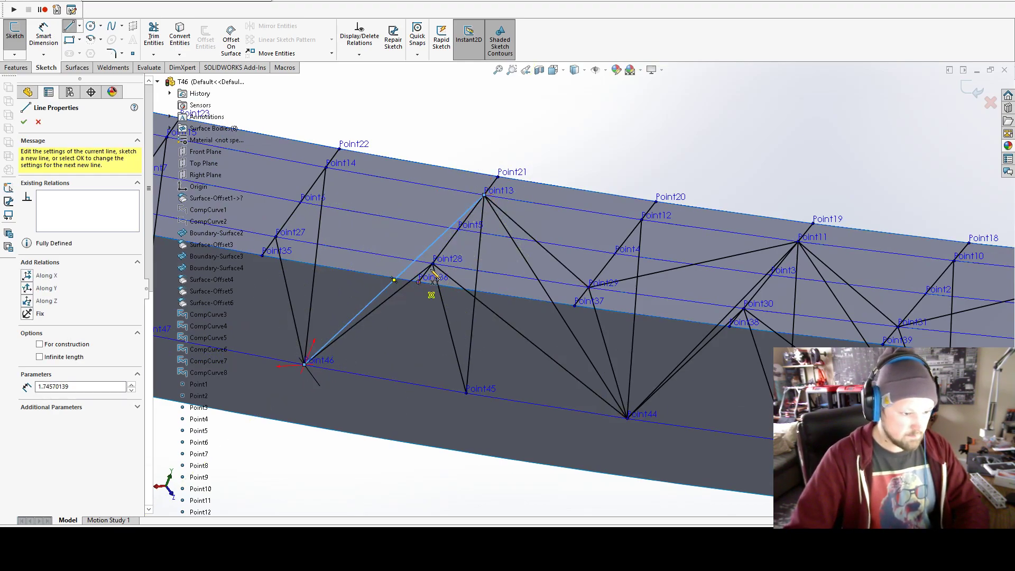
{"action": "left_click", "coordinate": [484, 196]}
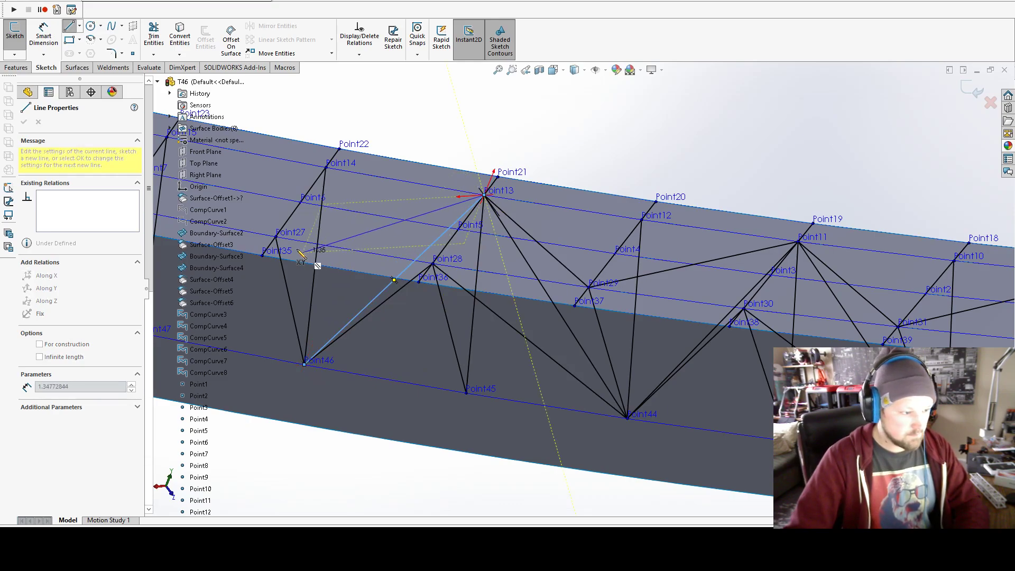
{"action": "left_click", "coordinate": [276, 239]}
{"action": "scroll", "coordinate": [687, 343], "scroll_direction": "up", "scroll_amount": 2}
{"action": "scroll", "coordinate": [358, 211], "scroll_direction": "down", "scroll_amount": 2}
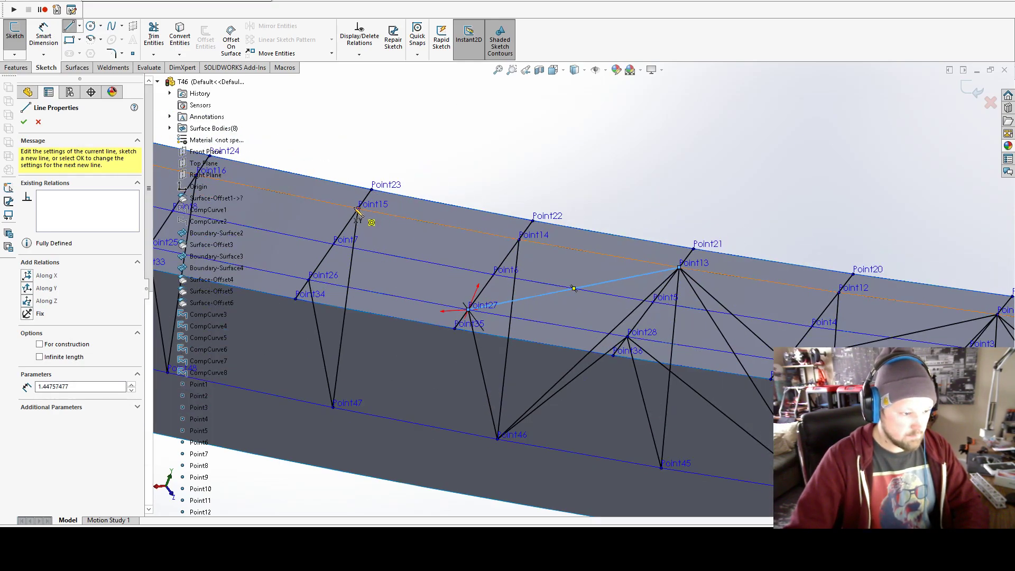
Step: Add diagonals Point15–Point27, Point46–Point26 and Point15–Point46
{"action": "left_click", "coordinate": [359, 209]}
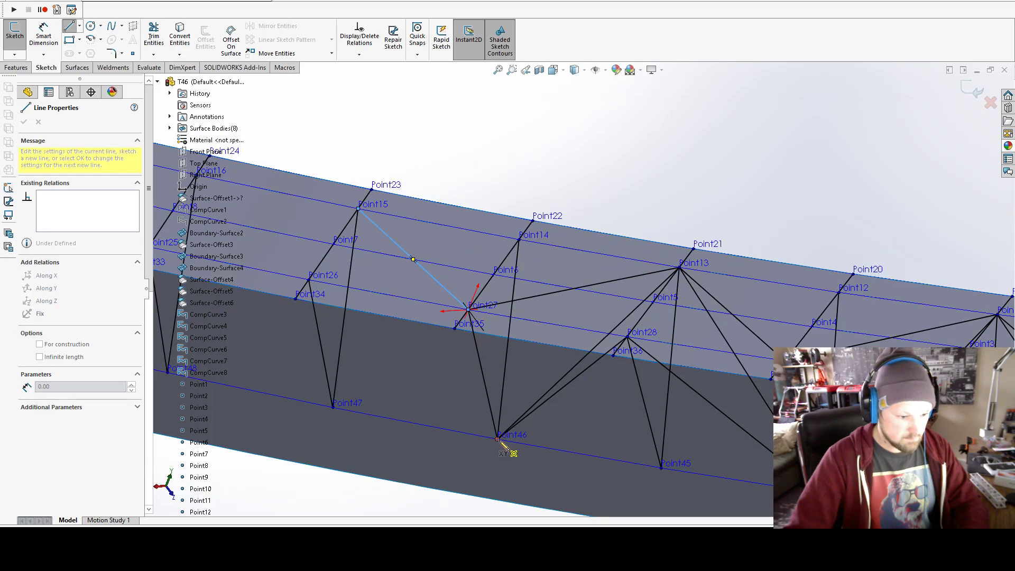
{"action": "left_click", "coordinate": [309, 279]}
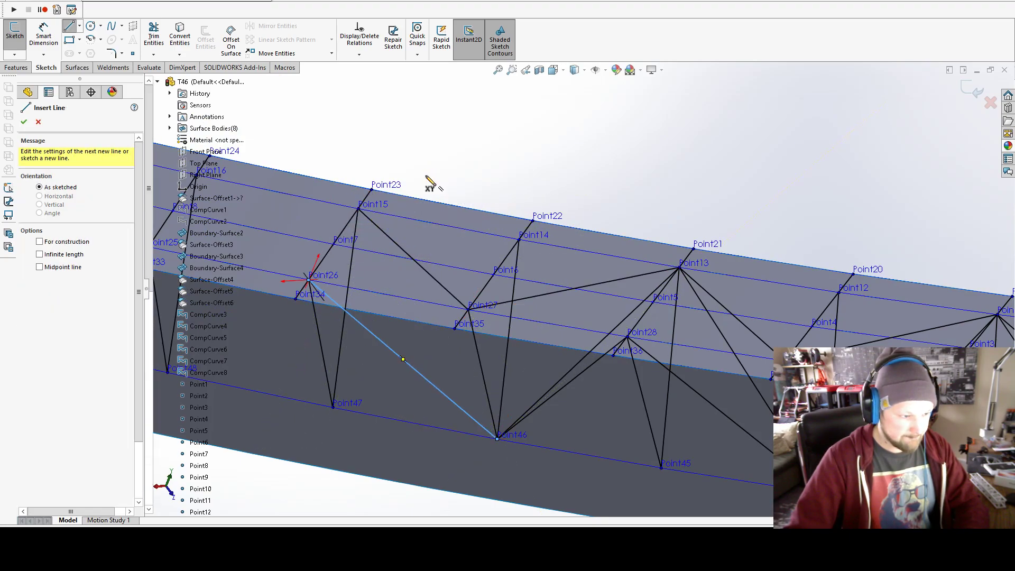
{"action": "left_click", "coordinate": [359, 210]}
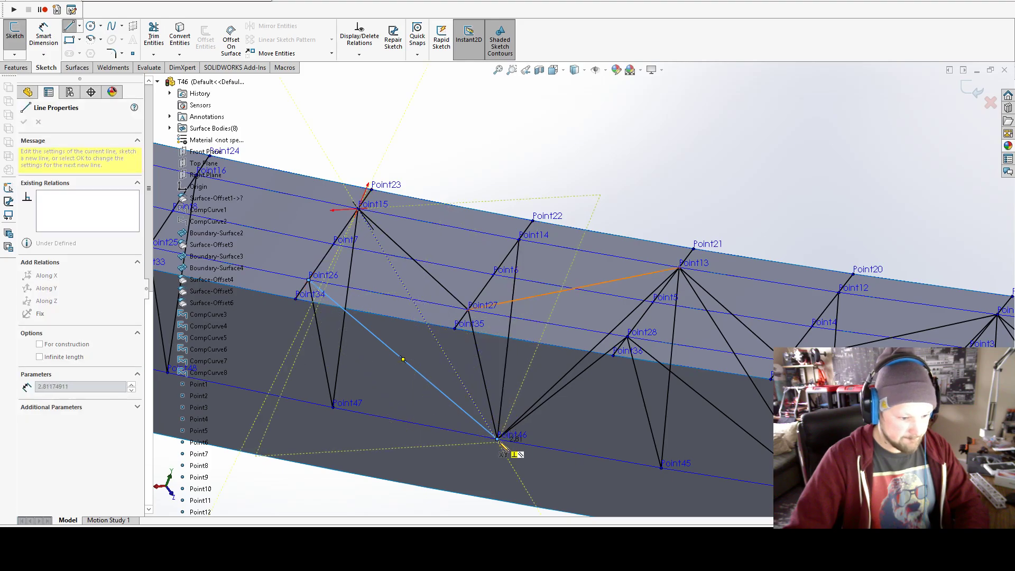
{"action": "middle_click_drag", "start_coordinate": [499, 443], "coordinate": [434, 448]}
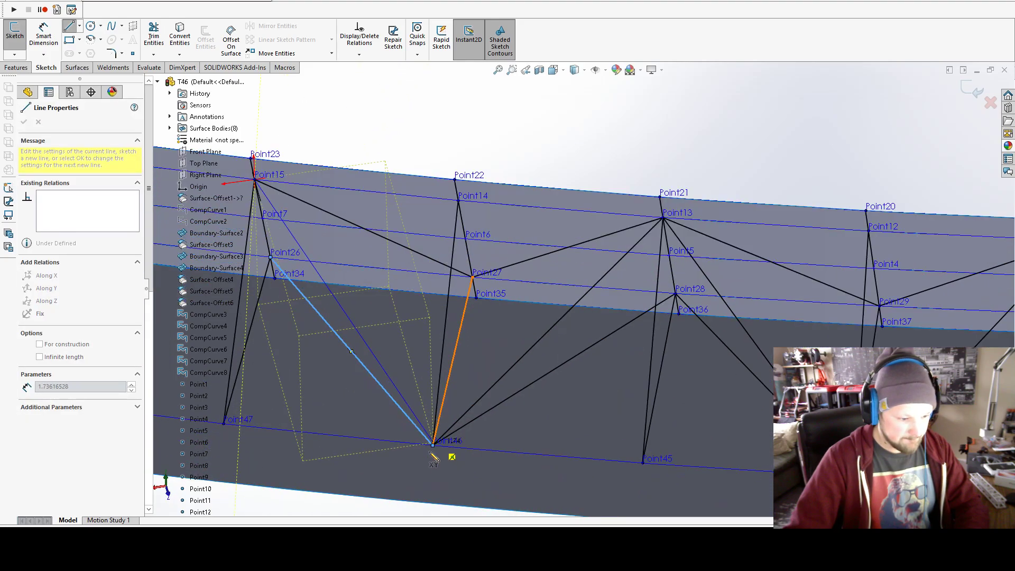
{"action": "left_click", "coordinate": [435, 448]}
{"action": "scroll", "coordinate": [435, 448], "scroll_direction": "up", "scroll_amount": 3}
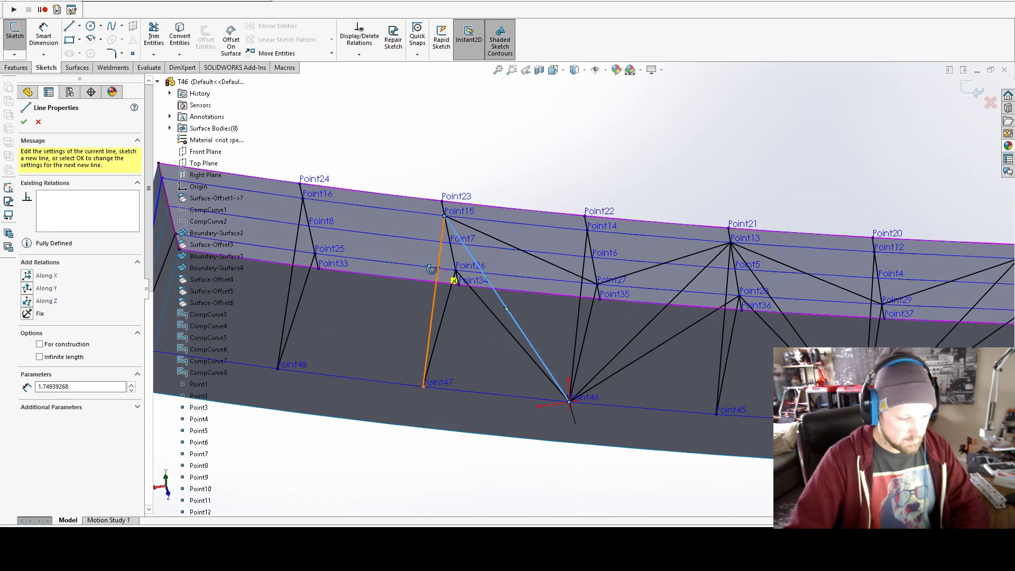
{"action": "scroll", "coordinate": [441, 280], "scroll_direction": "down", "scroll_amount": 2}
Step: Draw diagonals from Point26 and Point15 down to Point48
{"action": "left_click", "coordinate": [457, 270]}
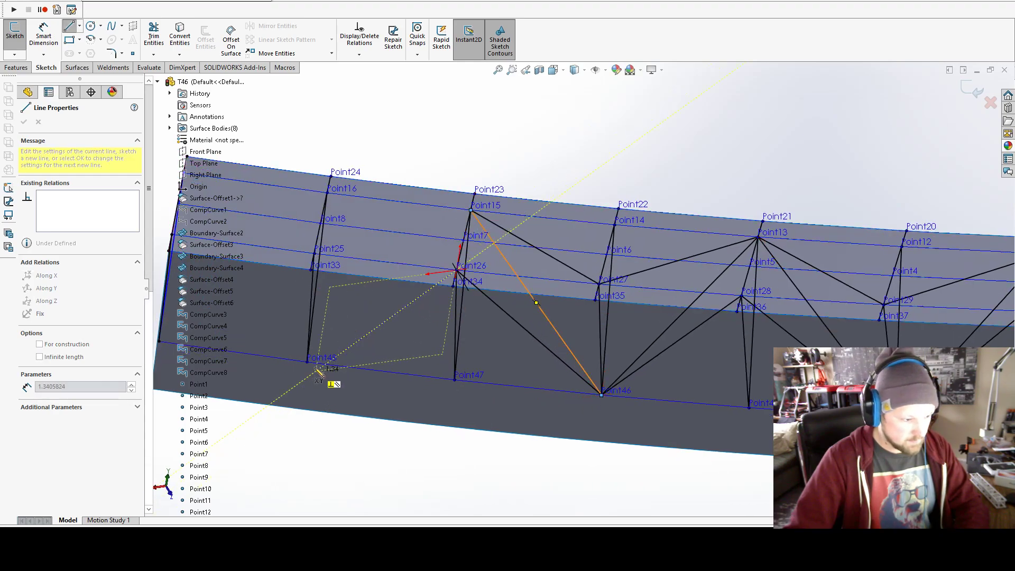
{"action": "left_click", "coordinate": [307, 362]}
{"action": "left_click", "coordinate": [470, 211]}
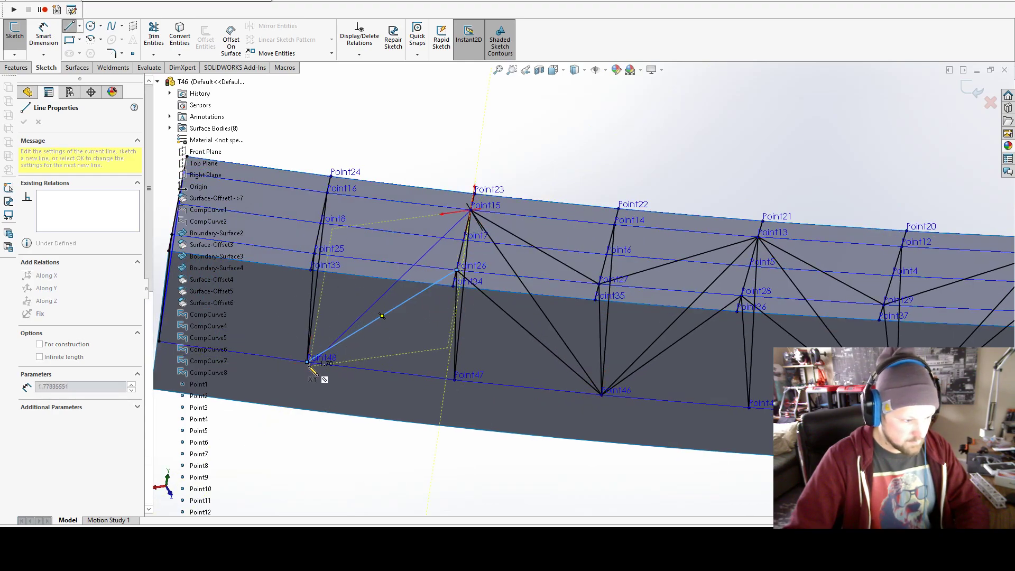
{"action": "double_click", "coordinate": [307, 362]}
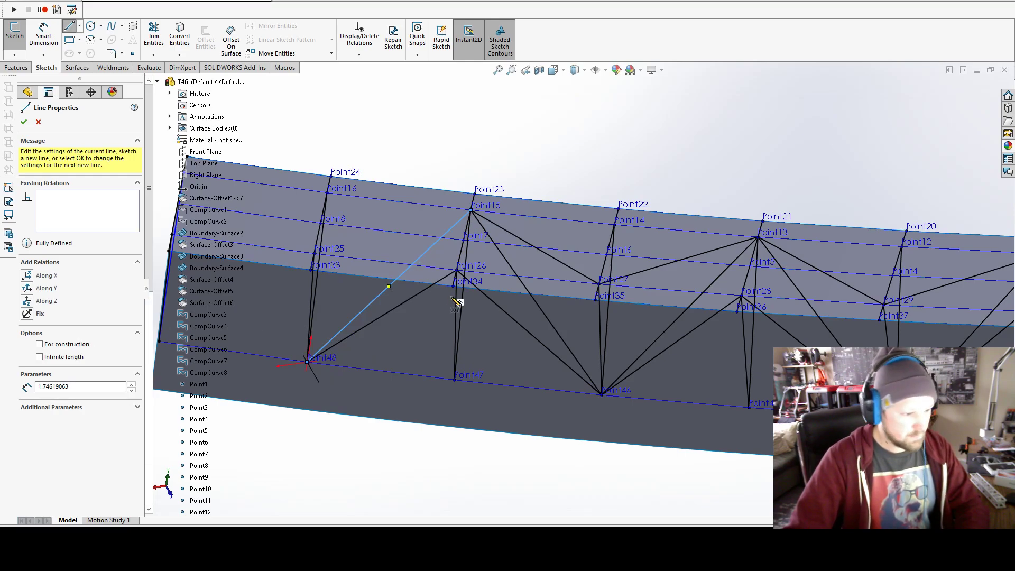
Step: Brace the left end with lines from its top-left corner and left edge to Point48
{"action": "middle_click_drag", "start_coordinate": [307, 362], "coordinate": [349, 214]}
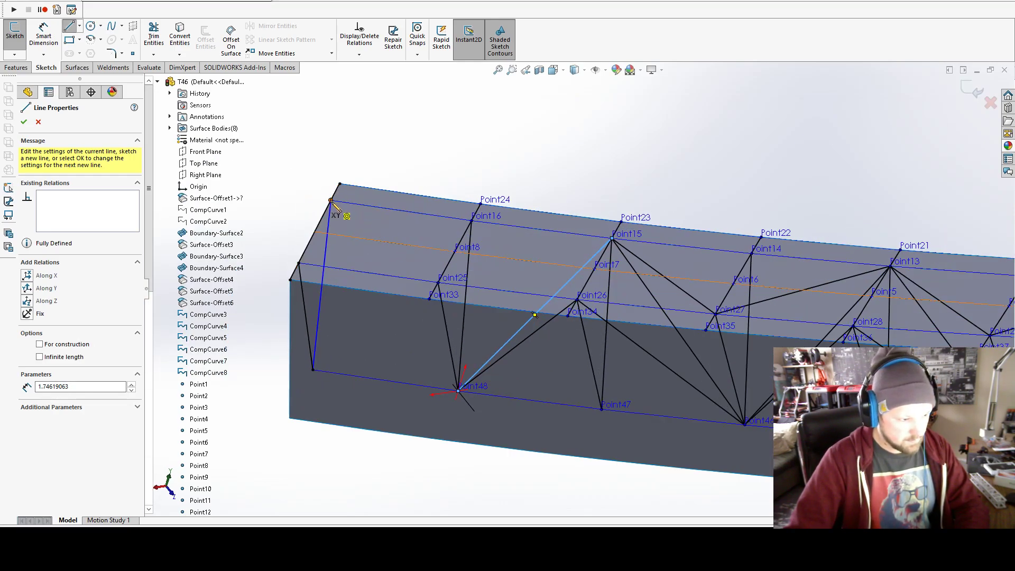
{"action": "left_click", "coordinate": [331, 201]}
{"action": "scroll", "coordinate": [452, 405], "scroll_direction": "down", "scroll_amount": 4}
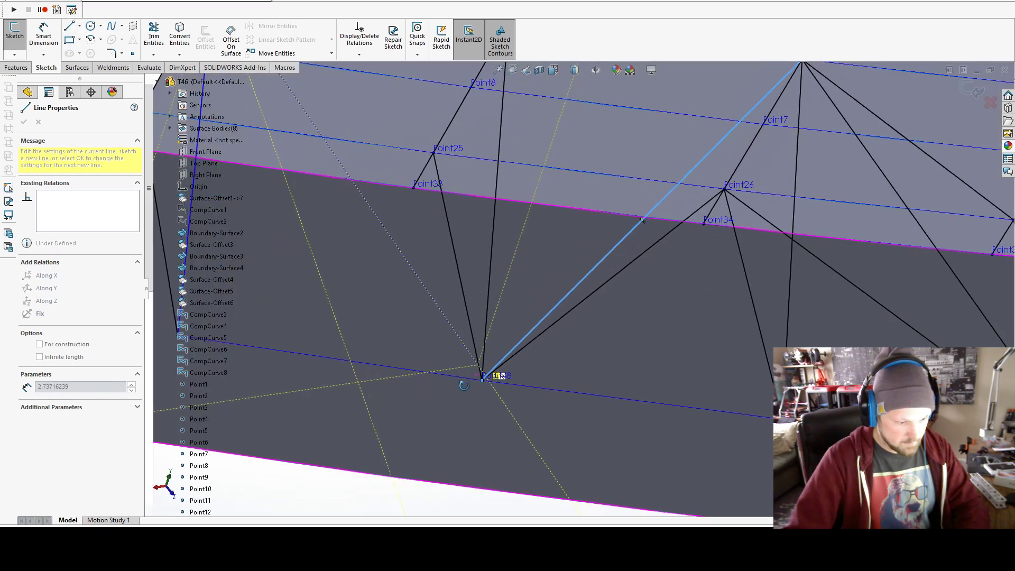
{"action": "left_click", "coordinate": [503, 363]}
{"action": "scroll", "coordinate": [506, 398], "scroll_direction": "up", "scroll_amount": 3}
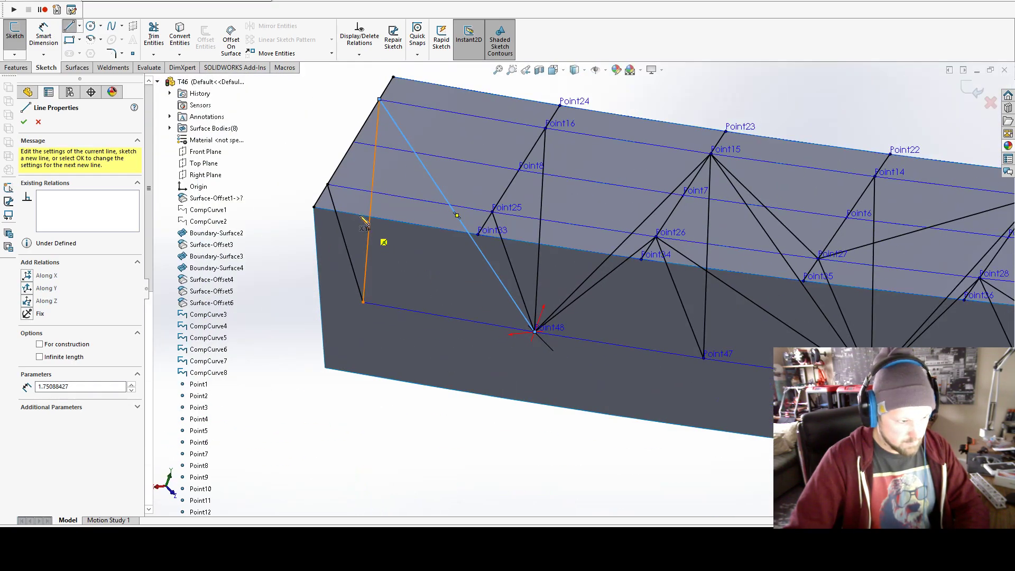
{"action": "left_click", "coordinate": [329, 186]}
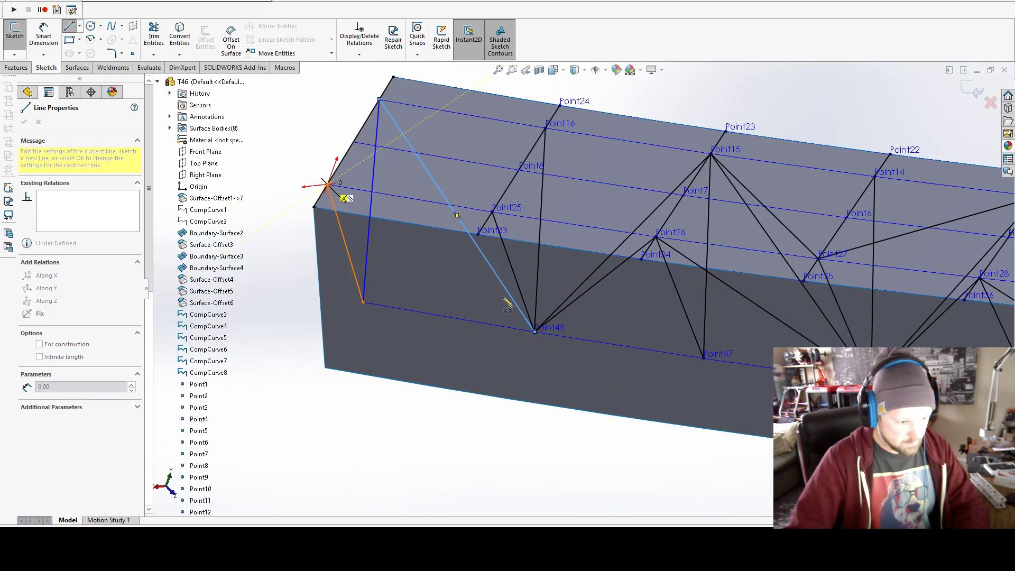
{"action": "left_click", "coordinate": [535, 332]}
{"action": "scroll", "coordinate": [535, 332], "scroll_direction": "up", "scroll_amount": 2}
{"action": "scroll", "coordinate": [637, 264], "scroll_direction": "down", "scroll_amount": 2}
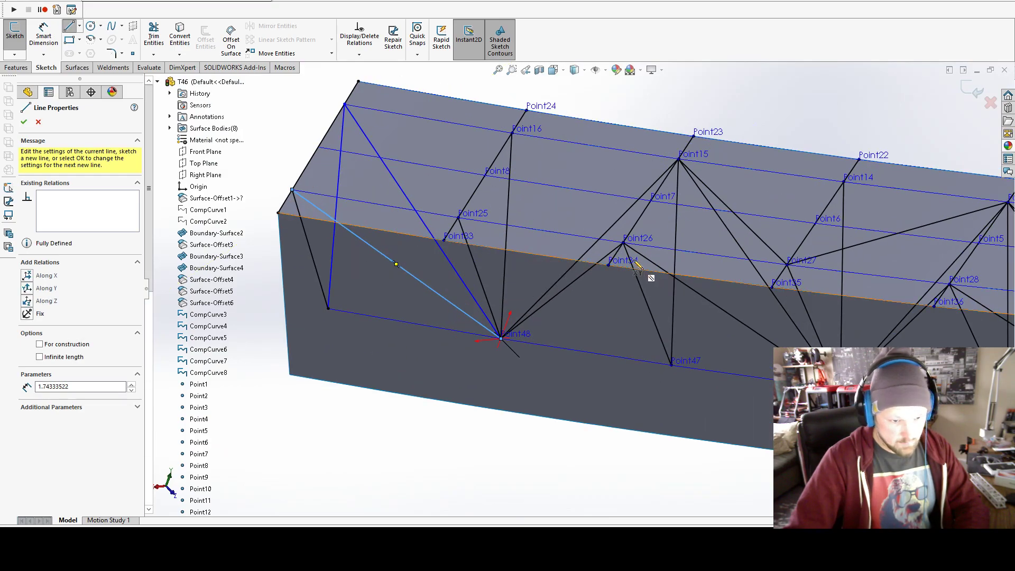
Step: Link Point48 to Point15 and the top-left corner, and both to Point25
{"action": "left_click", "coordinate": [679, 160]}
{"action": "left_click", "coordinate": [458, 217]}
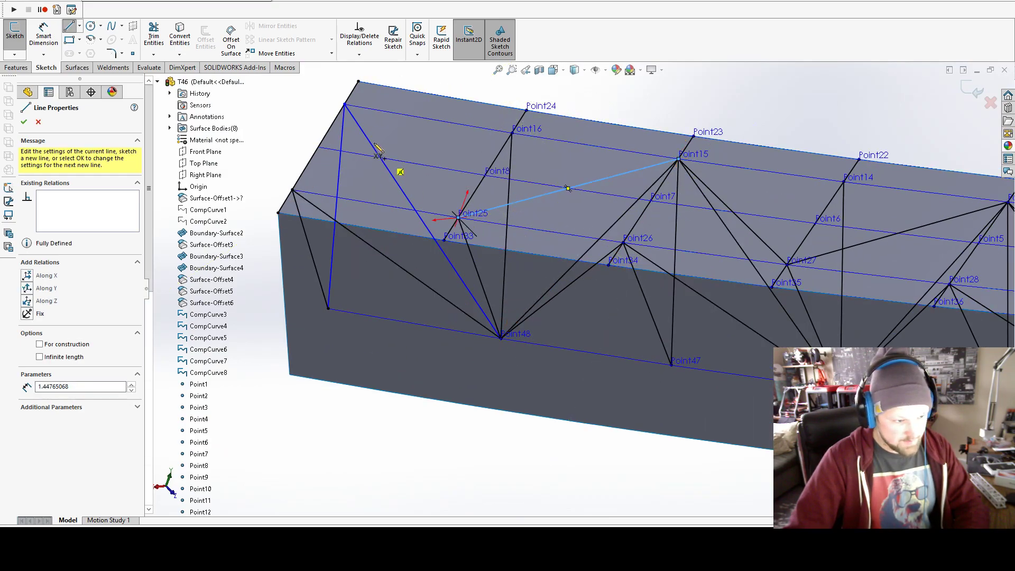
{"action": "left_click", "coordinate": [345, 105]}
{"action": "left_click", "coordinate": [459, 217]}
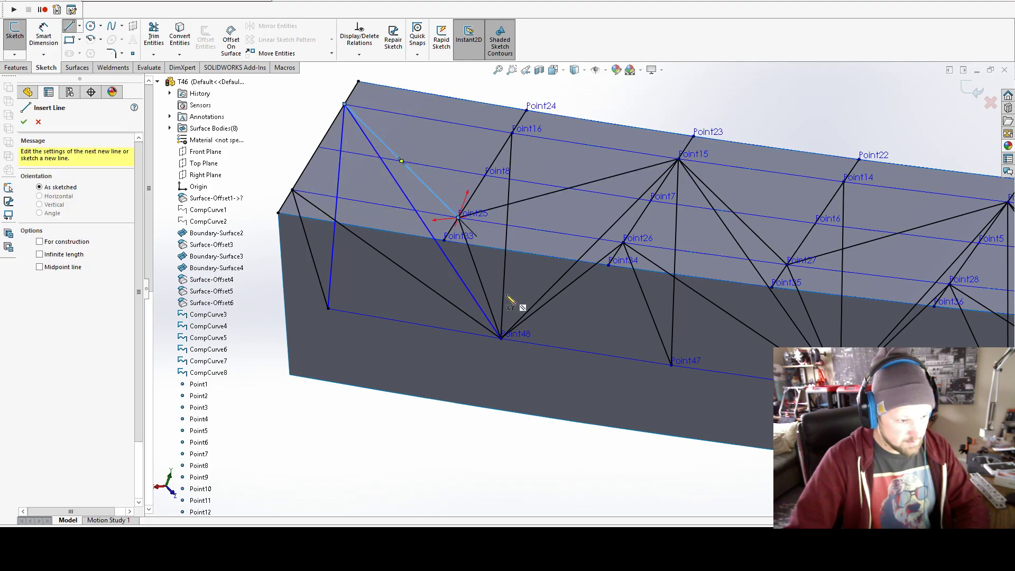
{"action": "mouse_move", "coordinate": [450, 334]}
{"action": "middle_mouse_down"}
{"action": "mouse_move", "coordinate": [491, 322]}
{"action": "mouse_move", "coordinate": [571, 333]}
{"action": "middle_mouse_up"}
{"action": "scroll", "coordinate": [413, 354], "scroll_direction": "down", "scroll_amount": 5}
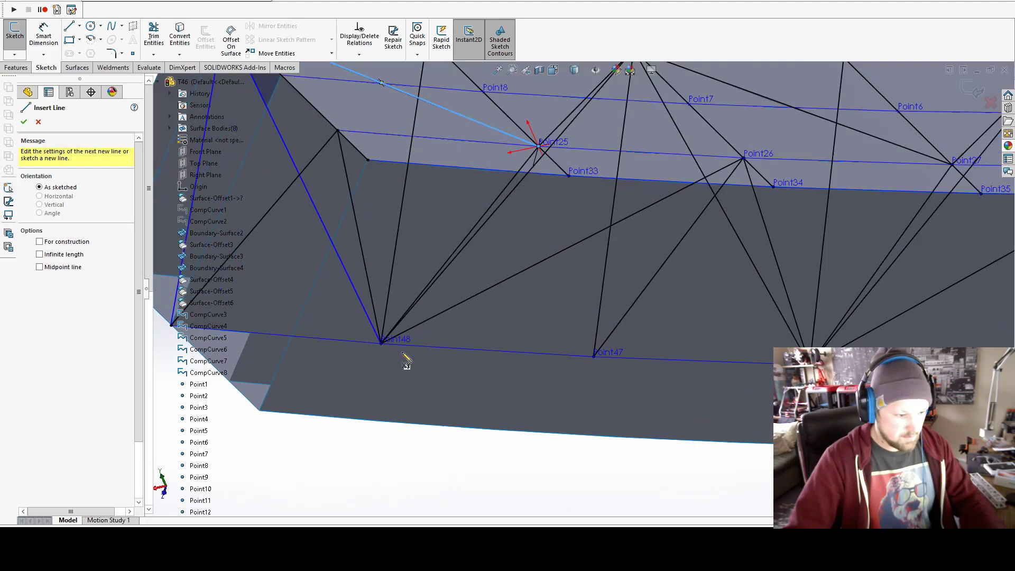
{"action": "scroll", "coordinate": [435, 339], "scroll_direction": "down", "scroll_amount": 4}
{"action": "scroll", "coordinate": [476, 336], "scroll_direction": "up", "scroll_amount": 2}
{"action": "key", "text": "Escape"}
Step: Orbit and zoom around the whole truss, then exit the 3D sketch
{"action": "scroll", "coordinate": [502, 349], "scroll_direction": "up", "scroll_amount": 3}
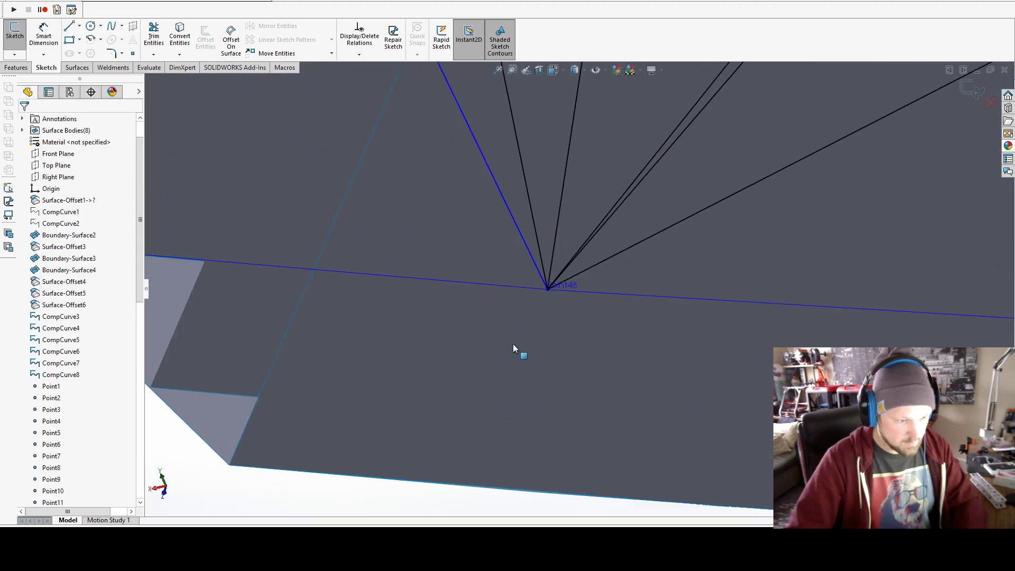
{"action": "scroll", "coordinate": [687, 296], "scroll_direction": "up", "scroll_amount": 5}
{"action": "mouse_move", "coordinate": [716, 287]}
{"action": "middle_mouse_down"}
{"action": "mouse_move", "coordinate": [630, 274]}
{"action": "mouse_move", "coordinate": [555, 296]}
{"action": "middle_mouse_up"}
{"action": "scroll", "coordinate": [528, 306], "scroll_direction": "down", "scroll_amount": 5}
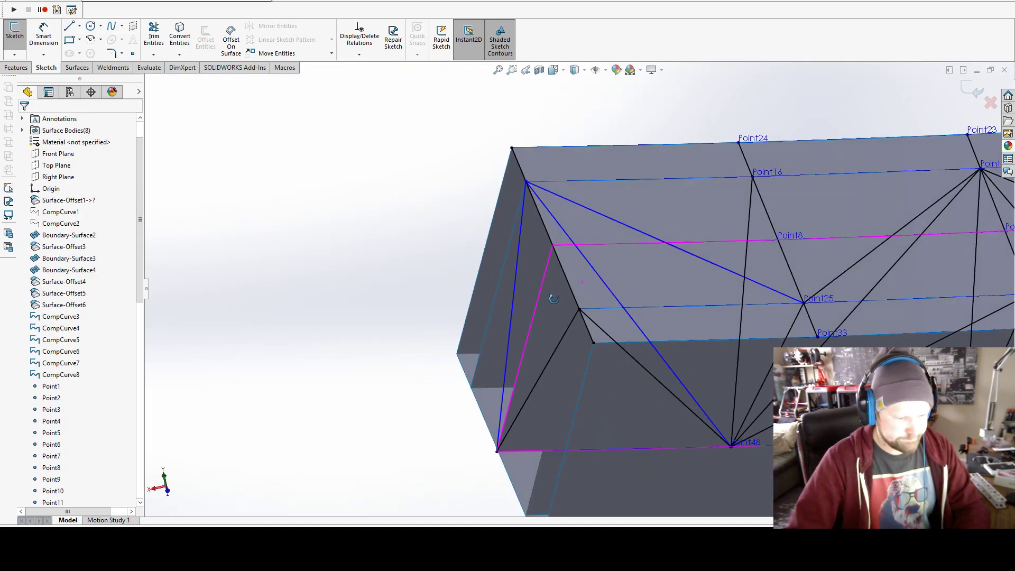
{"action": "scroll", "coordinate": [528, 305], "scroll_direction": "down", "scroll_amount": 2}
{"action": "scroll", "coordinate": [529, 306], "scroll_direction": "up", "scroll_amount": 5}
{"action": "middle_click_drag", "start_coordinate": [546, 344], "coordinate": [713, 274]}
{"action": "scroll", "coordinate": [540, 293], "scroll_direction": "down", "scroll_amount": 4}
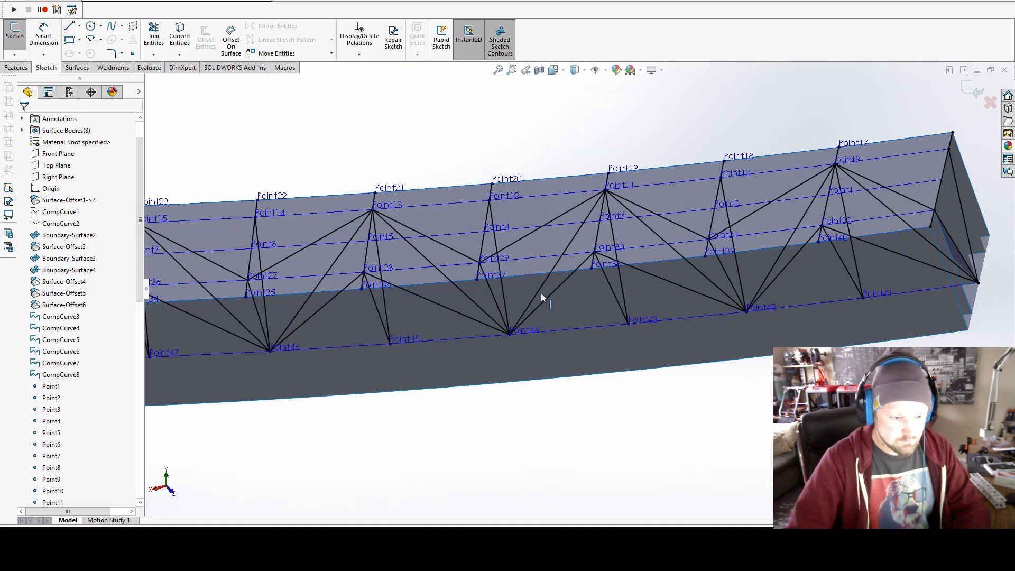
{"action": "mouse_move", "coordinate": [541, 292]}
{"action": "middle_mouse_down"}
{"action": "mouse_move", "coordinate": [565, 262]}
{"action": "mouse_move", "coordinate": [550, 294]}
{"action": "middle_mouse_up"}
{"action": "scroll", "coordinate": [548, 296], "scroll_direction": "up", "scroll_amount": 3}
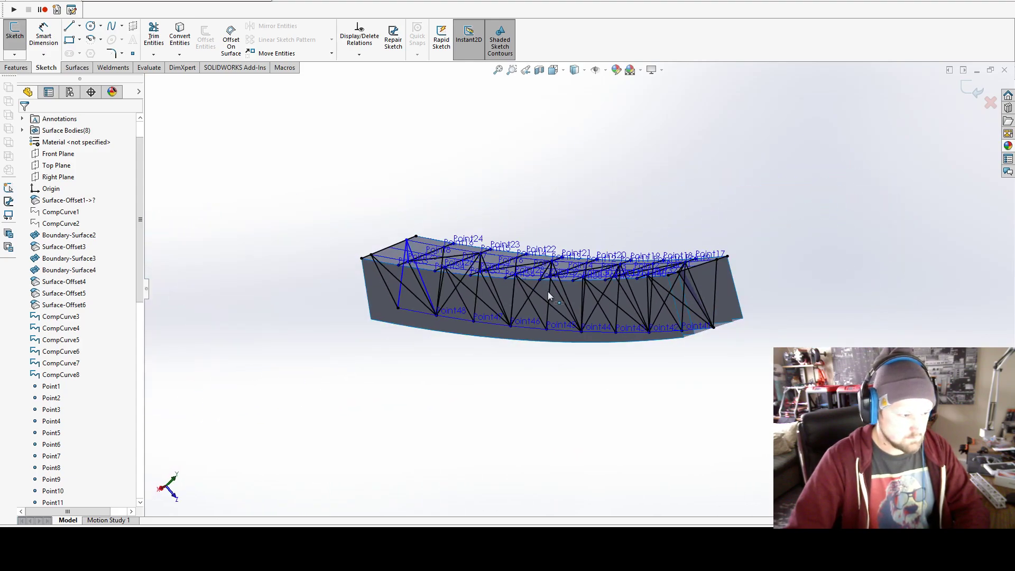
{"action": "left_click", "coordinate": [14, 53]}
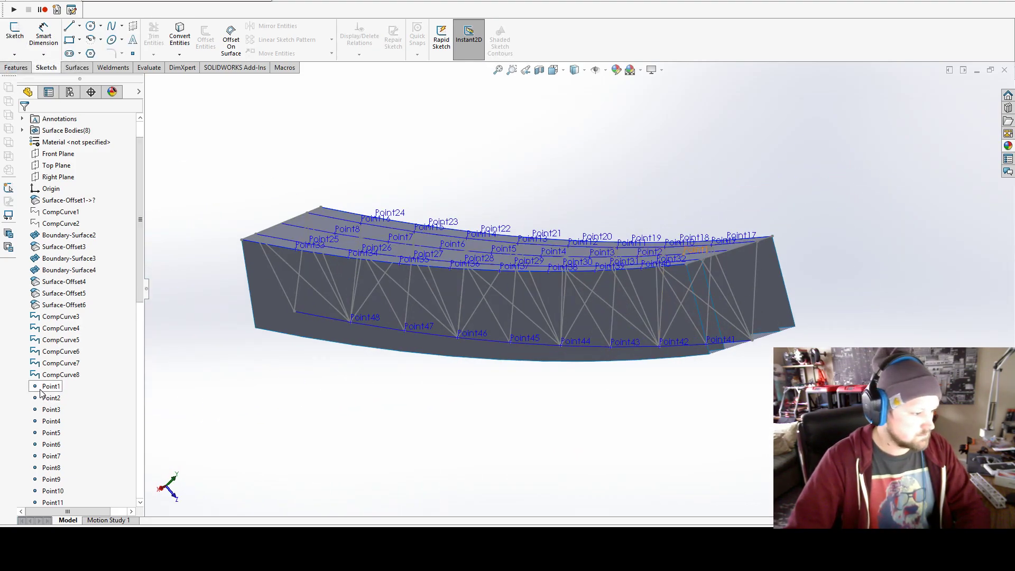
Step: Select reference points Point1 through Point48 in the tree, then clear that selection
{"action": "left_click", "coordinate": [41, 391]}
{"action": "scroll", "coordinate": [95, 306], "scroll_direction": "down", "scroll_amount": 6}
{"action": "scroll", "coordinate": [97, 328], "scroll_direction": "down", "scroll_amount": 7}
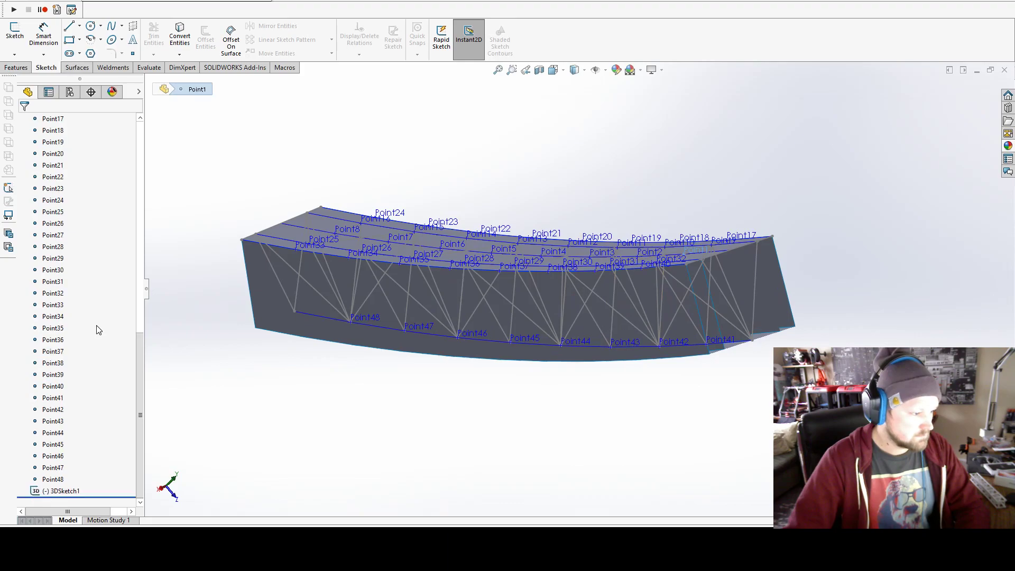
{"action": "left_click", "coordinate": [55, 479], "text": "shift"}
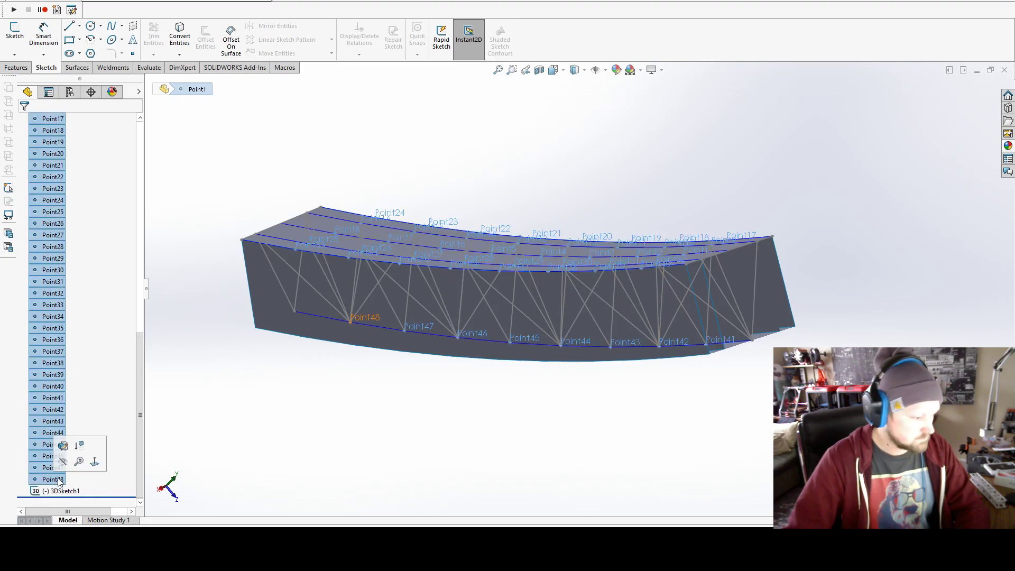
{"action": "left_click", "coordinate": [650, 390]}
Step: Hide Boundary-Surface2 through Surface-Offset6 and orbit to an angled view
{"action": "scroll", "coordinate": [131, 342], "scroll_direction": "up", "scroll_amount": 3}
{"action": "scroll", "coordinate": [98, 361], "scroll_direction": "up", "scroll_amount": 10}
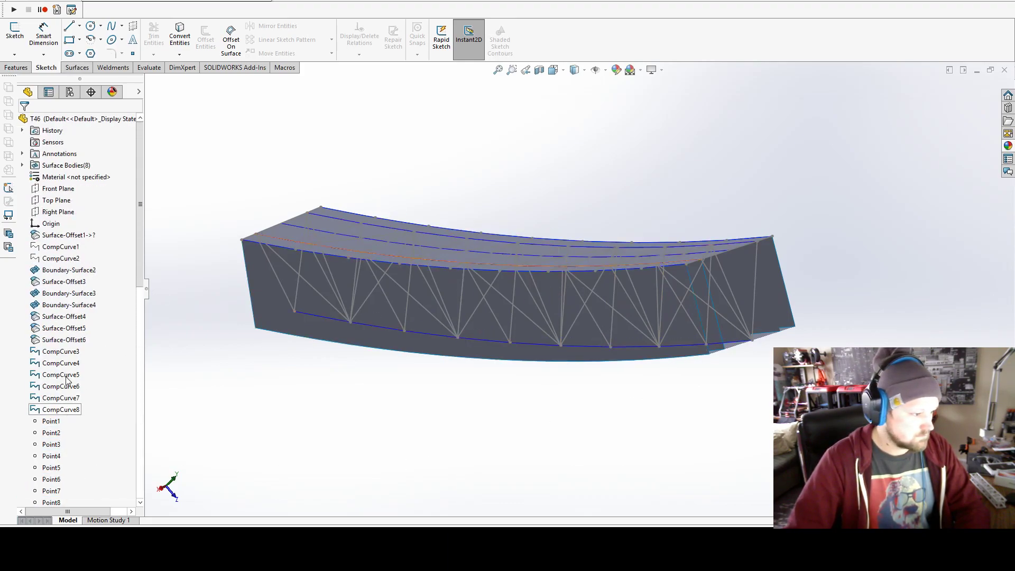
{"action": "left_click", "coordinate": [63, 340]}
{"action": "left_click", "coordinate": [60, 270], "text": "shift"}
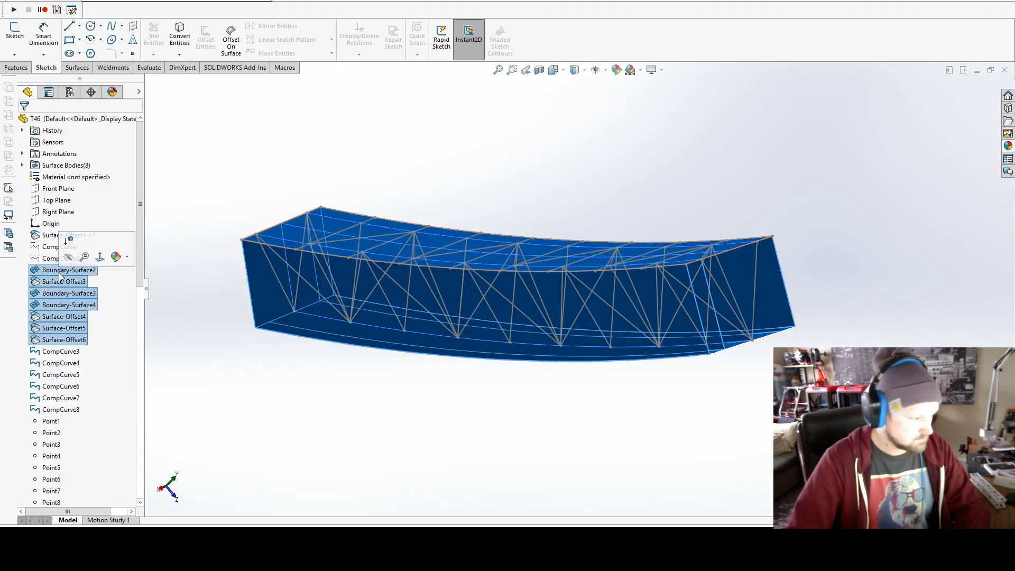
{"action": "left_click", "coordinate": [68, 258]}
{"action": "mouse_move", "coordinate": [491, 417]}
{"action": "middle_mouse_down"}
{"action": "mouse_move", "coordinate": [539, 375]}
{"action": "mouse_move", "coordinate": [637, 356]}
{"action": "middle_mouse_up"}
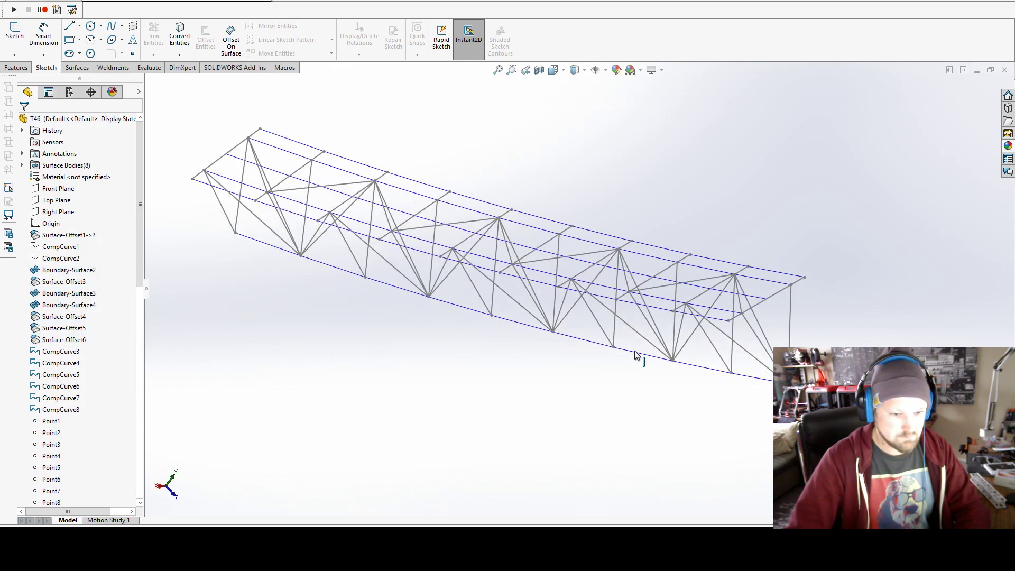
{"action": "left_click", "coordinate": [16, 68]}
Step: Create Plane1 at the truss endpoint, perpendicular to the edge
{"action": "left_click", "coordinate": [427, 52]}
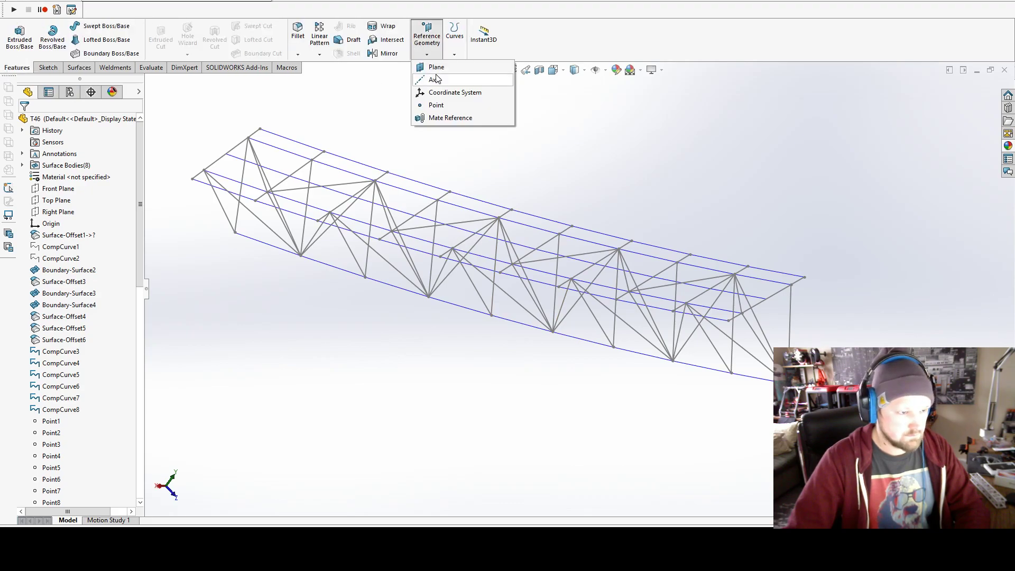
{"action": "left_click", "coordinate": [804, 277]}
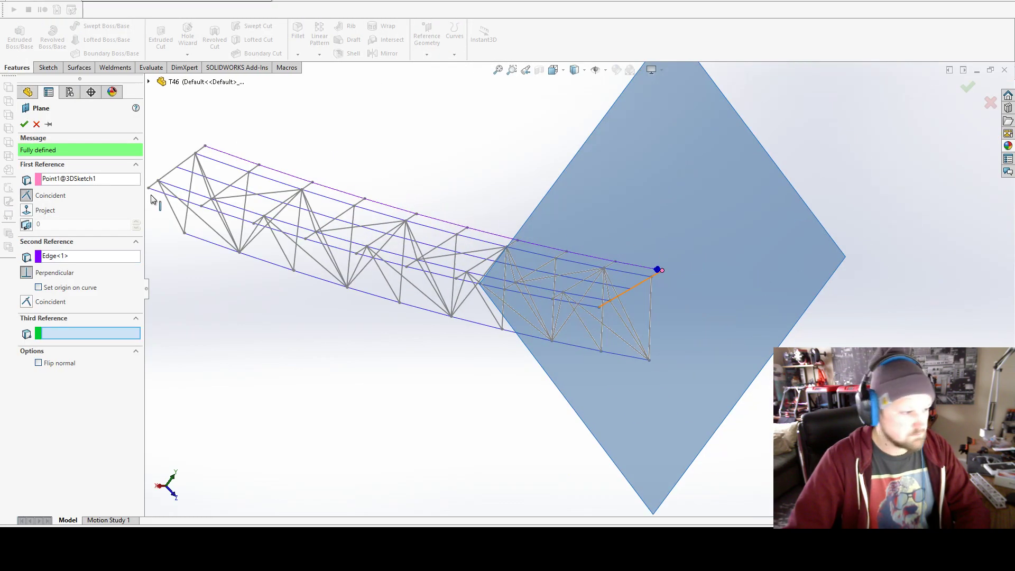
{"action": "left_click", "coordinate": [24, 124]}
Step: Sketch a 0.25in-diameter circle on Plane1 centred on the truss endpoint
{"action": "left_click", "coordinate": [46, 67]}
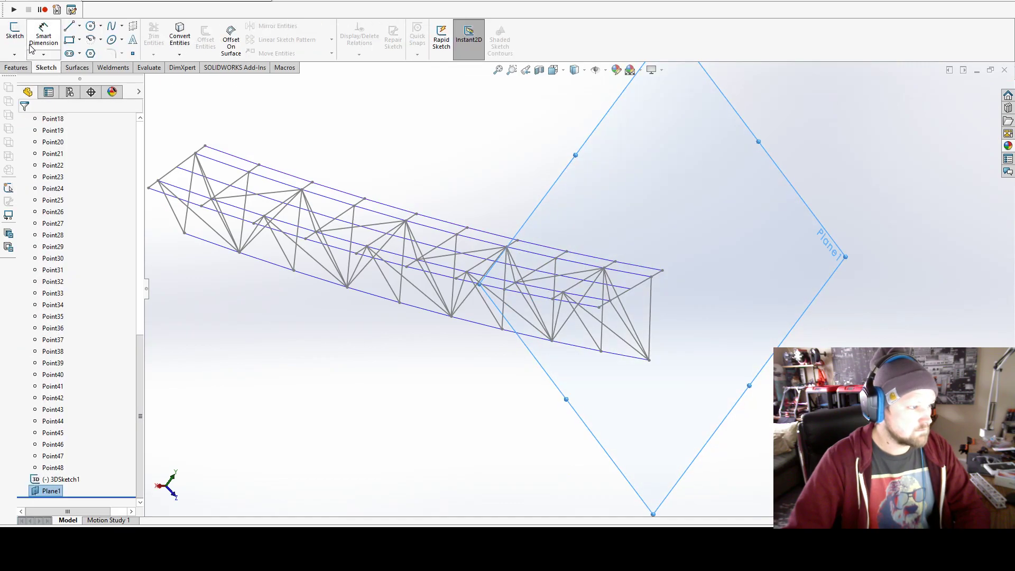
{"action": "left_click", "coordinate": [15, 30]}
{"action": "left_click", "coordinate": [91, 26]}
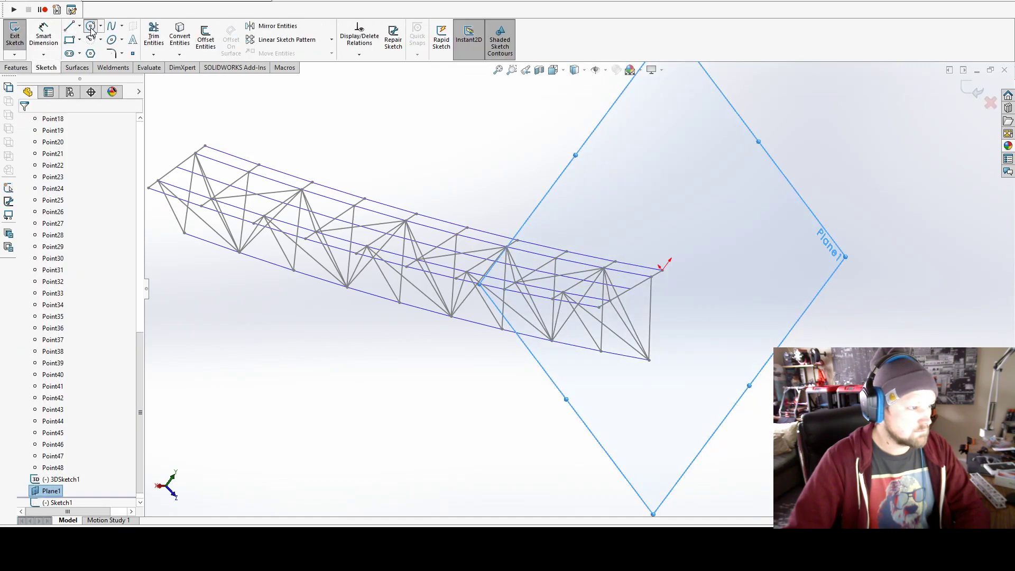
{"action": "left_click", "coordinate": [663, 270]}
{"action": "key", "text": "Escape"}
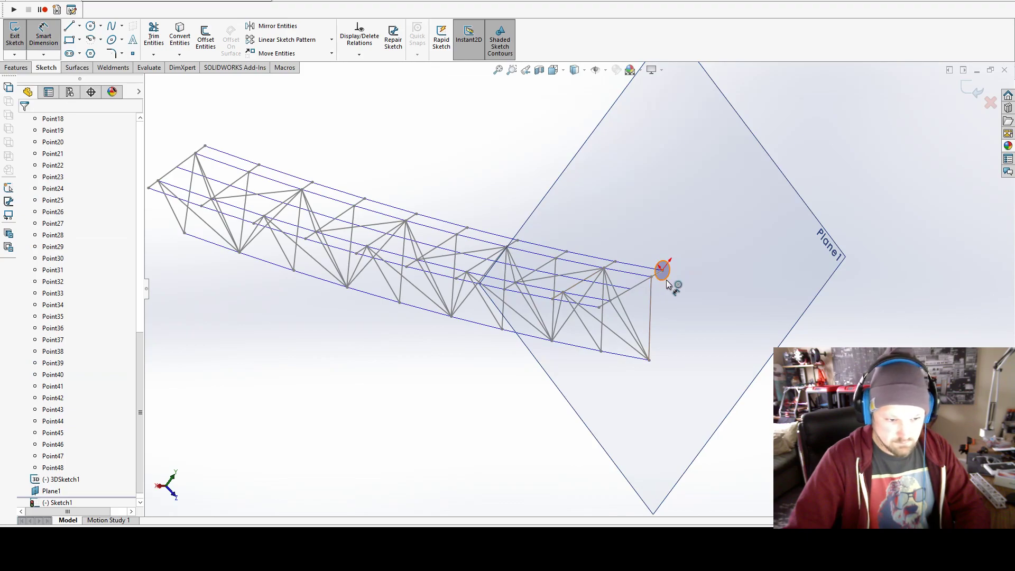
{"action": "left_click", "coordinate": [662, 270]}
{"action": "left_click", "coordinate": [670, 310]}
{"action": "type", "text": ".25"}
{"action": "key", "text": "Return"}
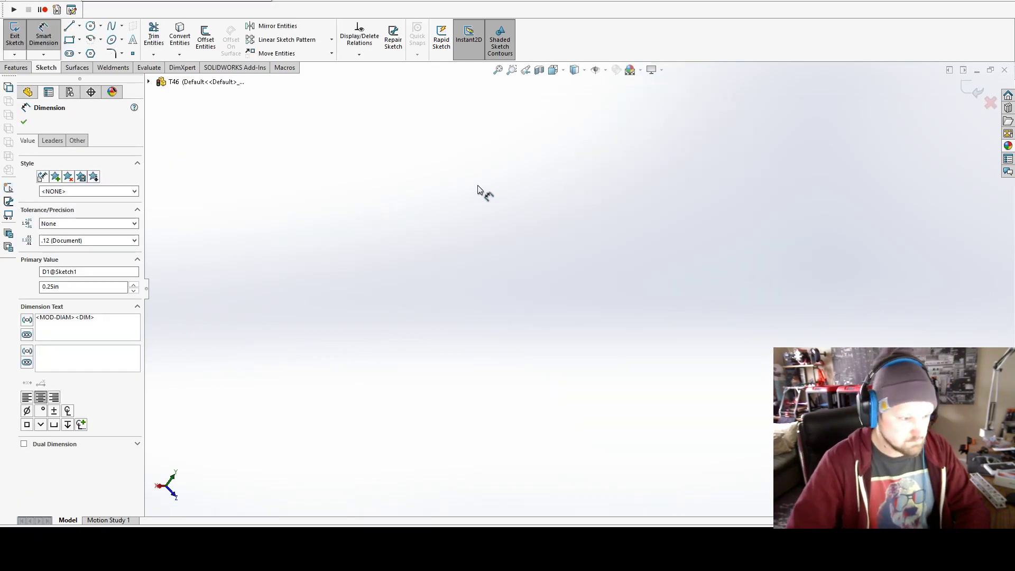
Step: Sweep the circle along the top curve CompCurve3 into Sweep1, then hide Plane1
{"action": "left_click", "coordinate": [552, 74]}
{"action": "left_click", "coordinate": [569, 115]}
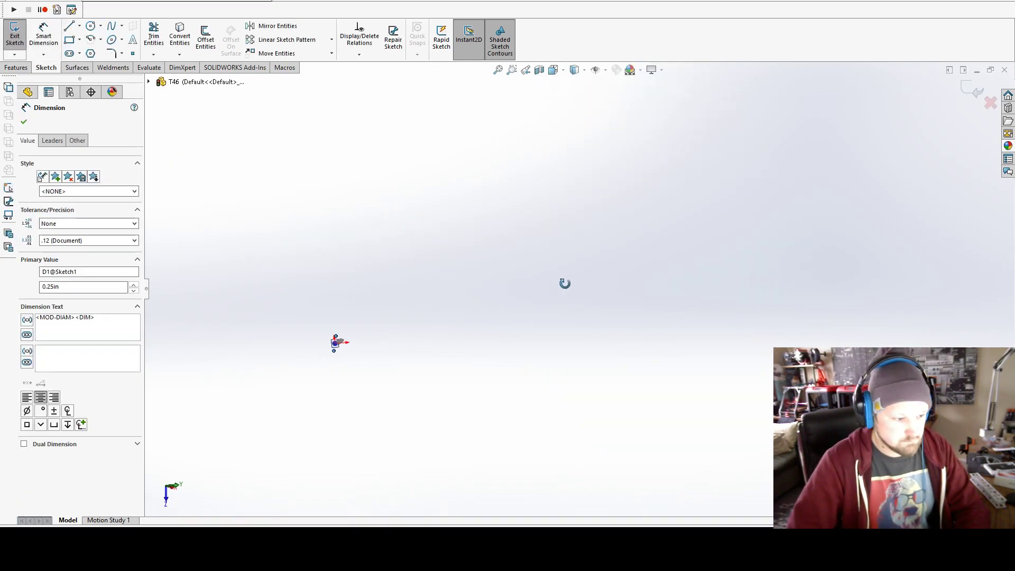
{"action": "middle_click_drag", "start_coordinate": [564, 284], "coordinate": [423, 362]}
{"action": "scroll", "coordinate": [317, 281], "scroll_direction": "down", "scroll_amount": 3}
{"action": "scroll", "coordinate": [304, 309], "scroll_direction": "down", "scroll_amount": 5}
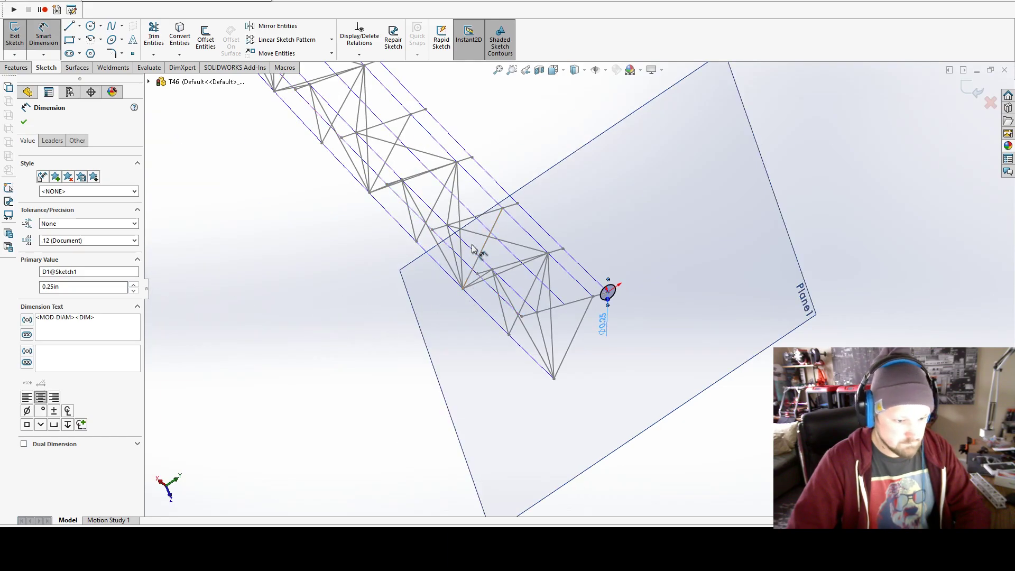
{"action": "left_click", "coordinate": [15, 36]}
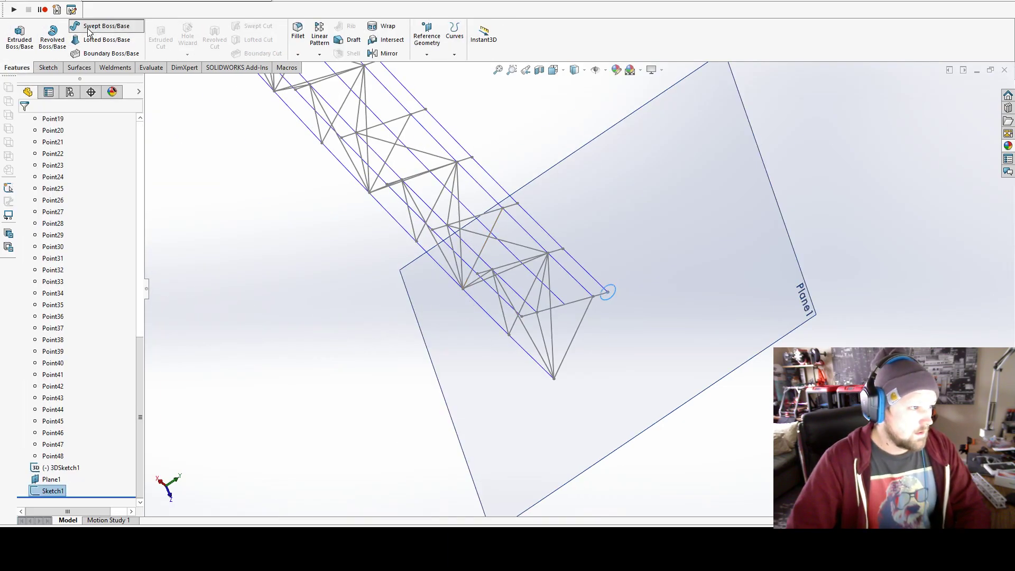
{"action": "left_click", "coordinate": [103, 26]}
{"action": "left_click", "coordinate": [570, 261]}
{"action": "left_click", "coordinate": [24, 122]}
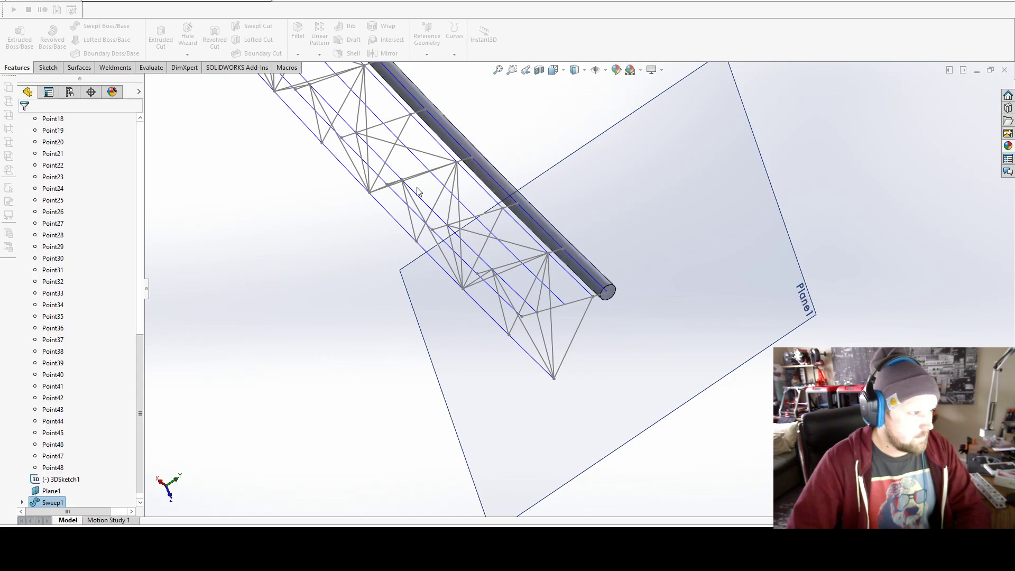
{"action": "left_click", "coordinate": [51, 491]}
{"action": "left_click", "coordinate": [768, 136]}
Step: Create Plane2 at the lower truss node, perpendicular to the adjoining edge
{"action": "left_click", "coordinate": [427, 37]}
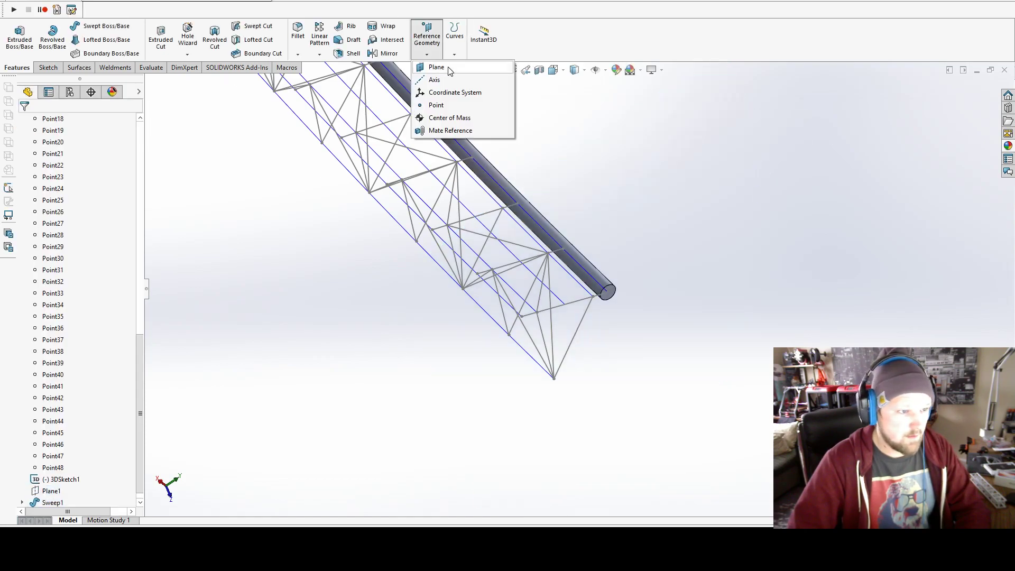
{"action": "left_click", "coordinate": [447, 70]}
{"action": "left_click", "coordinate": [522, 317]}
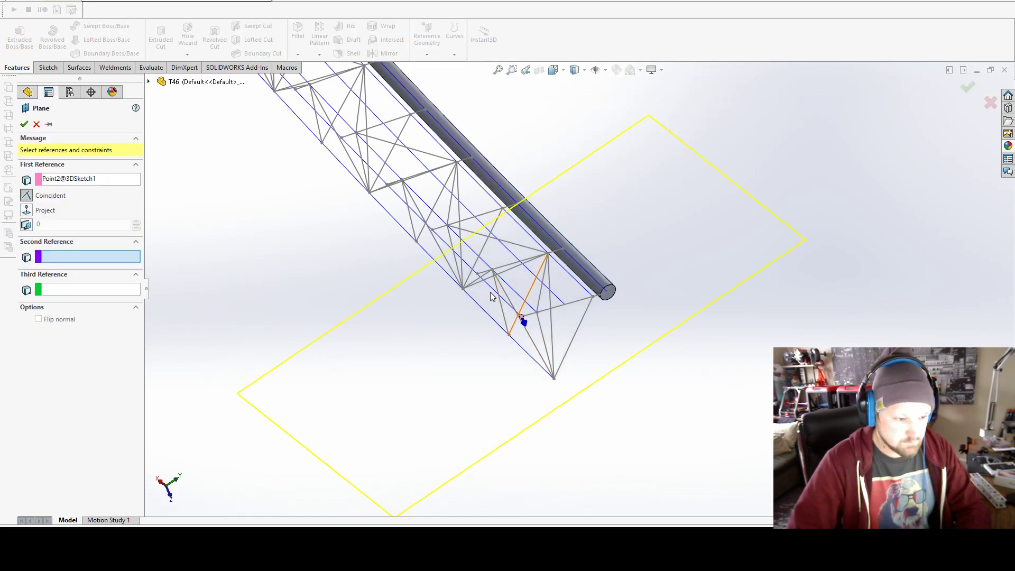
{"action": "left_click", "coordinate": [493, 291]}
{"action": "left_click", "coordinate": [23, 124]}
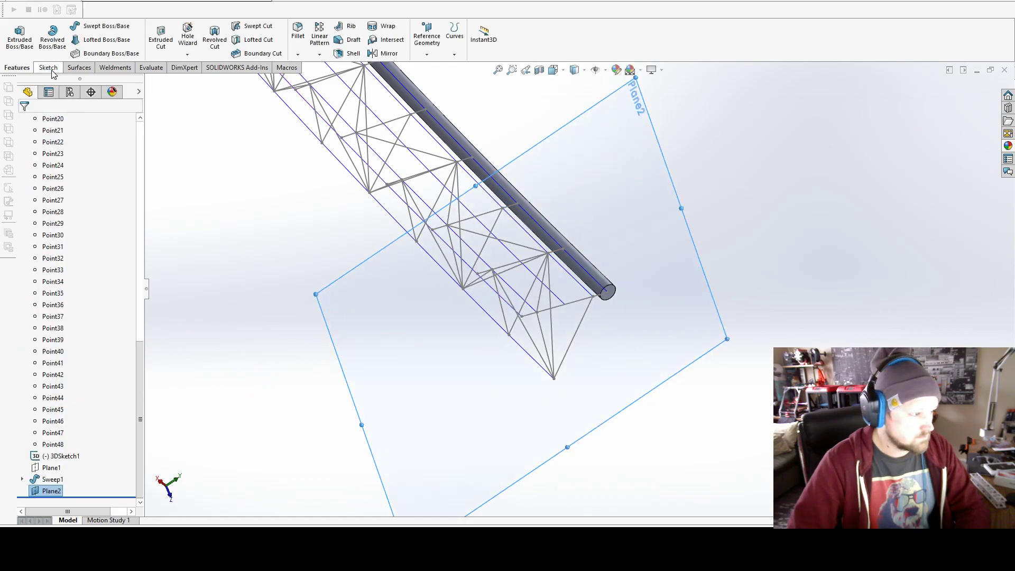
Step: Sketch a 0.25in circle on Plane2 and start a sweep using it as profile
{"action": "key", "text": "c"}
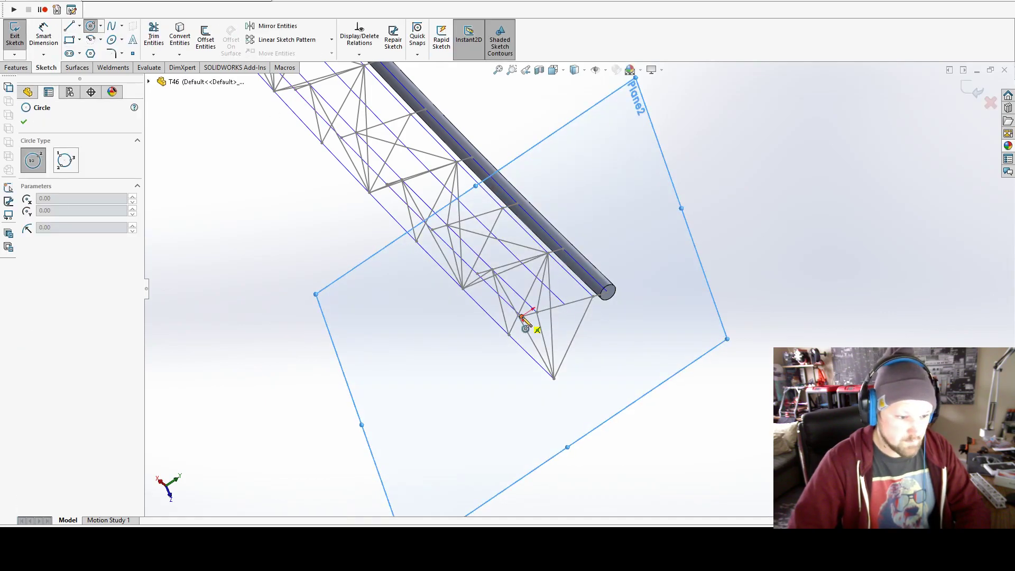
{"action": "left_click_drag", "start_coordinate": [522, 316], "coordinate": [486, 341]}
{"action": "left_click", "coordinate": [51, 45]}
{"action": "left_click", "coordinate": [495, 348]}
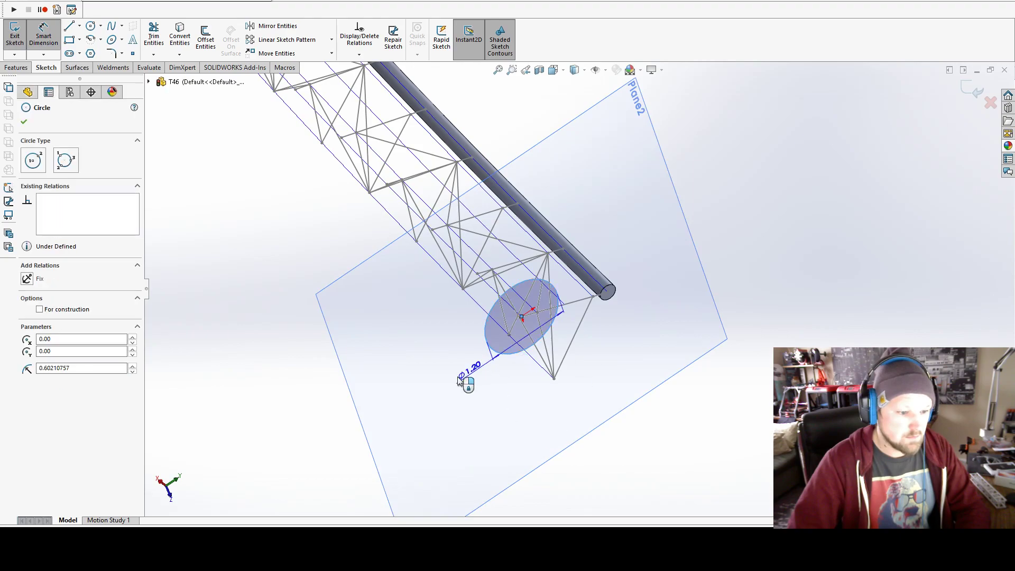
{"action": "left_click", "coordinate": [439, 342]}
{"action": "type", "text": ".25"}
{"action": "key", "text": "Return"}
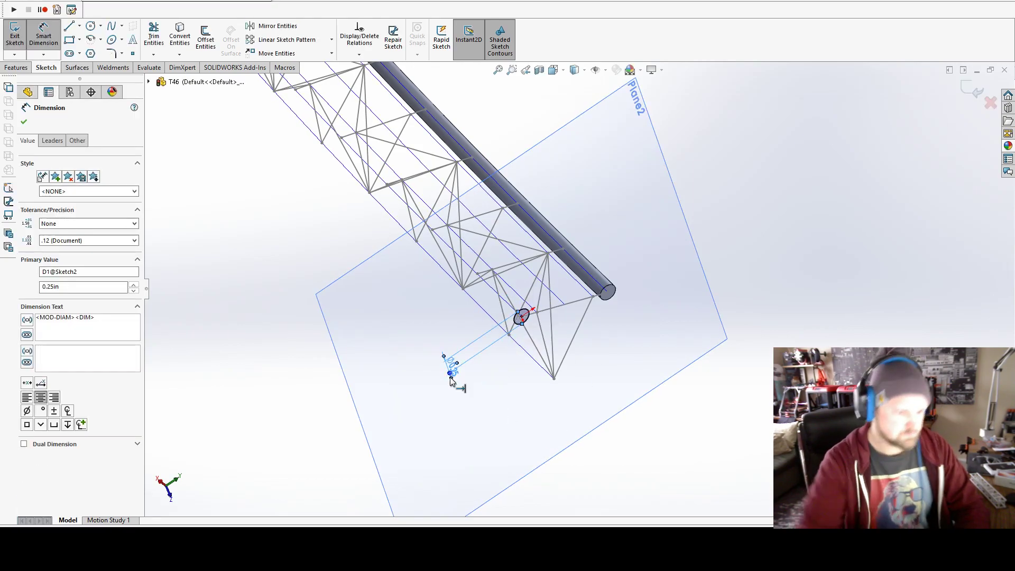
{"action": "left_click", "coordinate": [16, 40]}
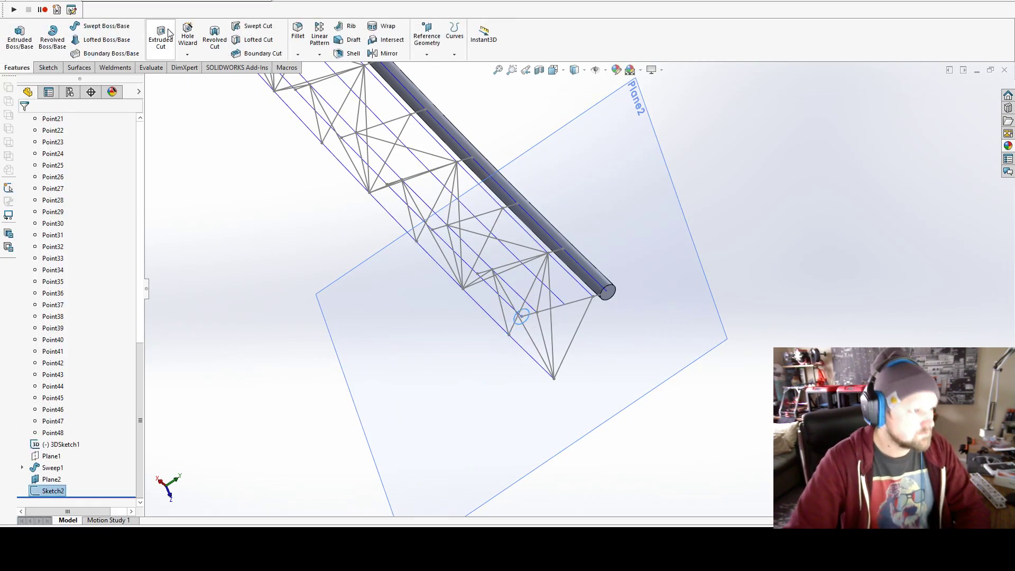
{"action": "left_click", "coordinate": [106, 26]}
{"action": "left_click", "coordinate": [472, 272]}
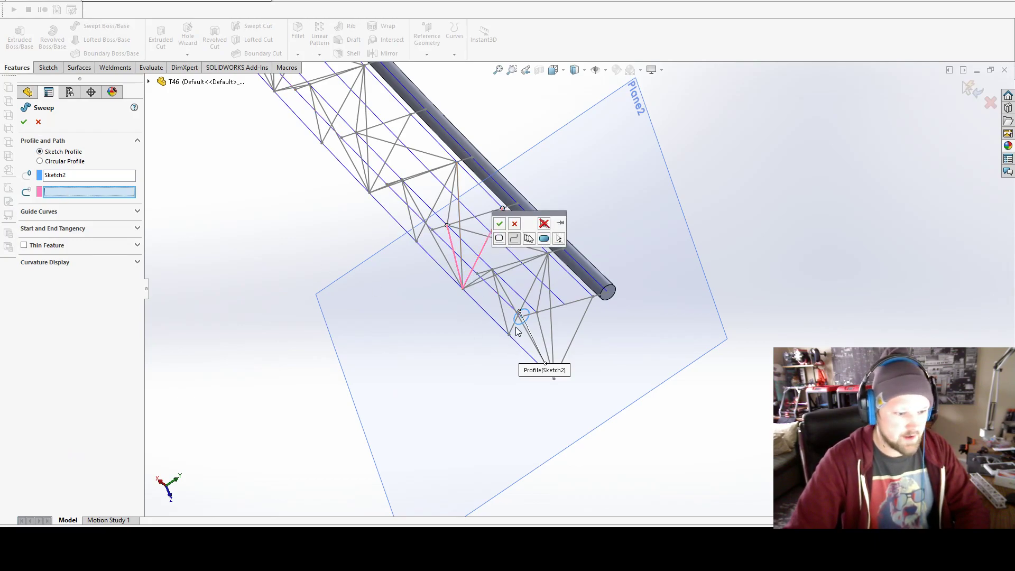
Step: Replace the wrong edge with CompCurve4 as the path, finish Sweep2, and hide Plane2
{"action": "left_click", "coordinate": [515, 223]}
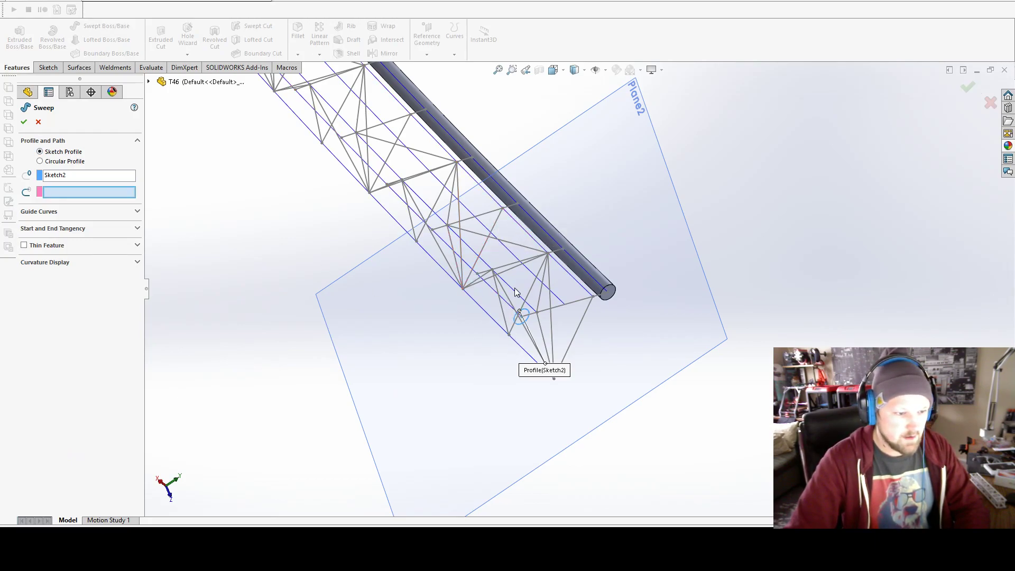
{"action": "left_click", "coordinate": [493, 288]}
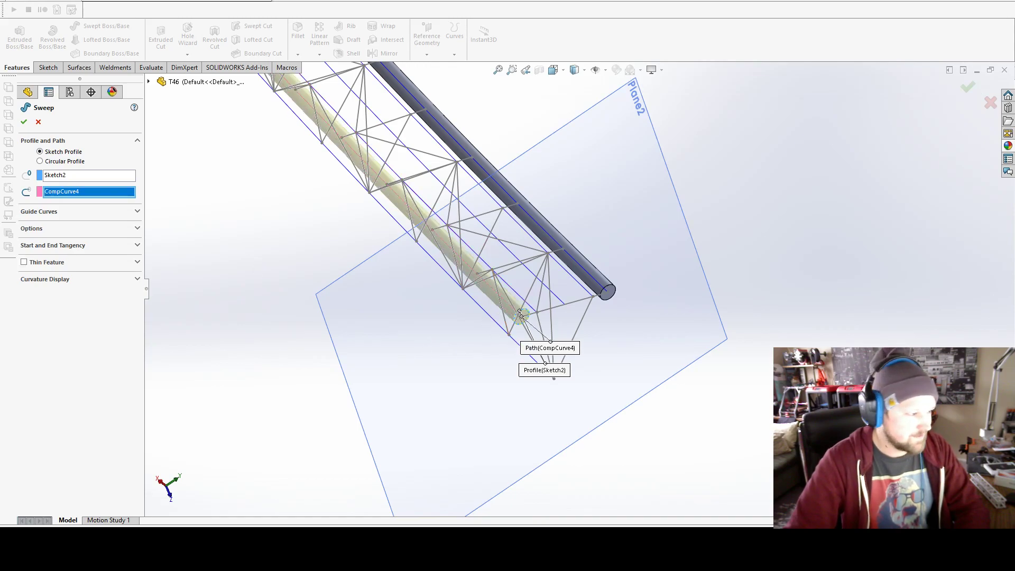
{"action": "left_click", "coordinate": [23, 122]}
{"action": "left_click", "coordinate": [655, 123]}
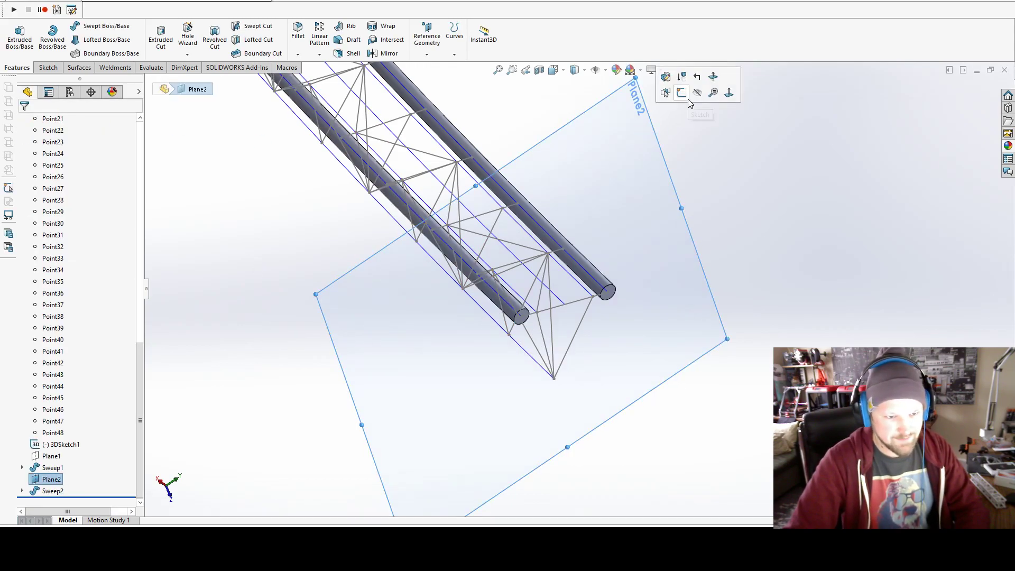
{"action": "left_click", "coordinate": [690, 93]}
{"action": "scroll", "coordinate": [597, 227], "scroll_direction": "up", "scroll_amount": 3}
{"action": "middle_click_drag", "start_coordinate": [597, 227], "coordinate": [505, 228]}
{"action": "scroll", "coordinate": [506, 227], "scroll_direction": "down", "scroll_amount": 3}
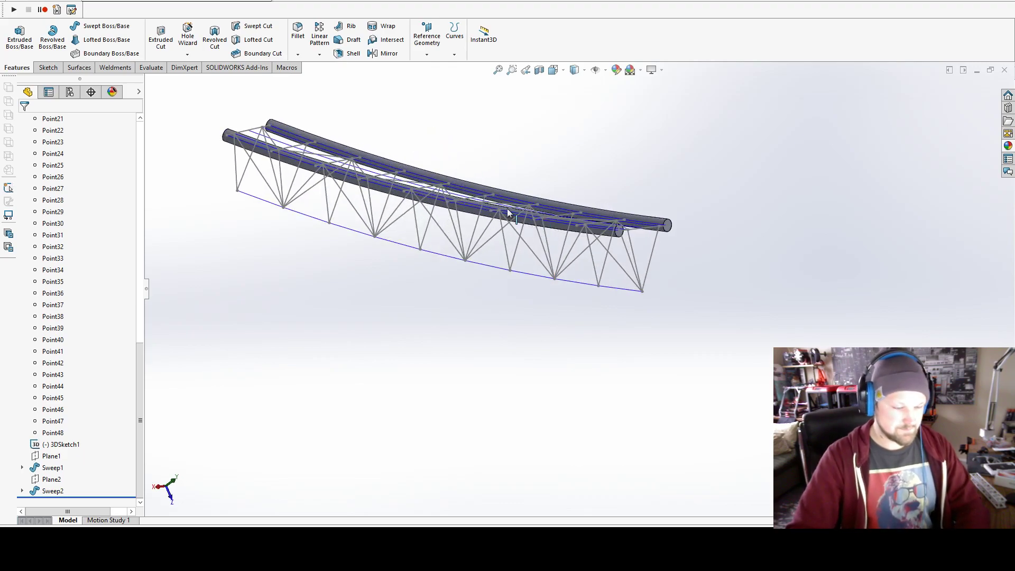
{"action": "scroll", "coordinate": [505, 228], "scroll_direction": "down", "scroll_amount": 2}
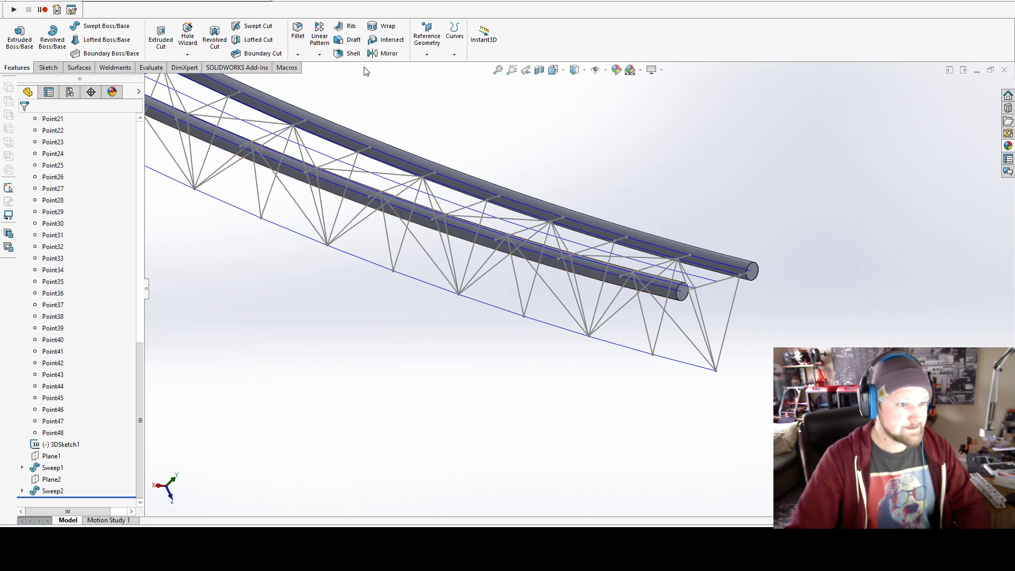
Step: Start a Square SqureTube structural member with the truss end segment as first path
{"action": "left_click", "coordinate": [114, 67]}
{"action": "left_click", "coordinate": [77, 37]}
{"action": "left_click", "coordinate": [62, 212]}
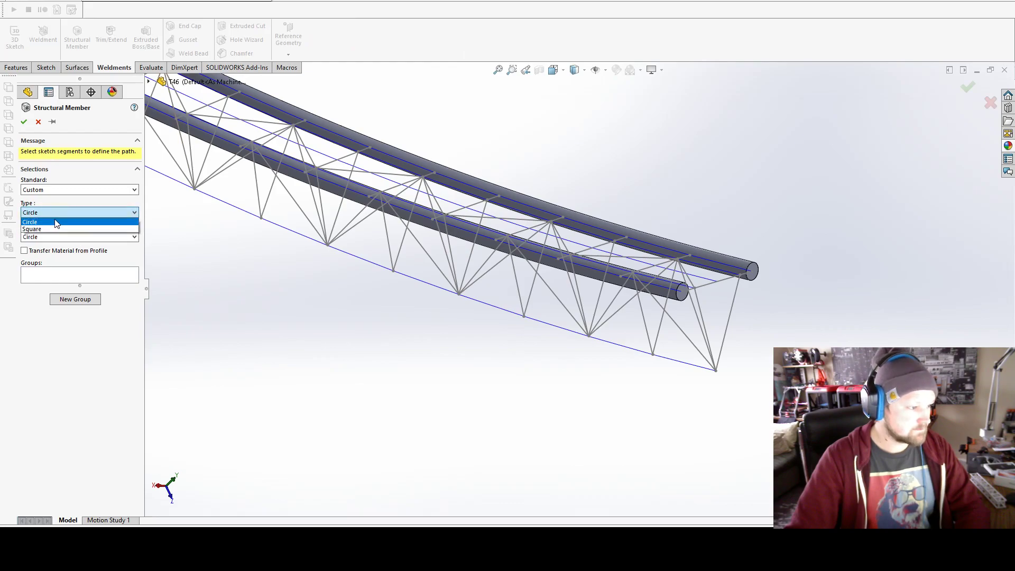
{"action": "left_click", "coordinate": [61, 237]}
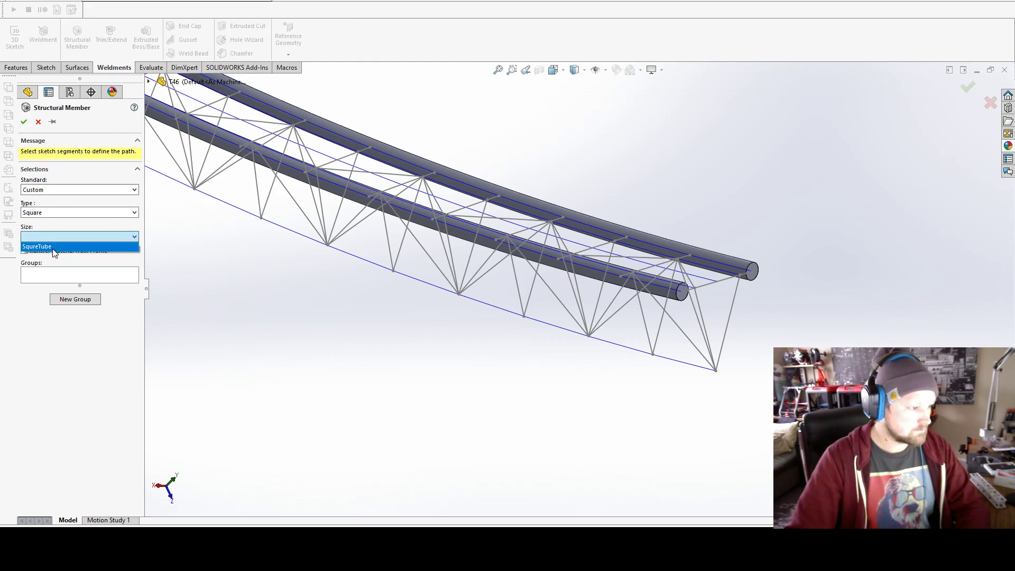
{"action": "left_click", "coordinate": [719, 284]}
{"action": "scroll", "coordinate": [703, 317], "scroll_direction": "down", "scroll_amount": 5}
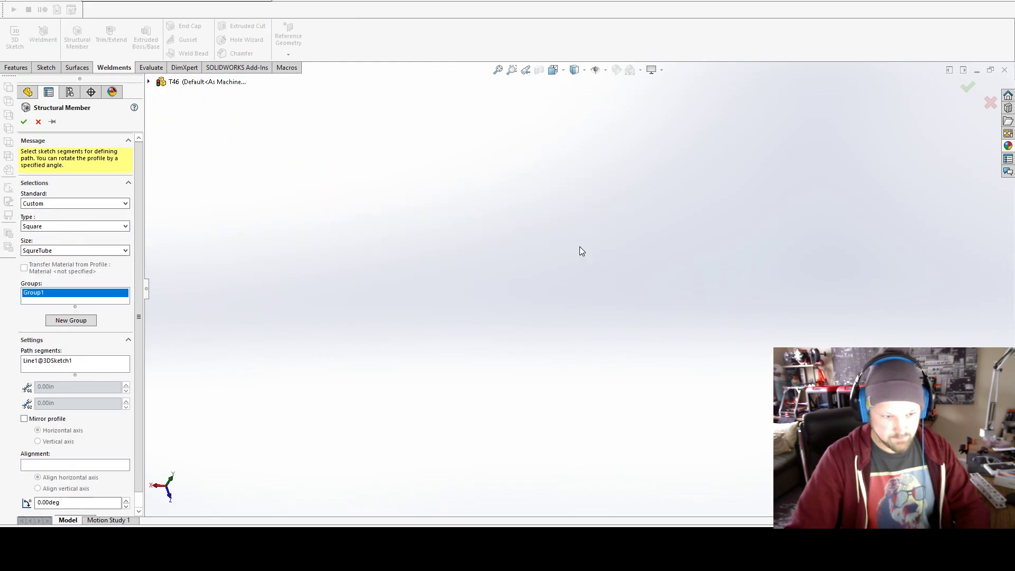
Step: Align the first group to the diagonal line; add right-end legs aligned to the crosspiece
{"action": "left_click", "coordinate": [574, 69]}
{"action": "left_click", "coordinate": [568, 100]}
{"action": "mouse_move", "coordinate": [657, 288]}
{"action": "middle_mouse_down"}
{"action": "mouse_move", "coordinate": [766, 226]}
{"action": "mouse_move", "coordinate": [891, 258]}
{"action": "mouse_move", "coordinate": [883, 192]}
{"action": "middle_mouse_up"}
{"action": "scroll", "coordinate": [778, 254], "scroll_direction": "down", "scroll_amount": 5}
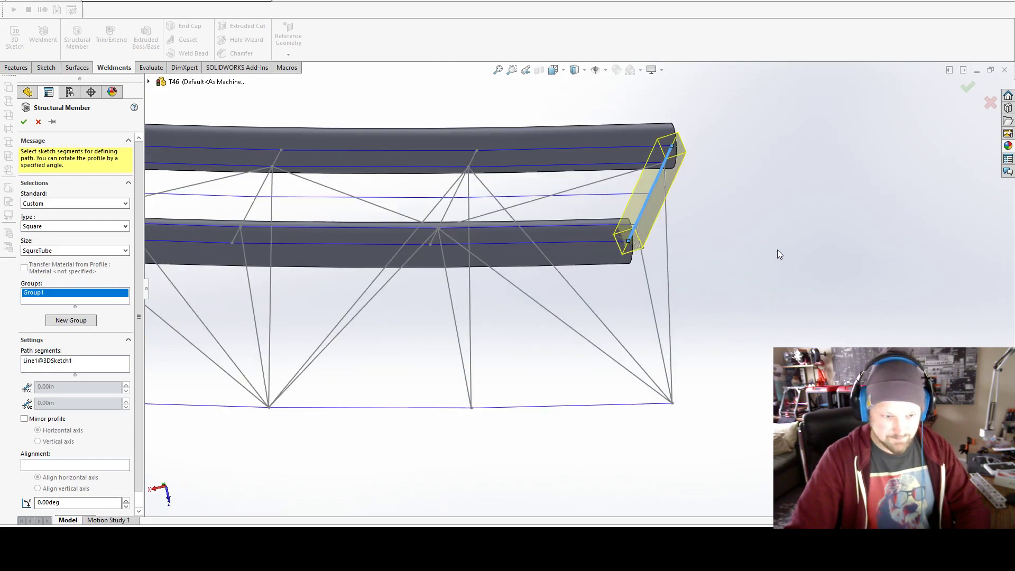
{"action": "left_click", "coordinate": [76, 464]}
{"action": "left_click", "coordinate": [658, 332]}
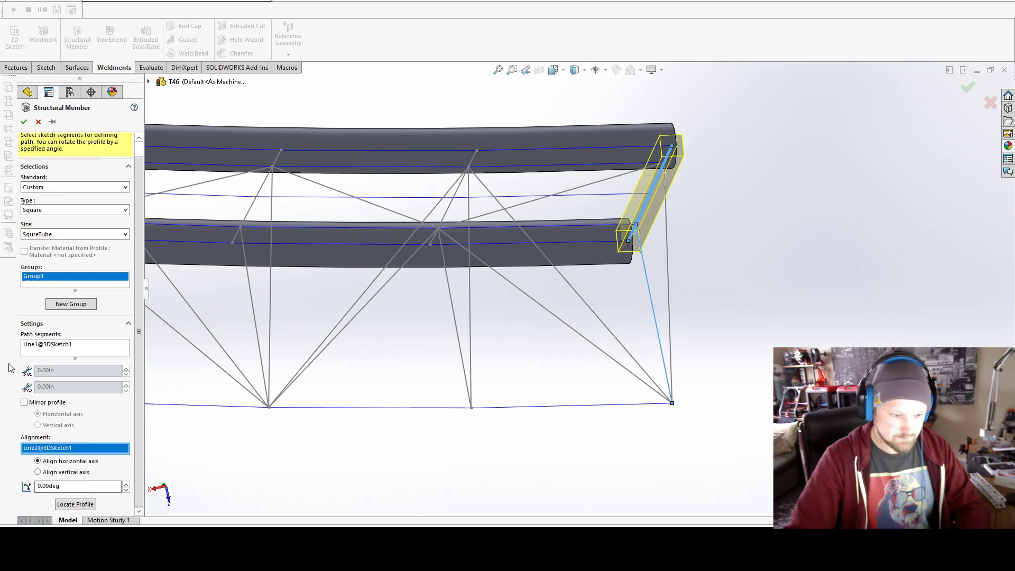
{"action": "left_click", "coordinate": [55, 299]}
{"action": "left_click", "coordinate": [668, 286]}
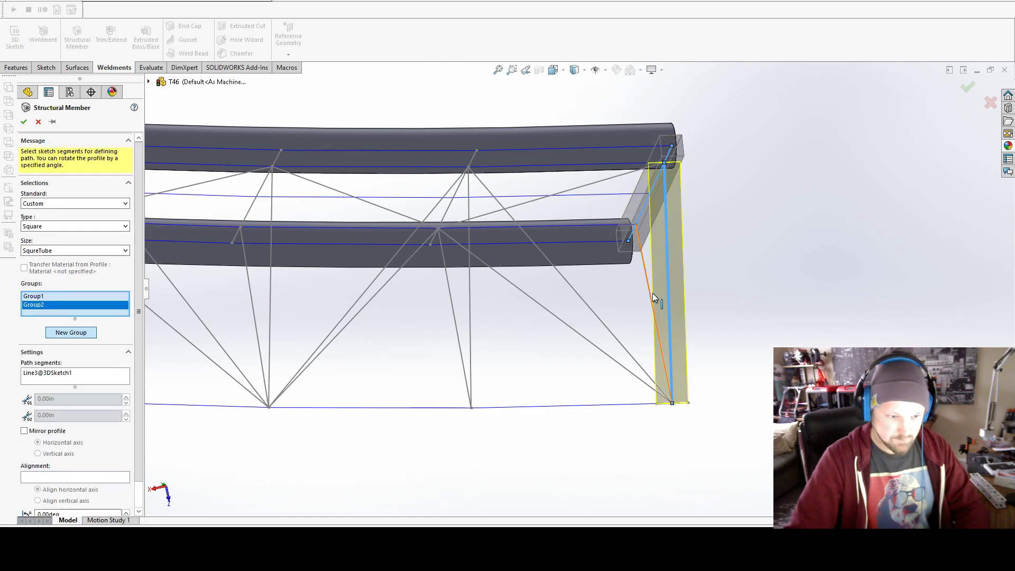
{"action": "left_click", "coordinate": [654, 192]}
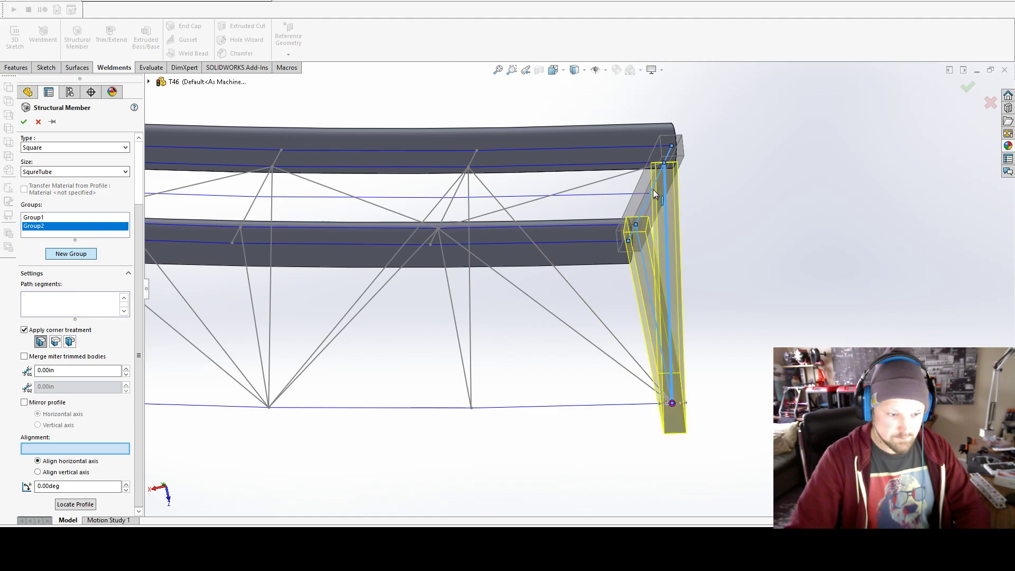
Step: Add the next crosspiece aligned to the vertical, plus its vertical and slanted legs
{"action": "left_click", "coordinate": [451, 205]}
{"action": "left_click", "coordinate": [459, 362]}
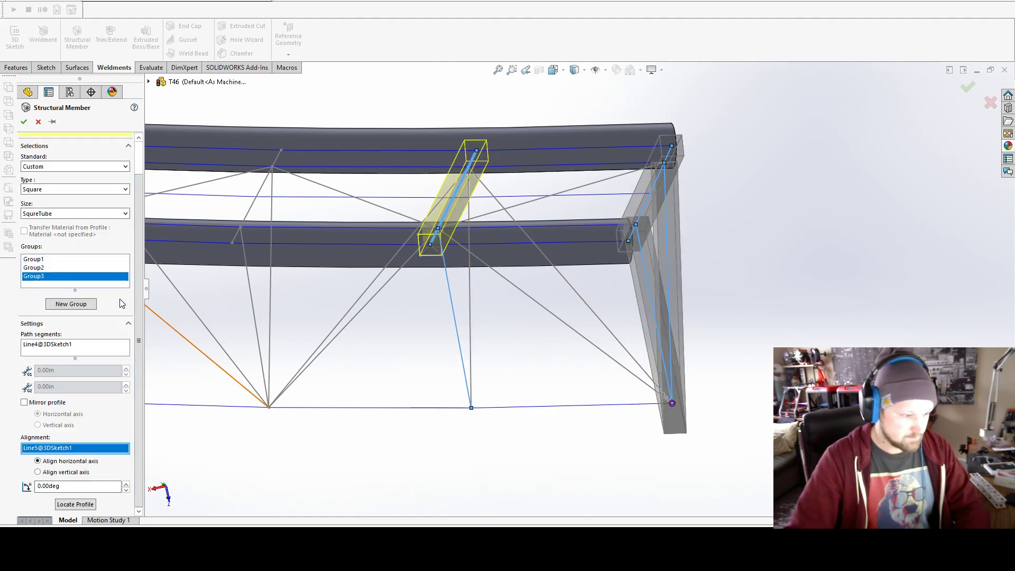
{"action": "left_click", "coordinate": [88, 307]}
{"action": "left_click", "coordinate": [470, 299]}
{"action": "left_click", "coordinate": [455, 319]}
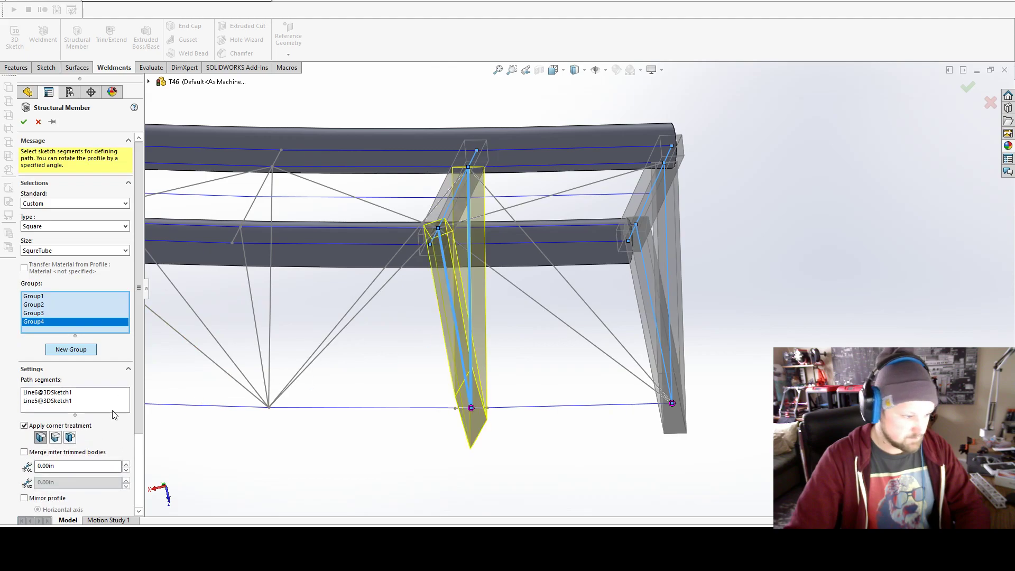
{"action": "left_click", "coordinate": [83, 448]}
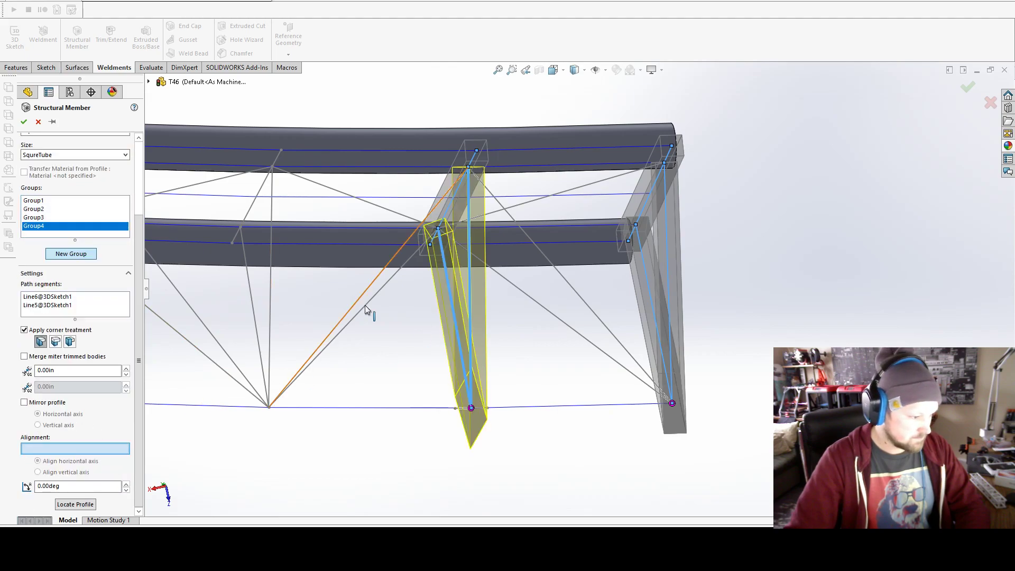
{"action": "left_click", "coordinate": [461, 186]}
Step: Add a group for the next short crosspiece, aligned to the line below it
{"action": "scroll", "coordinate": [502, 244], "scroll_direction": "up", "scroll_amount": 5}
{"action": "scroll", "coordinate": [333, 289], "scroll_direction": "down", "scroll_amount": 3}
{"action": "left_click", "coordinate": [71, 253]}
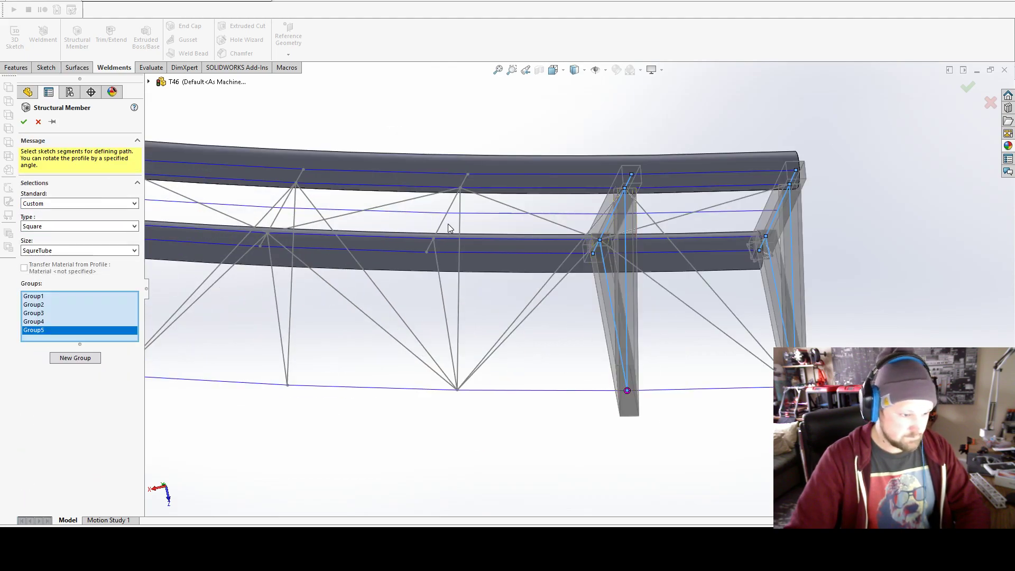
{"action": "left_click", "coordinate": [447, 213]}
{"action": "scroll", "coordinate": [63, 431], "scroll_direction": "down", "scroll_amount": 2}
{"action": "left_click", "coordinate": [103, 449]}
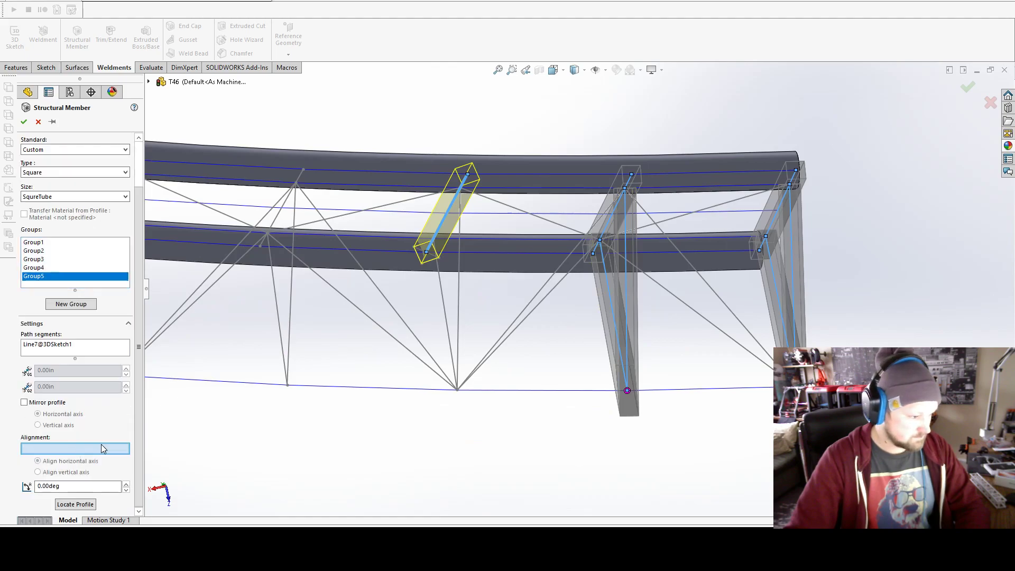
{"action": "left_click", "coordinate": [446, 317]}
Step: Add a group for the legs below that crosspiece and set its alignment
{"action": "left_click", "coordinate": [65, 306]}
{"action": "left_click", "coordinate": [460, 303]}
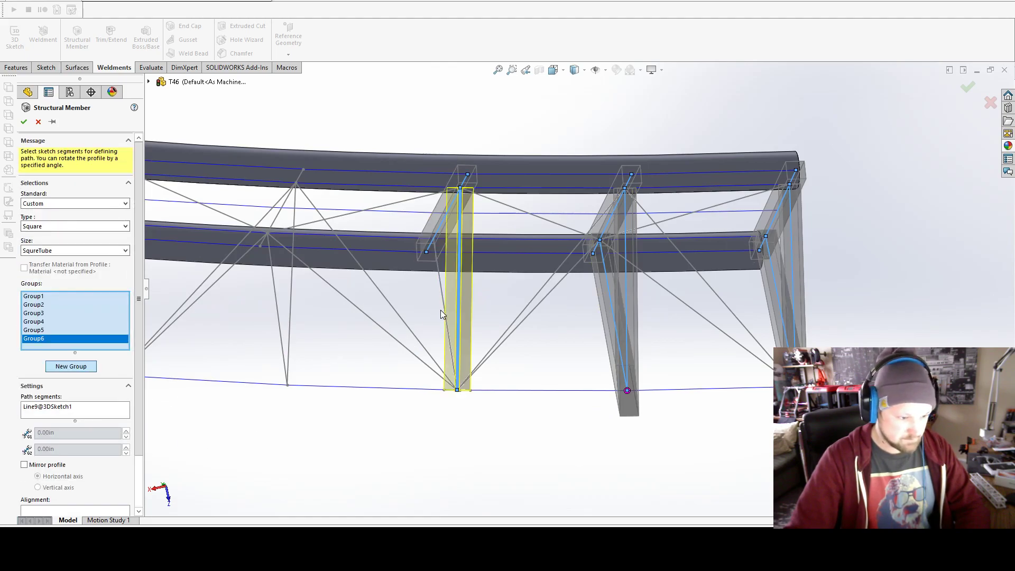
{"action": "scroll", "coordinate": [159, 402], "scroll_direction": "down", "scroll_amount": 3}
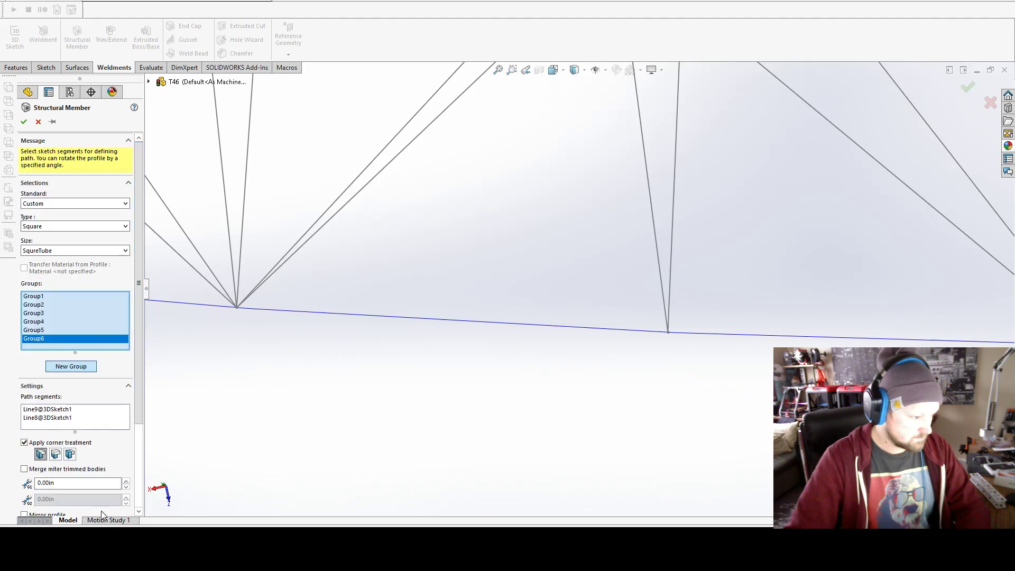
{"action": "scroll", "coordinate": [99, 454], "scroll_direction": "down", "scroll_amount": 2}
{"action": "left_click", "coordinate": [73, 449]}
{"action": "scroll", "coordinate": [652, 405], "scroll_direction": "up", "scroll_amount": 3}
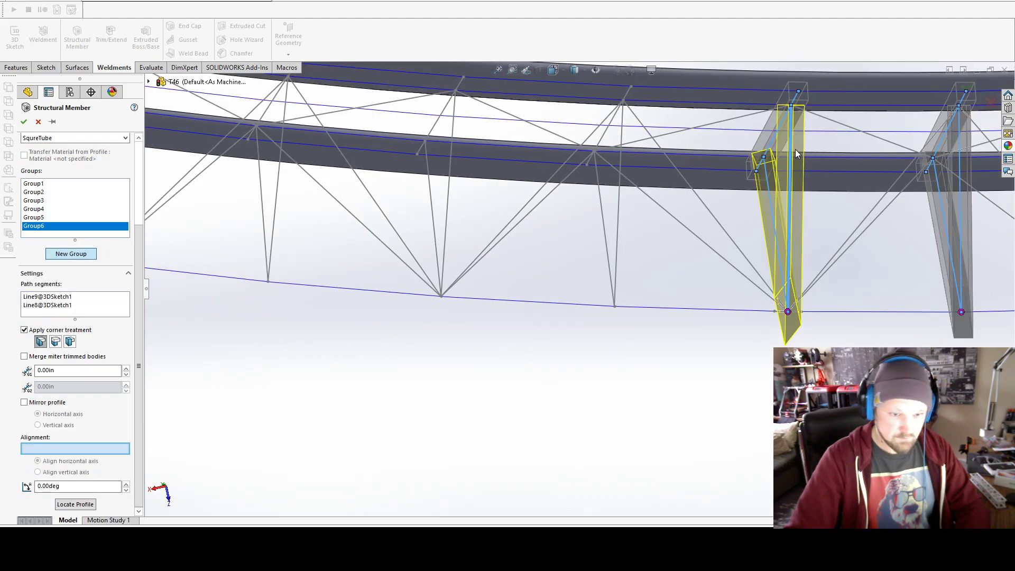
Step: Add the next crosspiece aligned to the vertical below, and its diagonal leg aligned to the crosspiece
{"action": "key", "text": "Return"}
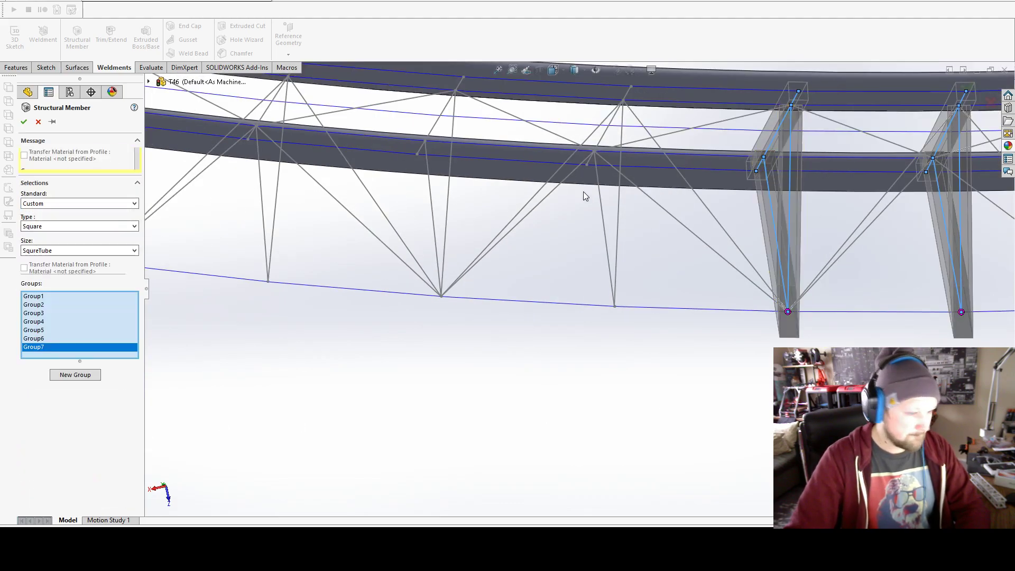
{"action": "left_click", "coordinate": [612, 129]}
{"action": "scroll", "coordinate": [68, 458], "scroll_direction": "down", "scroll_amount": 2}
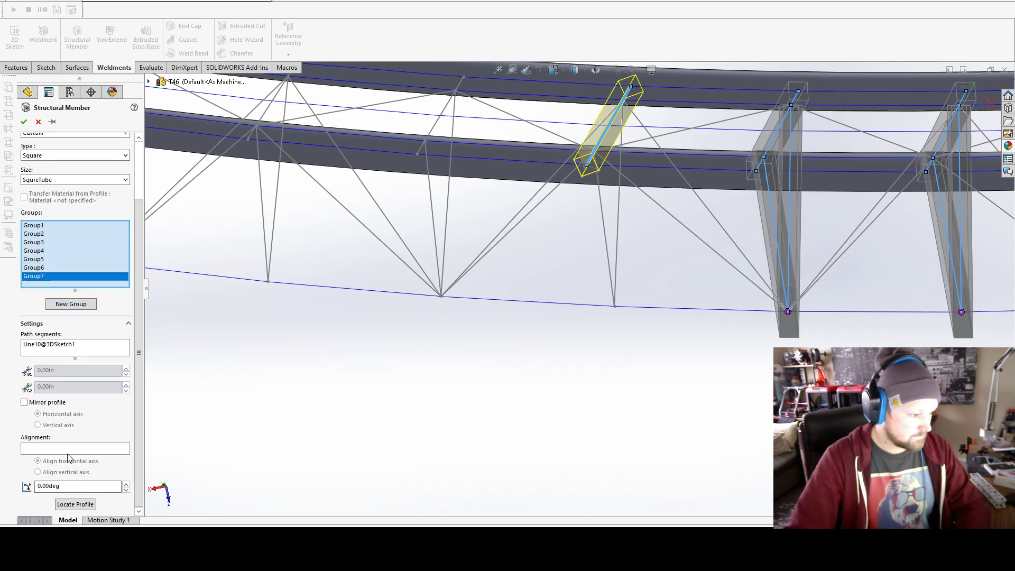
{"action": "left_click", "coordinate": [112, 449]}
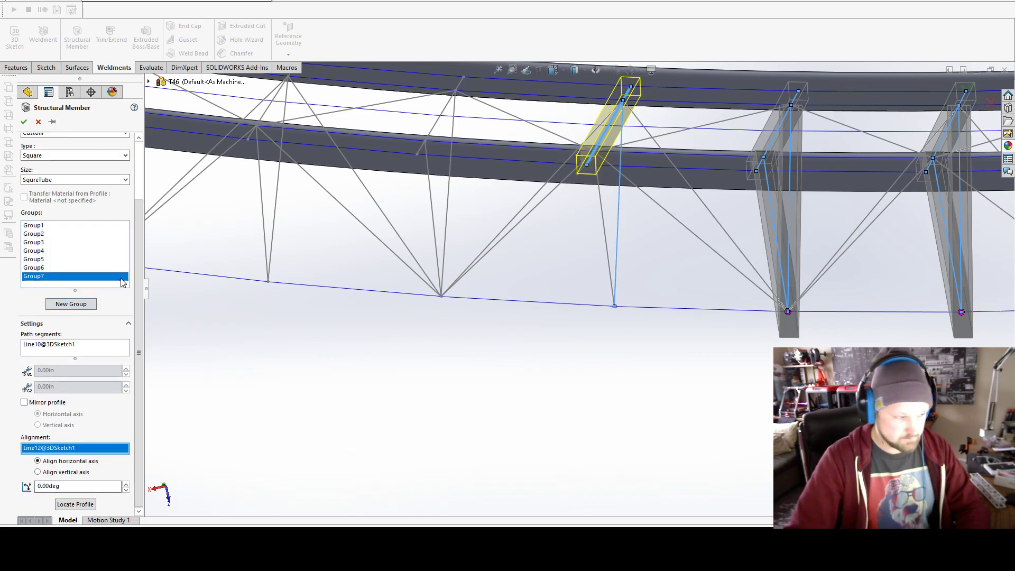
{"action": "left_click", "coordinate": [621, 227]}
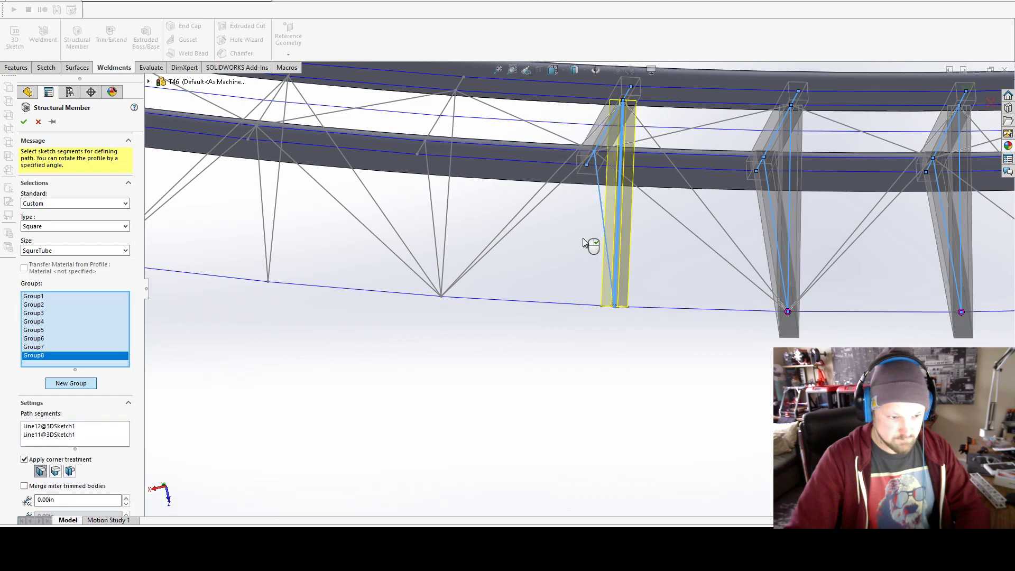
{"action": "left_click", "coordinate": [599, 238]}
{"action": "scroll", "coordinate": [89, 410], "scroll_direction": "down", "scroll_amount": 3}
{"action": "left_click", "coordinate": [82, 449]}
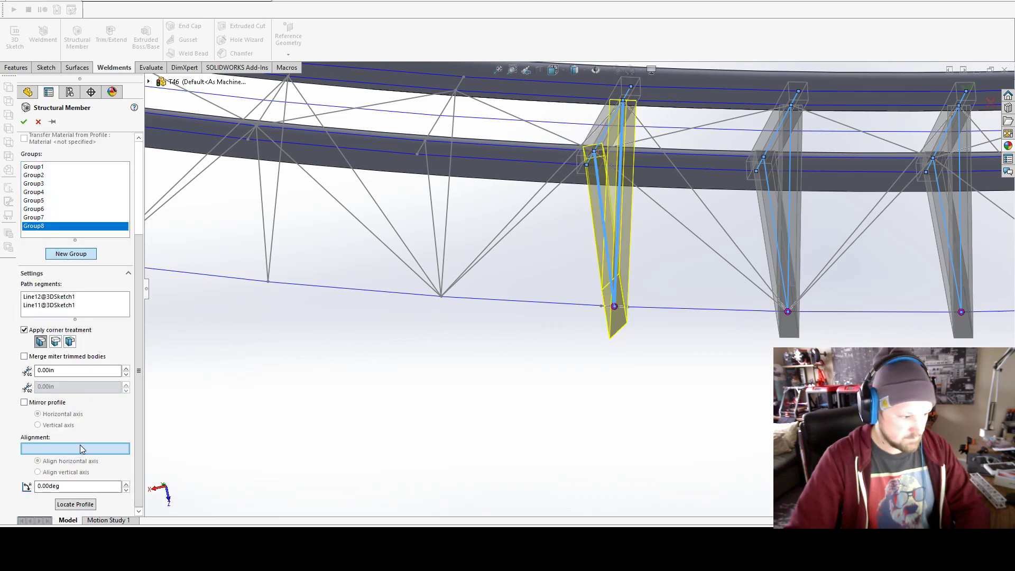
{"action": "left_click", "coordinate": [605, 148]}
{"action": "middle_click_drag", "start_coordinate": [606, 147], "coordinate": [480, 228]}
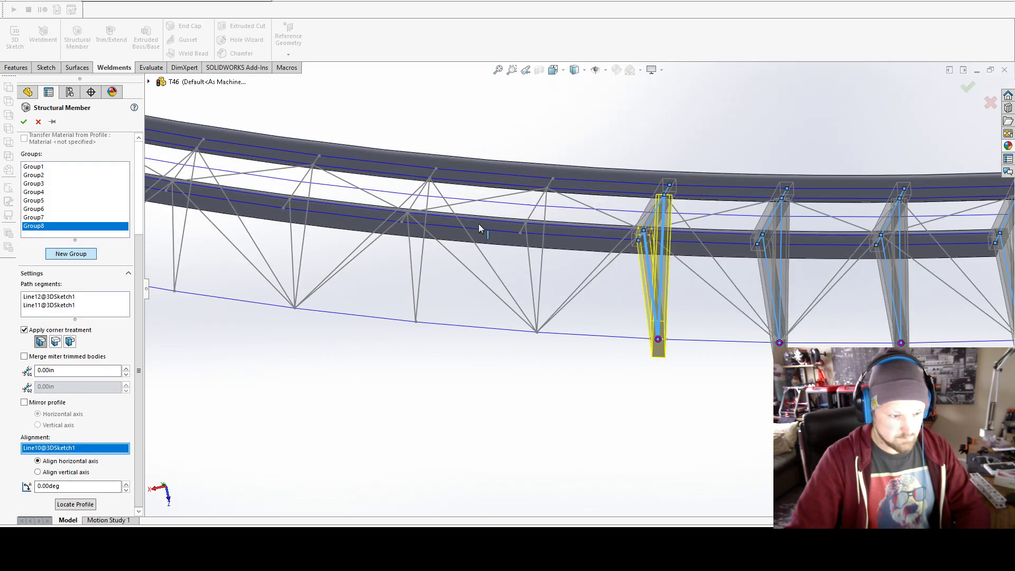
Step: Add the following crosspiece and its vertical and diagonal legs aligned to the crosspiece line
{"action": "left_click", "coordinate": [94, 252]}
{"action": "left_click", "coordinate": [537, 206]}
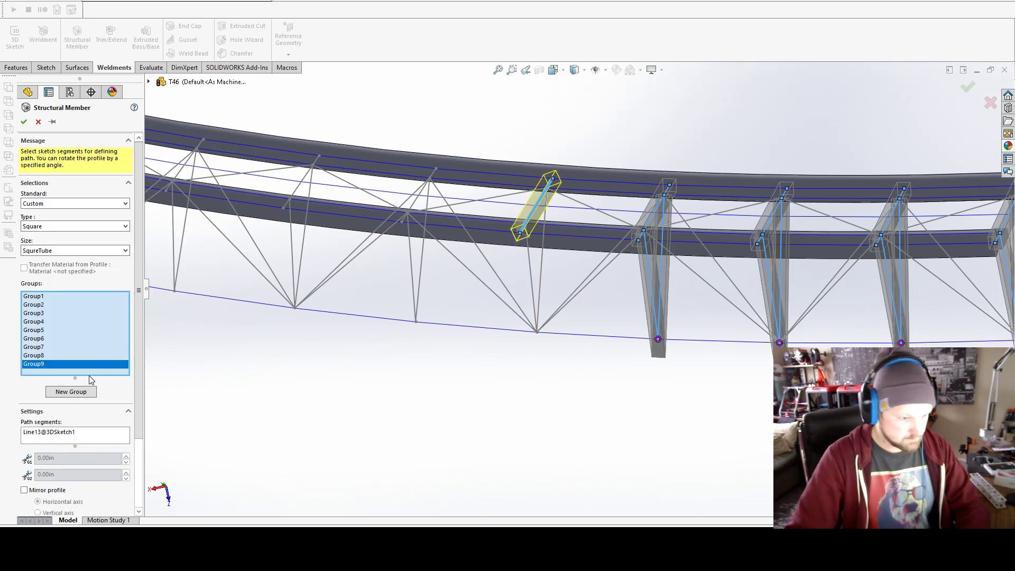
{"action": "scroll", "coordinate": [90, 379], "scroll_direction": "down", "scroll_amount": 3}
{"action": "left_click", "coordinate": [73, 450]}
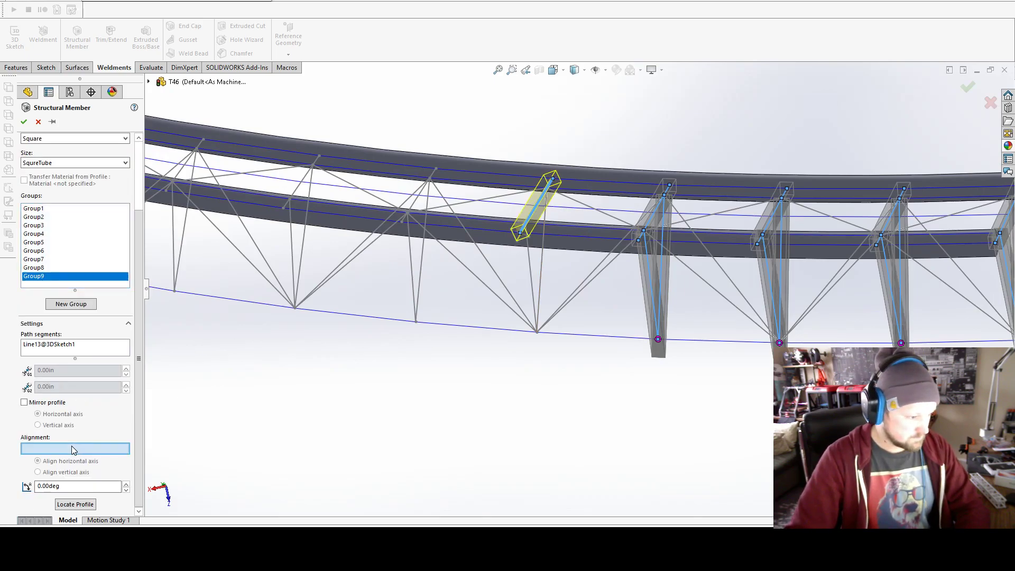
{"action": "left_click", "coordinate": [71, 304]}
{"action": "left_click", "coordinate": [540, 285]}
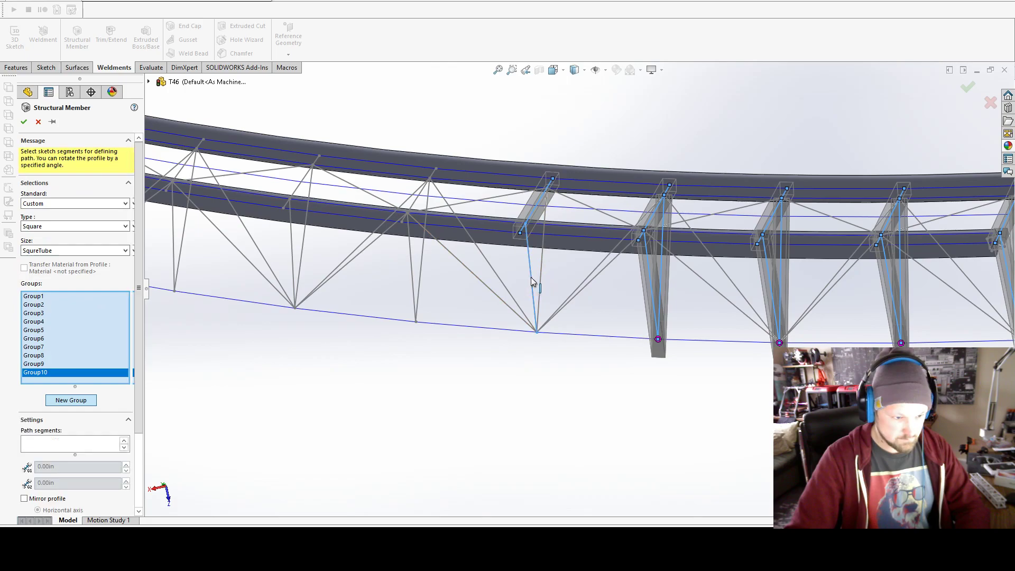
{"action": "left_click", "coordinate": [529, 275]}
{"action": "scroll", "coordinate": [75, 447], "scroll_direction": "down", "scroll_amount": 3}
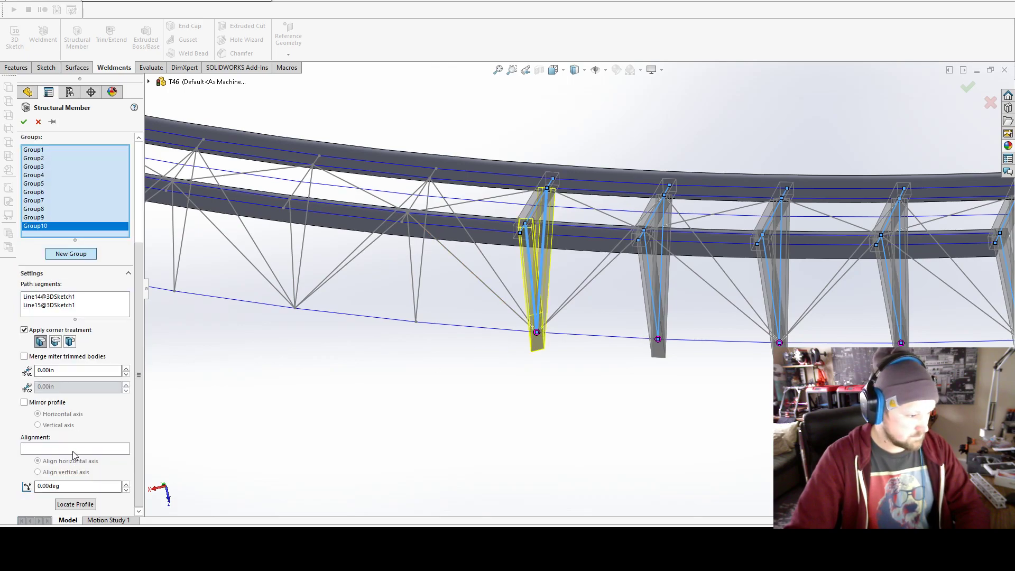
{"action": "left_click", "coordinate": [73, 449]}
{"action": "left_click", "coordinate": [525, 238]}
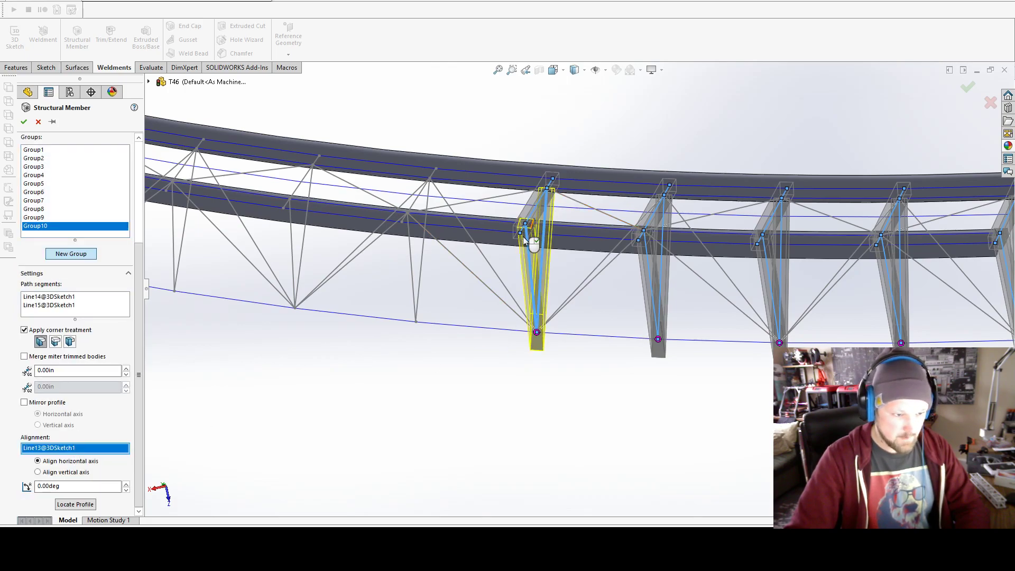
Step: Add the last crosspiece aligned to its leg, and that leg pair aligned to the crosspiece, reaching Group12
{"action": "left_click", "coordinate": [69, 254]}
{"action": "left_click", "coordinate": [415, 209]}
{"action": "left_click", "coordinate": [81, 448]}
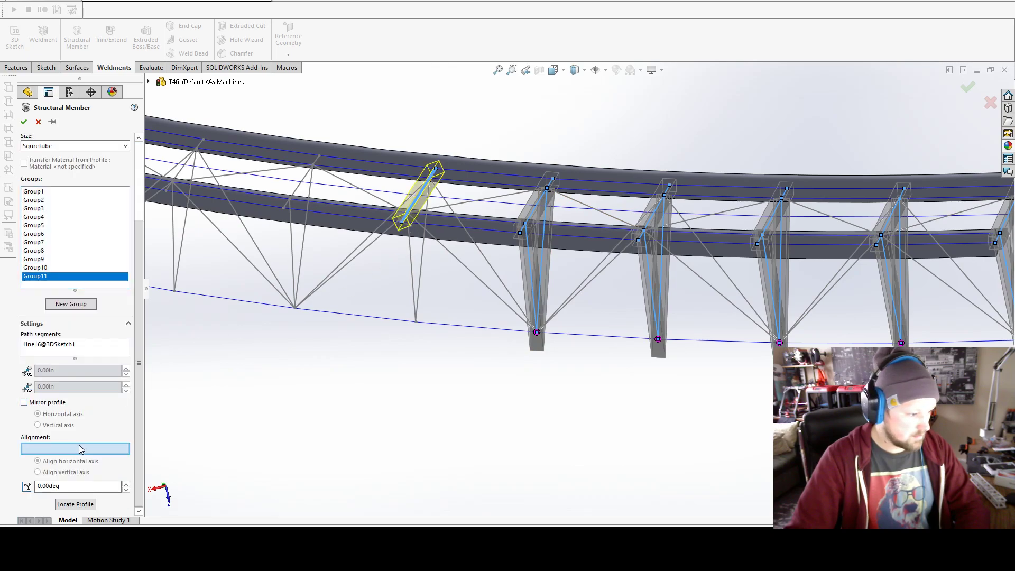
{"action": "left_click", "coordinate": [423, 291]}
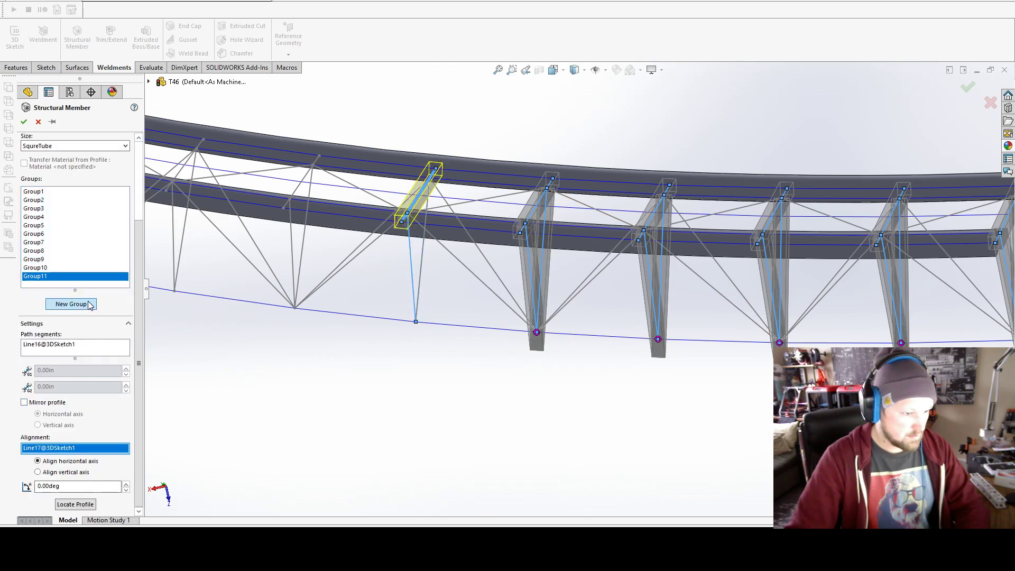
{"action": "left_click", "coordinate": [71, 304]}
{"action": "left_click", "coordinate": [415, 279]}
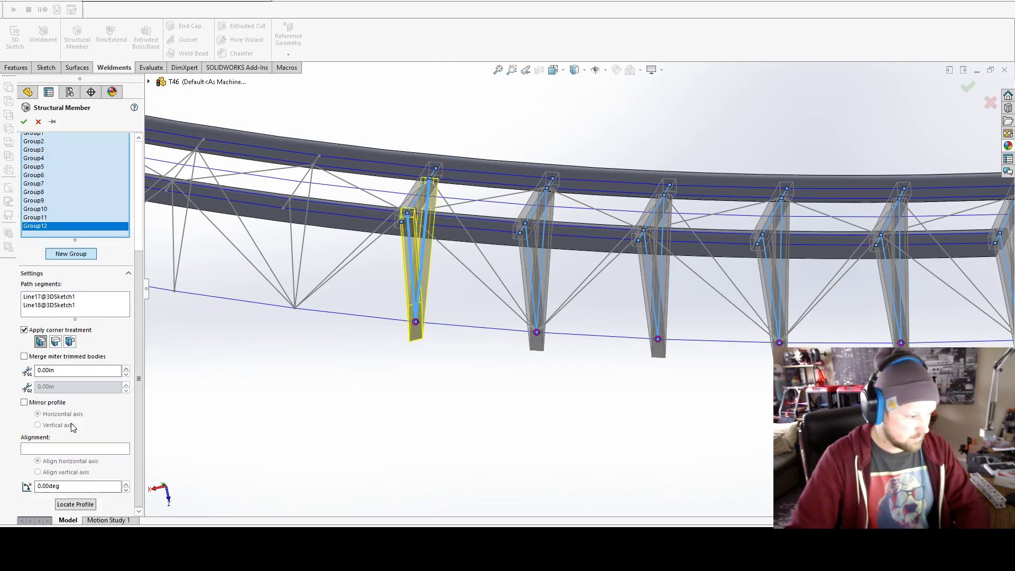
{"action": "left_click", "coordinate": [74, 452]}
{"action": "left_click", "coordinate": [398, 222]}
Step: Add member groups for the next crosspiece and vertical leg, aligning the leg to Line19
{"action": "scroll", "coordinate": [397, 222], "scroll_direction": "up", "scroll_amount": 3}
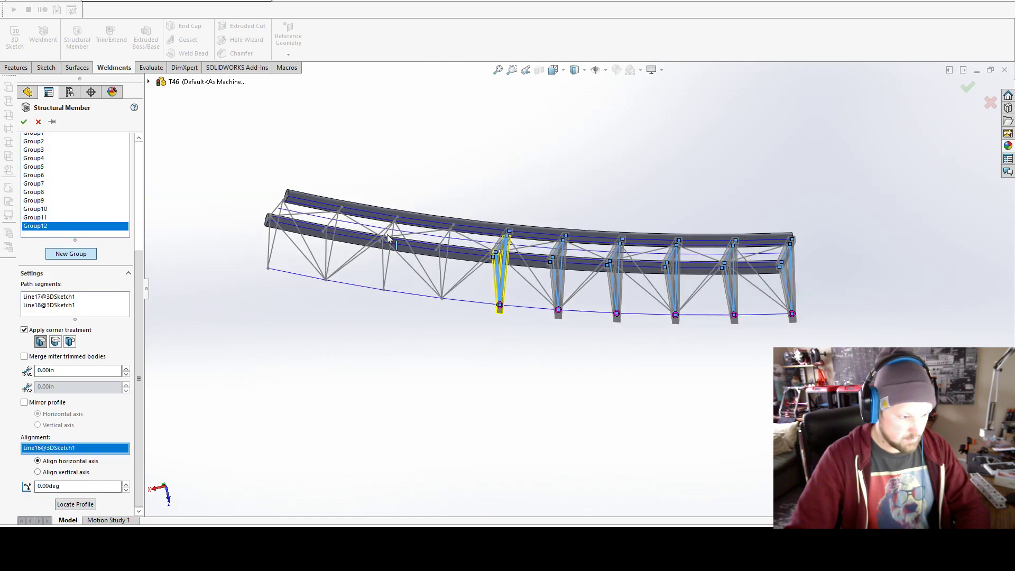
{"action": "left_click", "coordinate": [71, 254]}
{"action": "left_click", "coordinate": [486, 240]}
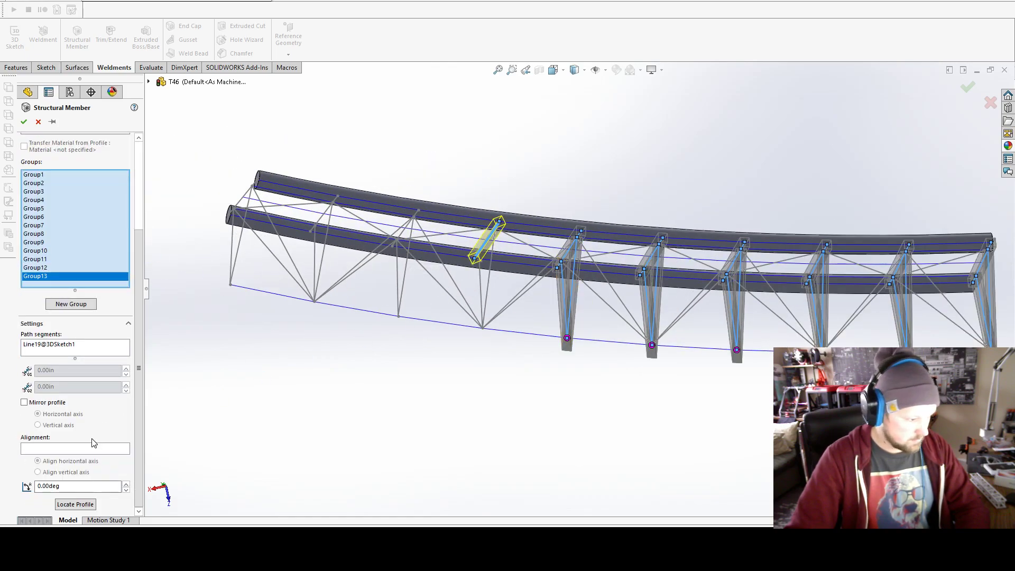
{"action": "left_click", "coordinate": [81, 306]}
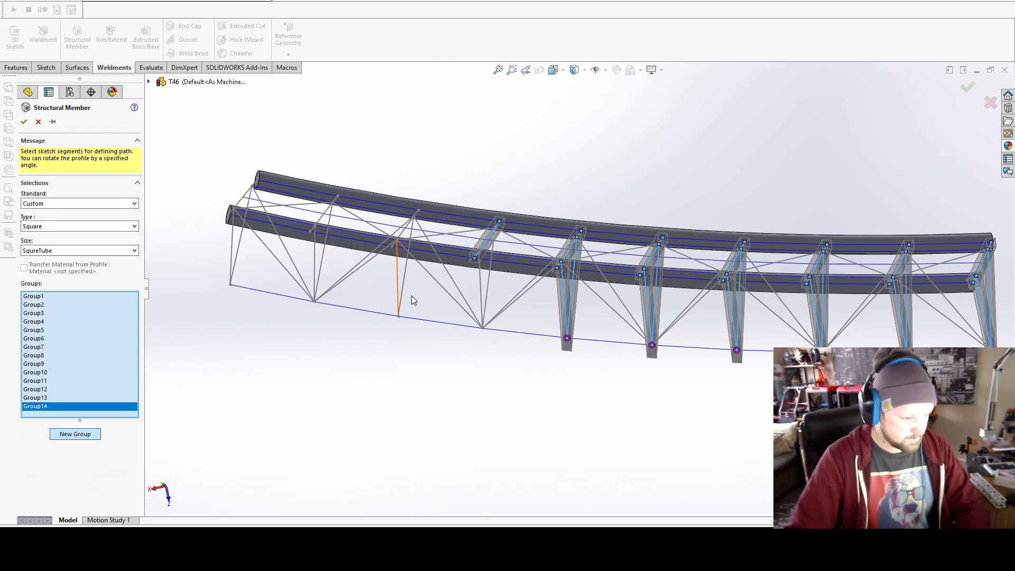
{"action": "left_click", "coordinate": [481, 288]}
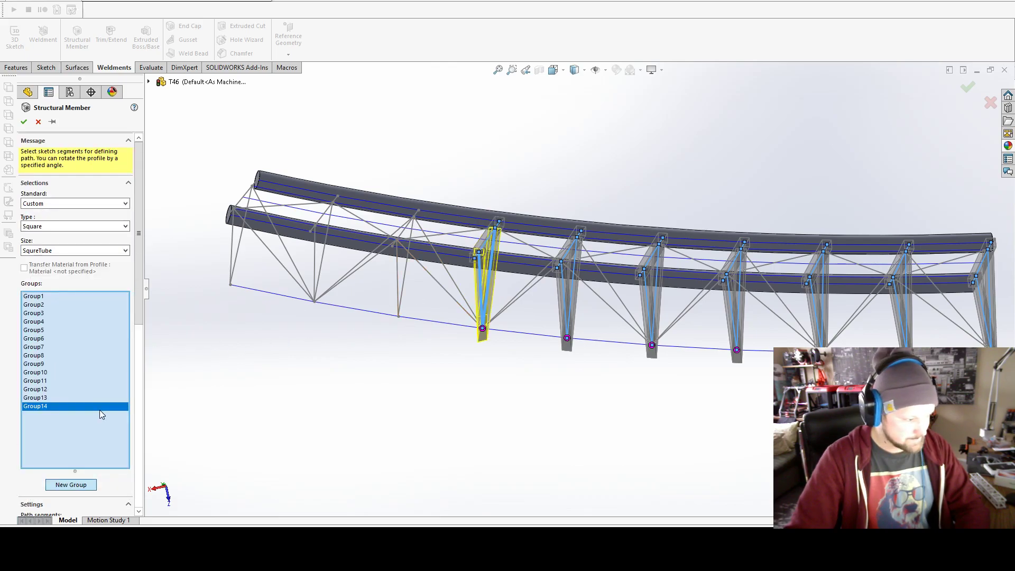
{"action": "scroll", "coordinate": [140, 324], "scroll_direction": "down", "scroll_amount": 5}
{"action": "left_click", "coordinate": [77, 511]}
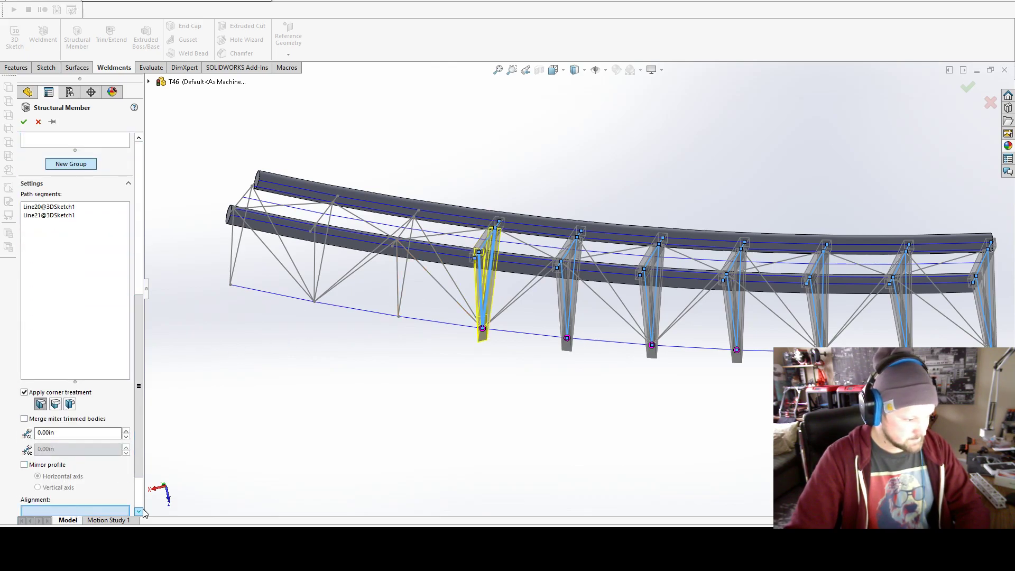
{"action": "left_click", "coordinate": [492, 239]}
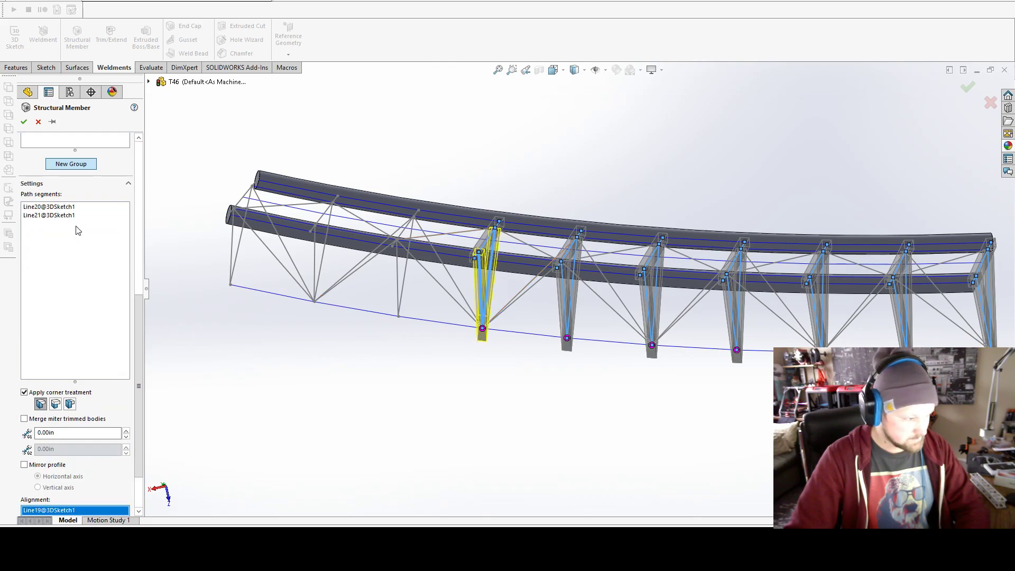
Step: Add a square tube along cross line Line22 and a leg group aligned to Line22
{"action": "left_click", "coordinate": [88, 165]}
{"action": "left_click", "coordinate": [409, 229]}
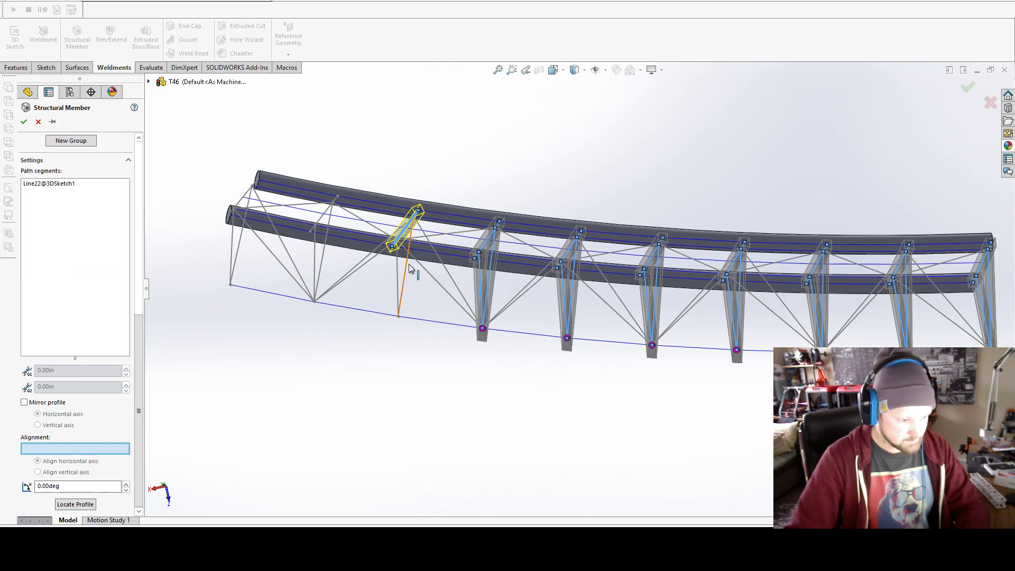
{"action": "left_click", "coordinate": [80, 143]}
{"action": "left_click", "coordinate": [400, 275]}
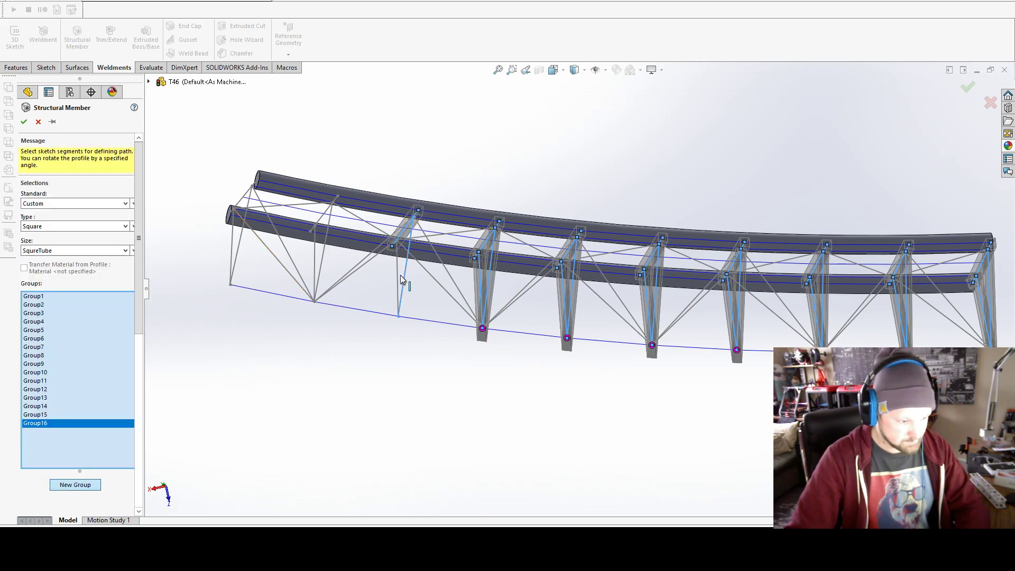
{"action": "scroll", "coordinate": [81, 444], "scroll_direction": "down", "scroll_amount": 5}
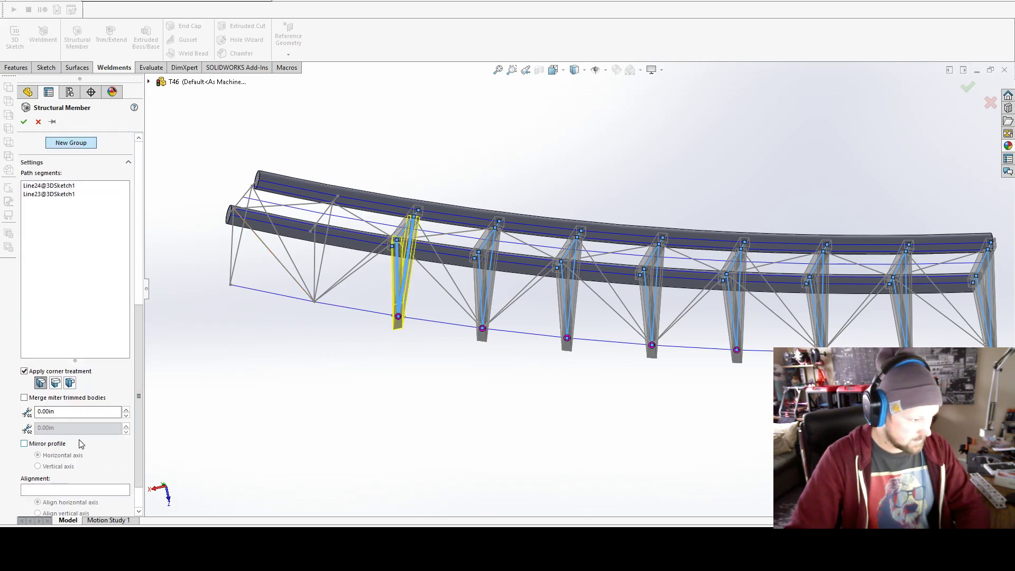
{"action": "left_click", "coordinate": [76, 494]}
{"action": "middle_click_drag", "start_coordinate": [222, 251], "coordinate": [392, 271], "text": "ctrl"}
{"action": "left_click", "coordinate": [393, 270]}
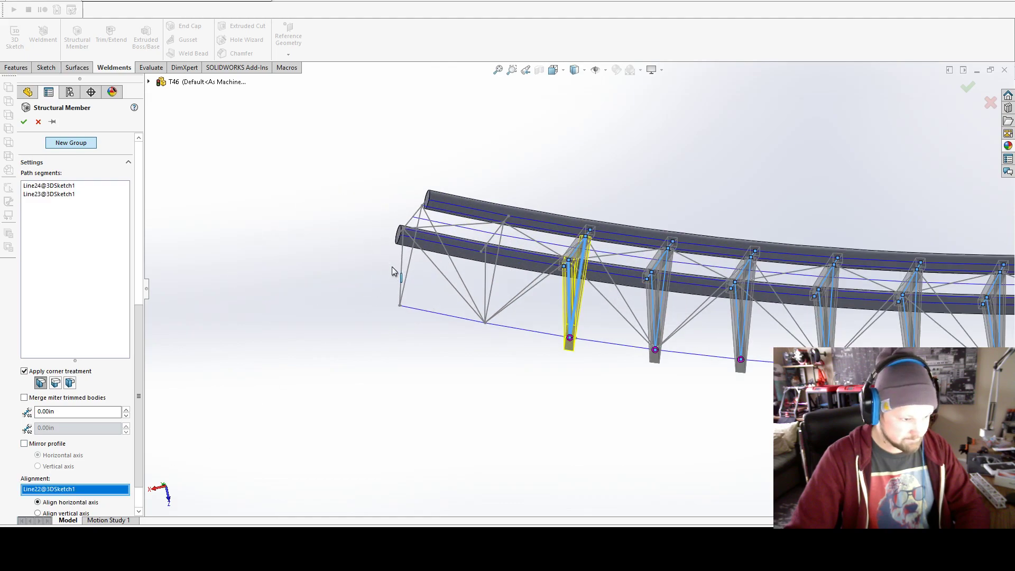
Step: Add member groups for the next top cross line and the next leg
{"action": "left_click", "coordinate": [75, 144]}
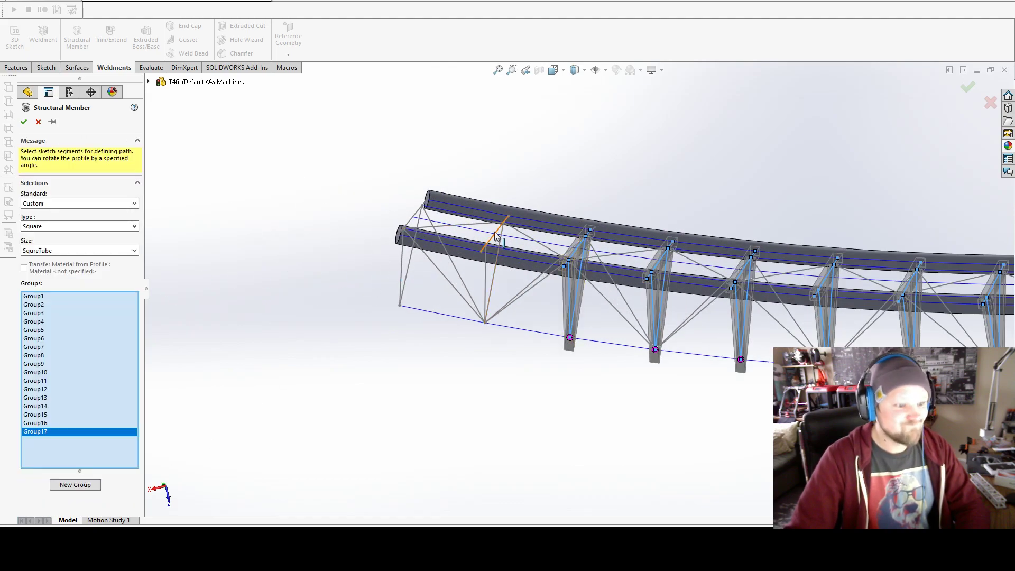
{"action": "left_click", "coordinate": [496, 236]}
{"action": "scroll", "coordinate": [81, 435], "scroll_direction": "down", "scroll_amount": 5}
{"action": "left_click", "coordinate": [79, 501]}
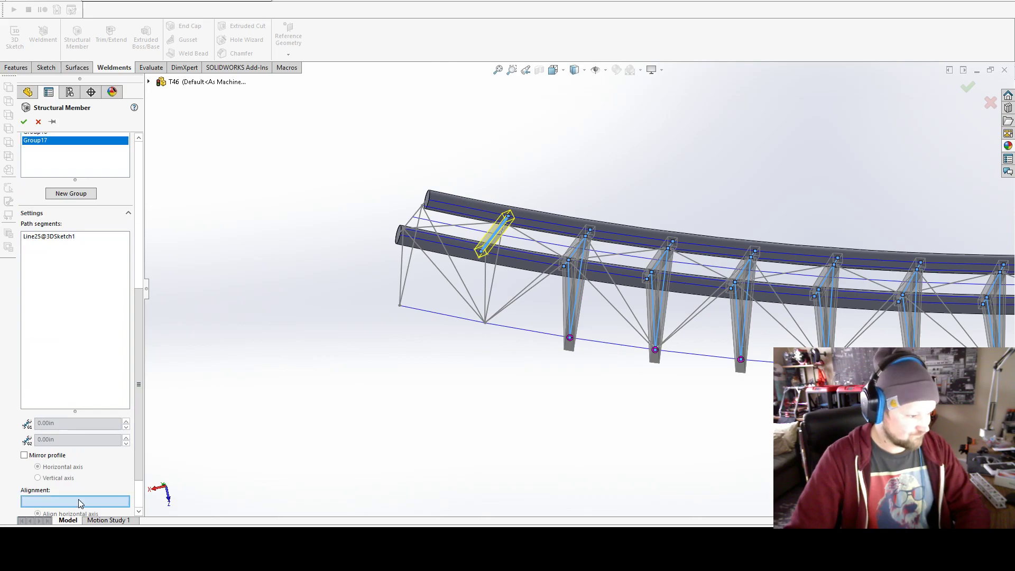
{"action": "left_click", "coordinate": [90, 196]}
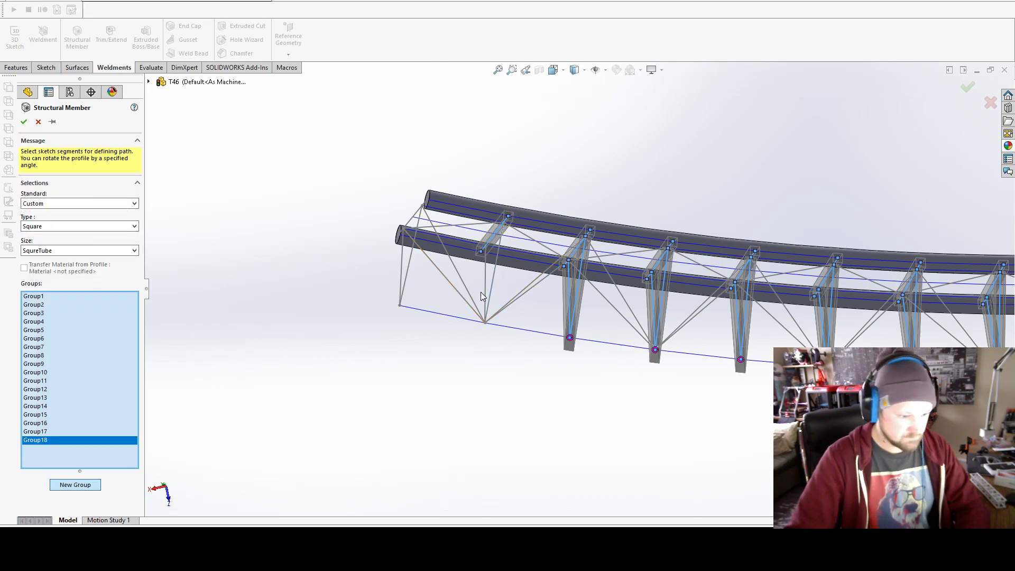
{"action": "left_click", "coordinate": [487, 293]}
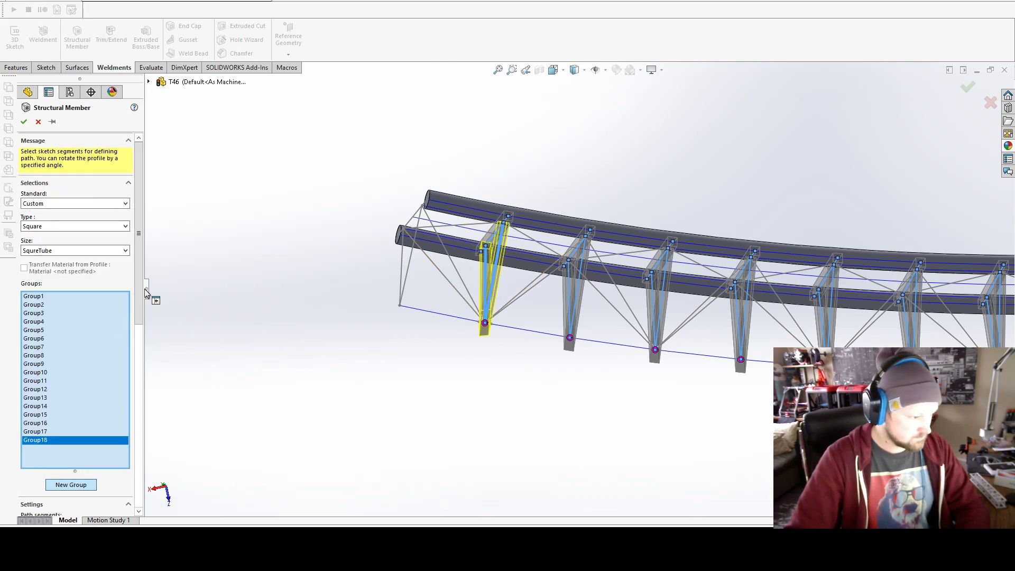
{"action": "scroll", "coordinate": [147, 292], "scroll_direction": "down", "scroll_amount": 10}
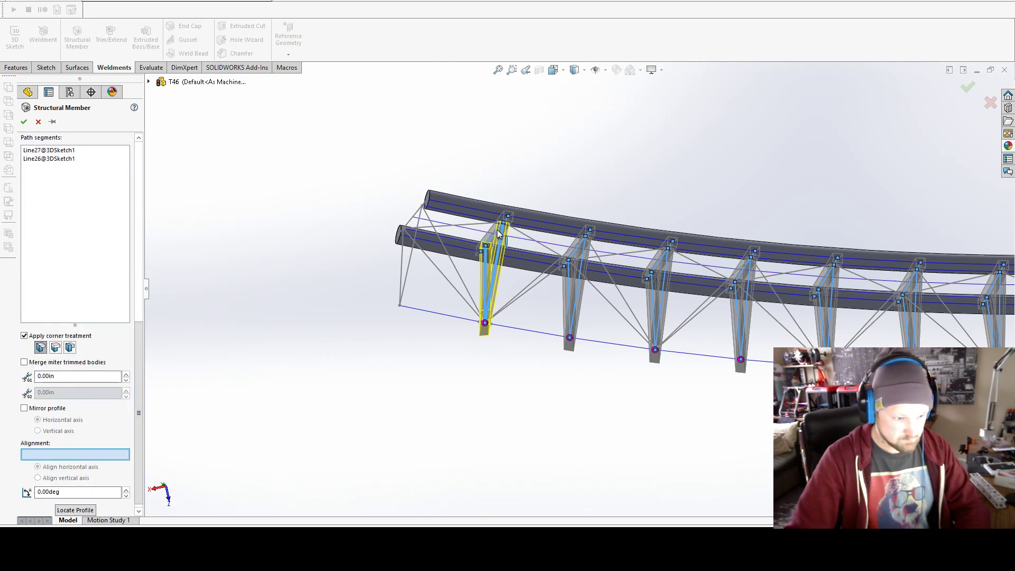
{"action": "scroll", "coordinate": [108, 364], "scroll_direction": "up", "scroll_amount": 3}
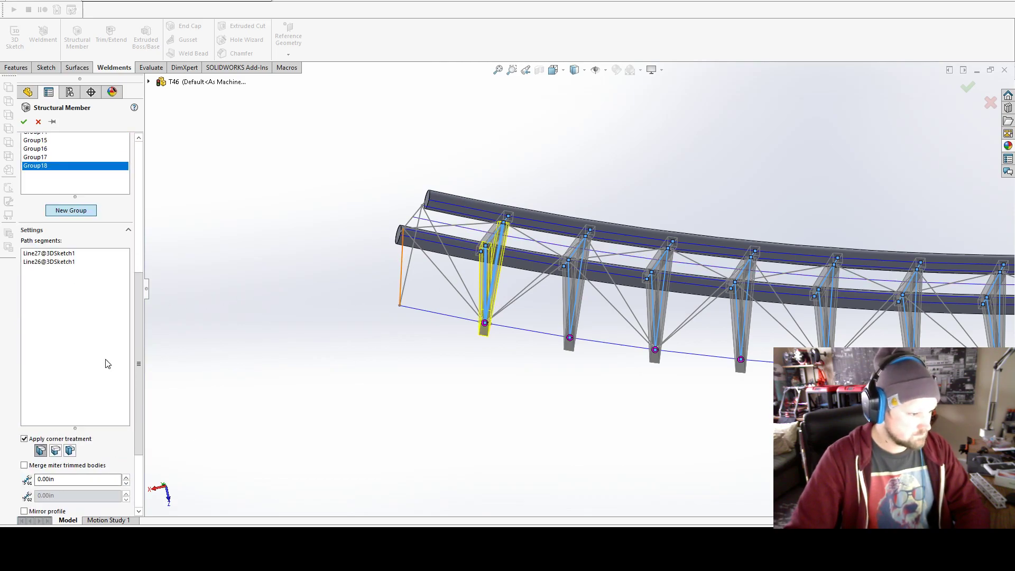
Step: Add a member group along end cross line Line28 and begin its alignment reference
{"action": "left_click", "coordinate": [69, 210]}
{"action": "left_click", "coordinate": [413, 216]}
{"action": "scroll", "coordinate": [117, 482], "scroll_direction": "down", "scroll_amount": 10}
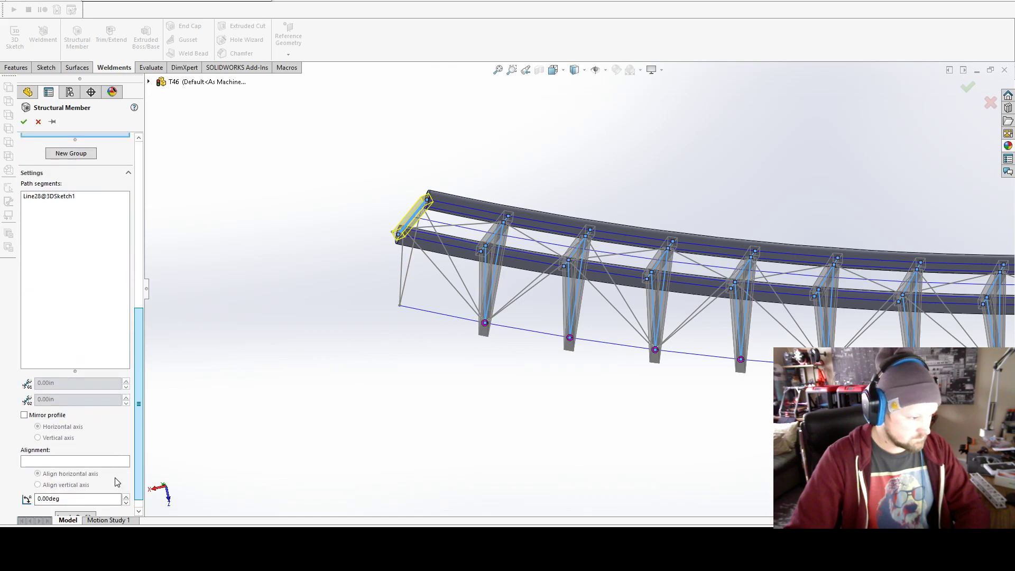
{"action": "left_click", "coordinate": [58, 462]}
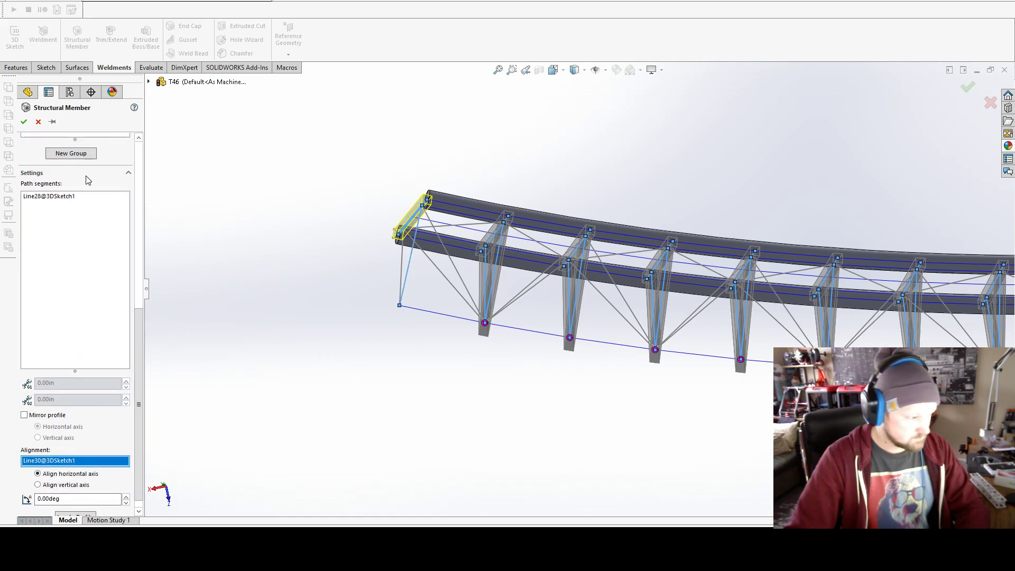
Step: Add the end leg group aligned to Line25 and accept the structural member
{"action": "left_click", "coordinate": [458, 281]}
{"action": "left_click", "coordinate": [408, 272]}
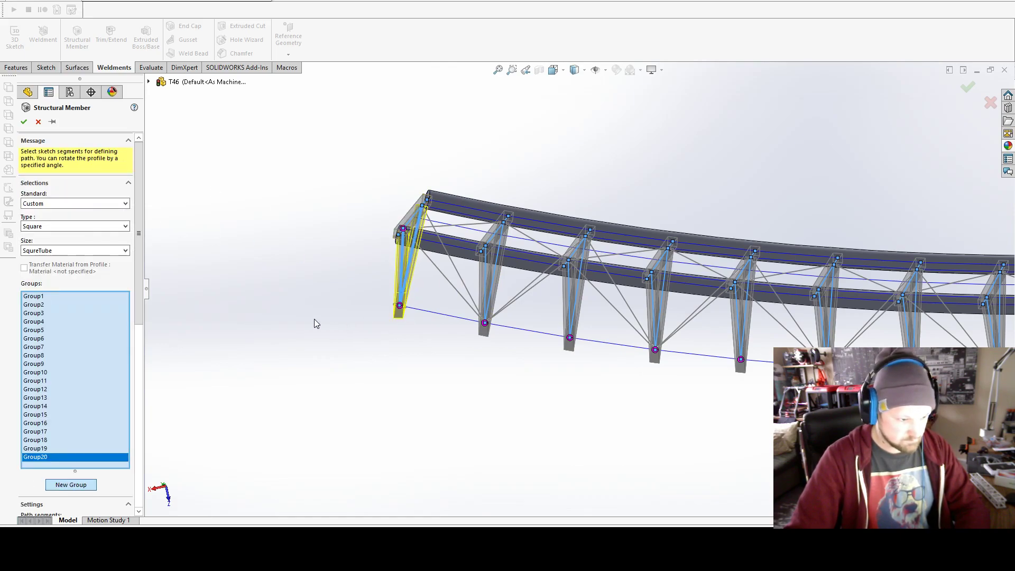
{"action": "scroll", "coordinate": [112, 510], "scroll_direction": "down", "scroll_amount": 10}
{"action": "left_click", "coordinate": [69, 449]}
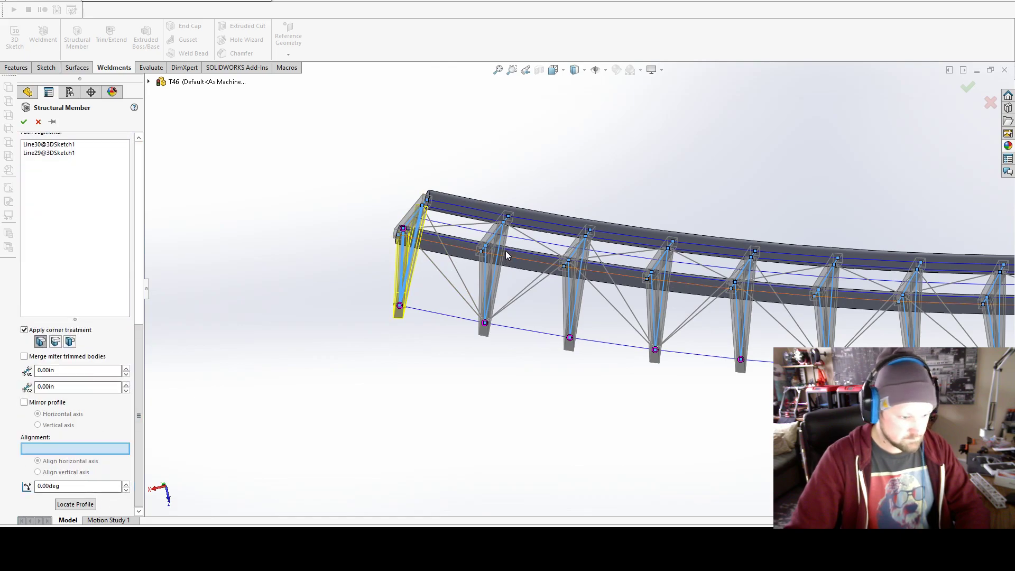
{"action": "left_click", "coordinate": [479, 242]}
{"action": "left_click", "coordinate": [25, 122]}
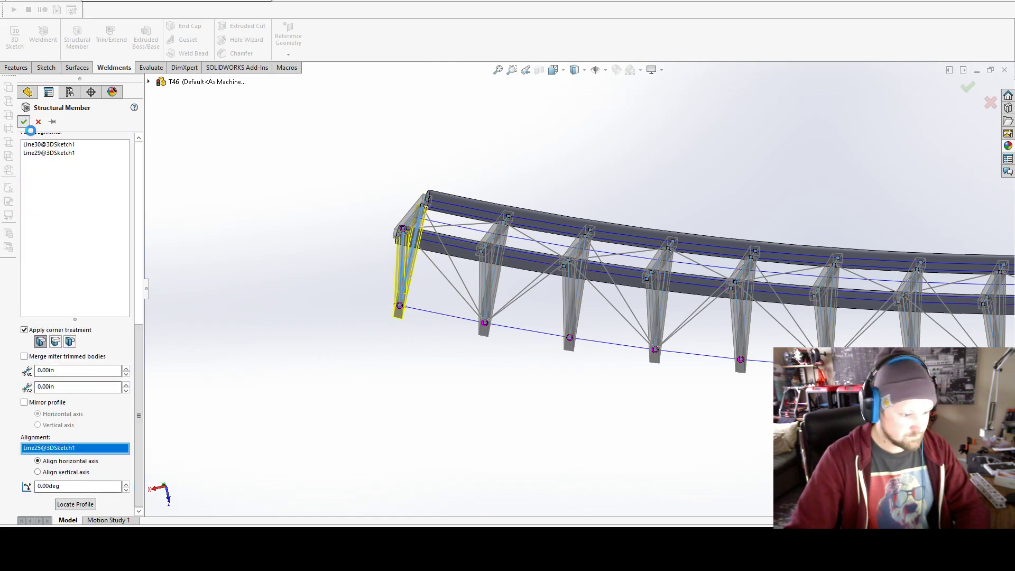
{"action": "scroll", "coordinate": [590, 348], "scroll_direction": "up", "scroll_amount": 3}
Step: Start a new structural member using the Circle profile type and size
{"action": "middle_click_drag", "start_coordinate": [589, 348], "coordinate": [587, 428]}
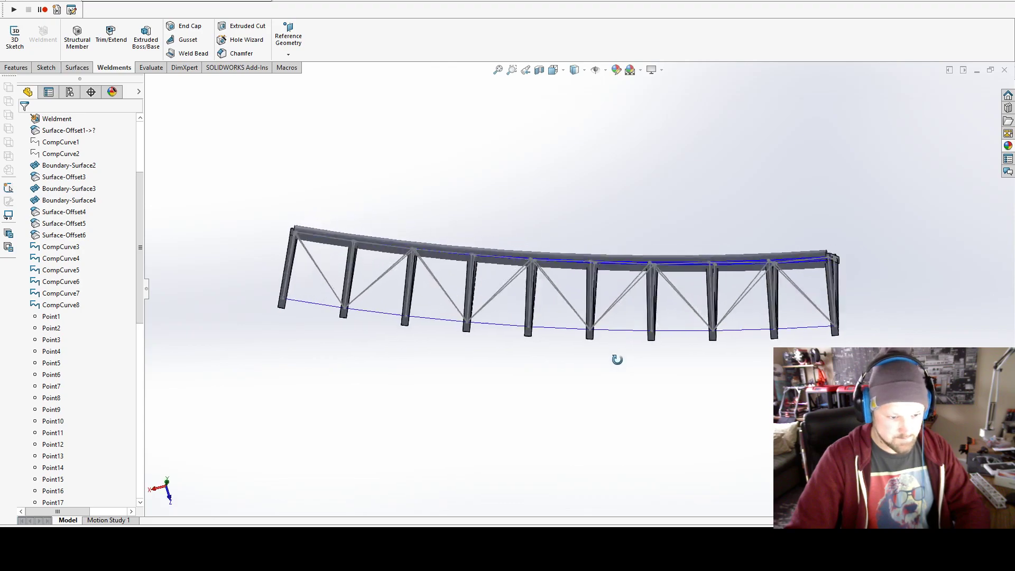
{"action": "left_click", "coordinate": [77, 37]}
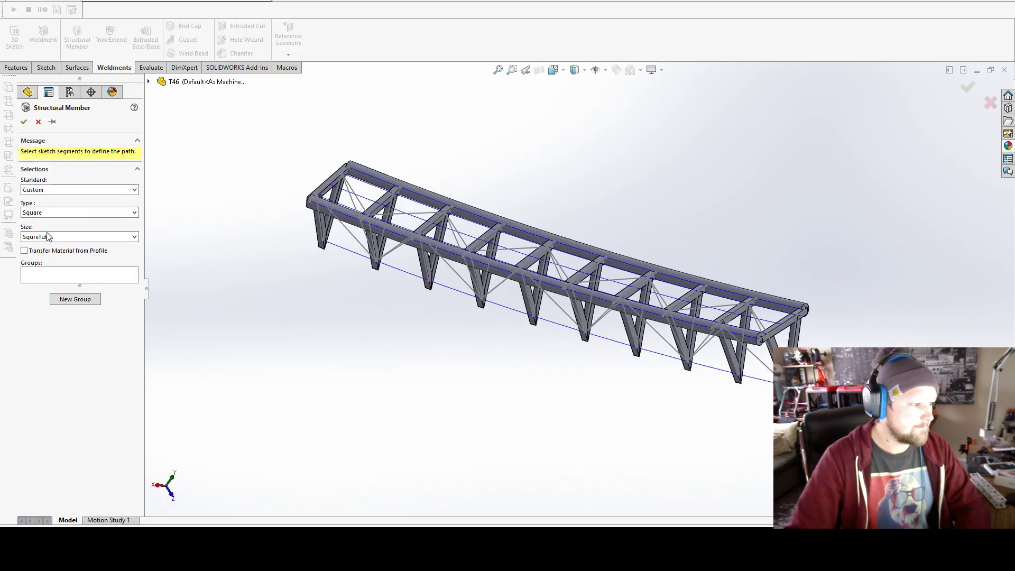
{"action": "left_click", "coordinate": [49, 211]}
{"action": "left_click", "coordinate": [50, 229]}
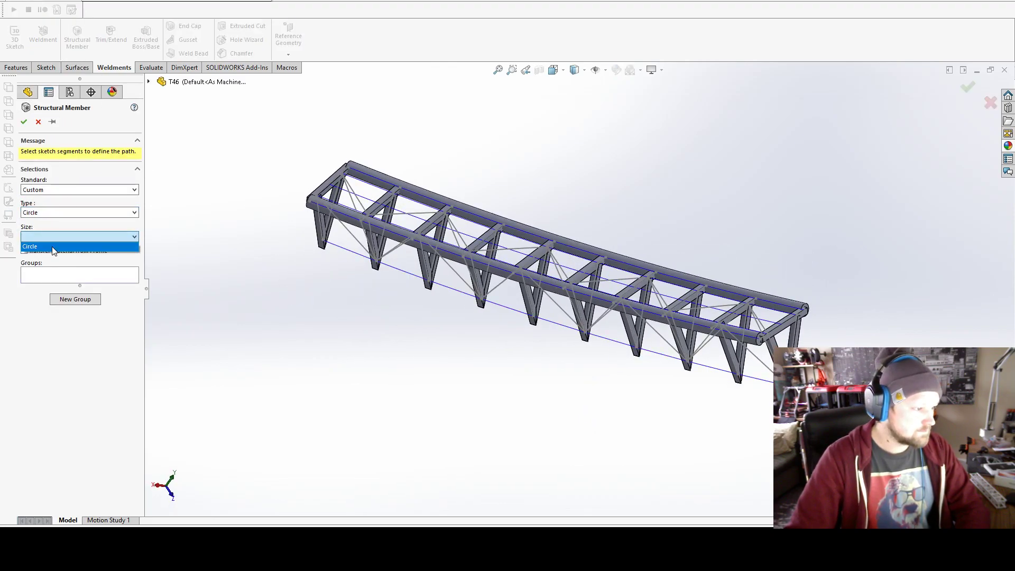
{"action": "left_click", "coordinate": [50, 246]}
Step: Add the first set of V-brace lines as the first round member group
{"action": "mouse_move", "coordinate": [799, 325]}
{"action": "middle_mouse_down"}
{"action": "mouse_move", "coordinate": [648, 362]}
{"action": "mouse_move", "coordinate": [795, 322]}
{"action": "middle_mouse_up"}
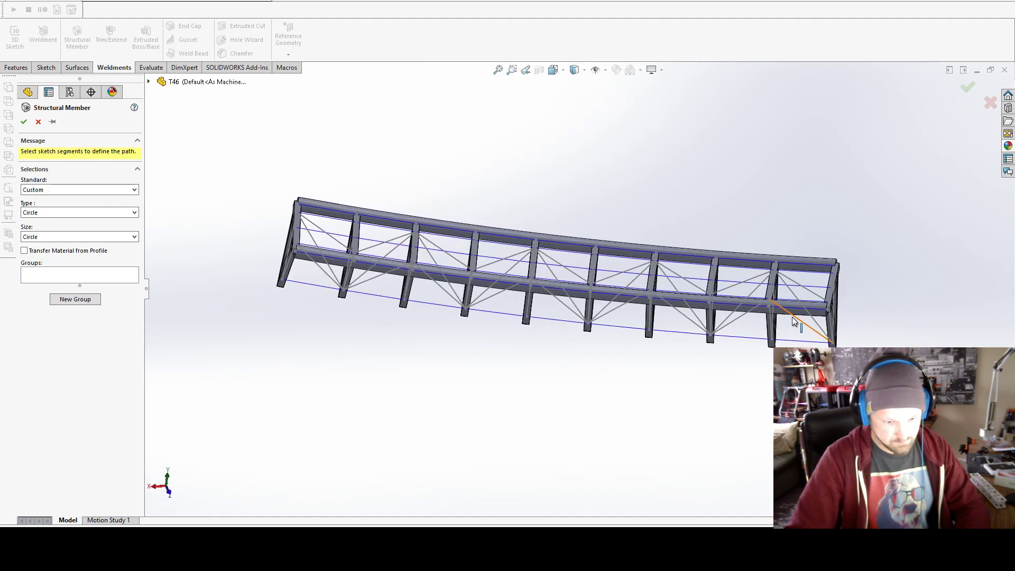
{"action": "left_click", "coordinate": [742, 315]}
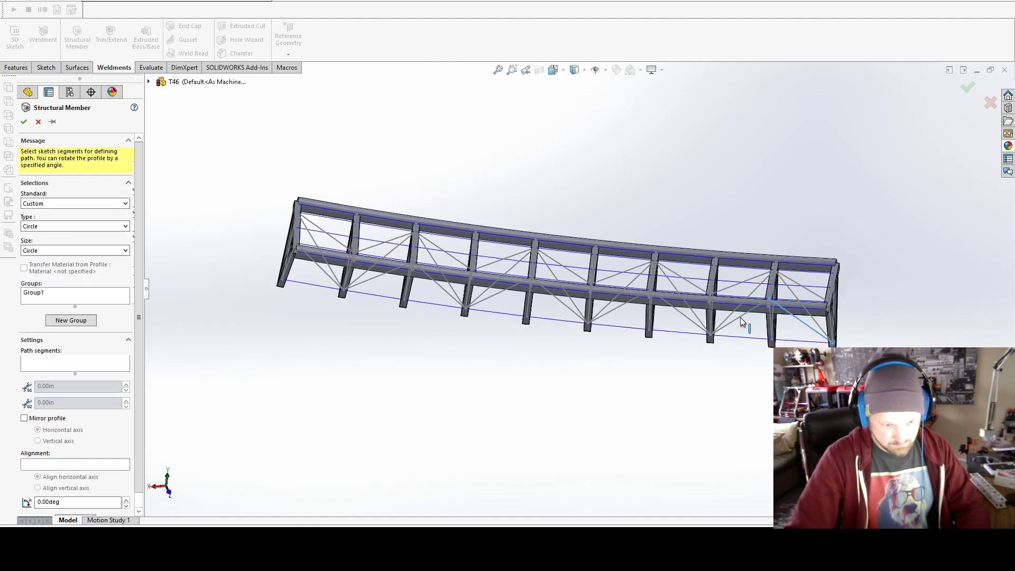
{"action": "left_click", "coordinate": [685, 320]}
{"action": "left_click", "coordinate": [622, 305]}
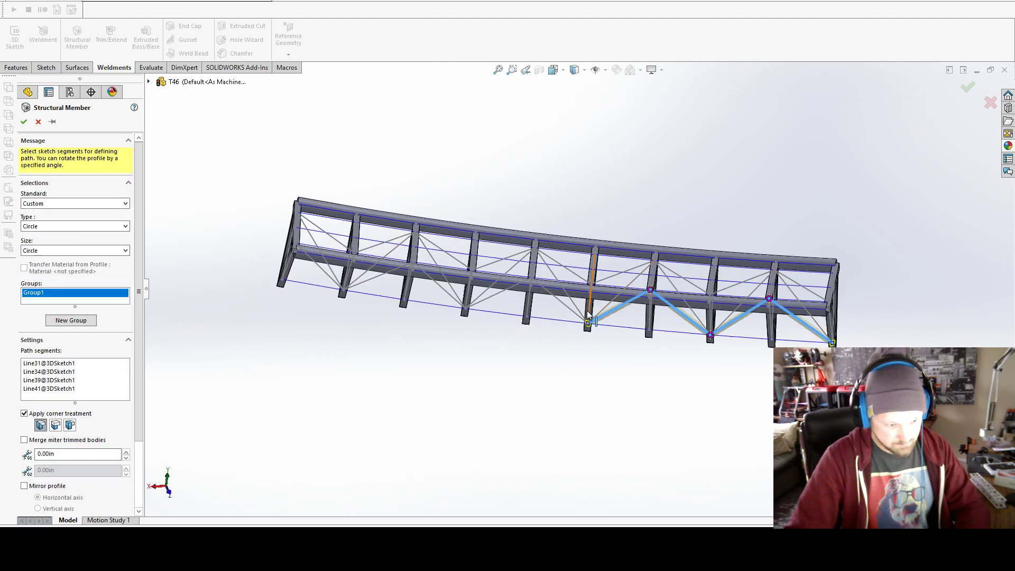
{"action": "left_click", "coordinate": [503, 310]}
{"action": "left_click", "coordinate": [486, 295]}
{"action": "left_click", "coordinate": [443, 291]}
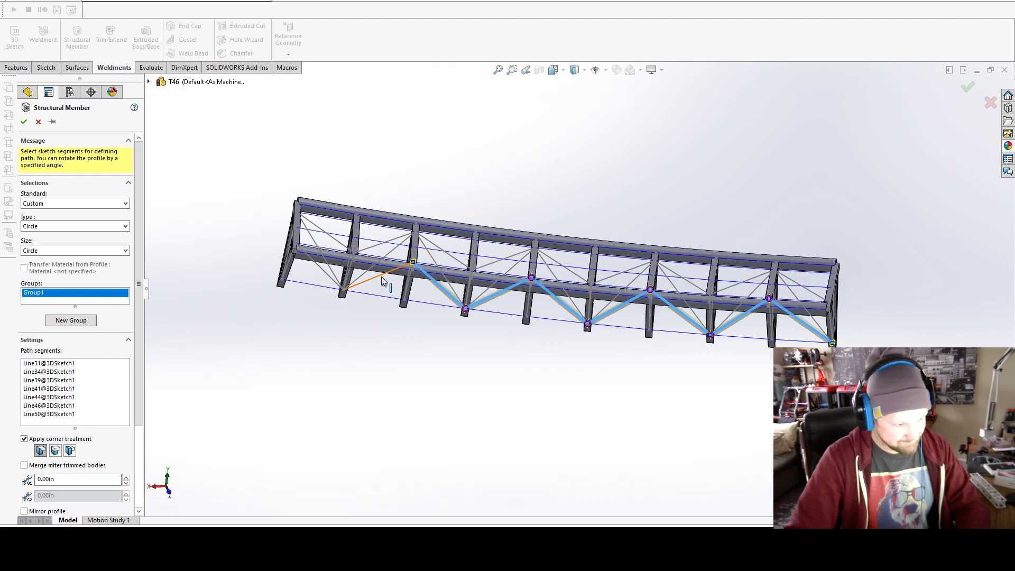
{"action": "left_click", "coordinate": [383, 280]}
{"action": "left_click", "coordinate": [322, 275]}
Step: Create a second group with the brace lines from the right top node to the left end
{"action": "left_click", "coordinate": [71, 320]}
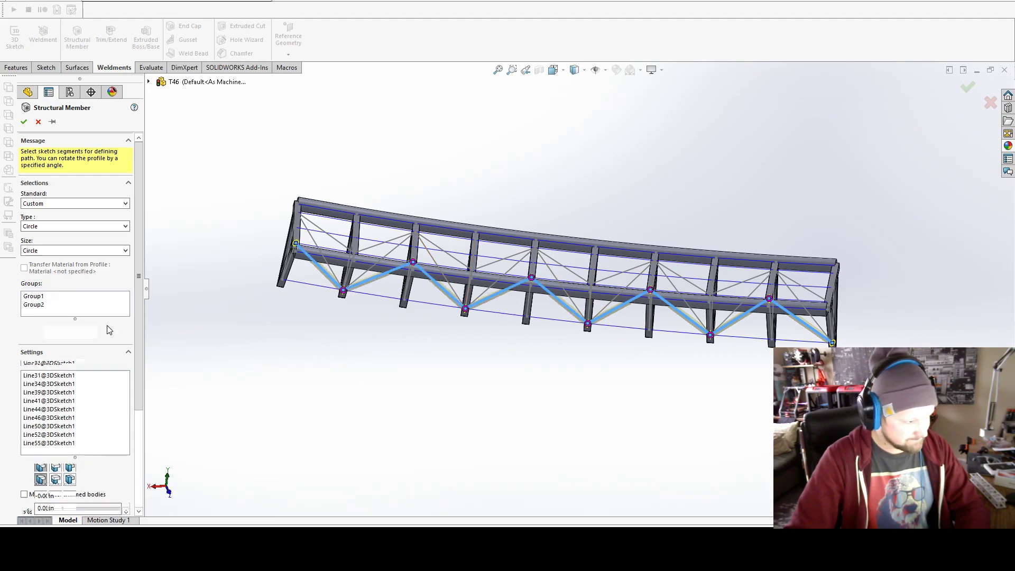
{"action": "left_click", "coordinate": [803, 306]}
{"action": "left_click", "coordinate": [756, 290]}
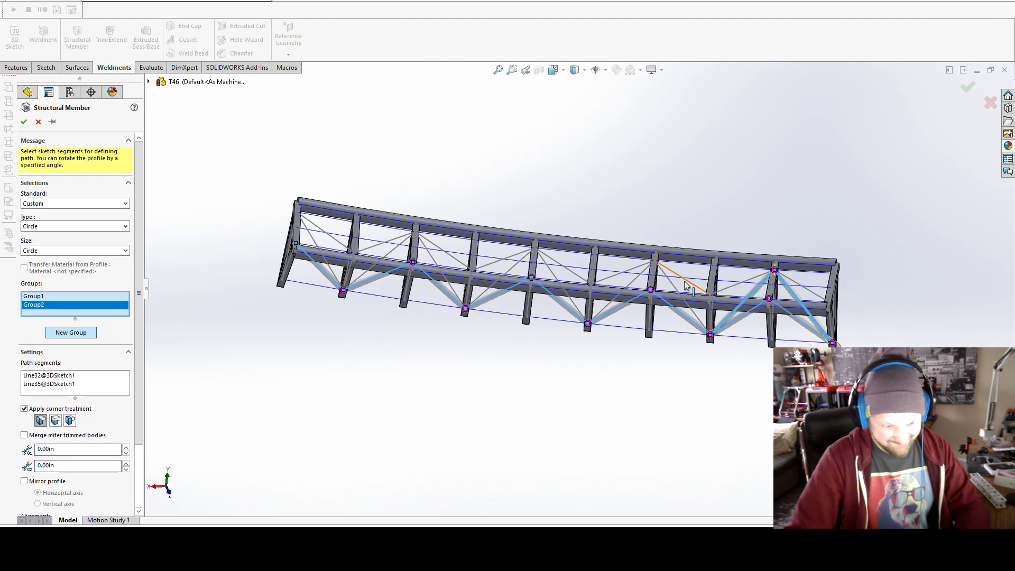
{"action": "left_click", "coordinate": [650, 291]}
{"action": "left_click", "coordinate": [552, 272]}
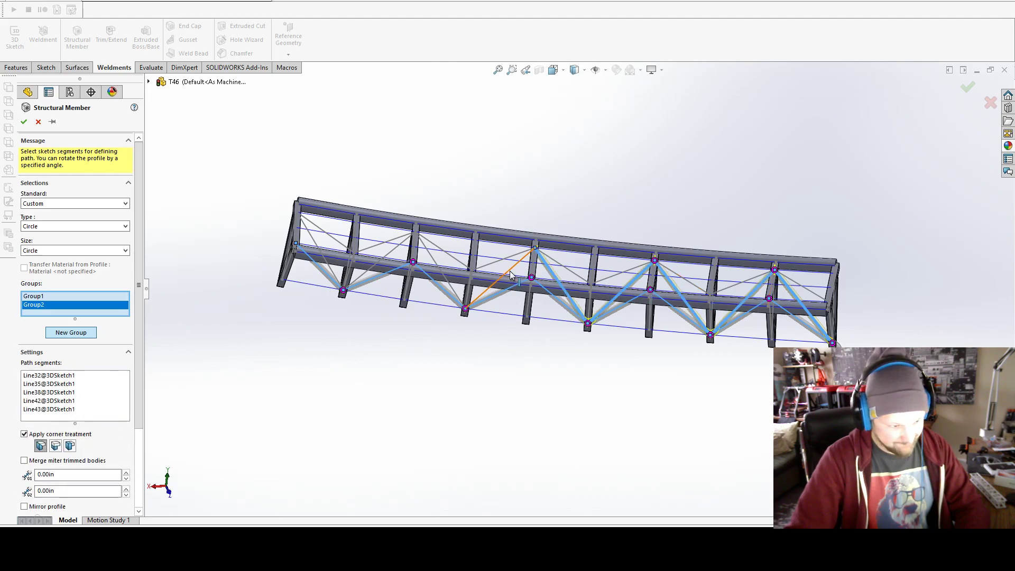
{"action": "left_click", "coordinate": [507, 271]}
{"action": "left_click", "coordinate": [441, 272]}
{"action": "left_click", "coordinate": [325, 256]}
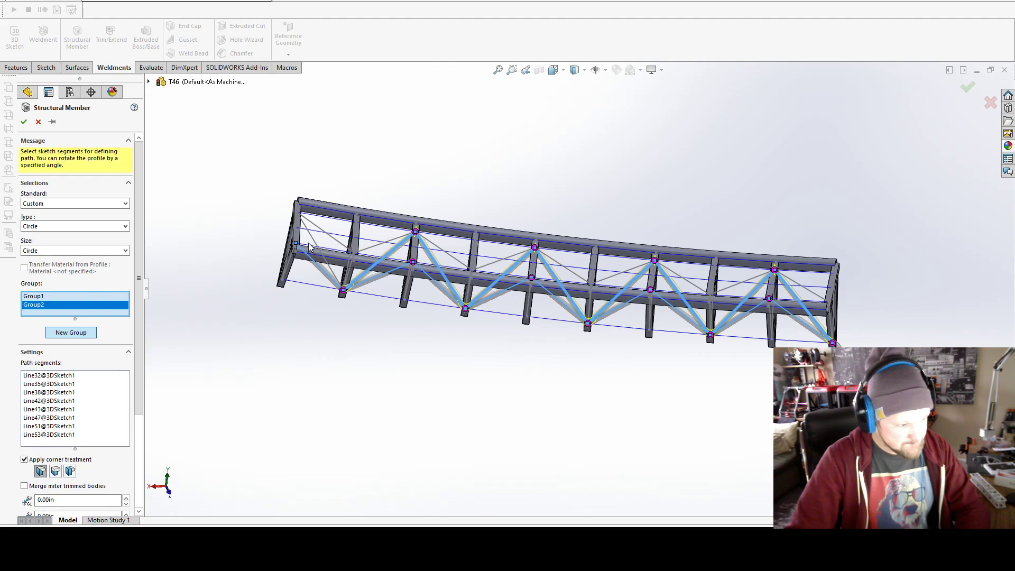
Step: Fill a third group with the remaining zigzag segments and build the round diagonals
{"action": "left_click", "coordinate": [70, 332]}
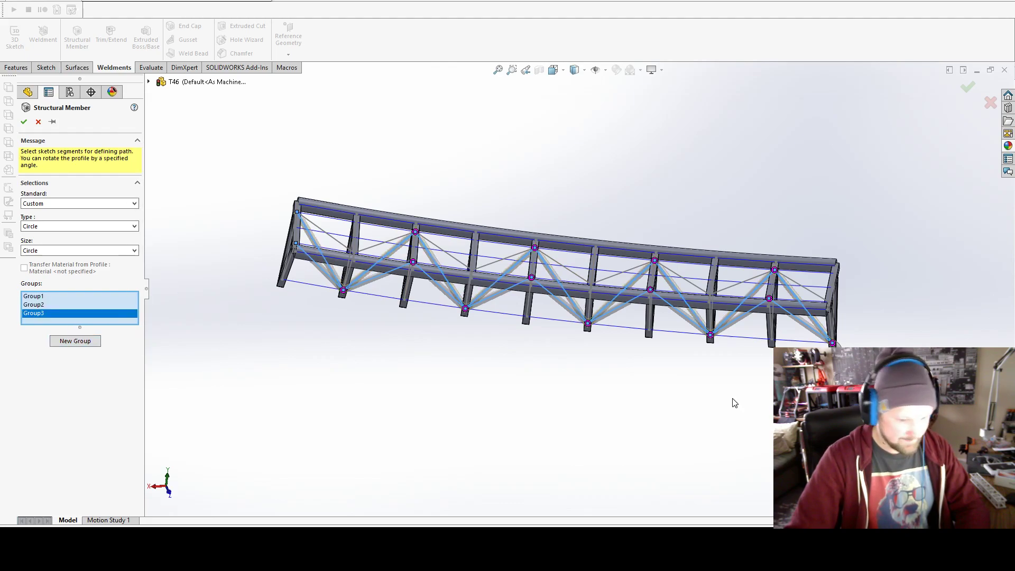
{"action": "left_click", "coordinate": [804, 286]}
{"action": "left_click", "coordinate": [751, 279]}
{"action": "left_click", "coordinate": [696, 289]}
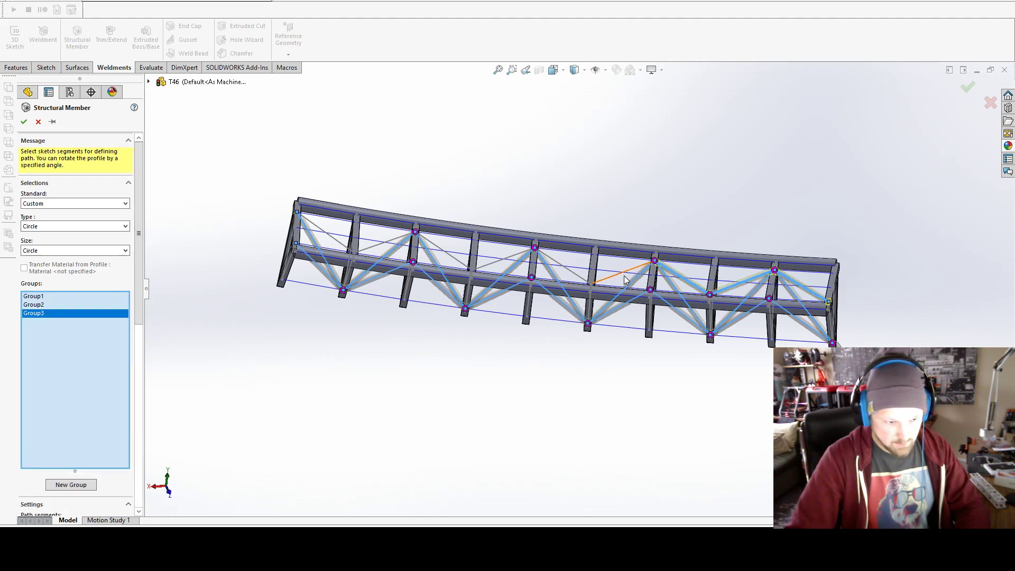
{"action": "left_click", "coordinate": [483, 265]}
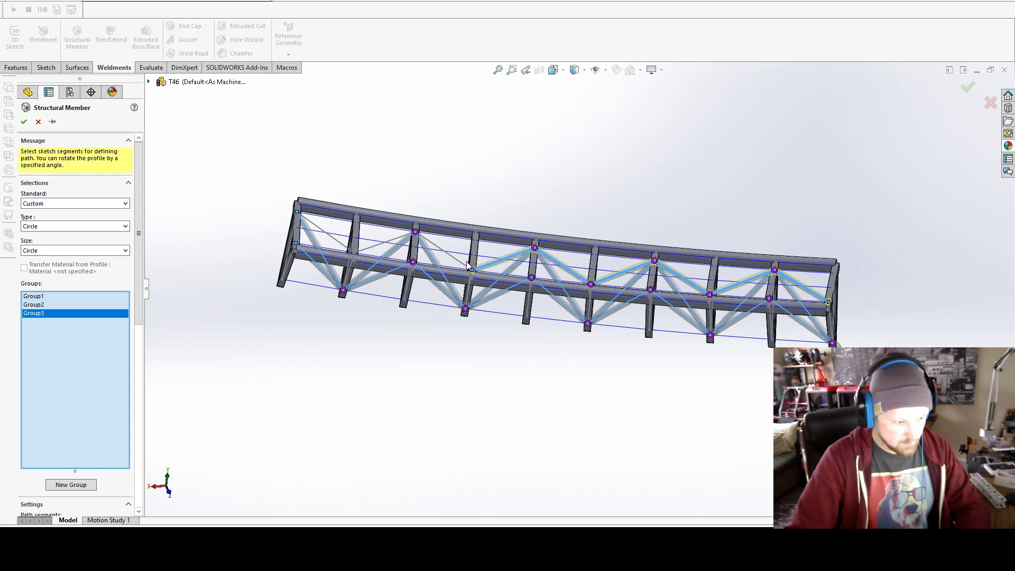
{"action": "left_click", "coordinate": [378, 247]}
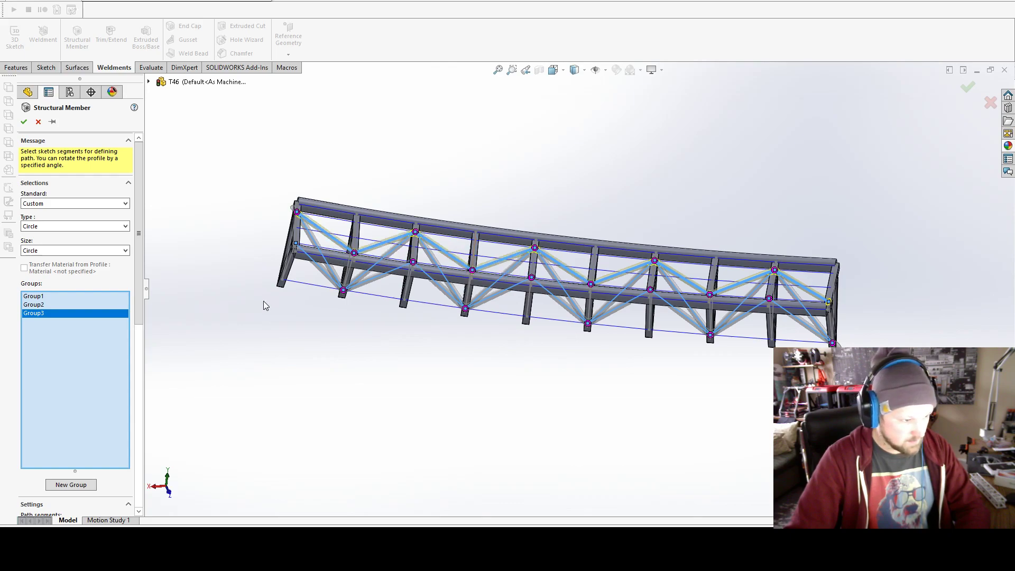
{"action": "left_click", "coordinate": [25, 123]}
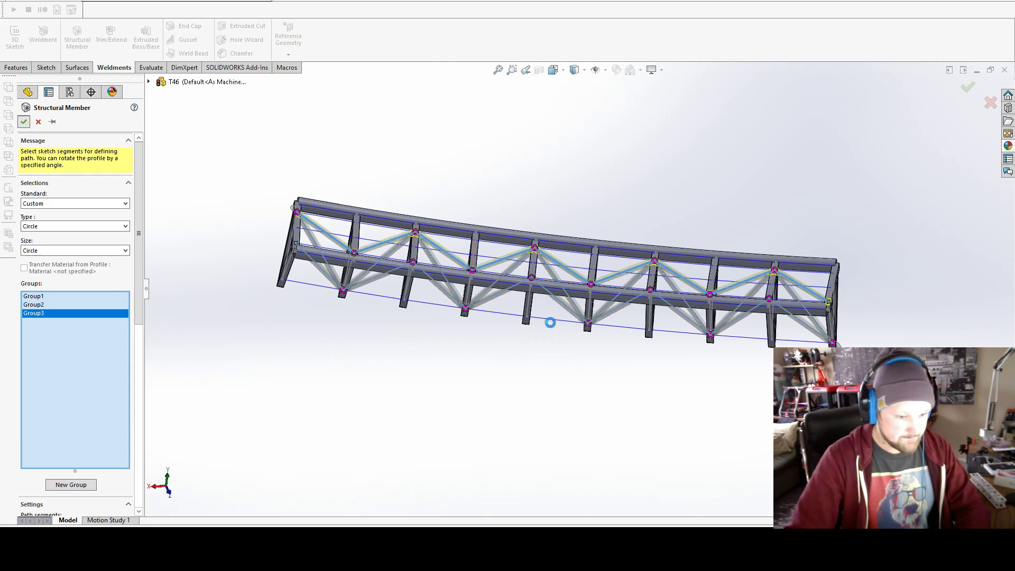
Step: Trim three diagonals against the first vertical tube with Trim/Extend
{"action": "left_click", "coordinate": [123, 54]}
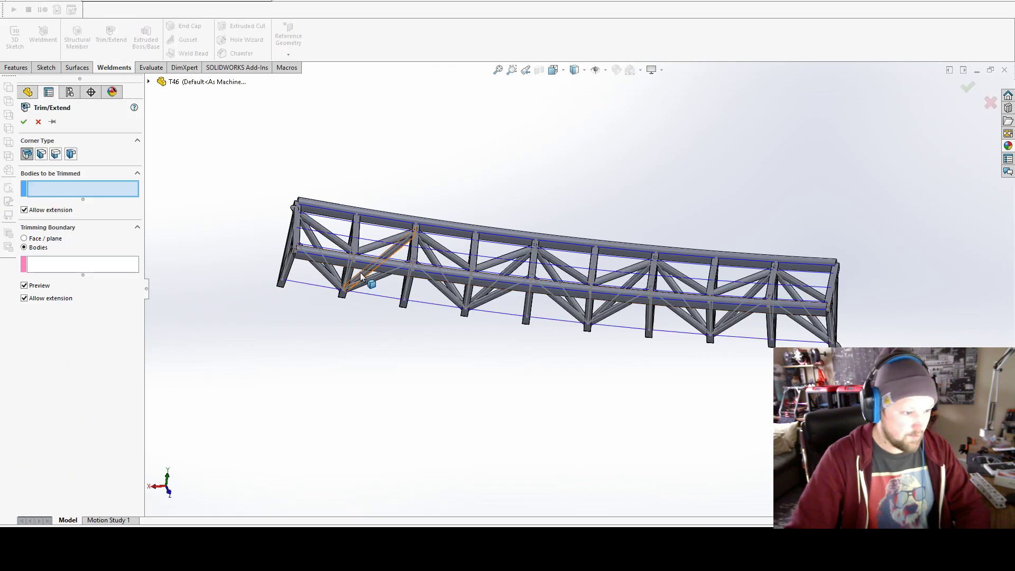
{"action": "middle_click_drag", "start_coordinate": [364, 278], "coordinate": [407, 267]}
{"action": "left_click", "coordinate": [409, 267]}
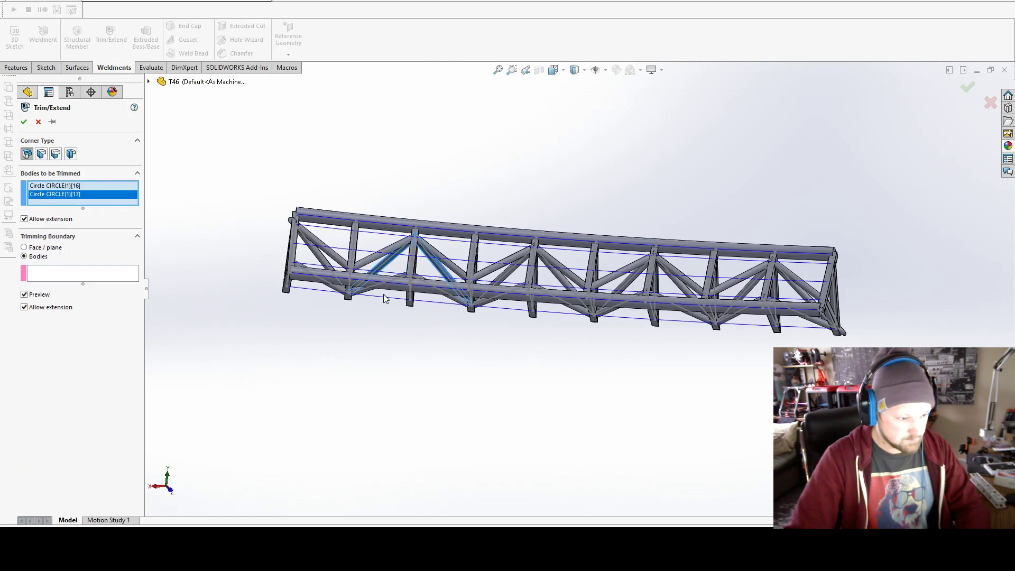
{"action": "scroll", "coordinate": [437, 285], "scroll_direction": "down", "scroll_amount": 3}
{"action": "left_click", "coordinate": [364, 289]}
{"action": "left_click", "coordinate": [555, 296]}
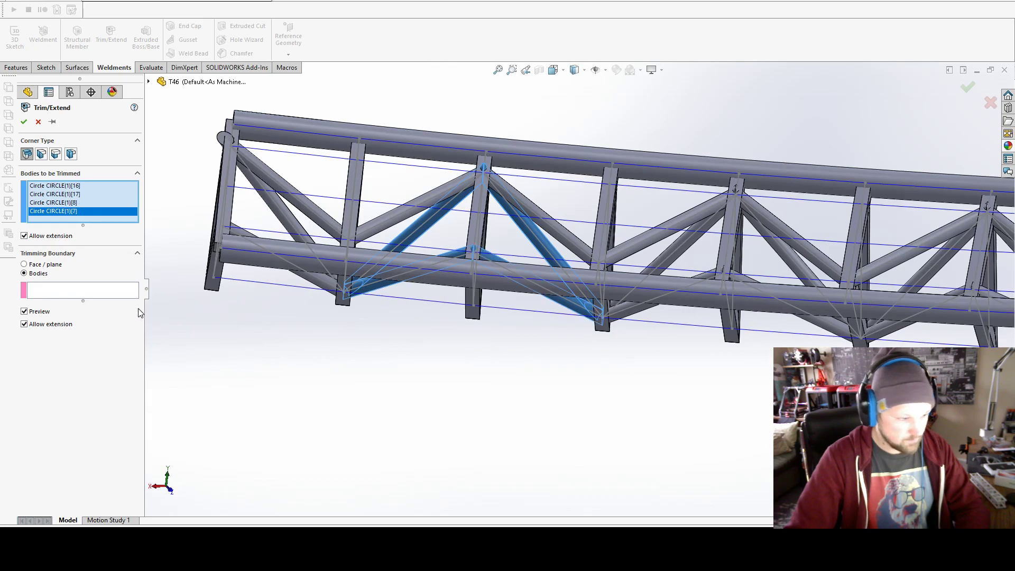
{"action": "left_click", "coordinate": [104, 290]}
{"action": "left_click", "coordinate": [484, 224]}
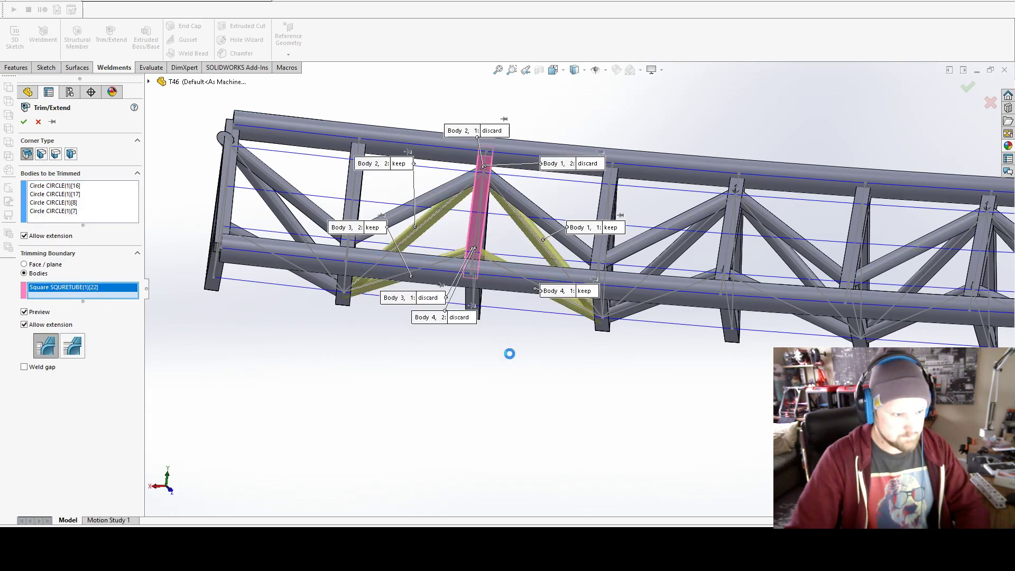
{"action": "key", "text": "Return"}
Step: Set up a second trim of four diagonals against the next vertical tube
{"action": "scroll", "coordinate": [745, 273], "scroll_direction": "down", "scroll_amount": 2}
{"action": "key", "text": "Return"}
{"action": "left_click", "coordinate": [740, 262]}
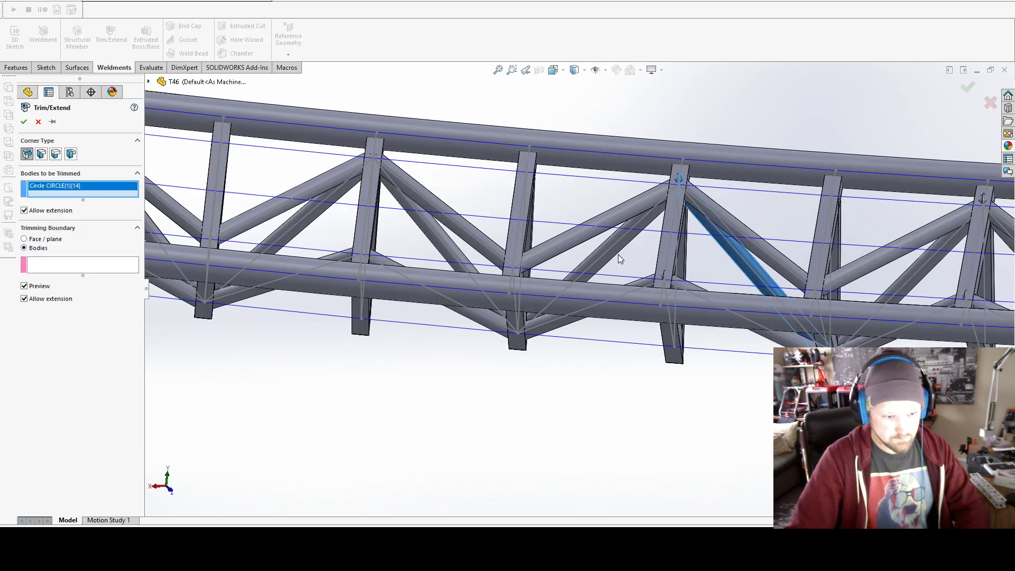
{"action": "left_click", "coordinate": [617, 255]}
{"action": "left_click", "coordinate": [574, 329]}
{"action": "left_click", "coordinate": [733, 338]}
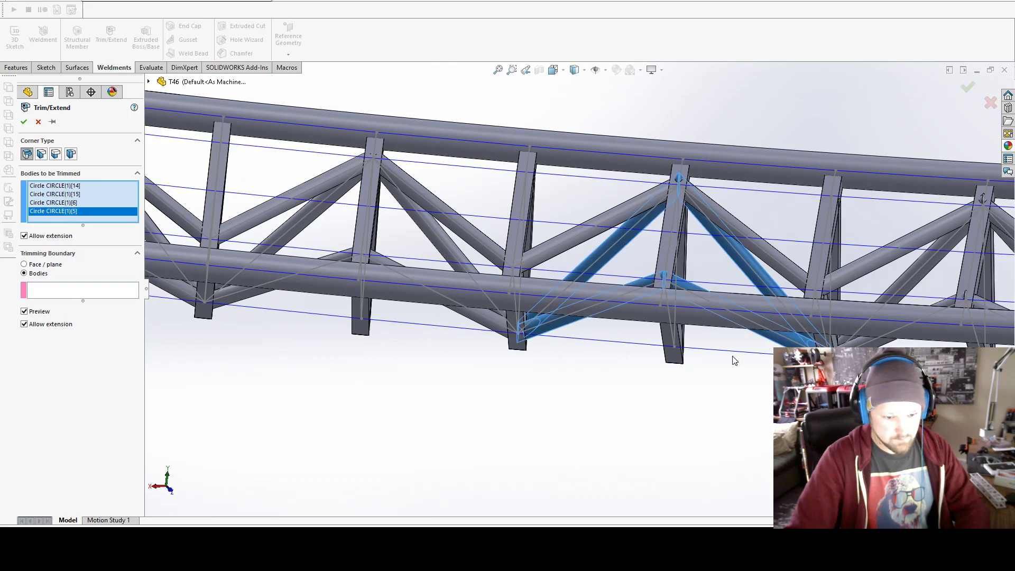
{"action": "left_click", "coordinate": [79, 299]}
{"action": "left_click", "coordinate": [675, 253]}
{"action": "scroll", "coordinate": [675, 254], "scroll_direction": "up", "scroll_amount": 3}
{"action": "scroll", "coordinate": [842, 291], "scroll_direction": "down", "scroll_amount": 3}
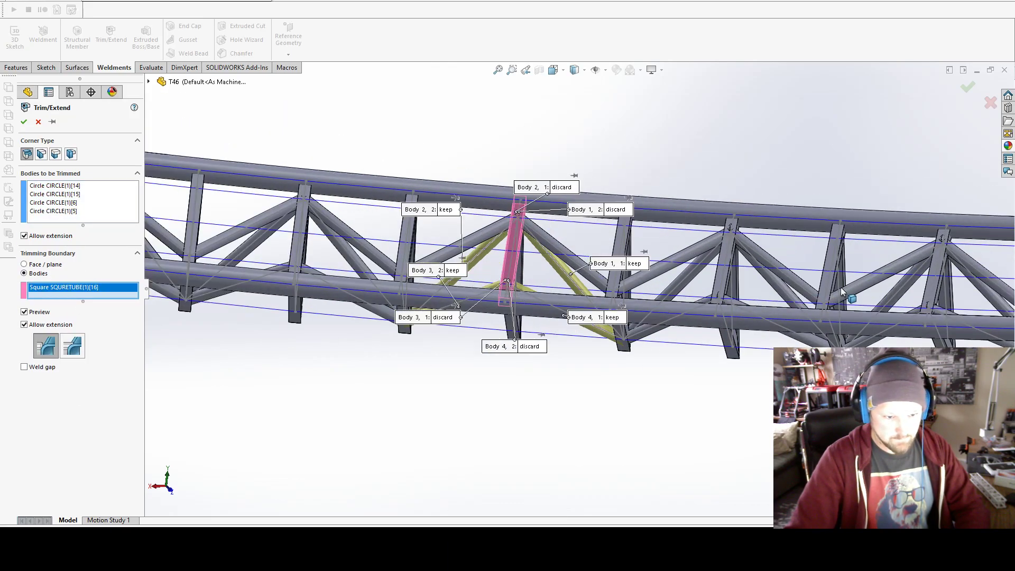
Step: Trim four more diagonals against the next vertical tube
{"action": "left_click", "coordinate": [774, 285]}
{"action": "left_click", "coordinate": [692, 272]}
{"action": "left_click", "coordinate": [649, 332]}
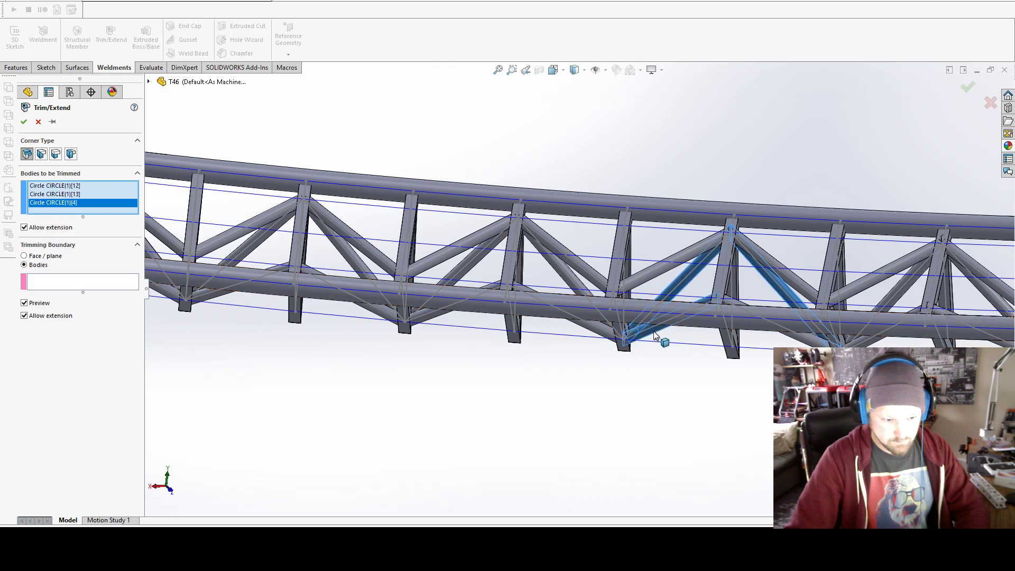
{"action": "left_click", "coordinate": [767, 318]}
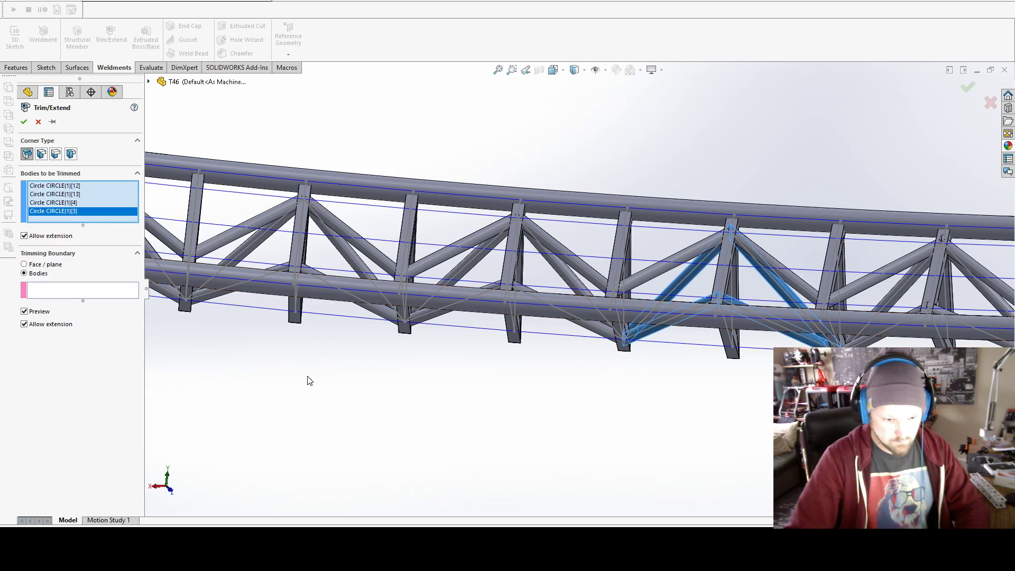
{"action": "left_click", "coordinate": [87, 296]}
{"action": "left_click", "coordinate": [735, 263]}
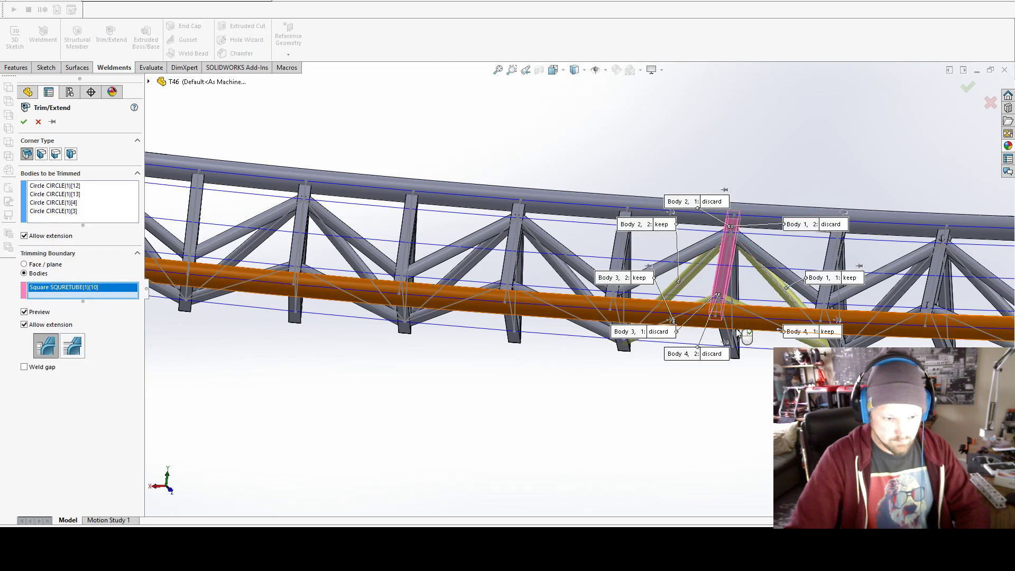
{"action": "key", "text": "Return"}
{"action": "key", "text": "Return"}
Step: Trim the last four diagonals near the truss end against the end vertical tube
{"action": "left_click", "coordinate": [696, 283]}
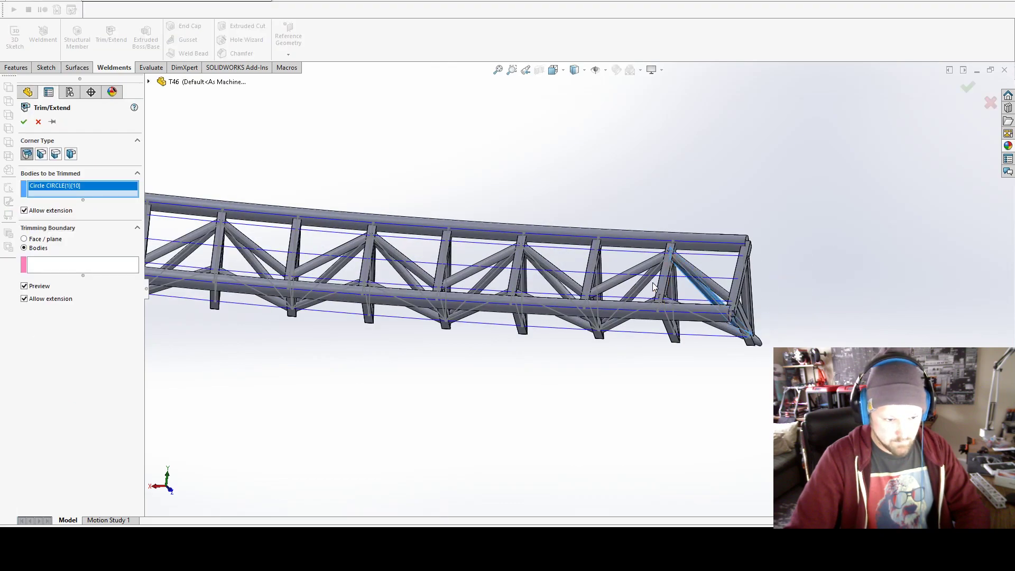
{"action": "left_click", "coordinate": [650, 283]}
{"action": "left_click", "coordinate": [619, 329]}
{"action": "left_click", "coordinate": [719, 334]}
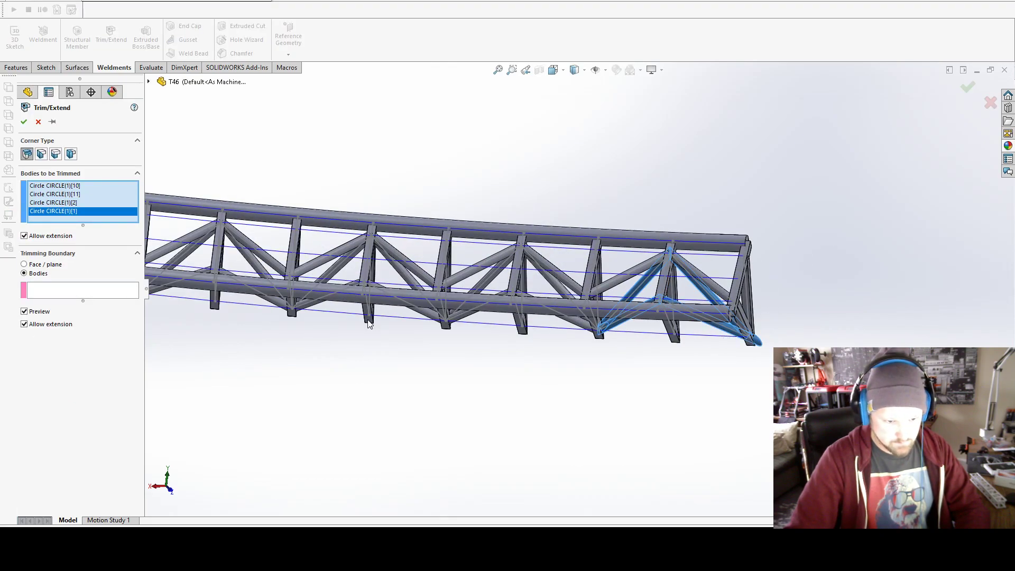
{"action": "left_click", "coordinate": [125, 294]}
{"action": "left_click", "coordinate": [673, 284]}
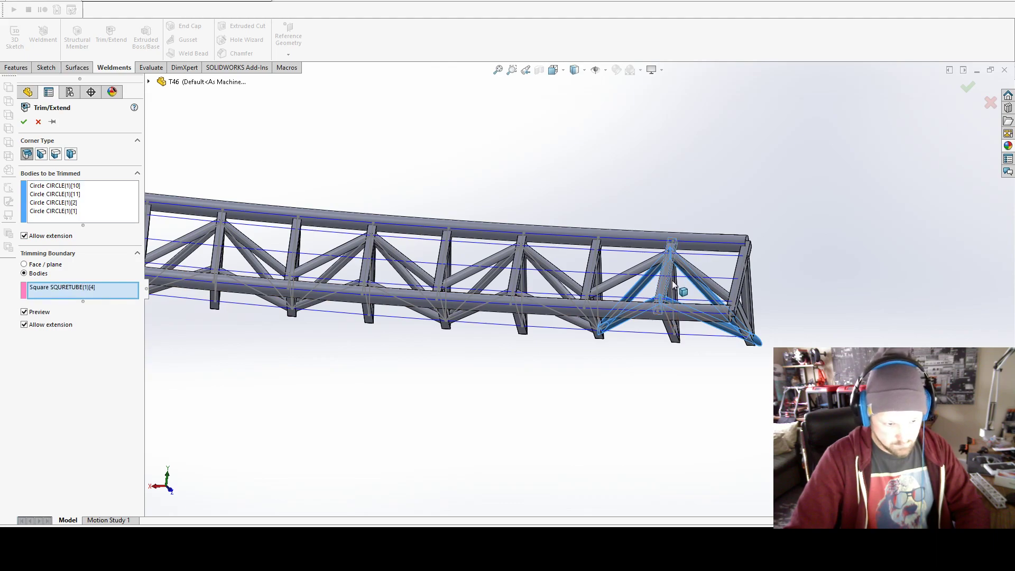
{"action": "key", "text": "Return"}
Step: Create Plane5 at the bottom tip point, perpendicular to the lower curve
{"action": "mouse_move", "coordinate": [458, 286]}
{"action": "middle_mouse_down"}
{"action": "mouse_move", "coordinate": [468, 183]}
{"action": "mouse_move", "coordinate": [397, 181]}
{"action": "middle_mouse_up"}
{"action": "scroll", "coordinate": [550, 325], "scroll_direction": "down", "scroll_amount": 3}
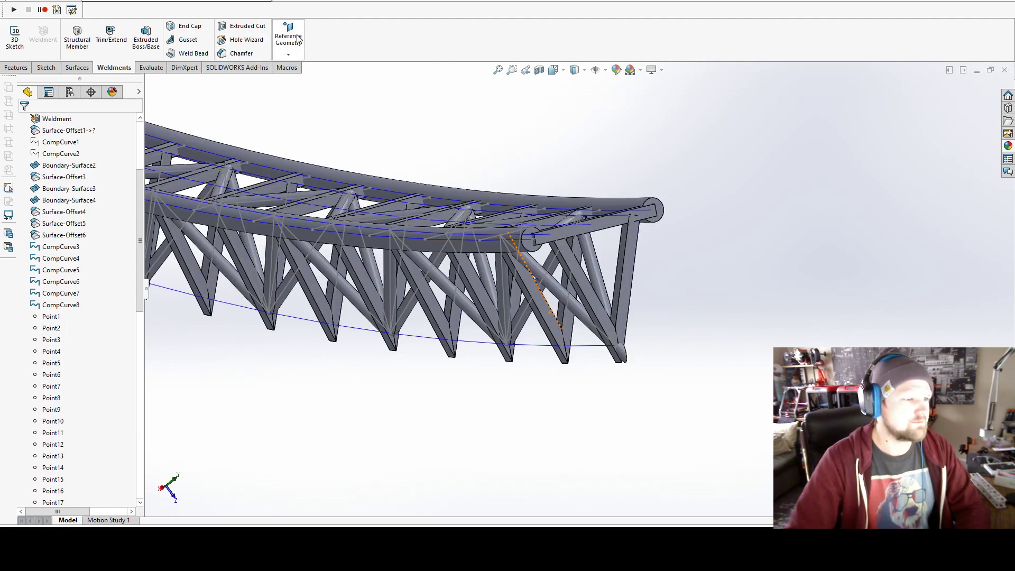
{"action": "left_click", "coordinate": [297, 39]}
{"action": "left_click", "coordinate": [294, 69]}
{"action": "left_click", "coordinate": [616, 346]}
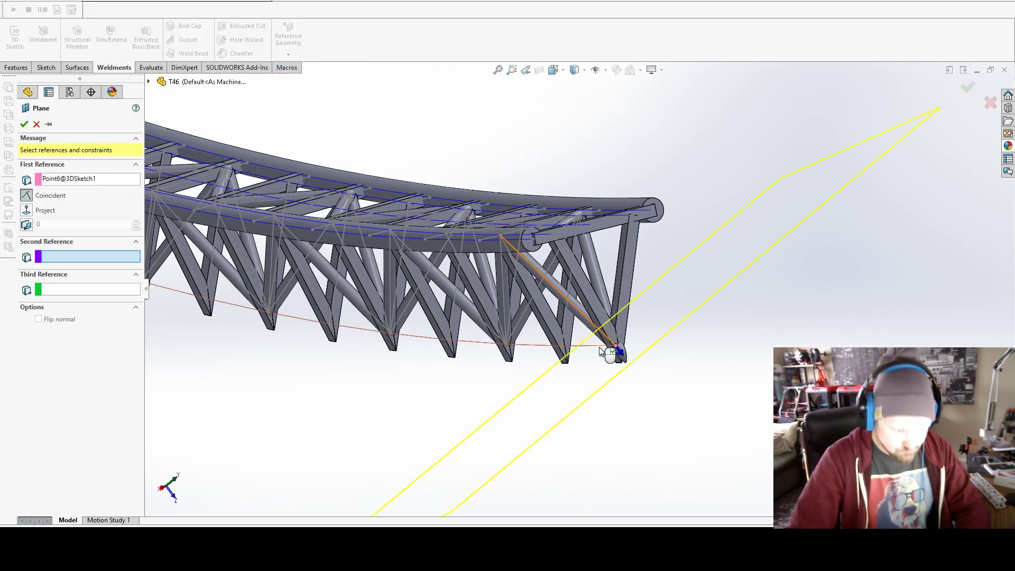
{"action": "left_click", "coordinate": [398, 333]}
Step: Accept Plane5 and sketch two concentric circles at the strut tip
{"action": "left_click", "coordinate": [25, 125]}
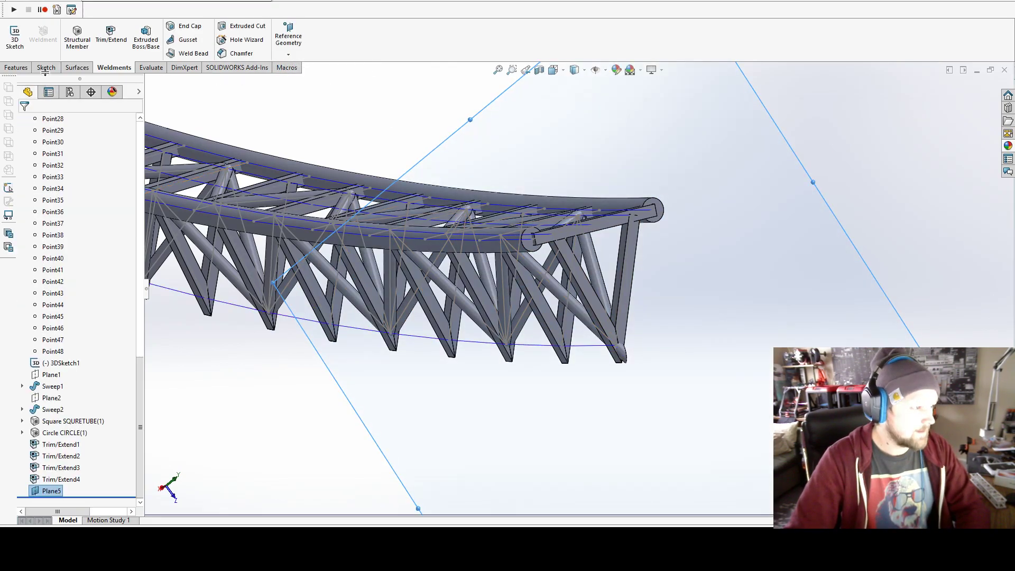
{"action": "left_click", "coordinate": [17, 34]}
{"action": "left_click", "coordinate": [94, 29]}
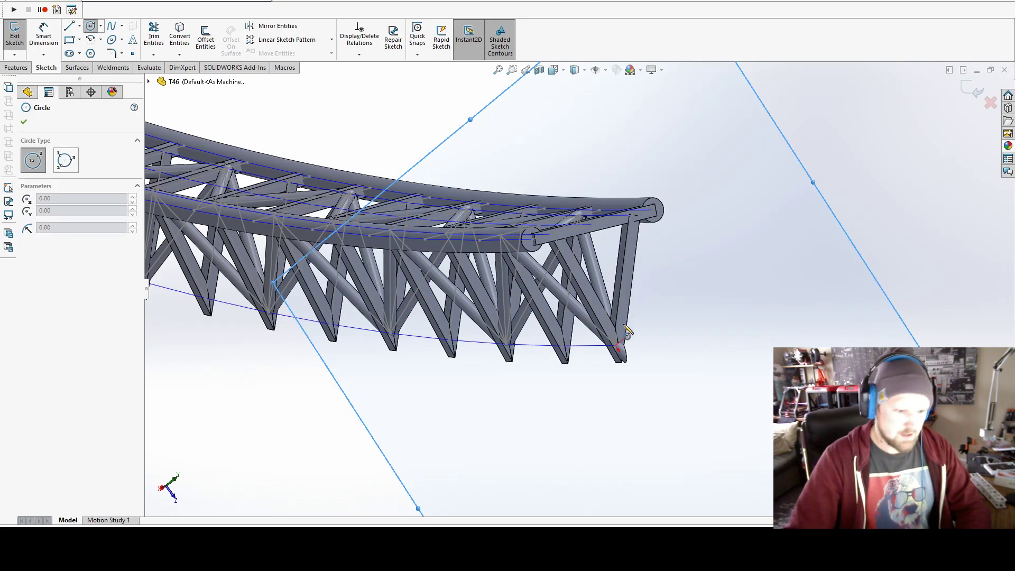
{"action": "left_click", "coordinate": [616, 345]}
{"action": "left_click", "coordinate": [616, 345]}
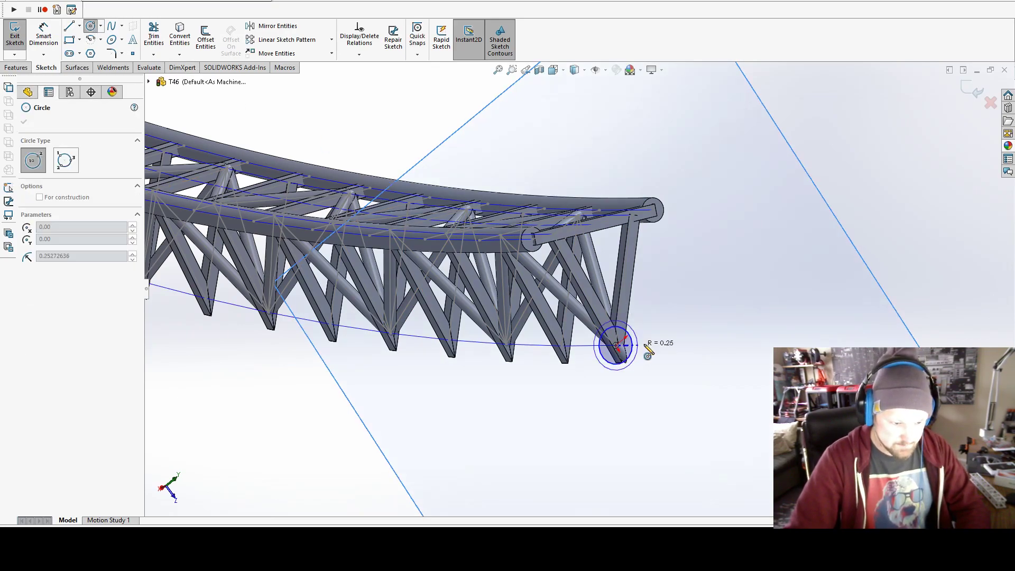
{"action": "left_click", "coordinate": [660, 338]}
Step: Dimension the small circle's diameter to 0.2, then change it to 0.225
{"action": "left_click", "coordinate": [45, 36]}
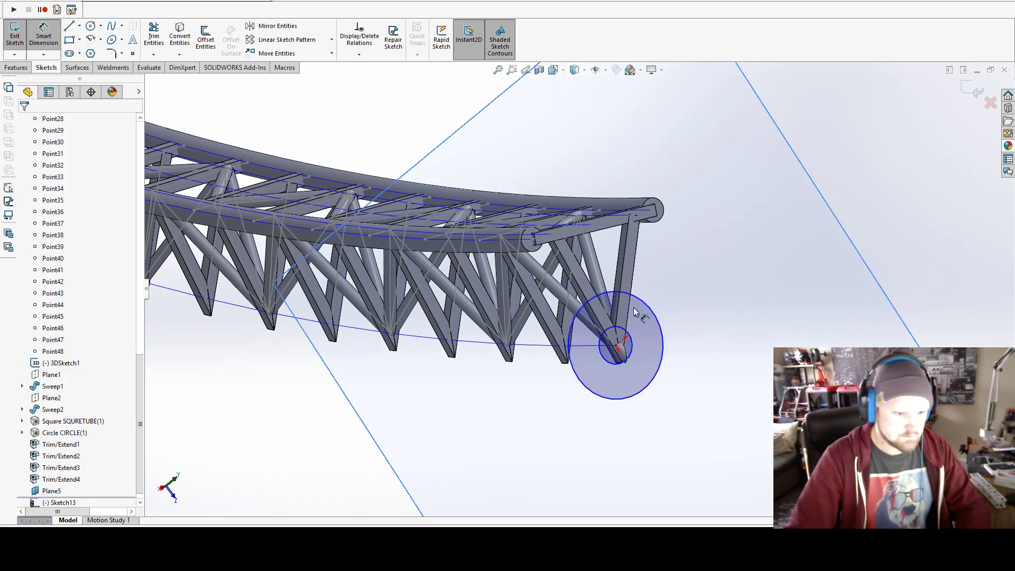
{"action": "left_click", "coordinate": [634, 351]}
{"action": "left_click", "coordinate": [655, 328]}
{"action": "type", "text": ".2"}
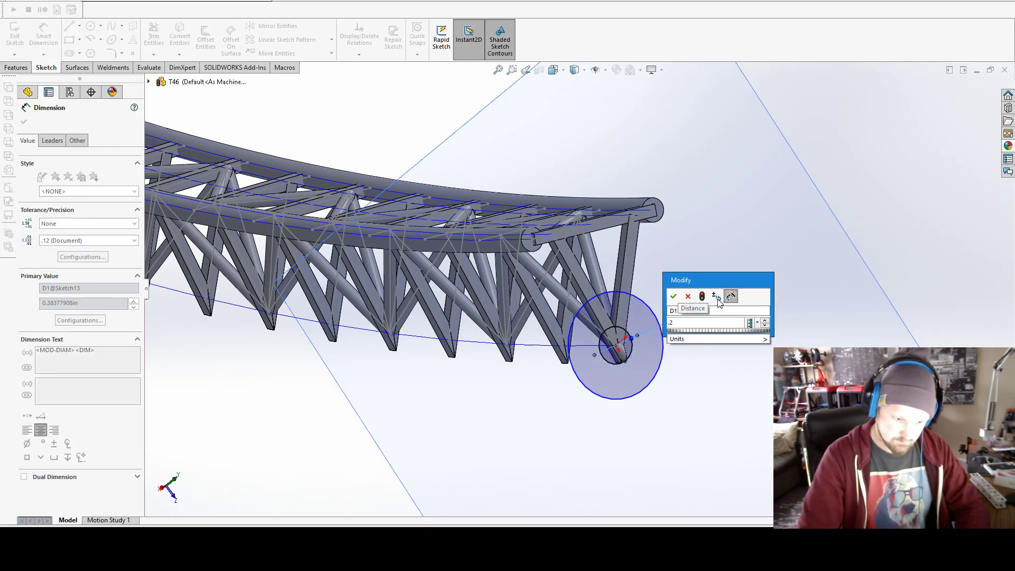
{"action": "key", "text": "Return"}
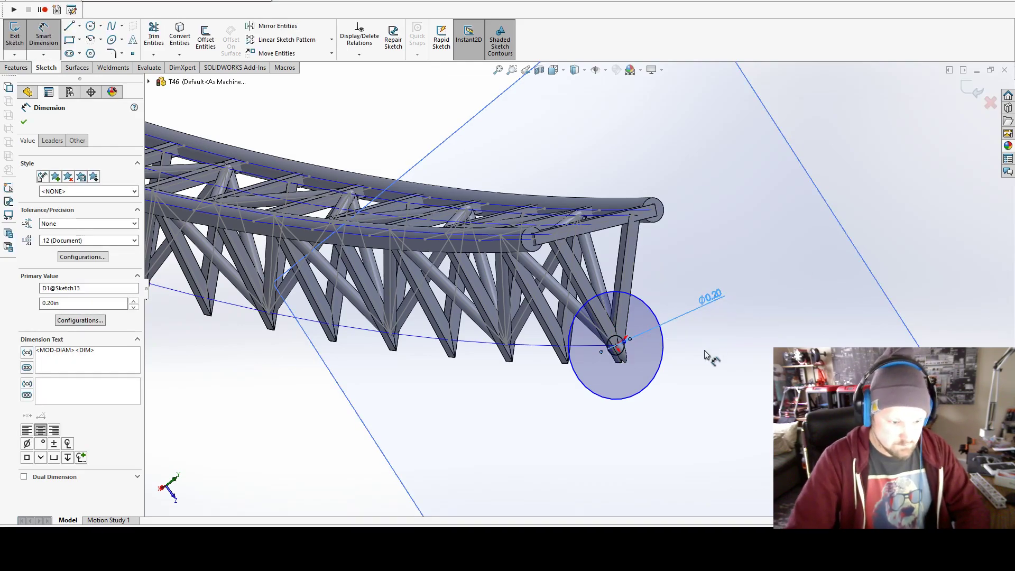
{"action": "mouse_move", "coordinate": [710, 356]}
{"action": "middle_mouse_down"}
{"action": "mouse_move", "coordinate": [582, 345]}
{"action": "mouse_move", "coordinate": [589, 293]}
{"action": "mouse_move", "coordinate": [791, 331]}
{"action": "middle_mouse_up"}
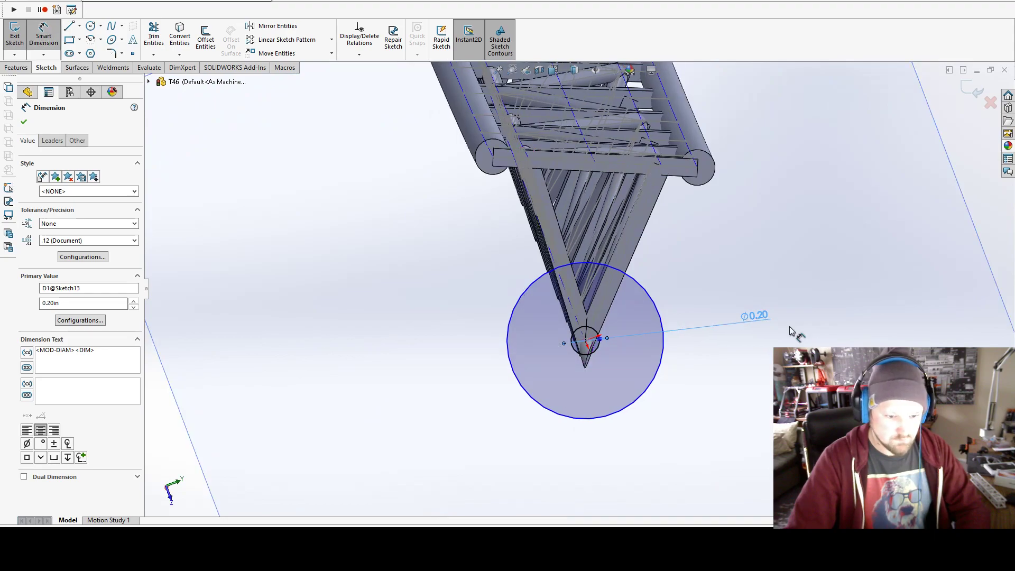
{"action": "double_click", "coordinate": [754, 315]}
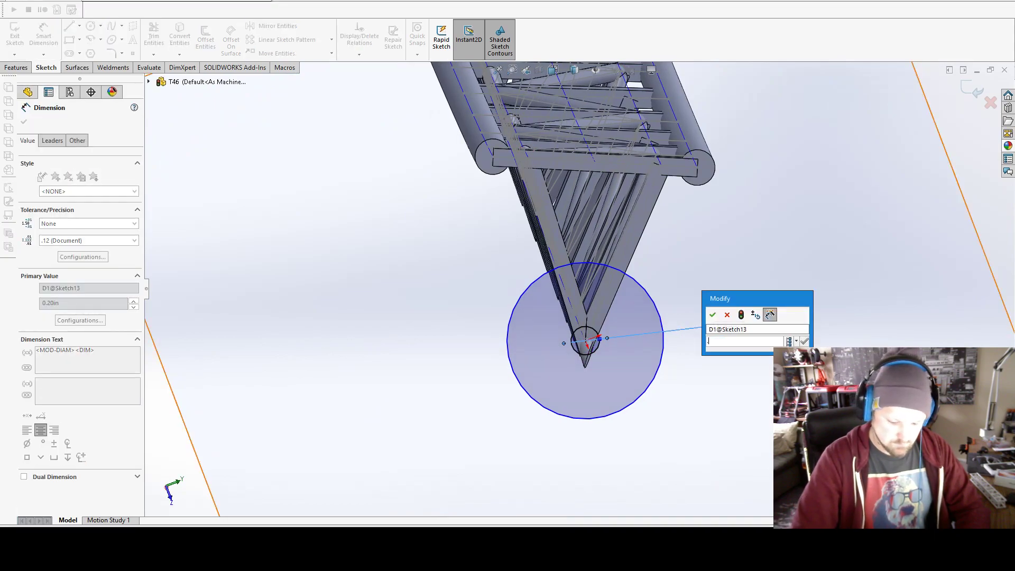
{"action": "type", "text": ".225"}
{"action": "key", "text": "Return"}
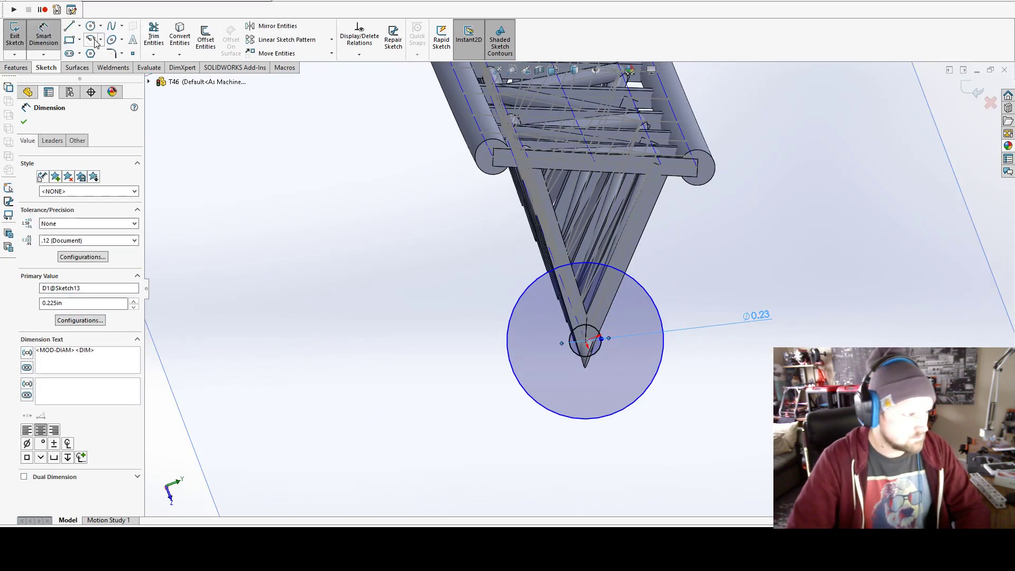
Step: Draw a line across the large circle from edge to edge
{"action": "key", "text": "l"}
{"action": "left_click", "coordinate": [507, 343]}
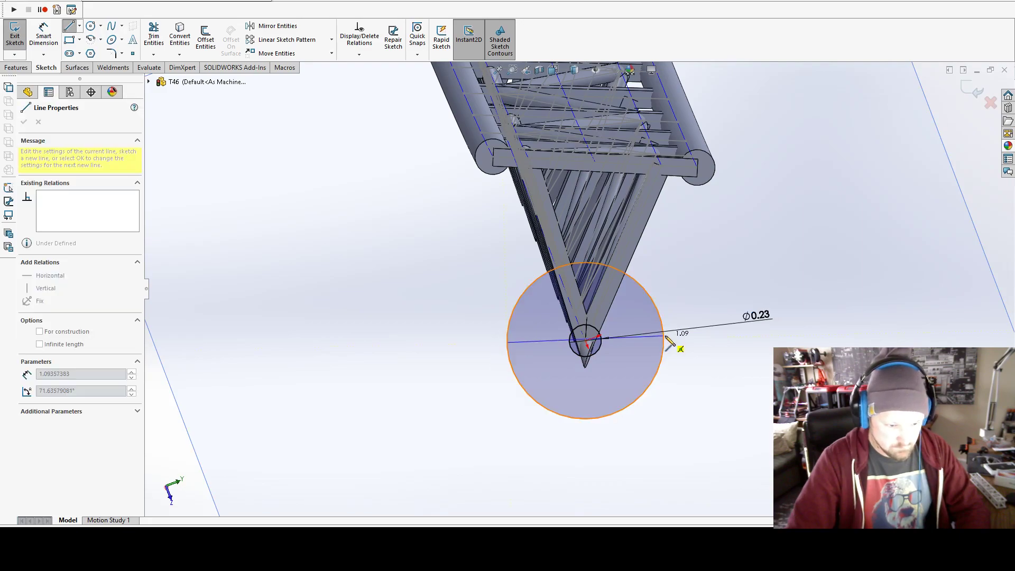
{"action": "left_click", "coordinate": [664, 338]}
{"action": "key", "text": "Escape"}
Step: Trim the circles down to a half-disc profile and exit the sketch
{"action": "left_click", "coordinate": [158, 32]}
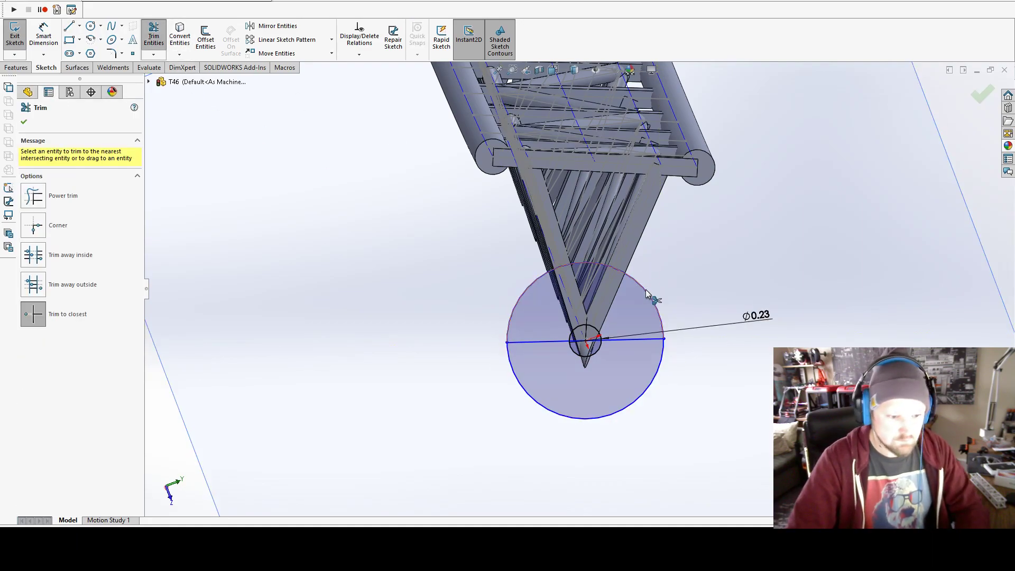
{"action": "left_click", "coordinate": [652, 295]}
{"action": "scroll", "coordinate": [583, 331], "scroll_direction": "down", "scroll_amount": 5}
{"action": "left_click", "coordinate": [613, 320]}
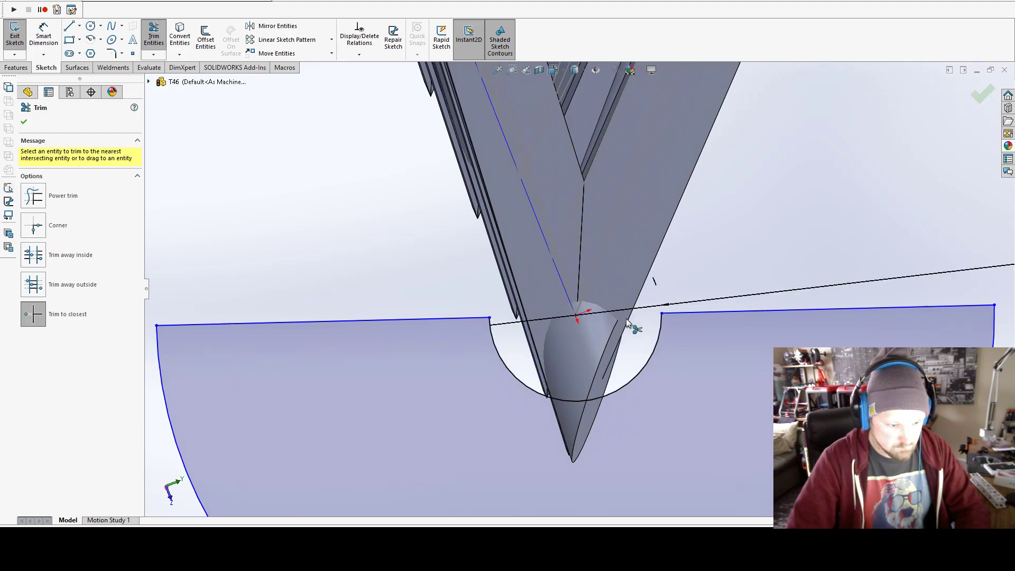
{"action": "scroll", "coordinate": [625, 318], "scroll_direction": "up", "scroll_amount": 5}
{"action": "mouse_move", "coordinate": [601, 335]}
{"action": "middle_mouse_down"}
{"action": "mouse_move", "coordinate": [592, 297]}
{"action": "mouse_move", "coordinate": [641, 320]}
{"action": "middle_mouse_up"}
{"action": "scroll", "coordinate": [641, 319], "scroll_direction": "up", "scroll_amount": 3}
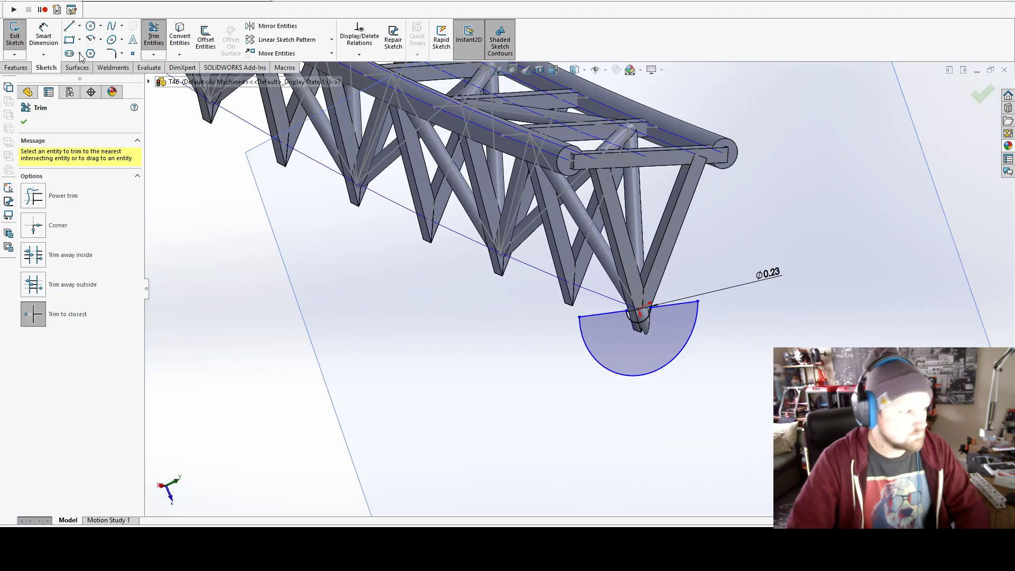
{"action": "left_click", "coordinate": [22, 42]}
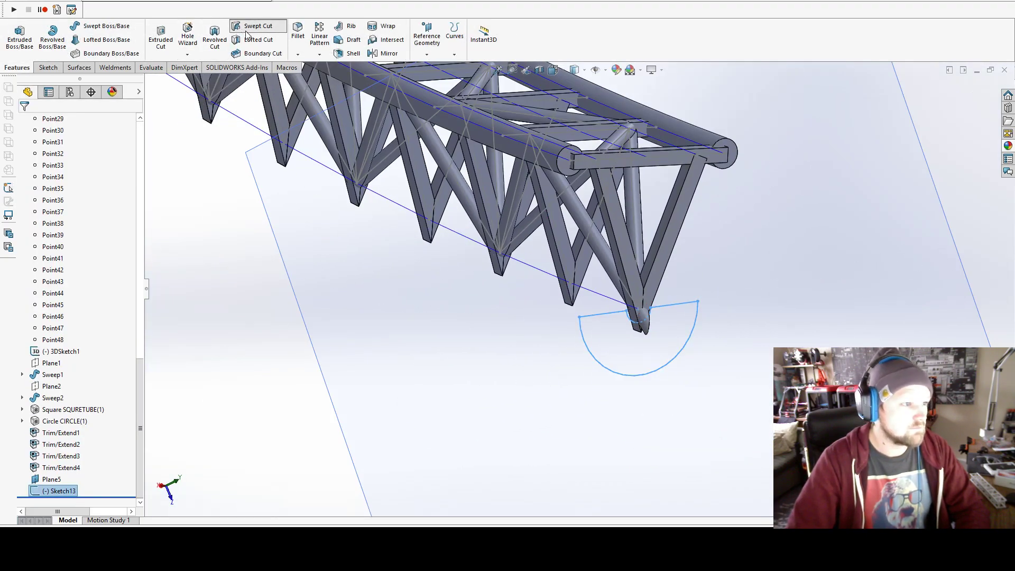
Step: Sweep-cut the half-disc profile along CompCurve8 to form Cut-Sweep1
{"action": "left_click", "coordinate": [247, 32]}
{"action": "middle_click_drag", "start_coordinate": [616, 302], "coordinate": [446, 238]}
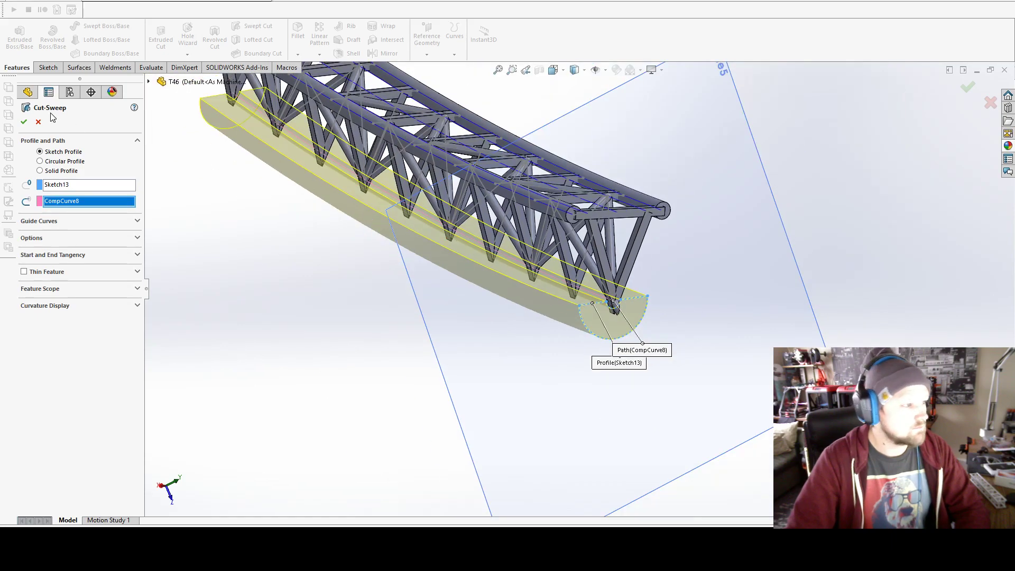
{"action": "left_click", "coordinate": [669, 85]}
{"action": "left_click", "coordinate": [673, 271]}
{"action": "scroll", "coordinate": [674, 271], "scroll_direction": "down", "scroll_amount": 2}
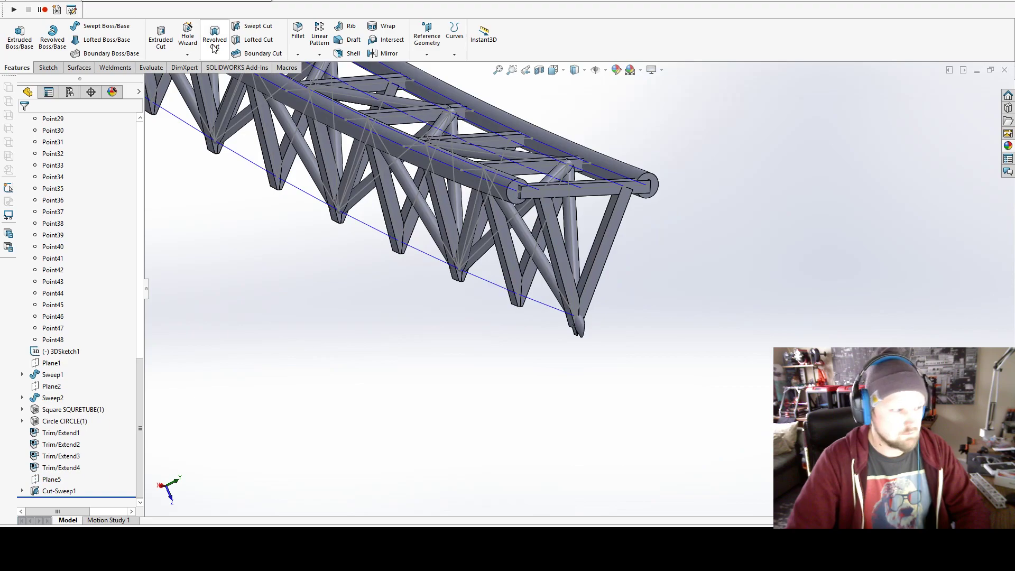
Step: Create Plane6 at the bottom tip point, perpendicular to the edge
{"action": "left_click", "coordinate": [435, 42]}
{"action": "left_click", "coordinate": [431, 69]}
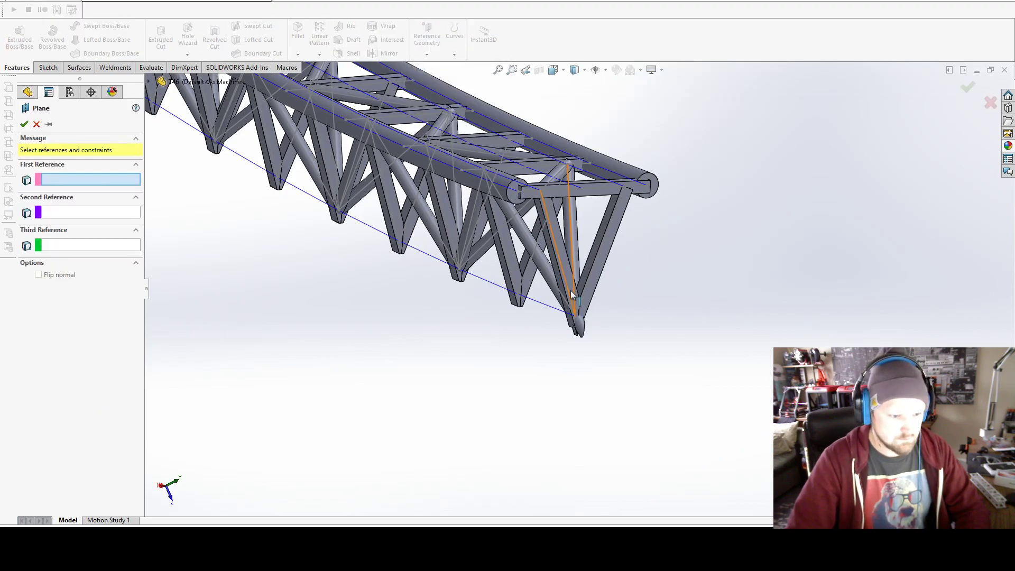
{"action": "left_click", "coordinate": [574, 318]}
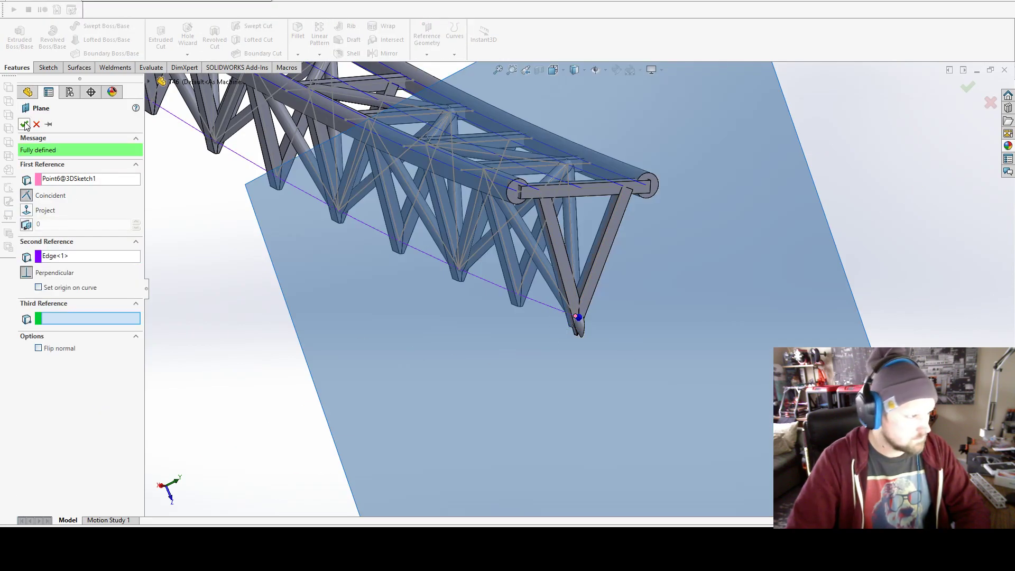
{"action": "left_click", "coordinate": [25, 125]}
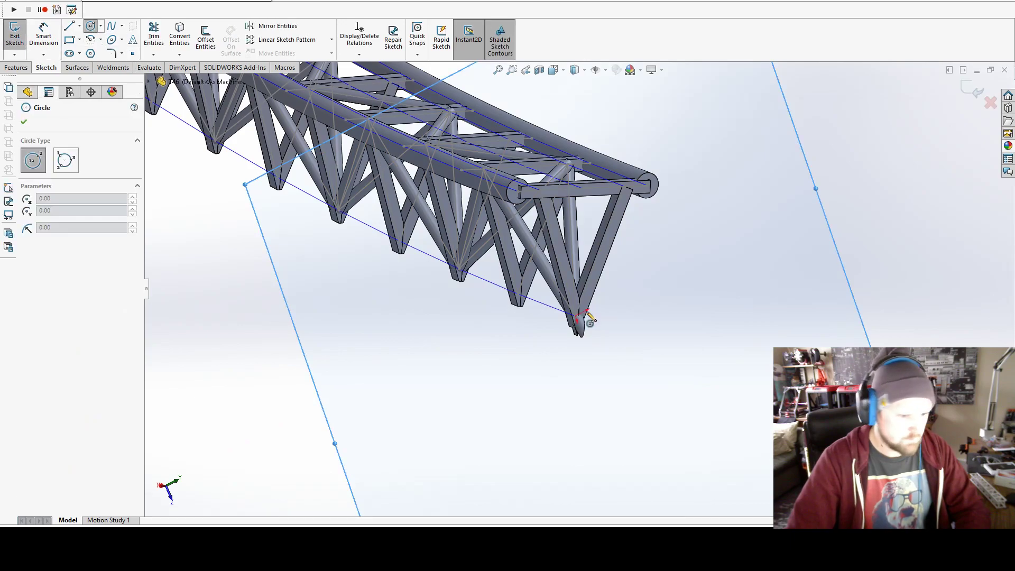
Step: Sketch a 0.25 diameter circle centred on the bottom tip point
{"action": "left_click", "coordinate": [576, 316]}
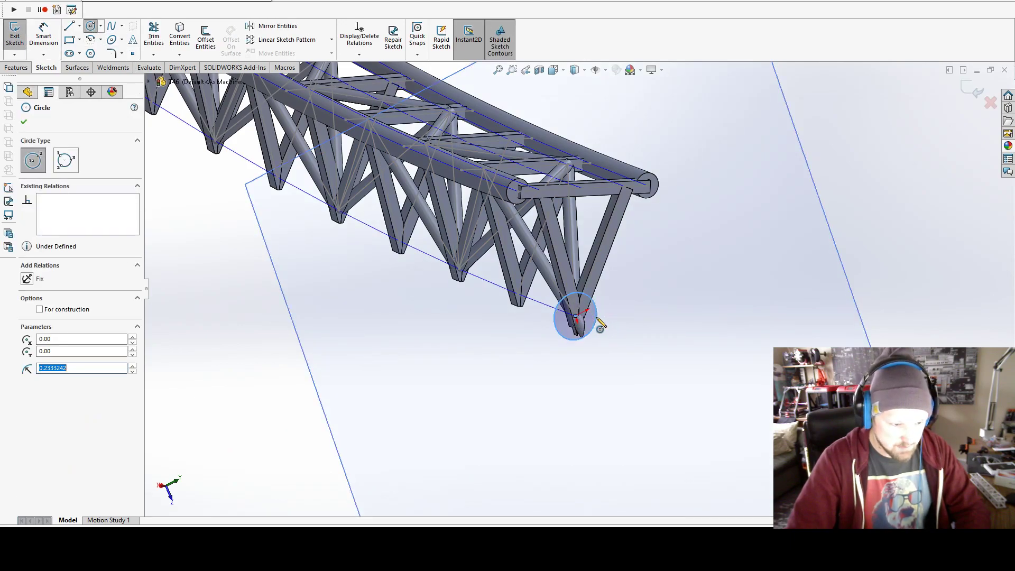
{"action": "left_click", "coordinate": [31, 39]}
{"action": "left_click", "coordinate": [597, 314]}
{"action": "left_click", "coordinate": [646, 328]}
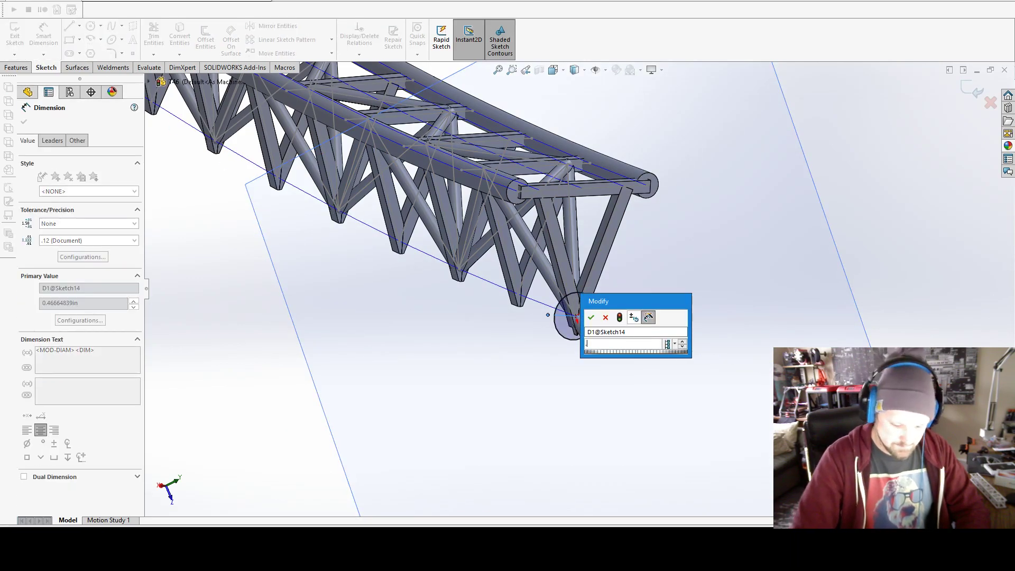
{"action": "type", "text": ".25"}
{"action": "key", "text": "Return"}
{"action": "left_click", "coordinate": [15, 37]}
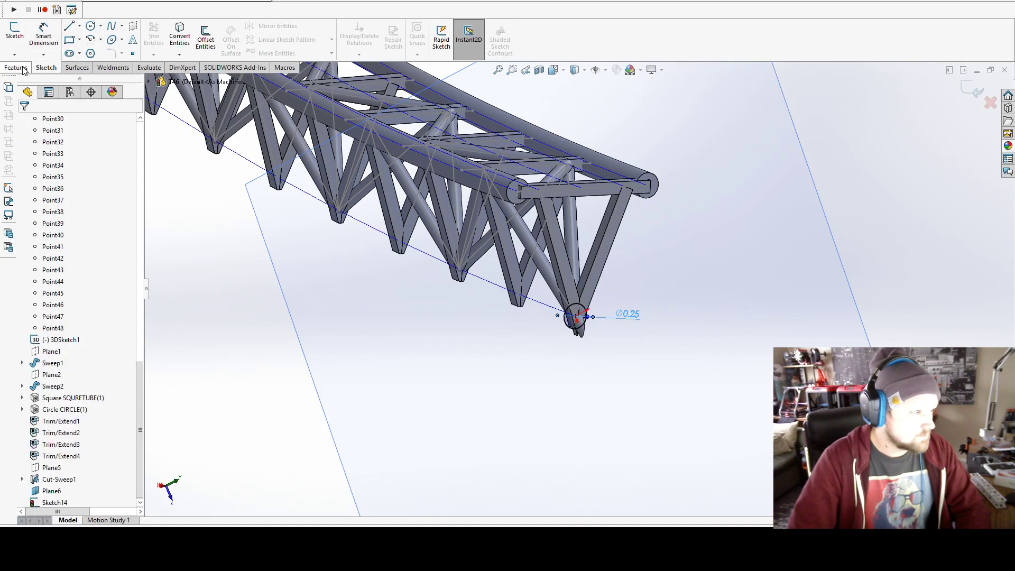
Step: Sweep the circle along CompCurve8 to form the round bottom rail Sweep3
{"action": "left_click", "coordinate": [103, 26]}
{"action": "left_click", "coordinate": [511, 294]}
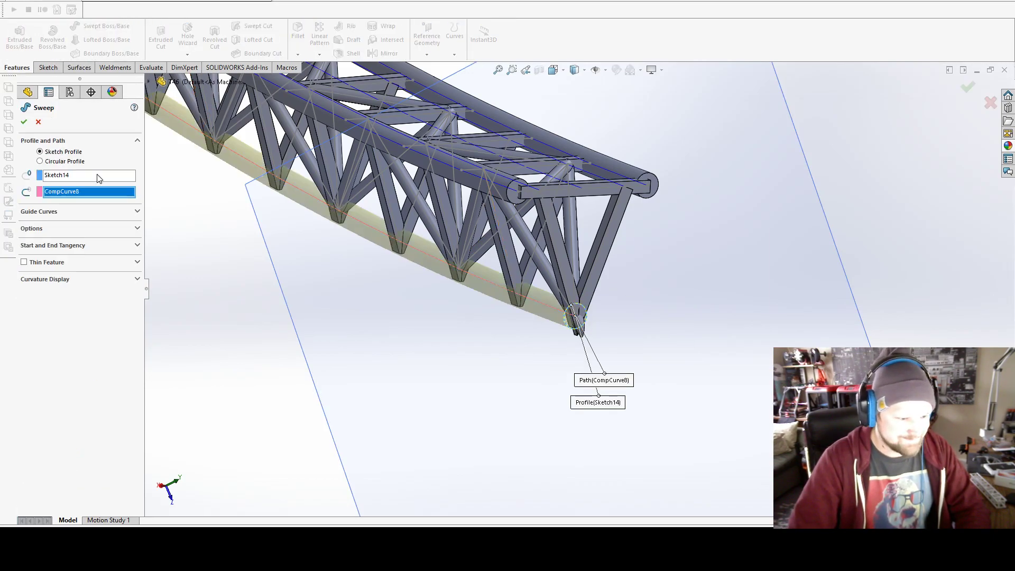
{"action": "left_click", "coordinate": [24, 123]}
Step: Hide Plane6 and orbit the view toward the truss end
{"action": "middle_click_drag", "start_coordinate": [492, 333], "coordinate": [600, 234]}
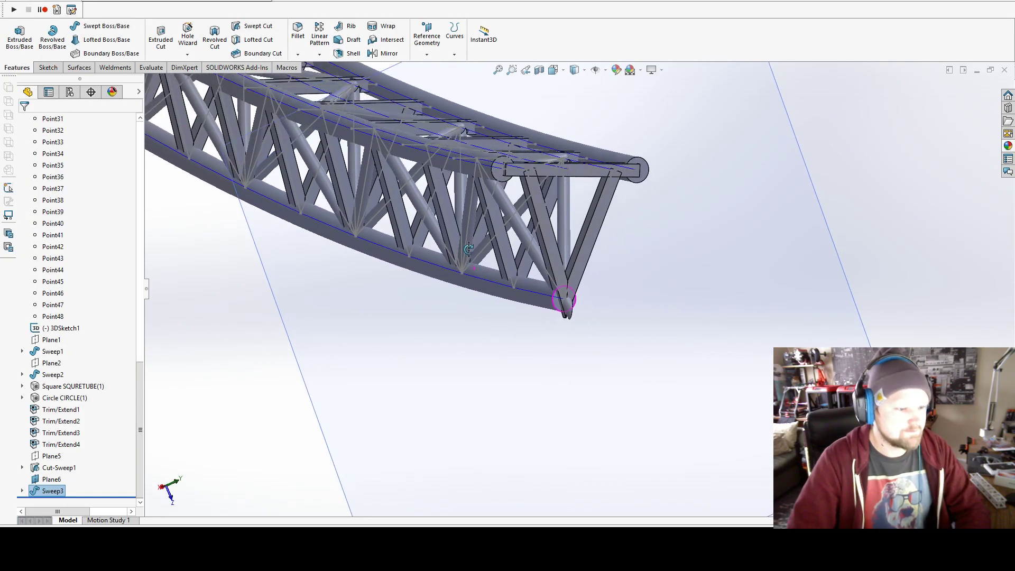
{"action": "left_click", "coordinate": [688, 185]}
{"action": "left_click", "coordinate": [730, 175]}
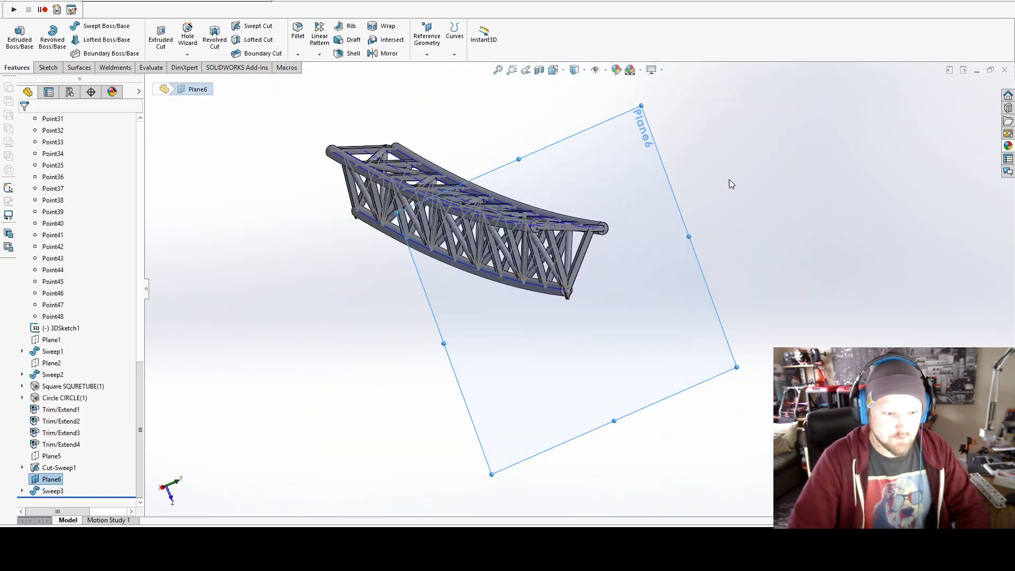
{"action": "mouse_move", "coordinate": [407, 243]}
{"action": "middle_mouse_down"}
{"action": "mouse_move", "coordinate": [462, 298]}
{"action": "mouse_move", "coordinate": [591, 295]}
{"action": "mouse_move", "coordinate": [573, 351]}
{"action": "middle_mouse_up"}
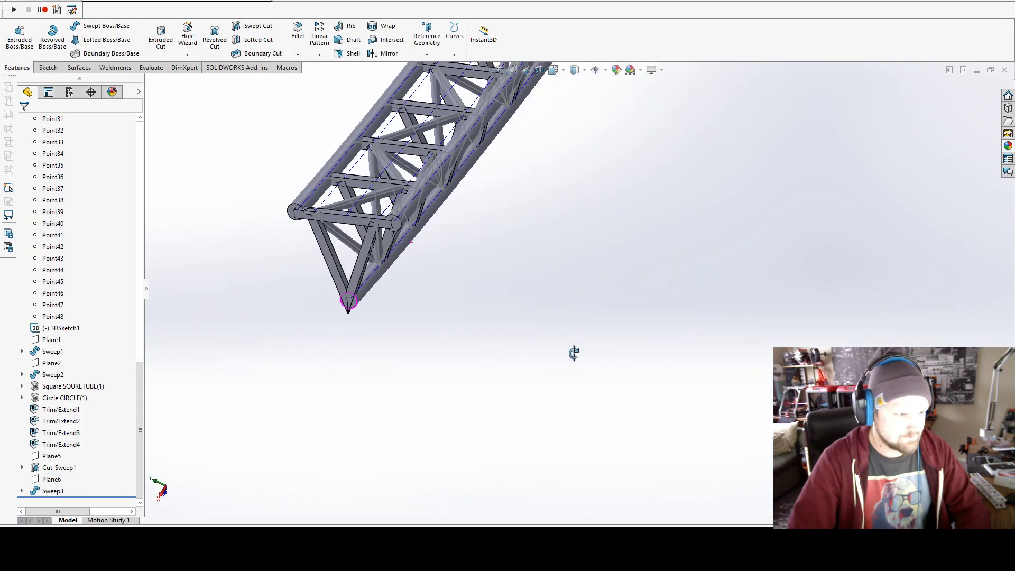
{"action": "scroll", "coordinate": [385, 212], "scroll_direction": "down", "scroll_amount": 5}
Step: Create Plane7 through the two chord end points and the bottom tip point
{"action": "left_click", "coordinate": [423, 48]}
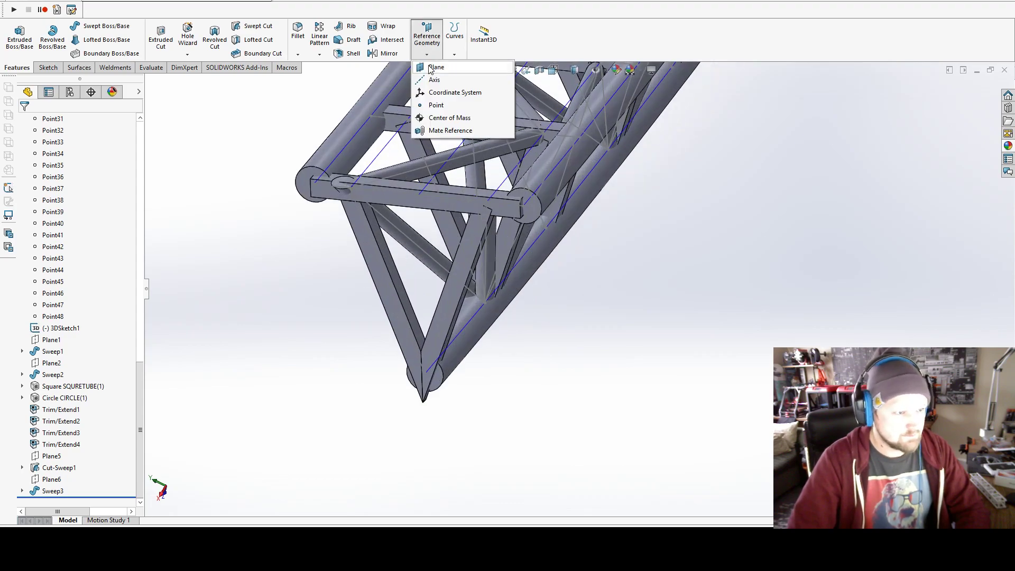
{"action": "left_click", "coordinate": [437, 68]}
{"action": "left_click", "coordinate": [314, 184]}
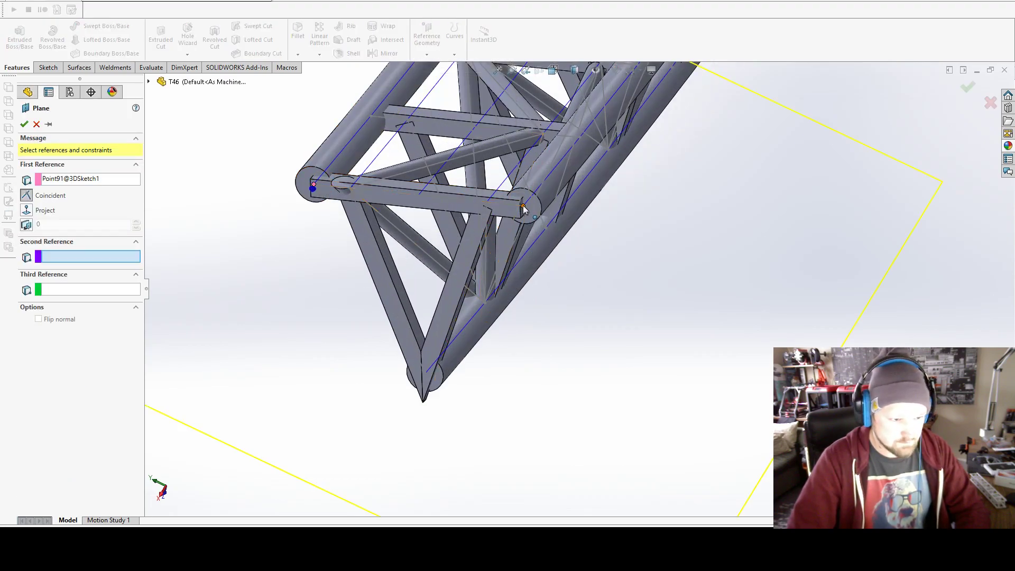
{"action": "left_click", "coordinate": [523, 207]}
{"action": "left_click", "coordinate": [425, 374]}
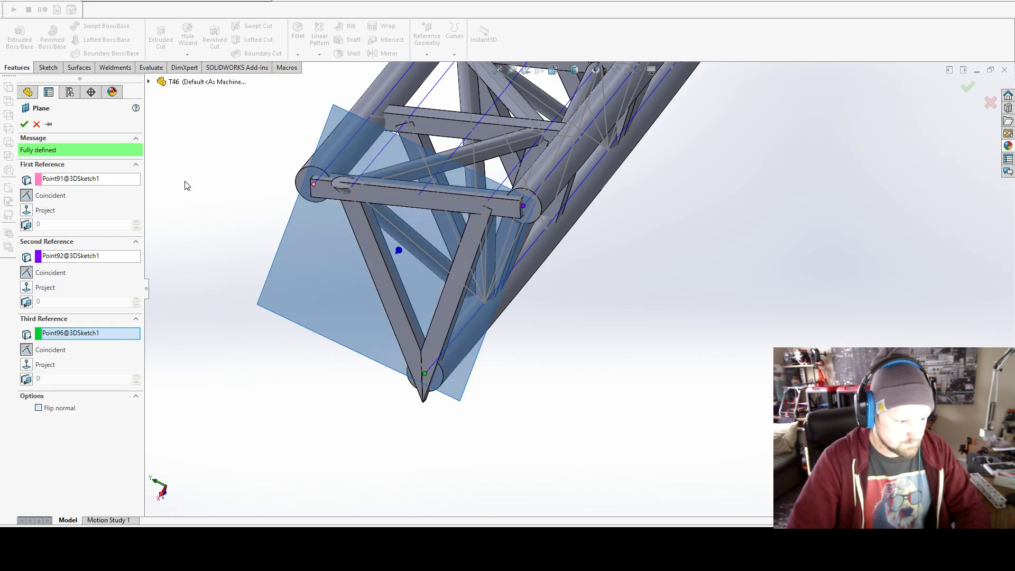
{"action": "left_click", "coordinate": [24, 123]}
Step: Sketch a large circle on Plane7 covering the truss end
{"action": "left_click", "coordinate": [53, 74]}
{"action": "left_click", "coordinate": [15, 40]}
{"action": "left_click", "coordinate": [91, 26]}
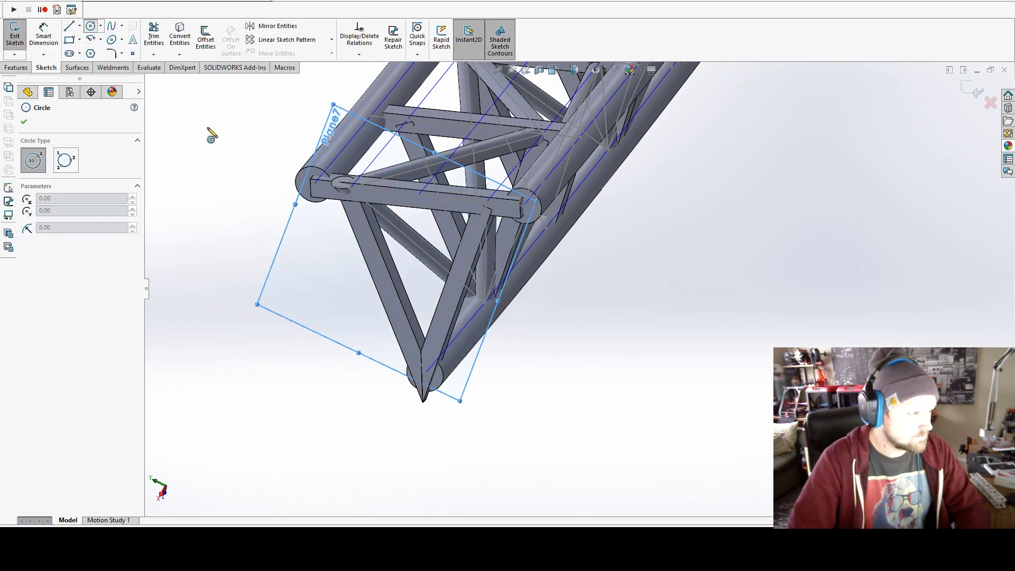
{"action": "left_click_drag", "start_coordinate": [436, 279], "coordinate": [700, 405]}
{"action": "left_click", "coordinate": [15, 40]}
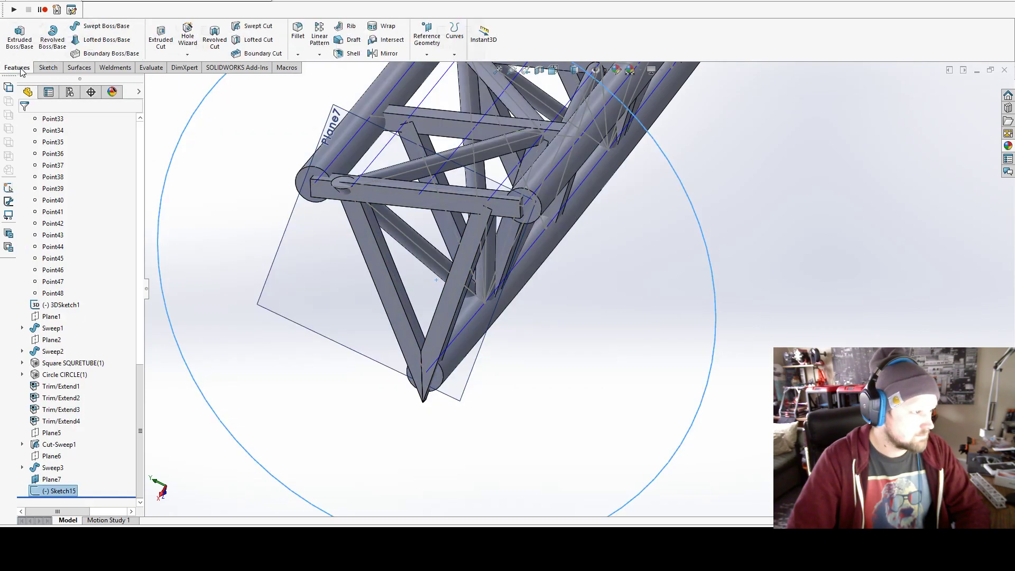
Step: Trim the truss end with a 0.50in blind extruded cut of the circle
{"action": "left_click", "coordinate": [160, 39]}
{"action": "scroll", "coordinate": [491, 305], "scroll_direction": "up", "scroll_amount": 5}
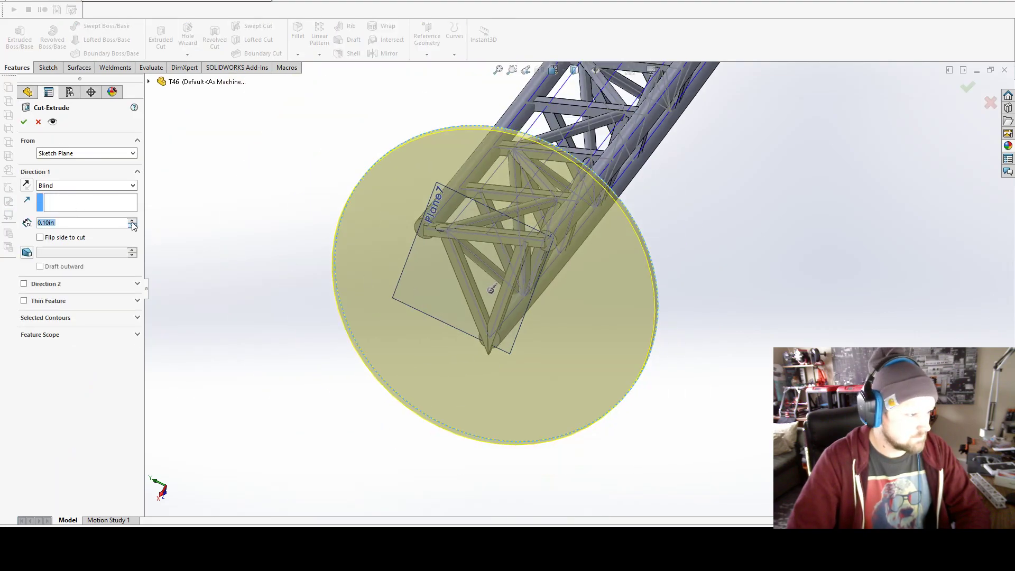
{"action": "scroll", "coordinate": [132, 222], "scroll_direction": "up", "scroll_amount": 4}
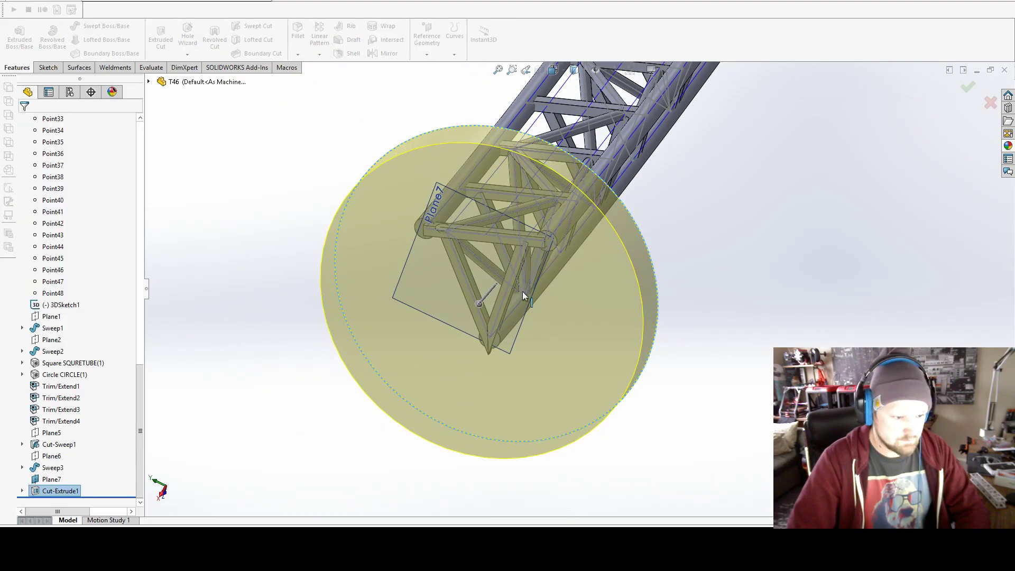
{"action": "mouse_move", "coordinate": [522, 291]}
{"action": "middle_mouse_down"}
{"action": "mouse_move", "coordinate": [924, 305]}
{"action": "mouse_move", "coordinate": [760, 282]}
{"action": "middle_mouse_up"}
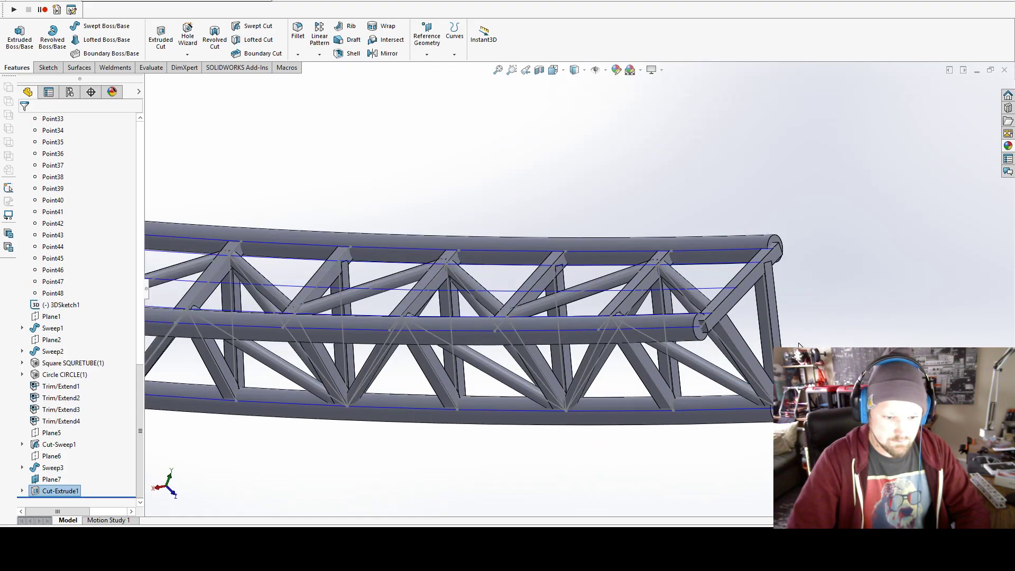
{"action": "left_click", "coordinate": [558, 73]}
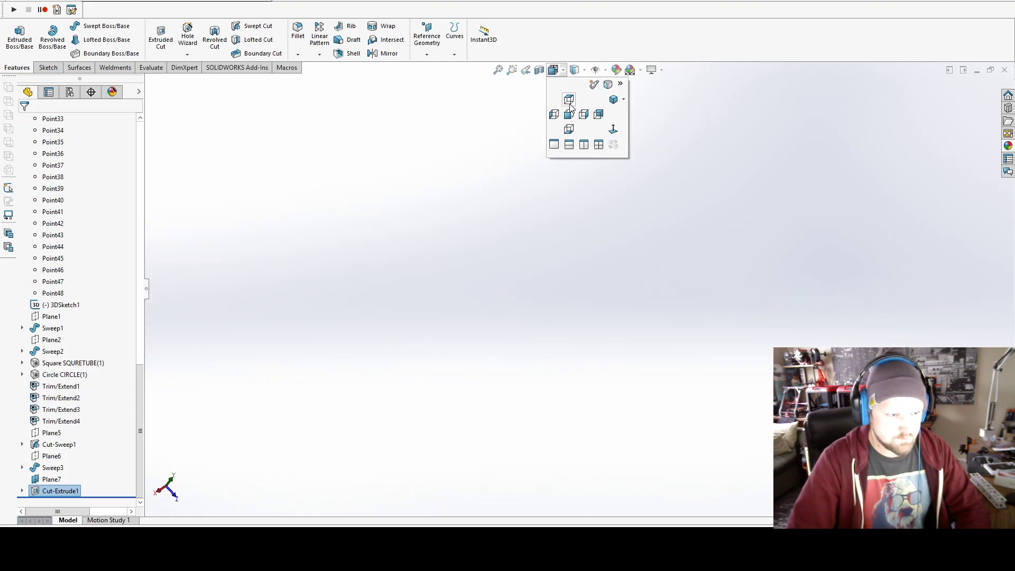
Step: Create Plane8 through Point2, Point1 and Point6 at the opposite truss end
{"action": "left_click", "coordinate": [571, 106]}
{"action": "mouse_move", "coordinate": [546, 172]}
{"action": "middle_mouse_down"}
{"action": "mouse_move", "coordinate": [480, 235]}
{"action": "mouse_move", "coordinate": [480, 286]}
{"action": "mouse_move", "coordinate": [433, 274]}
{"action": "mouse_move", "coordinate": [768, 312]}
{"action": "mouse_move", "coordinate": [799, 305]}
{"action": "middle_mouse_up"}
{"action": "left_click", "coordinate": [427, 40]}
{"action": "left_click", "coordinate": [433, 65]}
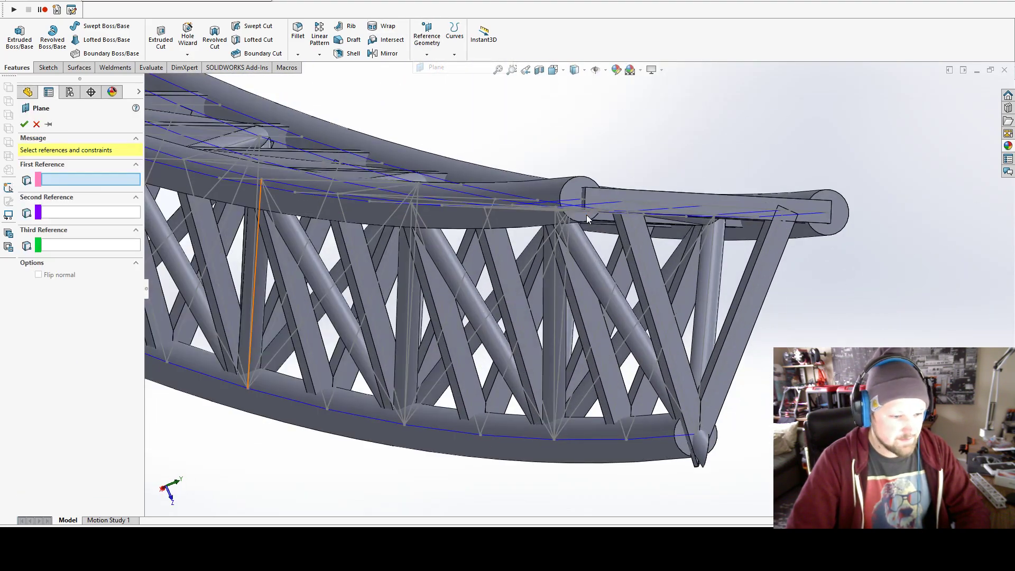
{"action": "left_click", "coordinate": [581, 200]}
{"action": "left_click", "coordinate": [827, 213]}
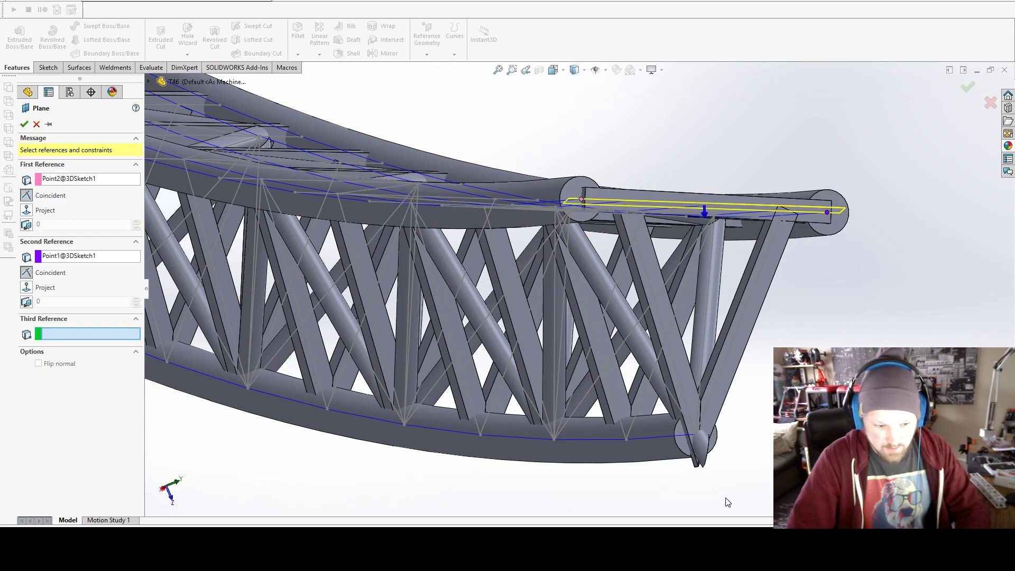
{"action": "left_click", "coordinate": [696, 454]}
{"action": "key", "text": "f"}
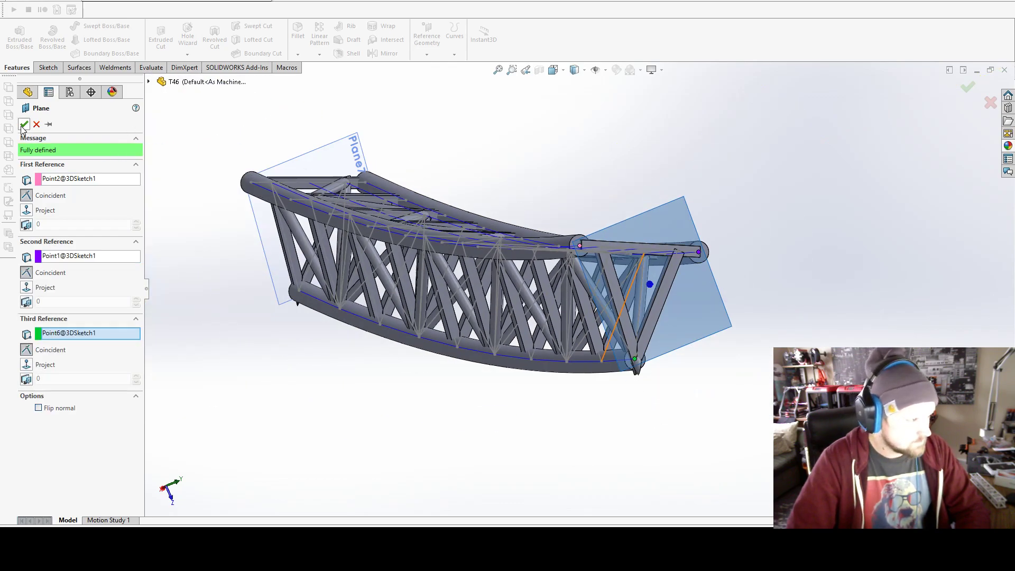
{"action": "left_click", "coordinate": [23, 124]}
Step: Sketch a large circle enclosing the truss end on Plane8 as Sketch16
{"action": "left_click", "coordinate": [15, 37]}
{"action": "left_click", "coordinate": [91, 26]}
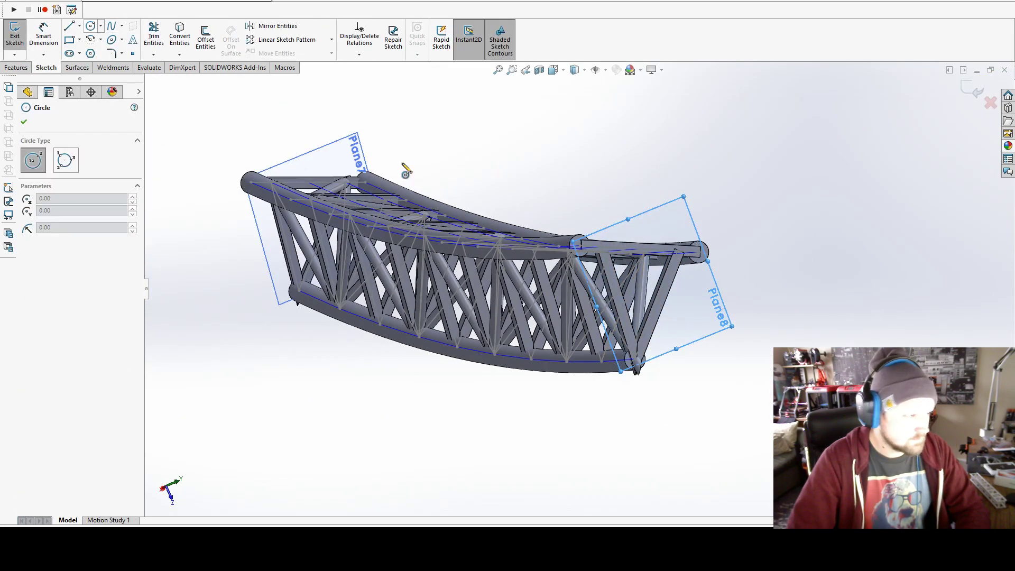
{"action": "left_click", "coordinate": [632, 291]}
{"action": "left_click", "coordinate": [483, 227]}
{"action": "left_click", "coordinate": [7, 35]}
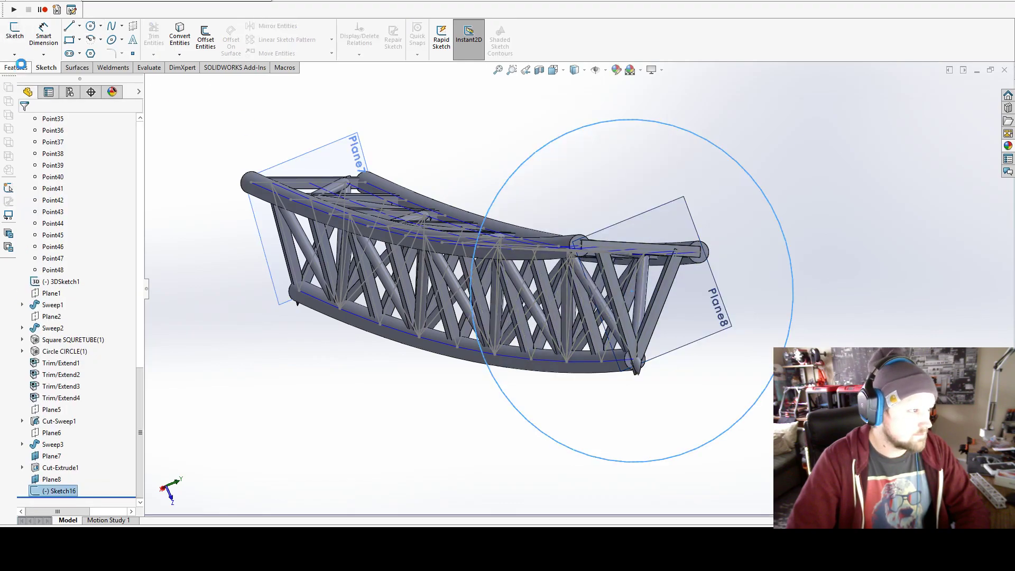
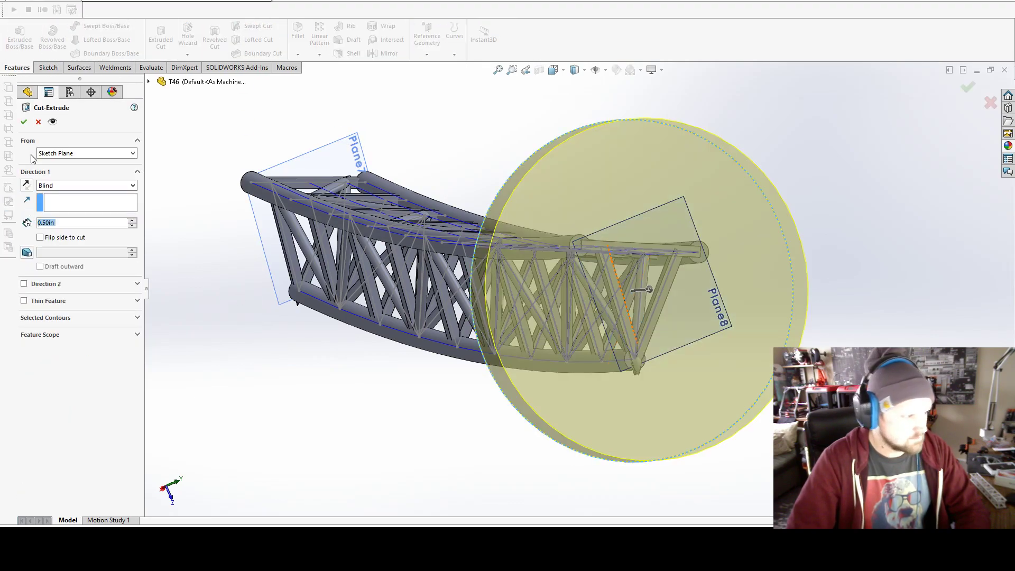
Step: Confirm Cut-Extrude2 trimming the chord ends at Plane8, then hide Plane8
{"action": "key", "text": "Return"}
{"action": "scroll", "coordinate": [655, 431], "scroll_direction": "up", "scroll_amount": 5}
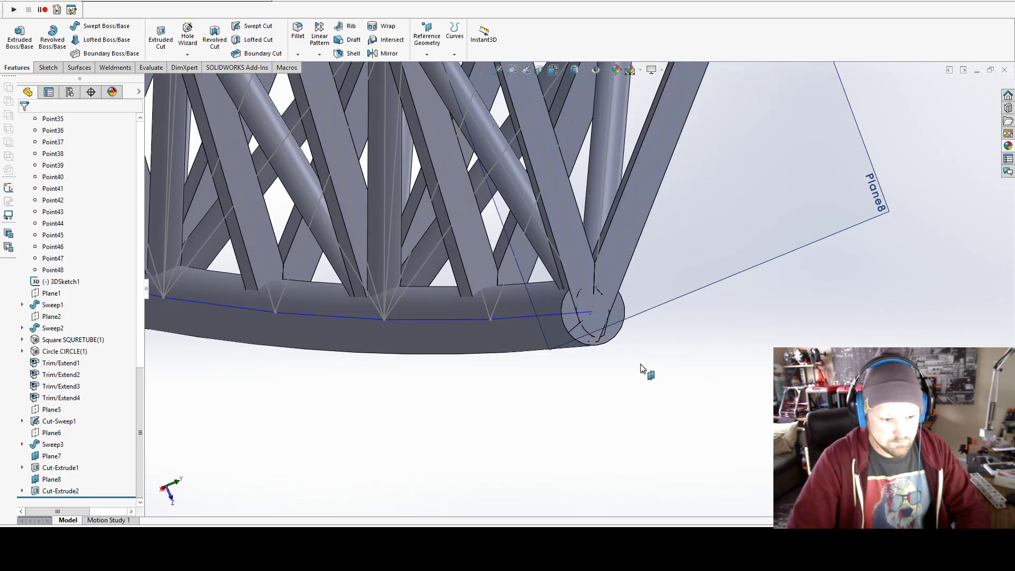
{"action": "scroll", "coordinate": [587, 306], "scroll_direction": "down", "scroll_amount": 3}
{"action": "left_click", "coordinate": [672, 175]}
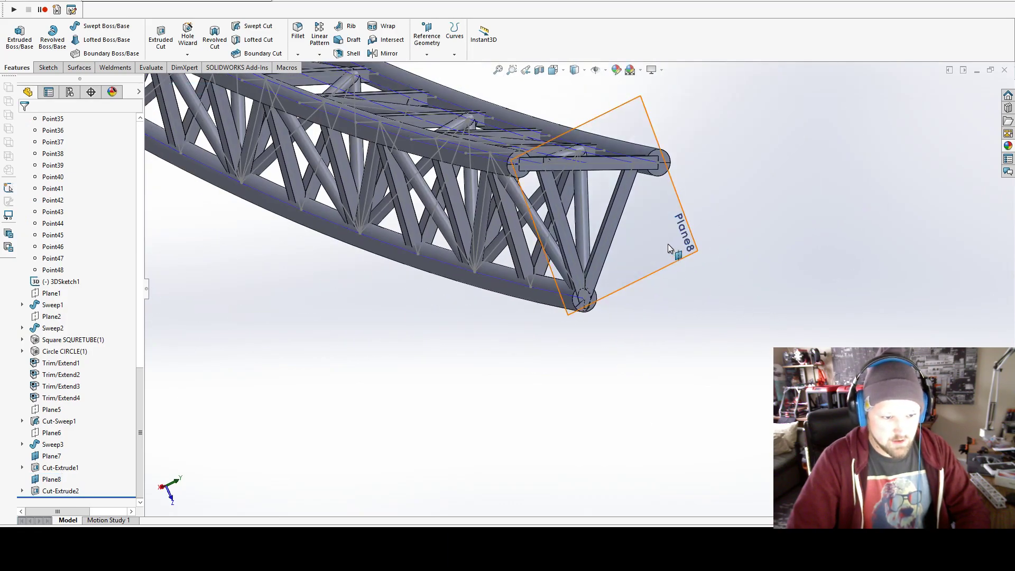
{"action": "left_click", "coordinate": [736, 209]}
Step: Orbit to a close side view of the lower chord end
{"action": "scroll", "coordinate": [434, 237], "scroll_direction": "up", "scroll_amount": 3}
{"action": "mouse_move", "coordinate": [433, 236]}
{"action": "middle_mouse_down"}
{"action": "mouse_move", "coordinate": [605, 263]}
{"action": "mouse_move", "coordinate": [442, 282]}
{"action": "middle_mouse_up"}
{"action": "scroll", "coordinate": [402, 338], "scroll_direction": "down", "scroll_amount": 5}
{"action": "scroll", "coordinate": [402, 341], "scroll_direction": "down", "scroll_amount": 3}
{"action": "mouse_move", "coordinate": [363, 333]}
{"action": "middle_mouse_down"}
{"action": "mouse_move", "coordinate": [433, 284]}
{"action": "mouse_move", "coordinate": [458, 302]}
{"action": "mouse_move", "coordinate": [510, 300]}
{"action": "mouse_move", "coordinate": [448, 328]}
{"action": "middle_mouse_up"}
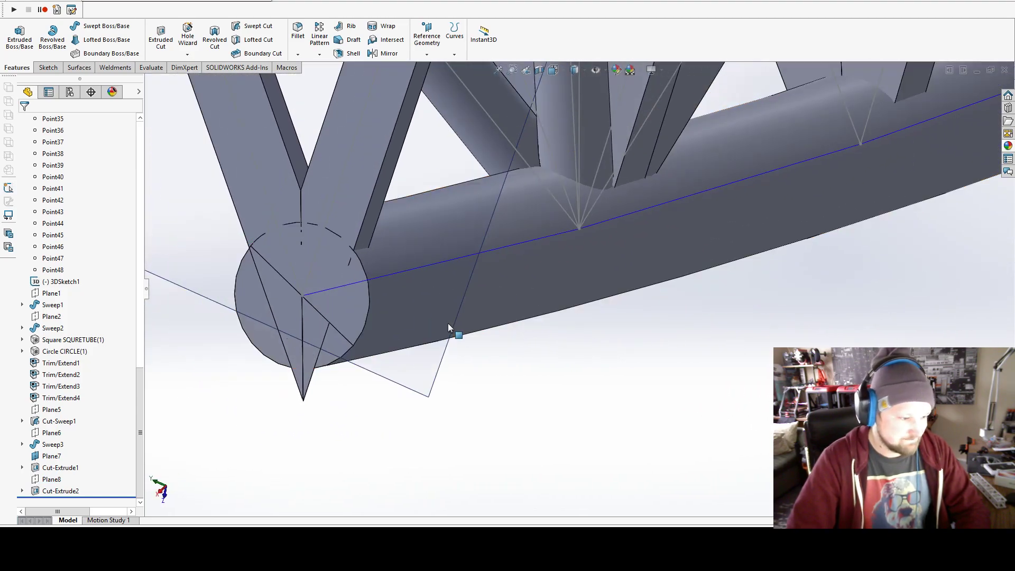
Step: Sketch two concentric circles on the chord's circular end face
{"action": "left_click", "coordinate": [46, 68]}
{"action": "left_click", "coordinate": [14, 37]}
{"action": "left_click", "coordinate": [260, 332]}
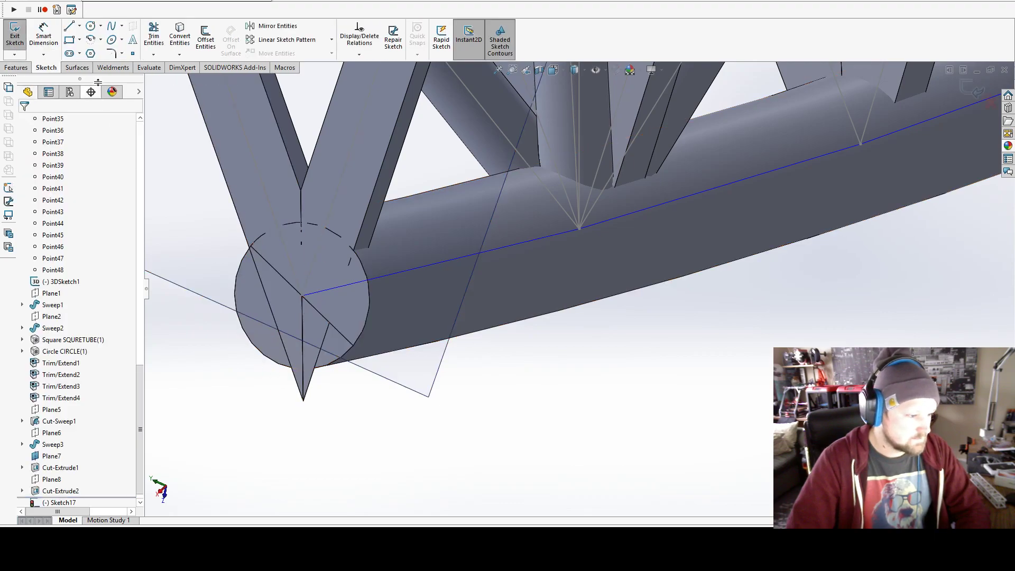
{"action": "left_click", "coordinate": [90, 26]}
{"action": "left_click", "coordinate": [302, 296]}
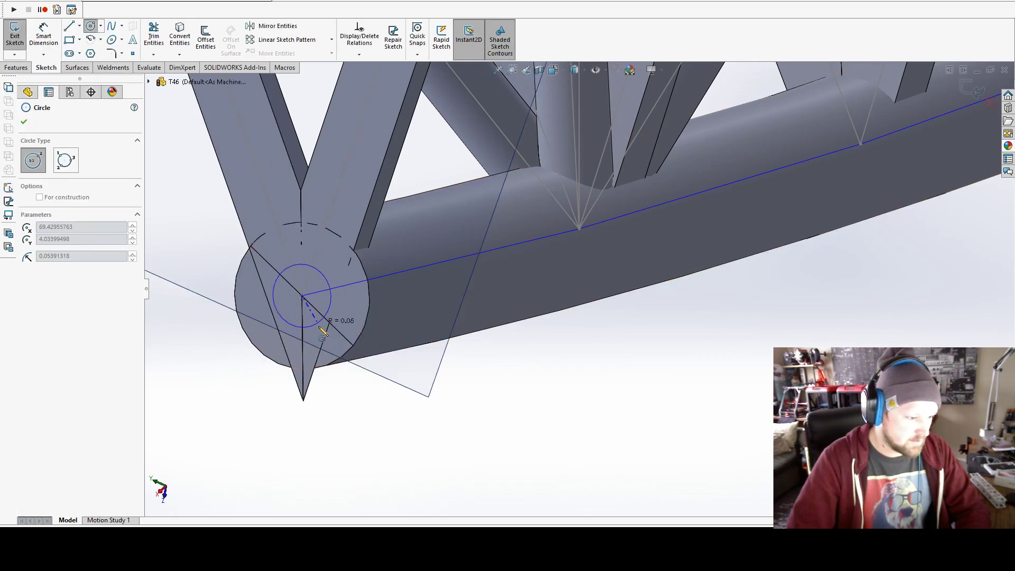
{"action": "left_click", "coordinate": [329, 358]}
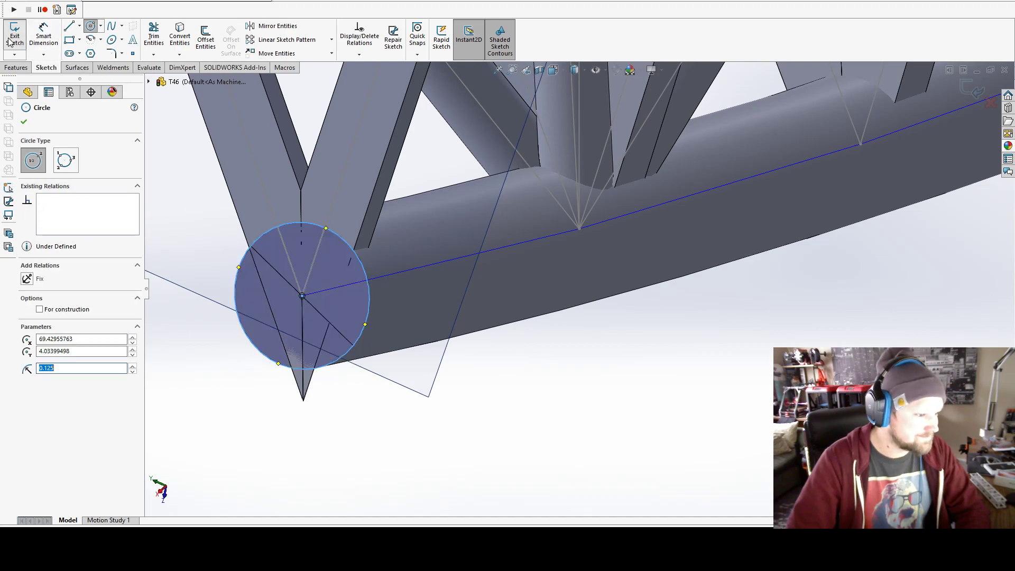
{"action": "left_click", "coordinate": [303, 297]}
{"action": "left_click", "coordinate": [351, 416]}
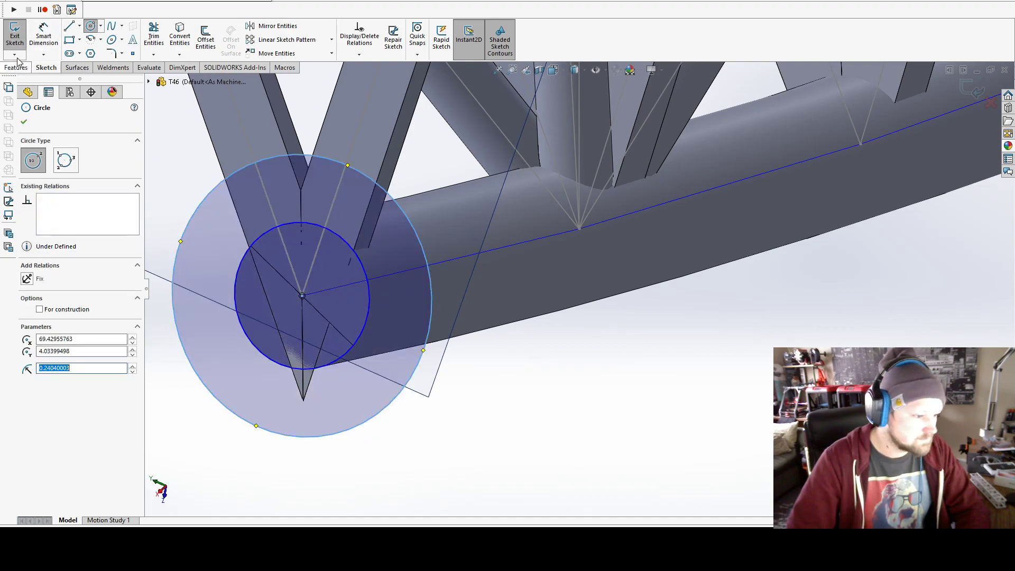
Step: Draw a line across the circles and trim the sketch to a half ring
{"action": "left_click", "coordinate": [68, 26]}
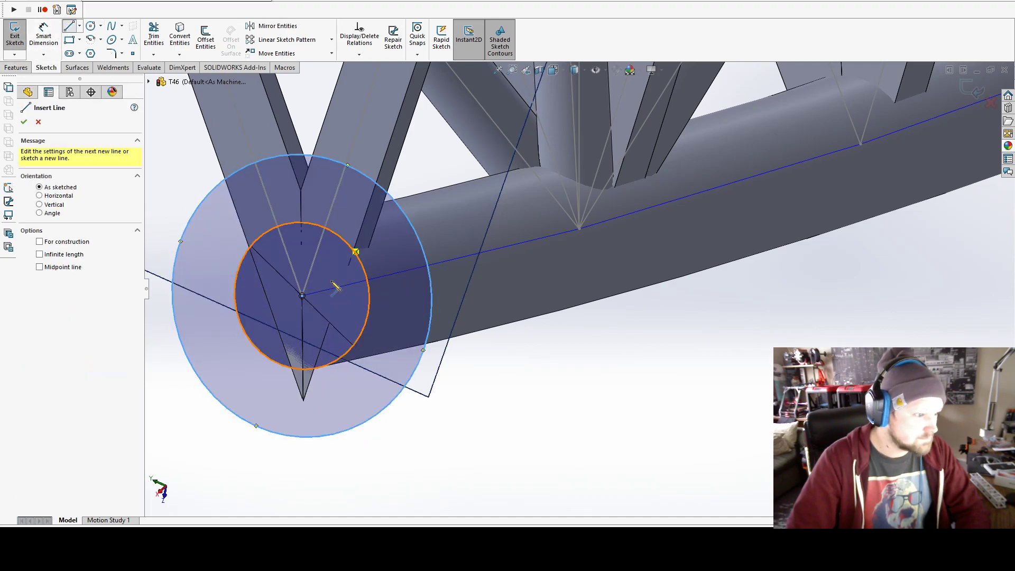
{"action": "left_click", "coordinate": [173, 306]}
{"action": "left_click", "coordinate": [432, 295]}
{"action": "key", "text": "Escape"}
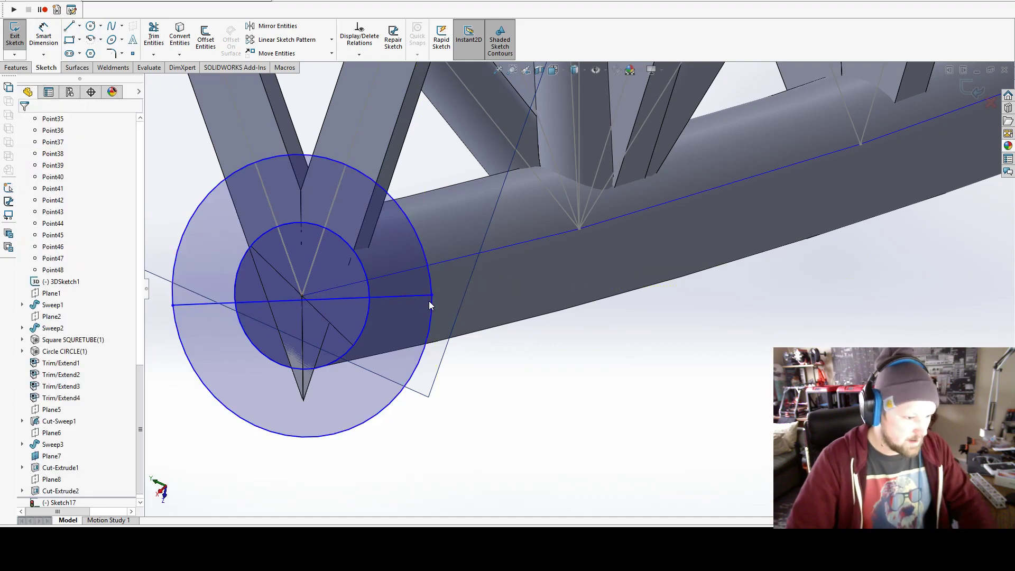
{"action": "left_click", "coordinate": [154, 35]}
{"action": "left_click", "coordinate": [279, 155]}
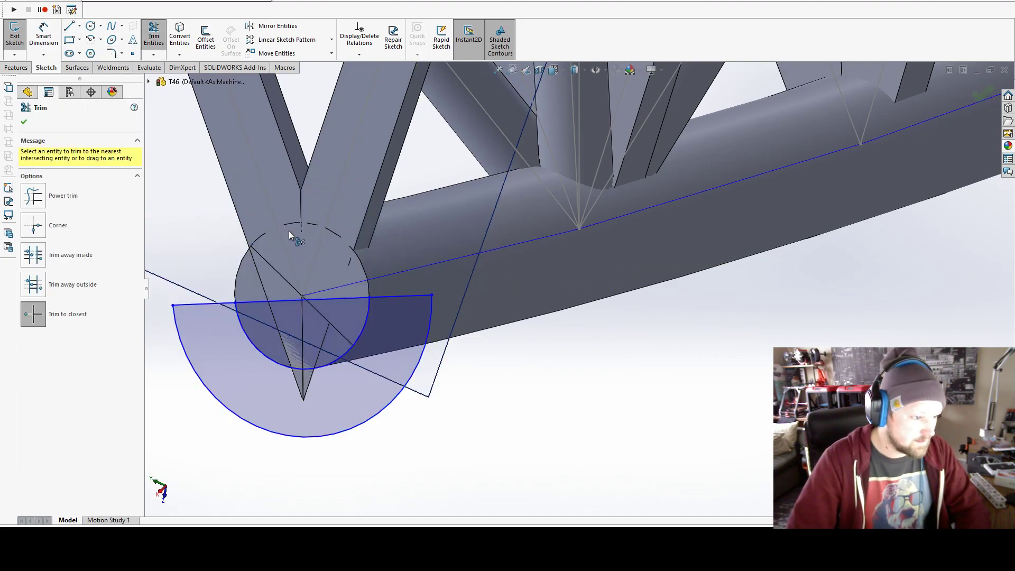
{"action": "left_click", "coordinate": [339, 298]}
{"action": "left_click", "coordinate": [14, 57]}
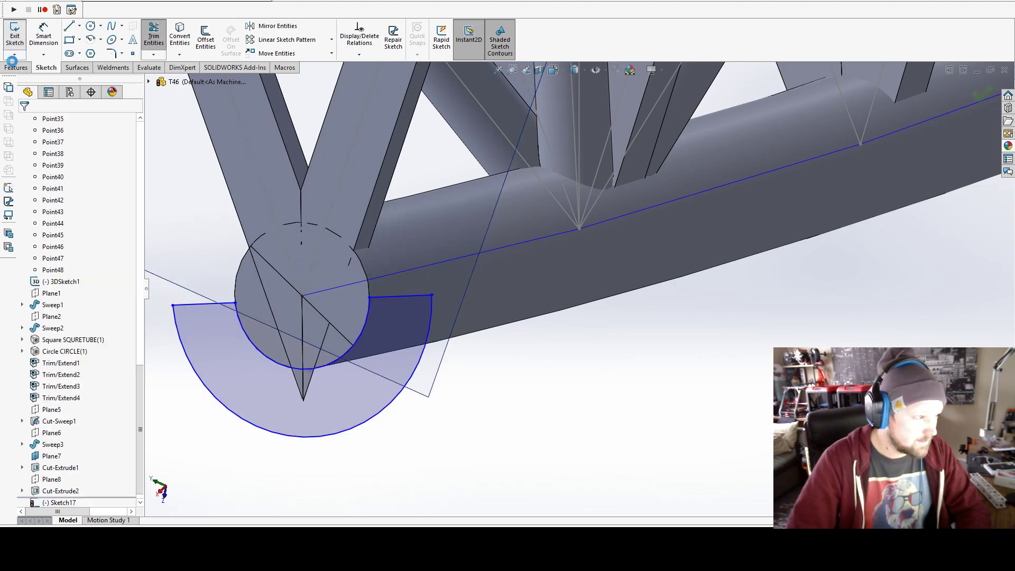
Step: Cut-extrude the half ring Blind 0.05in in both directions to remove the brace tips
{"action": "left_click", "coordinate": [158, 38]}
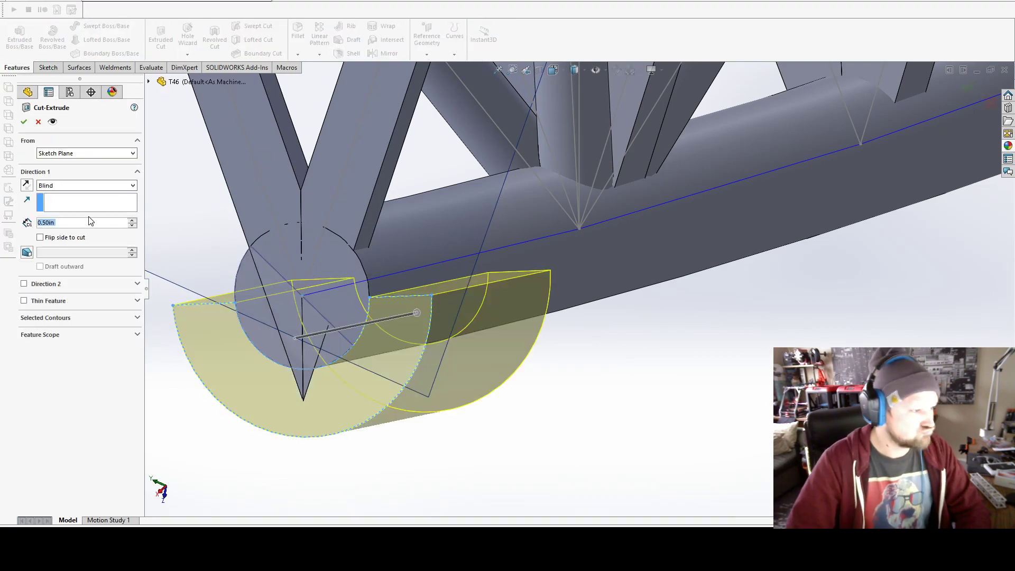
{"action": "type", "text": ".0"}
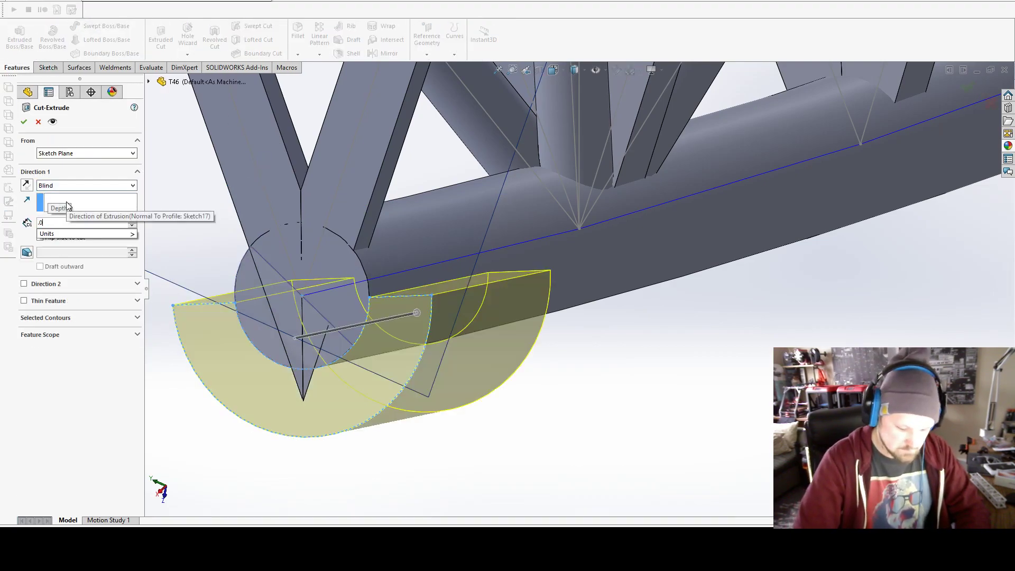
{"action": "type", "text": "5"}
{"action": "left_click", "coordinate": [24, 283]}
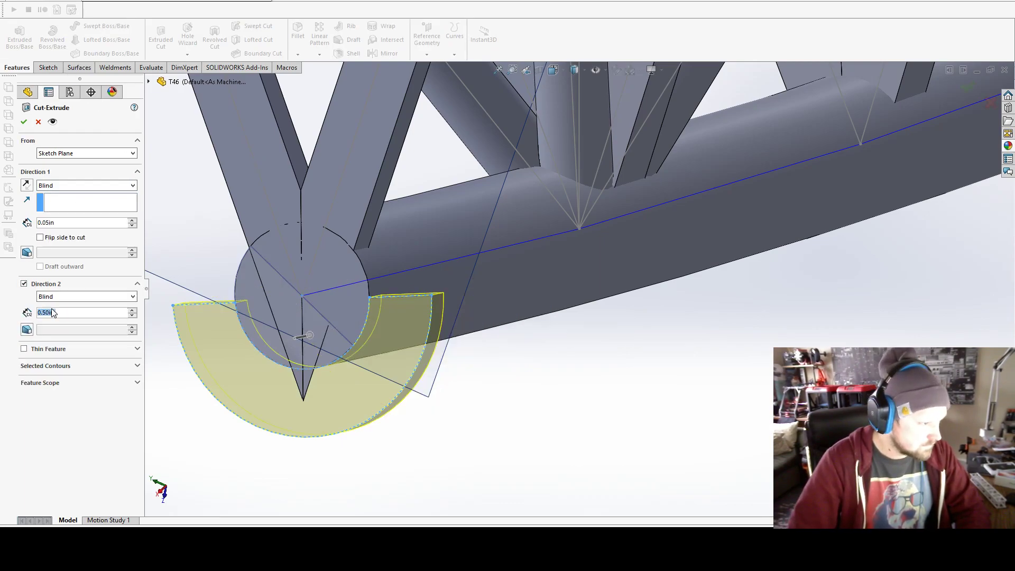
{"action": "type", "text": "05"}
{"action": "key", "text": "Return"}
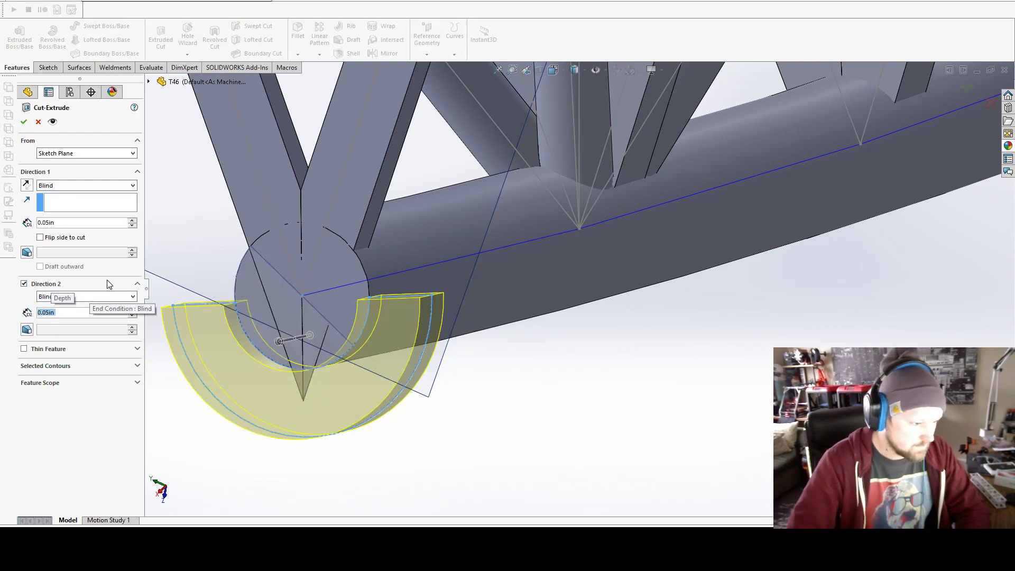
{"action": "key", "text": "Return"}
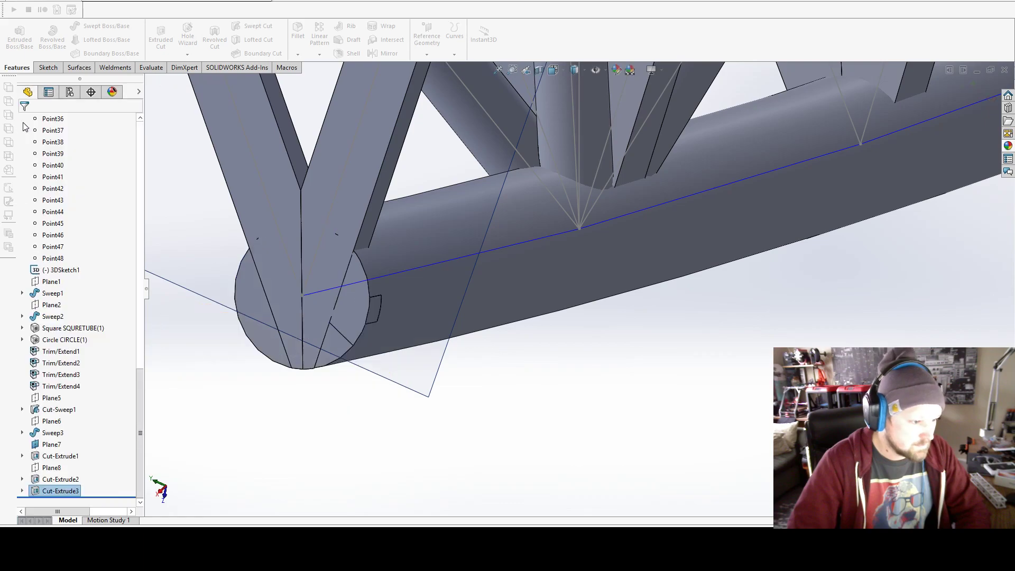
Step: Snap the truss to a standard view and orbit it to a new angle
{"action": "scroll", "coordinate": [395, 344], "scroll_direction": "up", "scroll_amount": 5}
{"action": "scroll", "coordinate": [439, 301], "scroll_direction": "up", "scroll_amount": 3}
{"action": "left_click", "coordinate": [527, 256]}
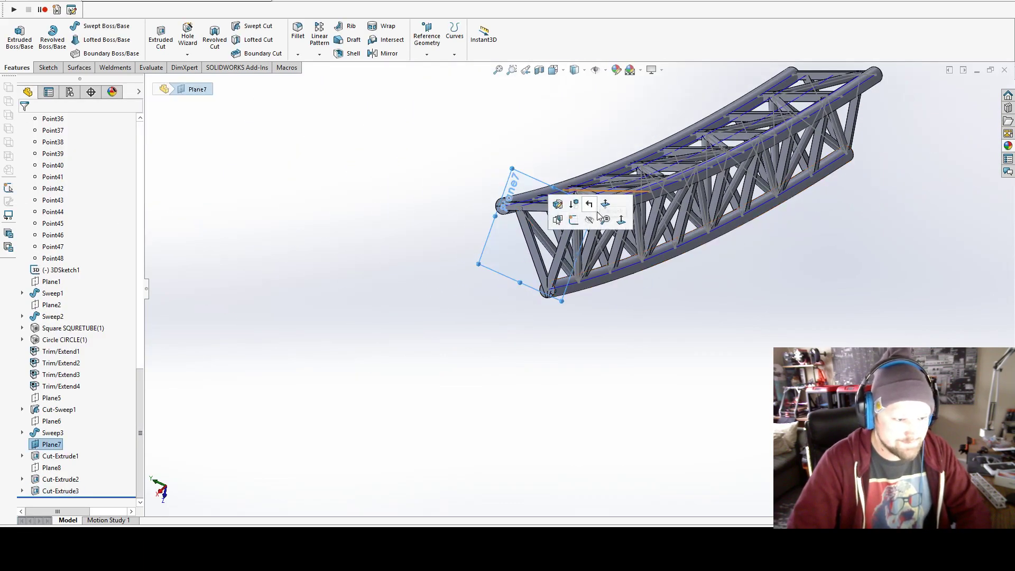
{"action": "middle_click_drag", "start_coordinate": [627, 257], "coordinate": [776, 207]}
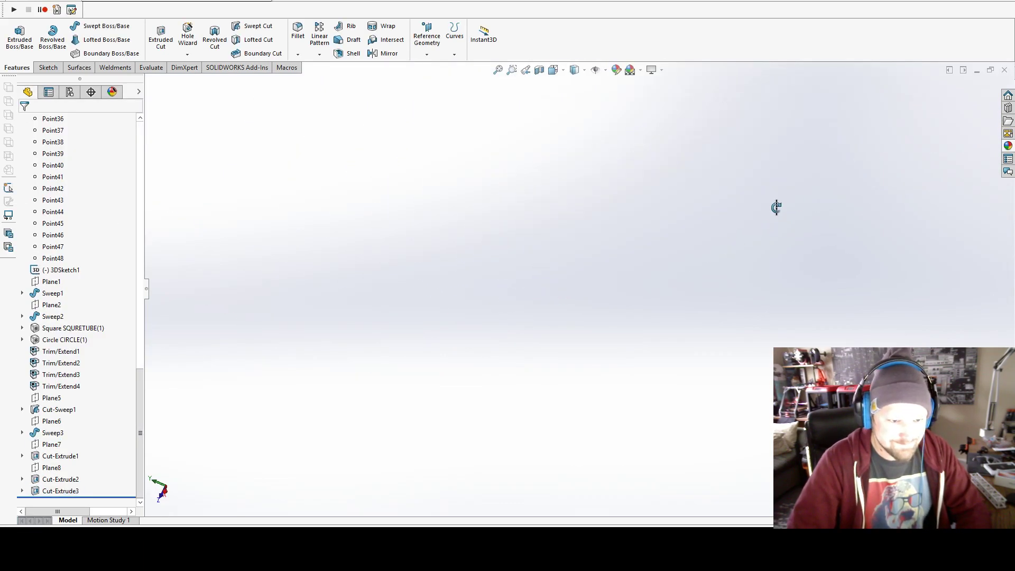
{"action": "left_click", "coordinate": [553, 69]}
{"action": "left_click", "coordinate": [580, 113]}
{"action": "mouse_move", "coordinate": [661, 238]}
{"action": "middle_mouse_down"}
{"action": "mouse_move", "coordinate": [793, 261]}
{"action": "mouse_move", "coordinate": [761, 323]}
{"action": "mouse_move", "coordinate": [661, 325]}
{"action": "middle_mouse_up"}
Step: Hide CompCurve3 through CompCurve8 and bring up the Insert menu
{"action": "left_click", "coordinate": [78, 297]}
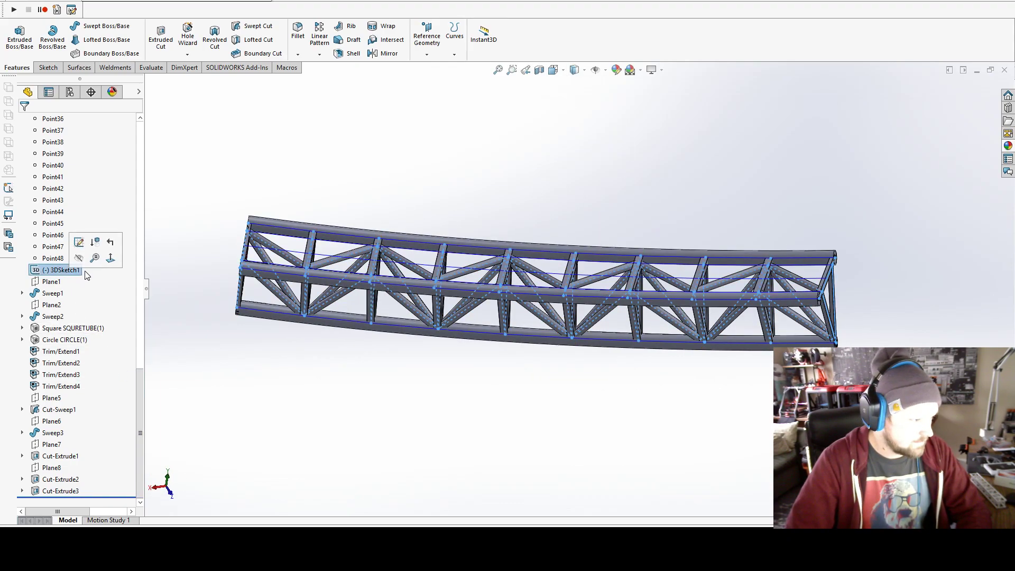
{"action": "left_click_drag", "start_coordinate": [141, 423], "coordinate": [147, 186]}
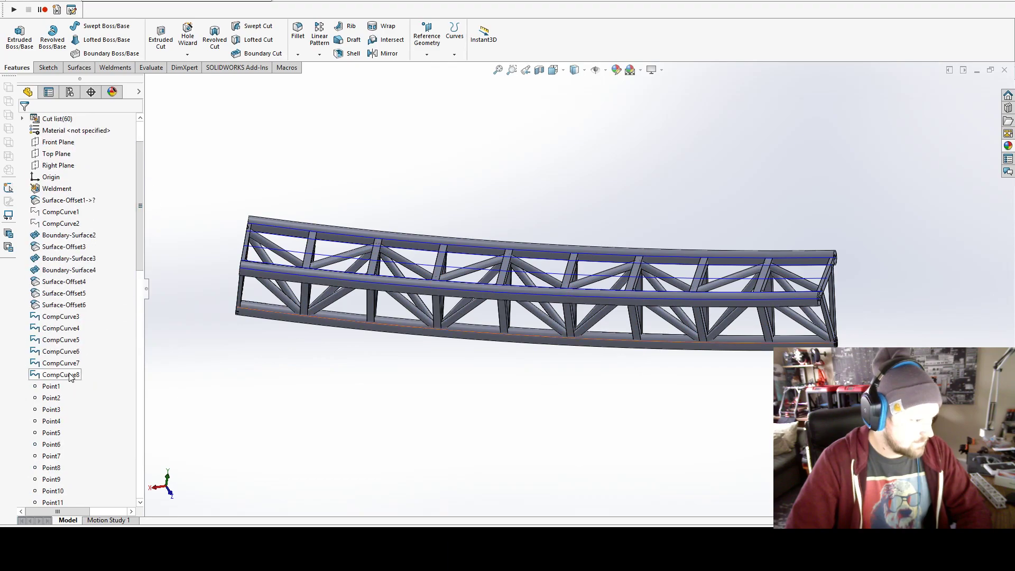
{"action": "left_click", "coordinate": [70, 377]}
{"action": "left_click", "coordinate": [50, 319], "text": "shift"}
{"action": "left_click", "coordinate": [59, 304]}
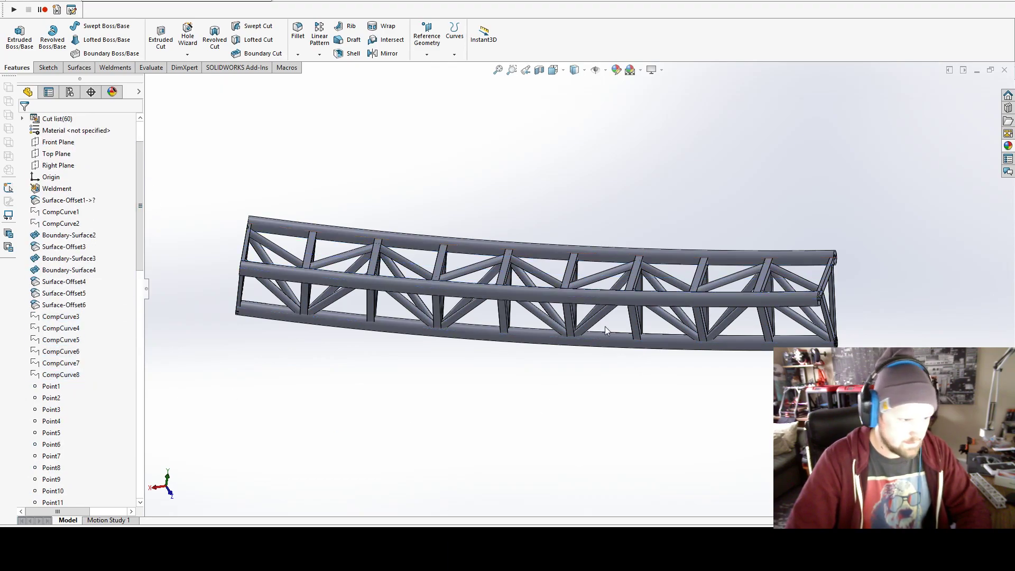
{"action": "left_click", "coordinate": [159, 9]}
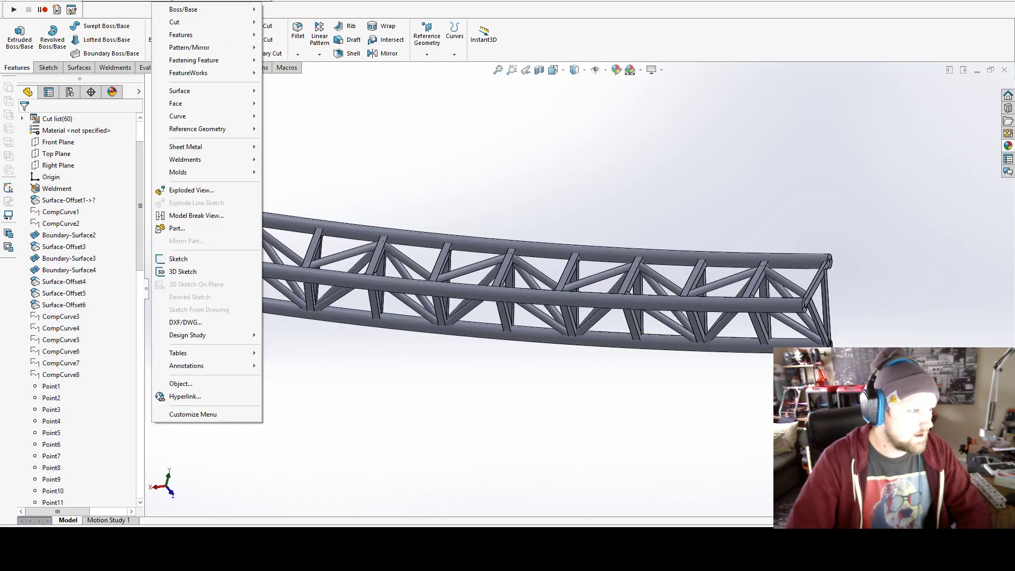
{"action": "mouse_move", "coordinate": [181, 35]}
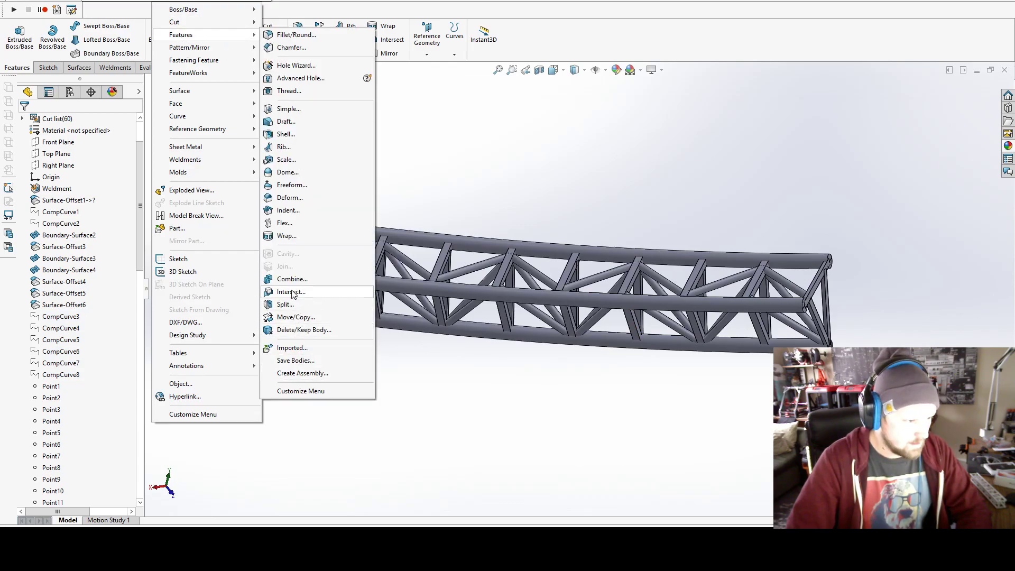
Step: Merge all truss tube and brace bodies into one solid with Combine1
{"action": "left_click", "coordinate": [292, 278]}
{"action": "left_click_drag", "start_coordinate": [216, 163], "coordinate": [873, 415]}
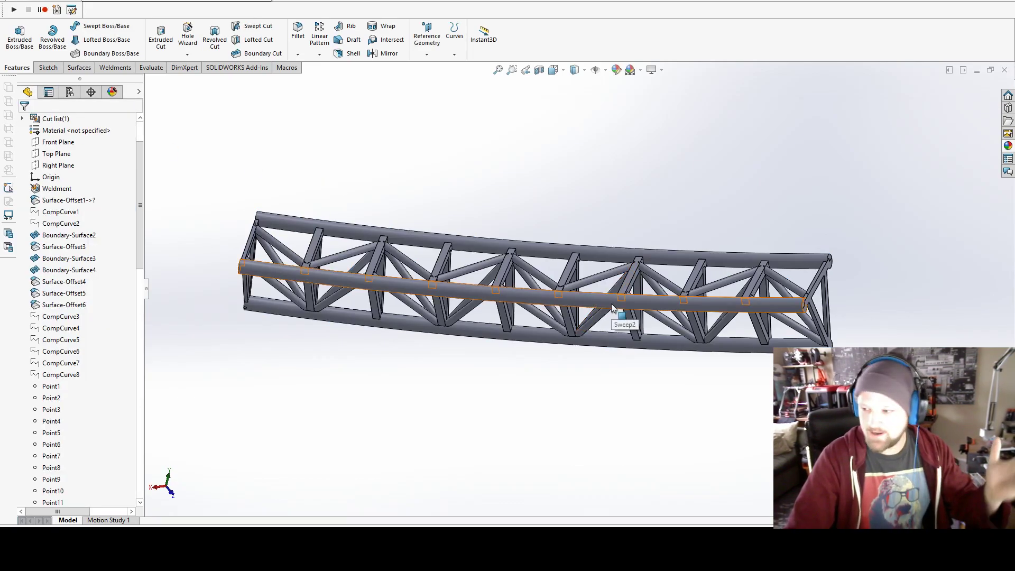
{"action": "mouse_move", "coordinate": [533, 355]}
{"action": "middle_mouse_down"}
{"action": "mouse_move", "coordinate": [444, 173]}
{"action": "mouse_move", "coordinate": [438, 221]}
{"action": "mouse_move", "coordinate": [548, 380]}
{"action": "middle_mouse_up"}
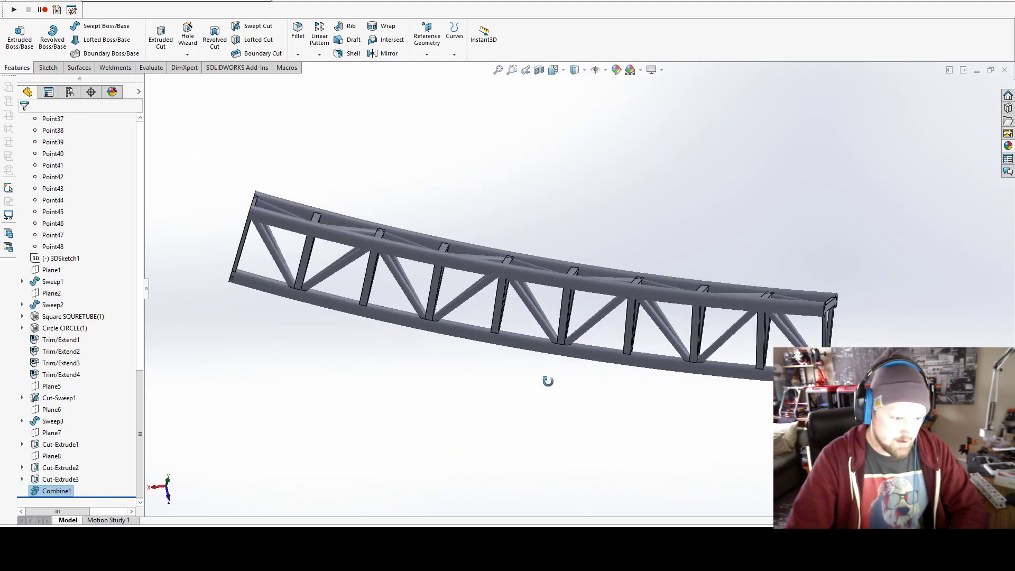
{"action": "left_click", "coordinate": [499, 286]}
Step: Orbit around the combined truss, inspecting the lower chord and a diagonal view
{"action": "left_click", "coordinate": [429, 185]}
{"action": "middle_click_drag", "start_coordinate": [430, 185], "coordinate": [410, 355]}
{"action": "scroll", "coordinate": [464, 323], "scroll_direction": "down", "scroll_amount": 5}
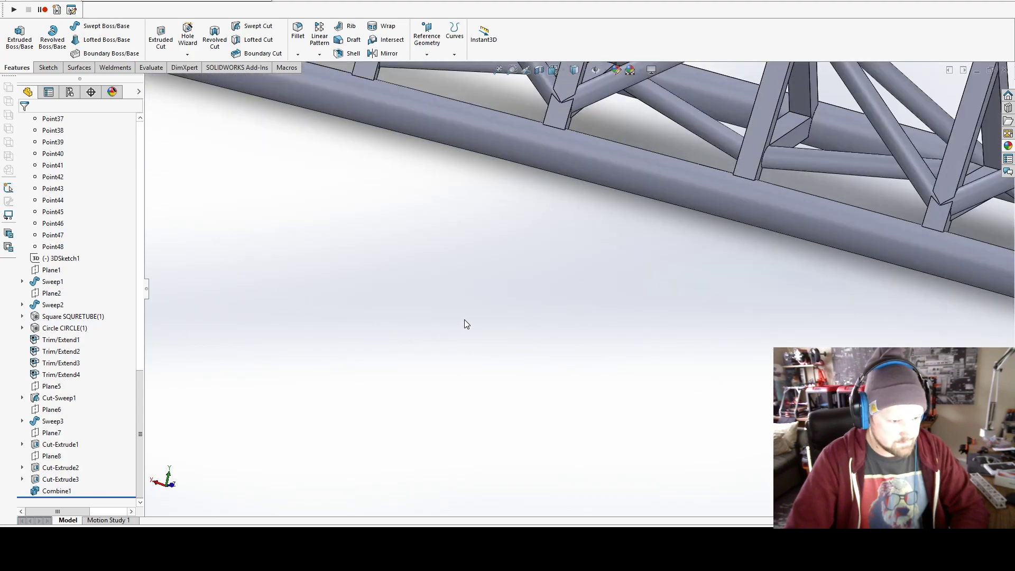
{"action": "scroll", "coordinate": [464, 324], "scroll_direction": "up", "scroll_amount": 8}
{"action": "mouse_move", "coordinate": [464, 323]}
{"action": "middle_mouse_down"}
{"action": "mouse_move", "coordinate": [668, 104]}
{"action": "mouse_move", "coordinate": [713, 157]}
{"action": "mouse_move", "coordinate": [675, 236]}
{"action": "mouse_move", "coordinate": [608, 235]}
{"action": "mouse_move", "coordinate": [533, 253]}
{"action": "mouse_move", "coordinate": [785, 276]}
{"action": "middle_mouse_up"}
{"action": "scroll", "coordinate": [784, 276], "scroll_direction": "up", "scroll_amount": 3}
{"action": "scroll", "coordinate": [782, 275], "scroll_direction": "down", "scroll_amount": 2}
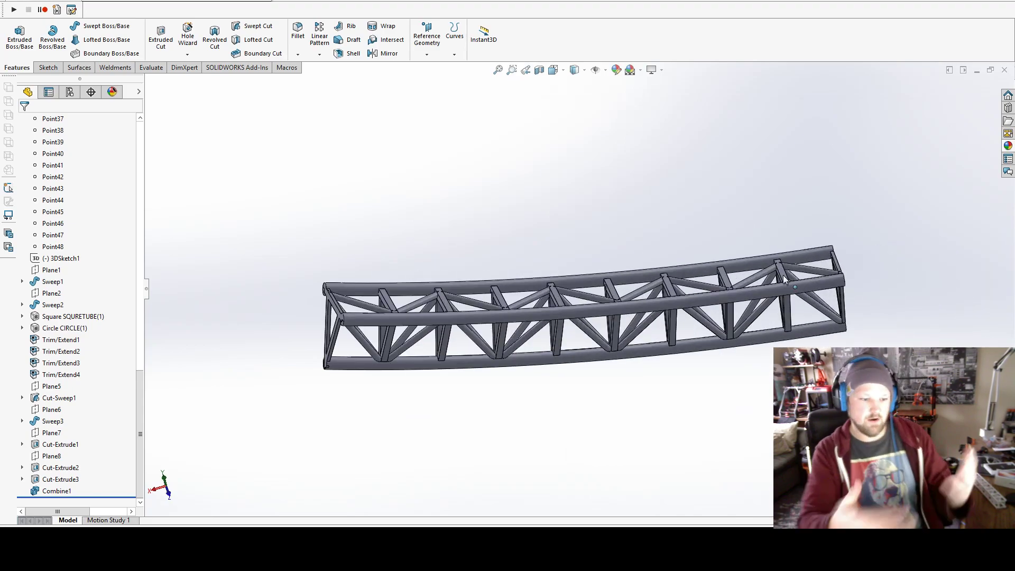